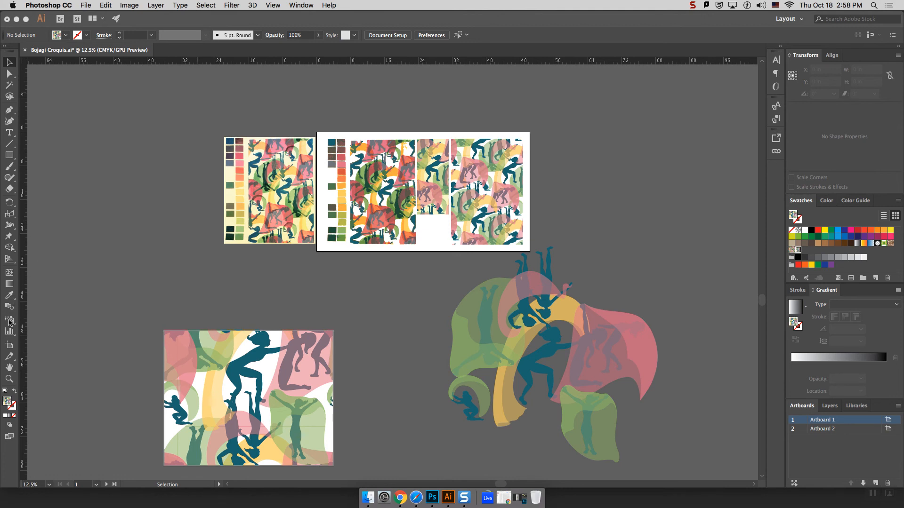
- Draw a new artboard about 16.8 by 23 in beside Artboard 1, in the empty canvas area
{"action": "left_click", "coordinate": [12, 347]}
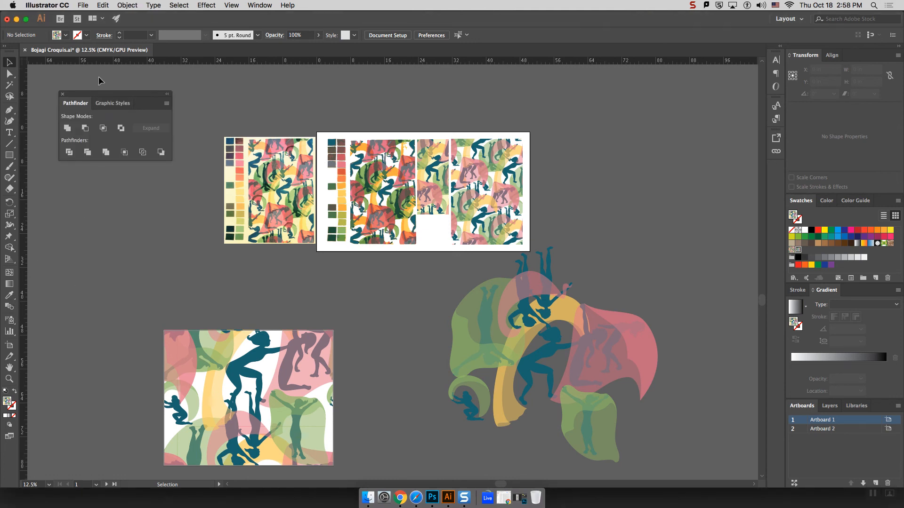
{"action": "left_click", "coordinate": [9, 345]}
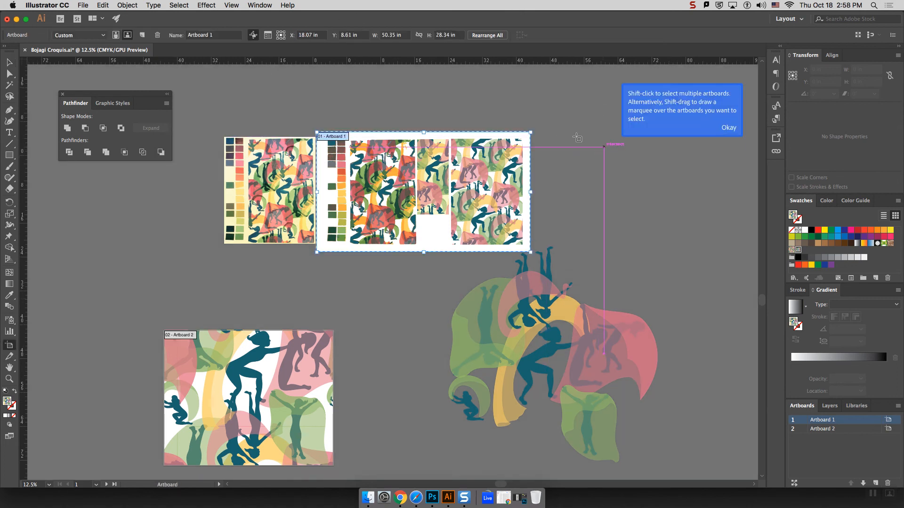
{"action": "left_click_drag", "start_coordinate": [581, 144], "coordinate": [663, 249]}
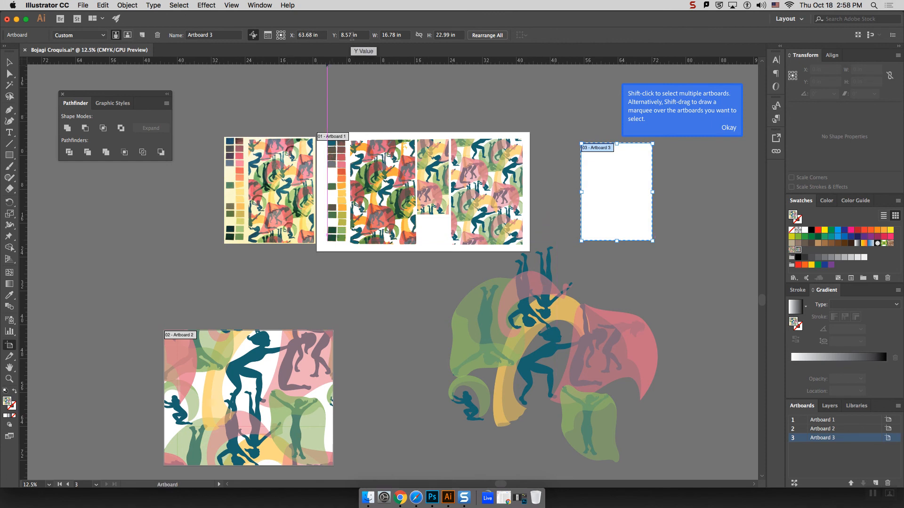
- Set the new artboard's size to 11 in wide by 17 in high and leave artboard editing
{"action": "left_click_drag", "start_coordinate": [351, 36], "coordinate": [343, 35]}
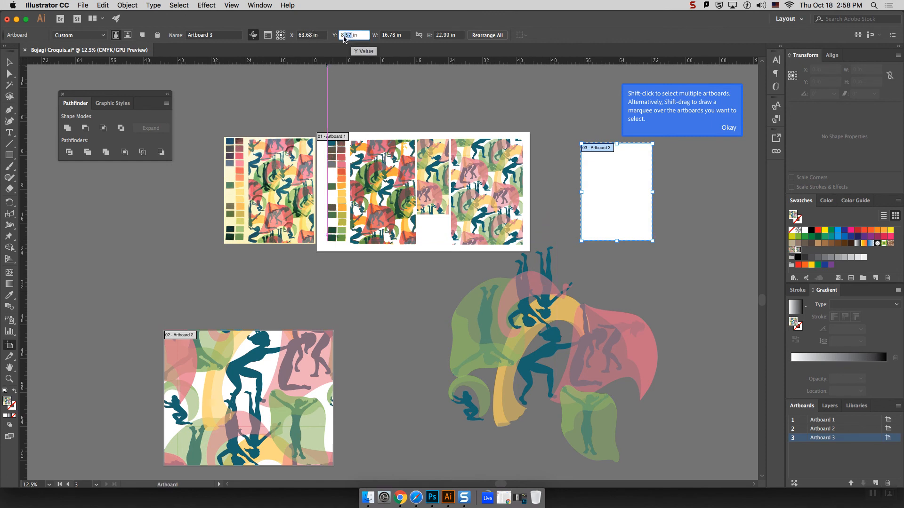
{"action": "left_click", "coordinate": [382, 35]}
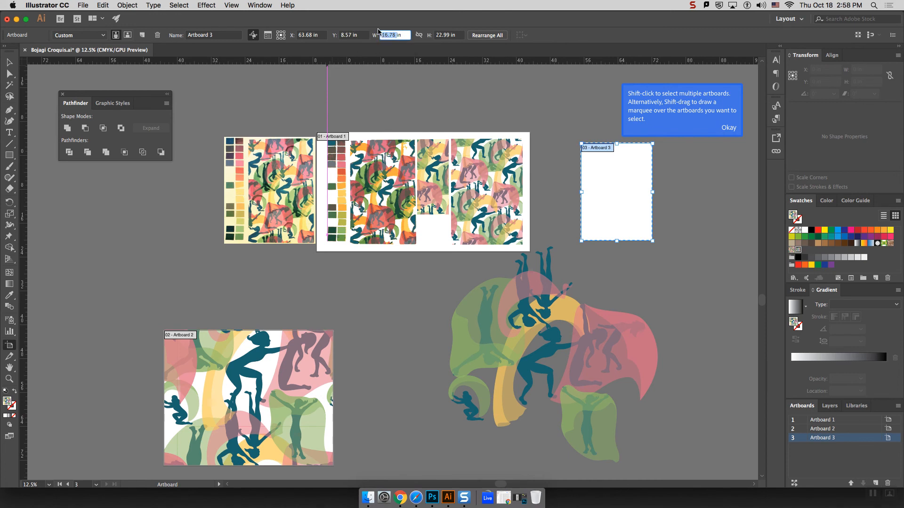
{"action": "type", "text": "11"}
{"action": "key", "text": "Tab"}
{"action": "type", "text": "17"}
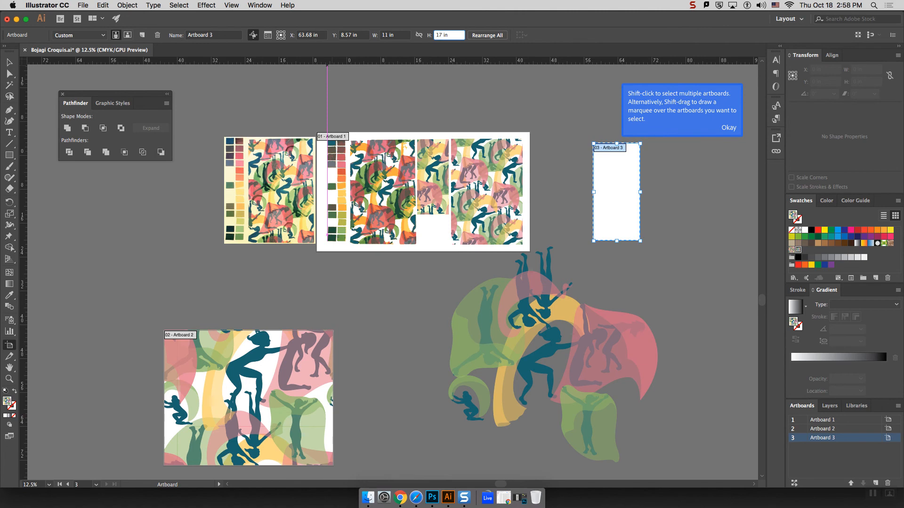
{"action": "key", "text": "shift+Tab"}
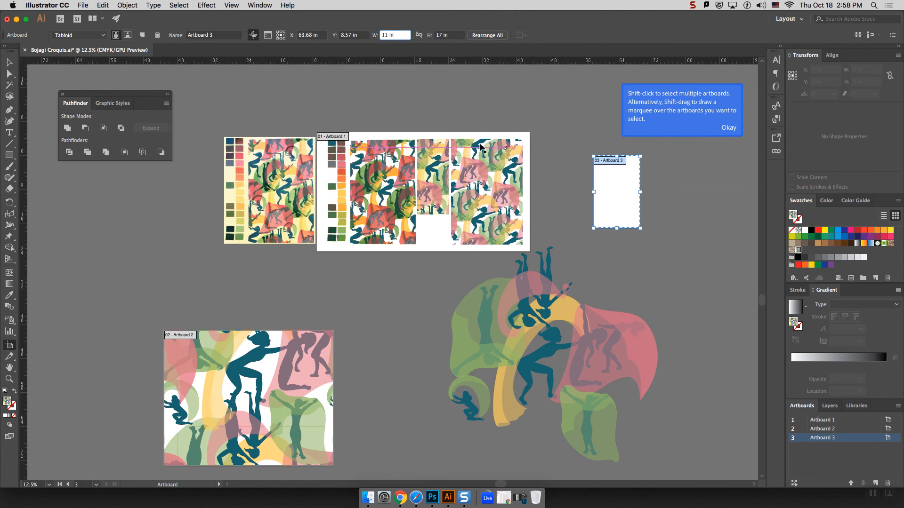
{"action": "key", "text": "Escape"}
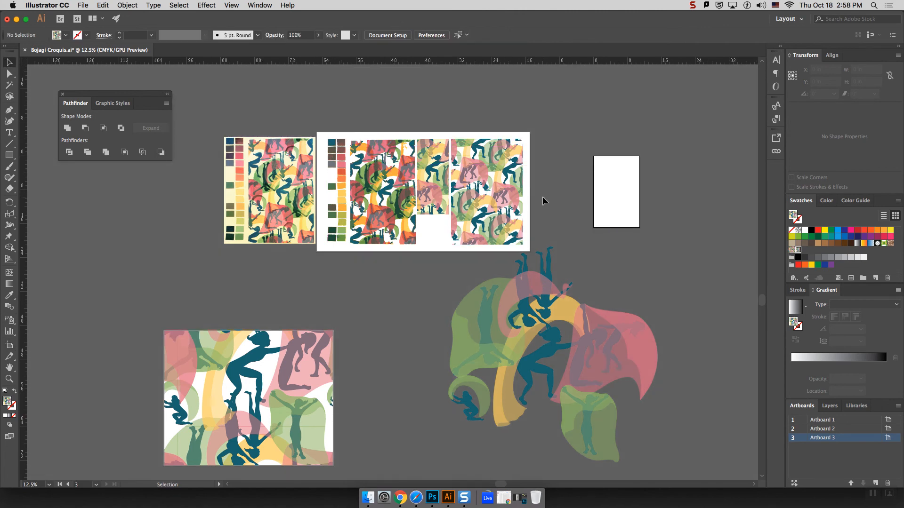
- Draw a pattern-filled rectangle about 11 by 16.84 in covering the new blank artboard
{"action": "key", "text": "super+equal"}
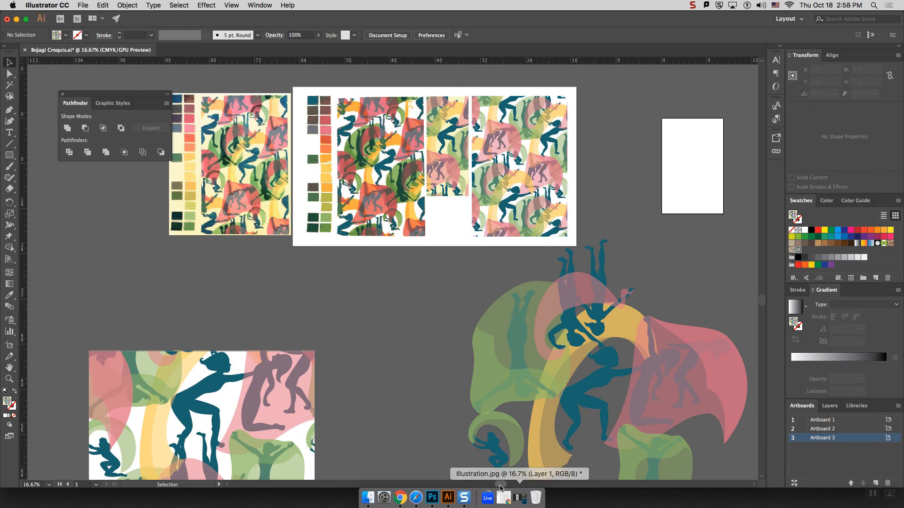
{"action": "scroll", "coordinate": [501, 485], "scroll_direction": "right", "scroll_amount": 10}
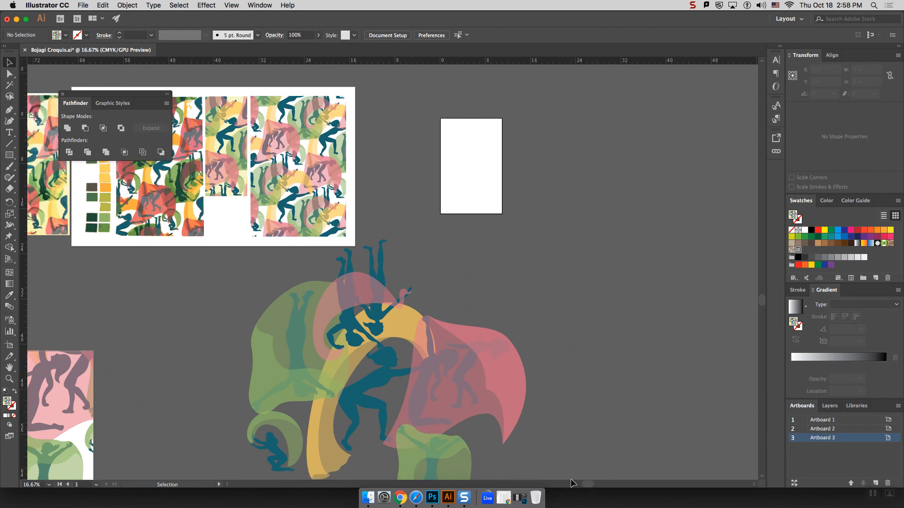
{"action": "key", "text": "super+equal"}
{"action": "scroll", "coordinate": [761, 298], "scroll_direction": "up", "scroll_amount": 2}
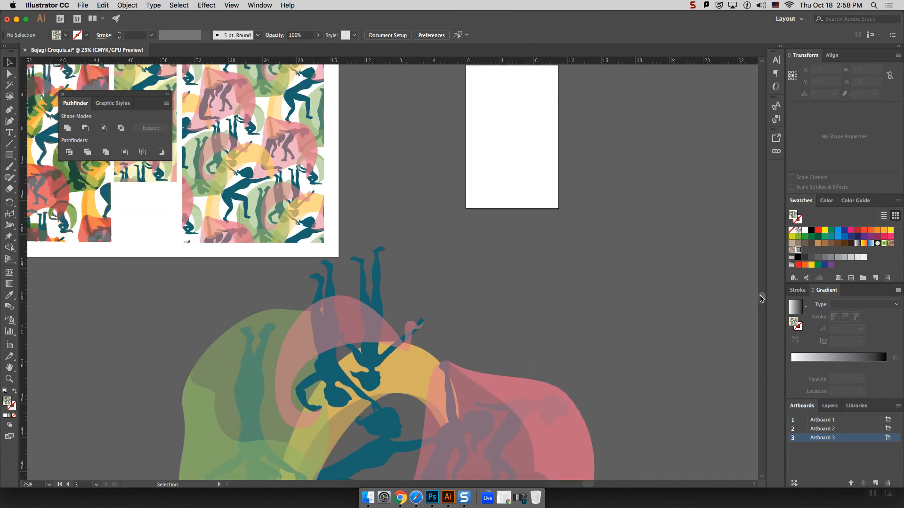
{"action": "scroll", "coordinate": [761, 298], "scroll_direction": "up", "scroll_amount": 3}
{"action": "left_click", "coordinate": [9, 156]}
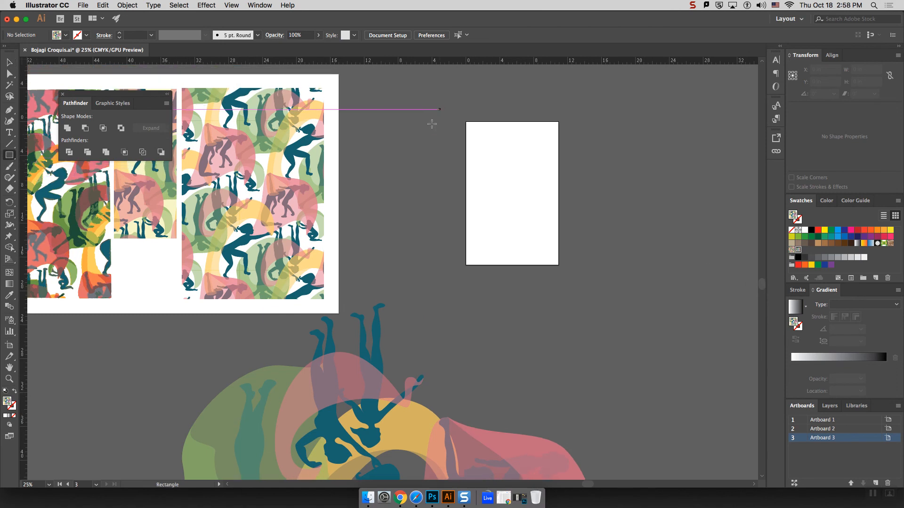
{"action": "left_click_drag", "start_coordinate": [466, 122], "coordinate": [560, 265]}
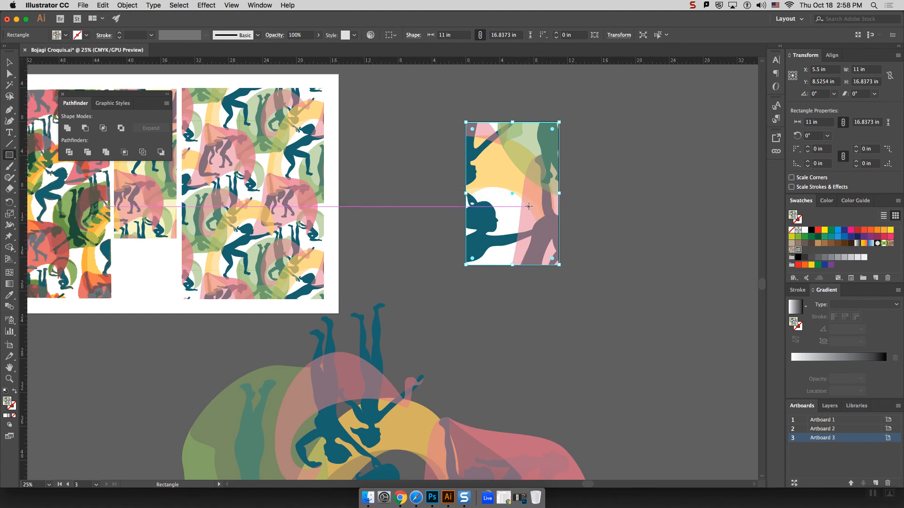
- Open the Move settings for the rectangle, zero the vertical offset, and restrict the move to patterns by disabling Transform Objects
{"action": "right_click", "coordinate": [529, 206]}
{"action": "mouse_move", "coordinate": [600, 345]}
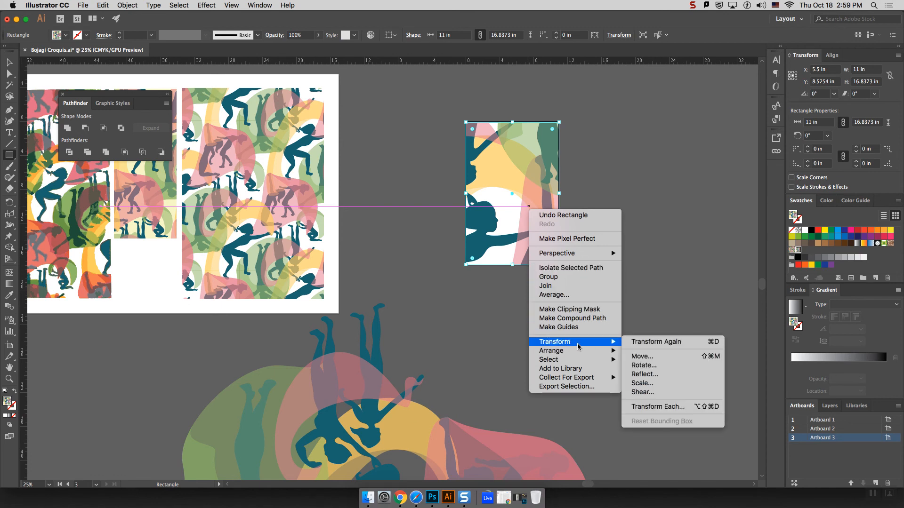
{"action": "right_click", "coordinate": [494, 205]}
{"action": "mouse_move", "coordinate": [542, 338]}
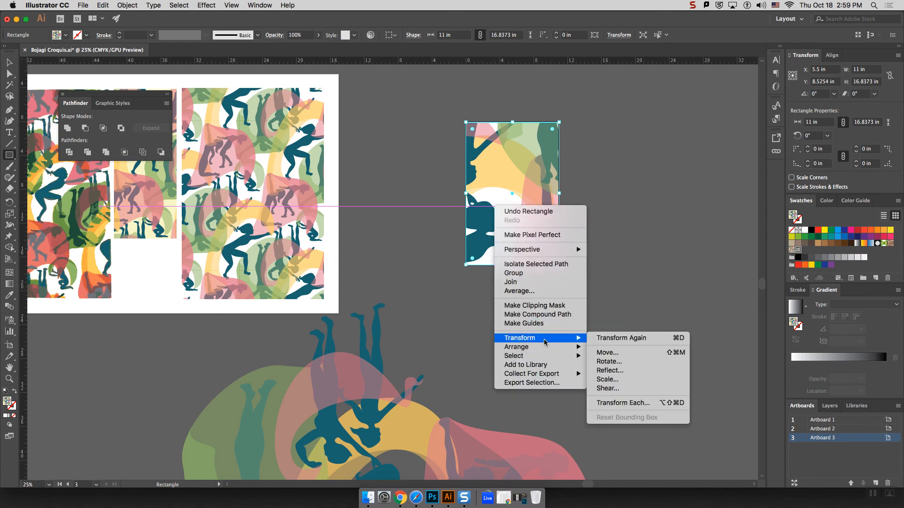
{"action": "left_click", "coordinate": [620, 353]}
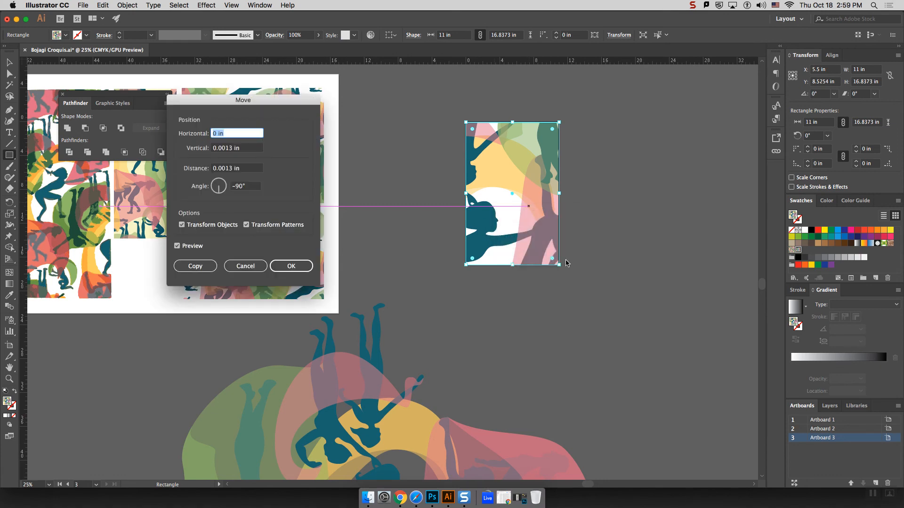
{"action": "left_click", "coordinate": [254, 148]}
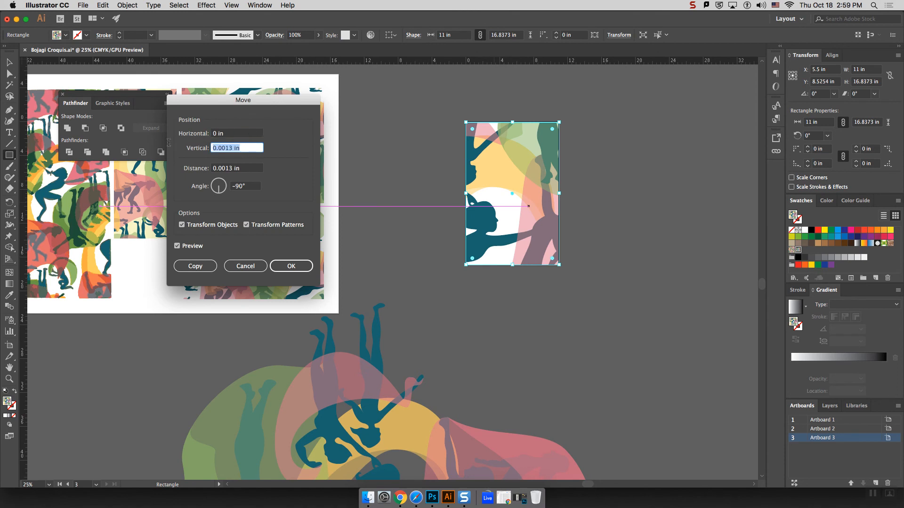
{"action": "type", "text": "0"}
{"action": "left_click", "coordinate": [236, 133]}
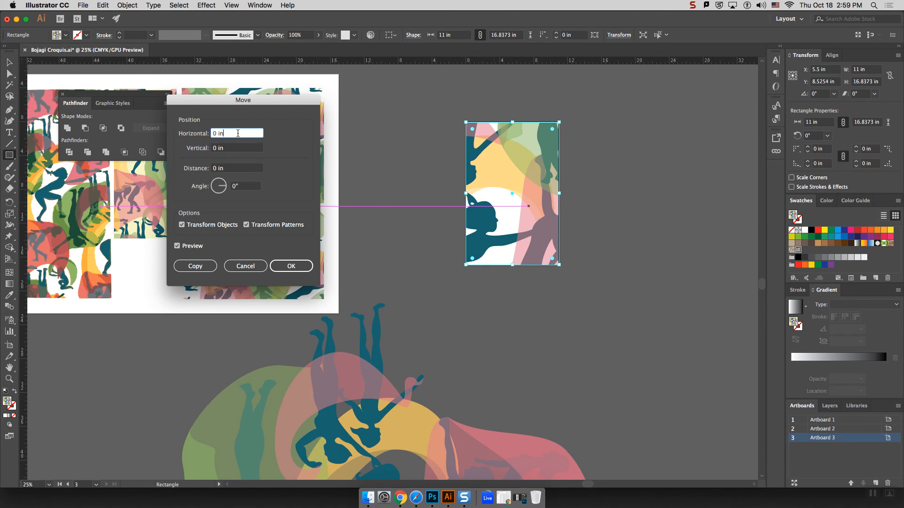
{"action": "left_click", "coordinate": [182, 226]}
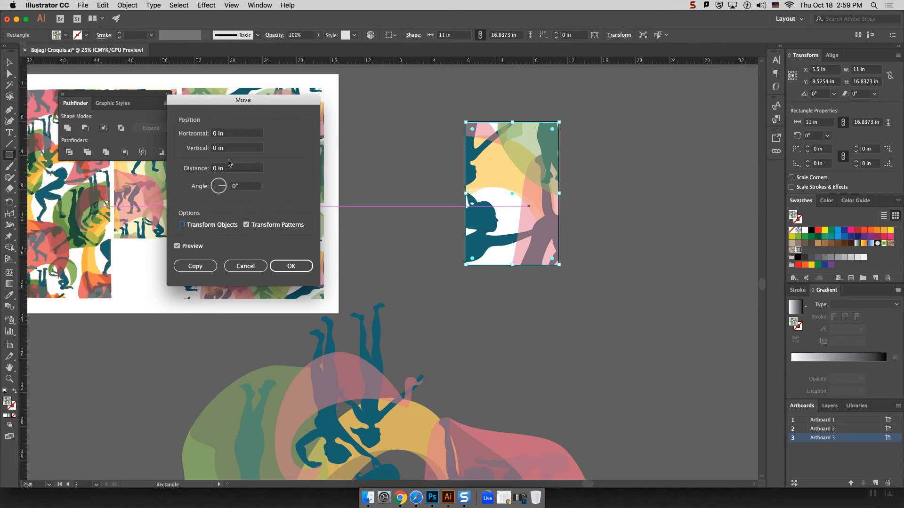
- Shift the pattern inside the rectangle by -30.625 in horizontally and -28.875 in vertically, and apply the move
{"action": "left_click", "coordinate": [231, 134]}
{"action": "scroll", "coordinate": [230, 133], "scroll_direction": "down", "scroll_amount": 10}
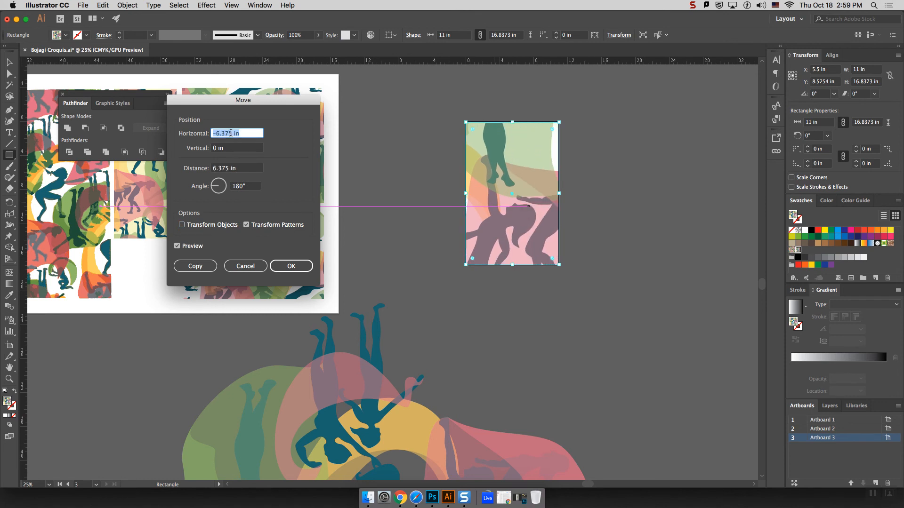
{"action": "scroll", "coordinate": [231, 134], "scroll_direction": "down", "scroll_amount": 4}
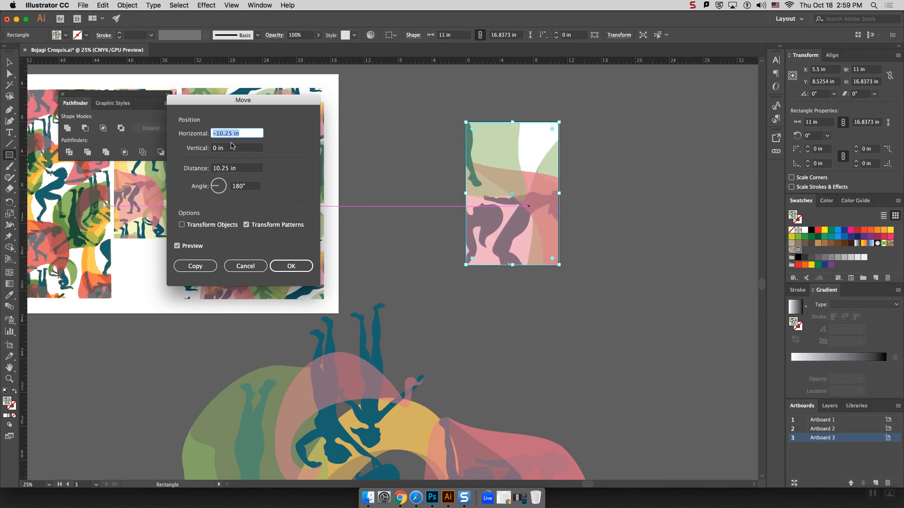
{"action": "left_click", "coordinate": [231, 147]}
{"action": "scroll", "coordinate": [231, 147], "scroll_direction": "down", "scroll_amount": 6}
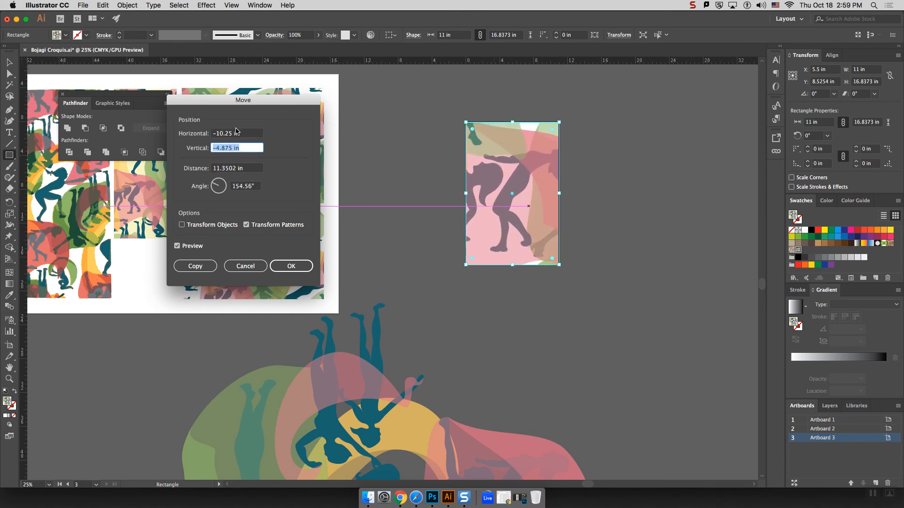
{"action": "scroll", "coordinate": [237, 147], "scroll_direction": "down", "scroll_amount": 18}
{"action": "left_click", "coordinate": [242, 134]}
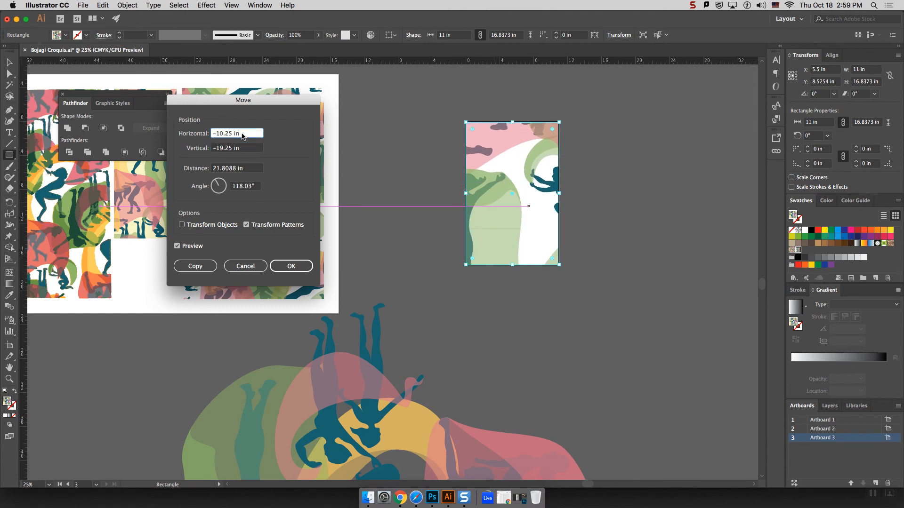
{"action": "scroll", "coordinate": [242, 134], "scroll_direction": "down", "scroll_amount": 9}
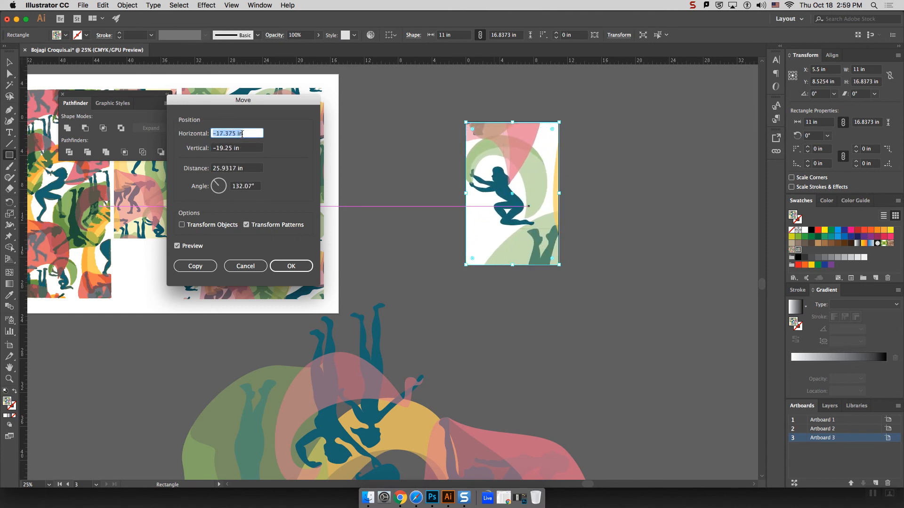
{"action": "scroll", "coordinate": [242, 135], "scroll_direction": "down", "scroll_amount": 16}
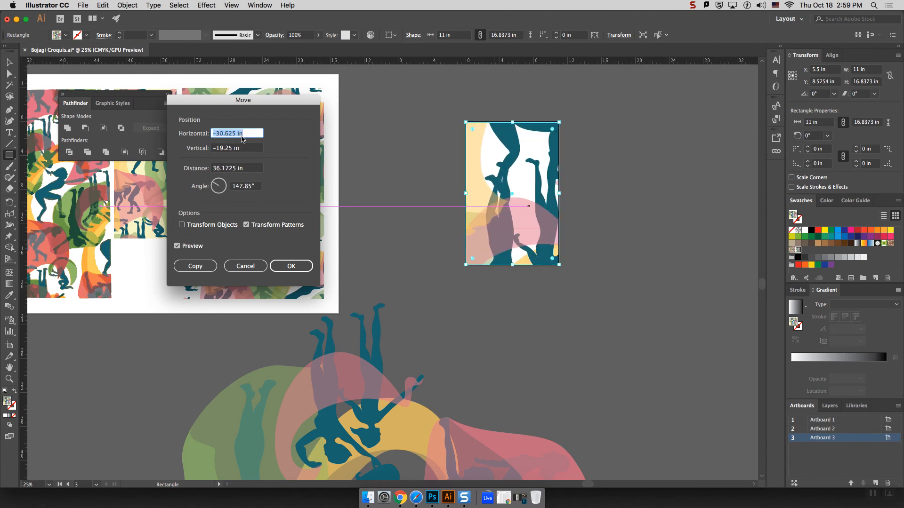
{"action": "left_click", "coordinate": [238, 148]}
{"action": "scroll", "coordinate": [238, 148], "scroll_direction": "down", "scroll_amount": 14}
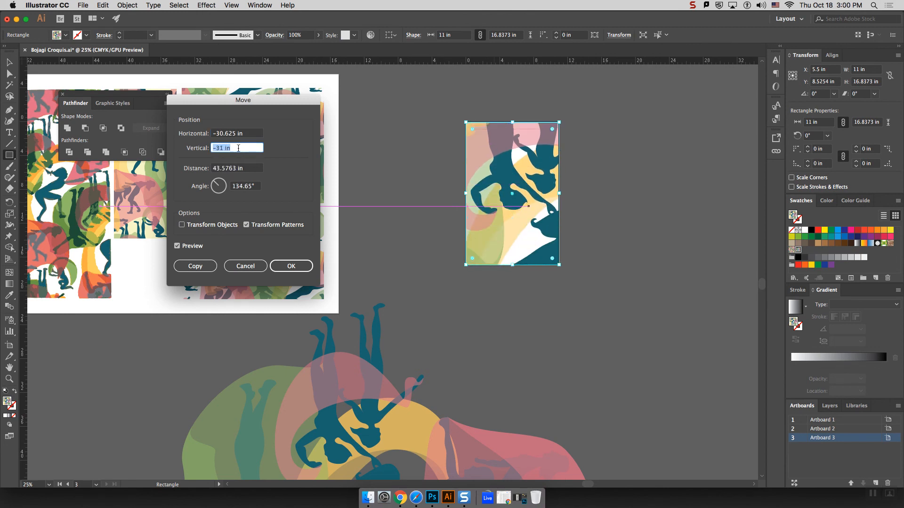
{"action": "scroll", "coordinate": [239, 149], "scroll_direction": "up", "scroll_amount": 10}
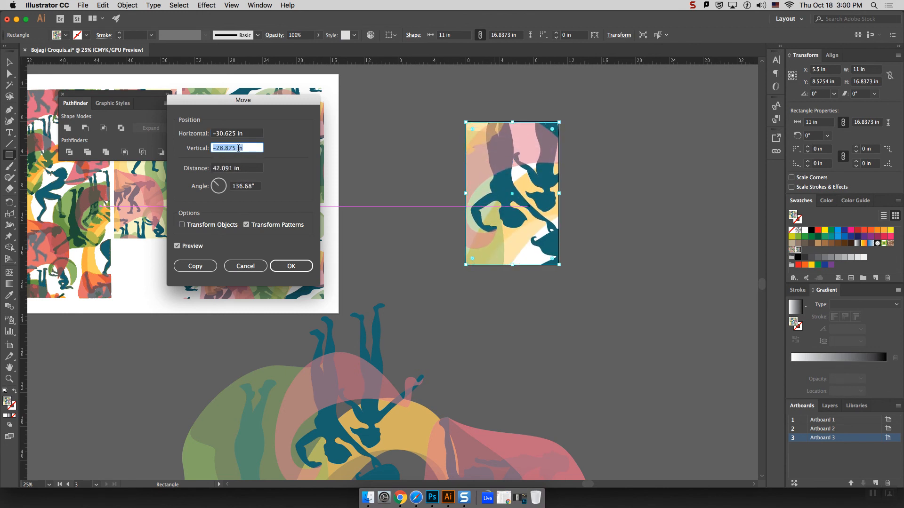
{"action": "left_click", "coordinate": [289, 268]}
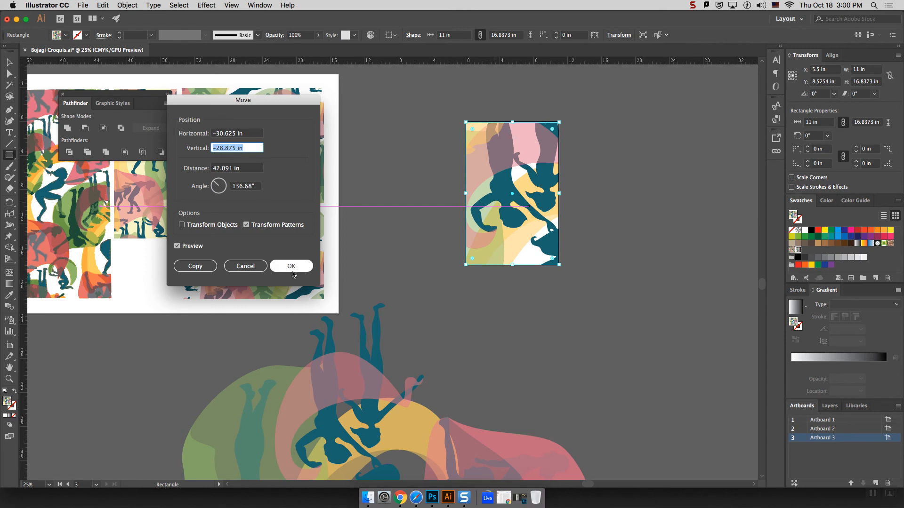
{"action": "left_click", "coordinate": [291, 267]}
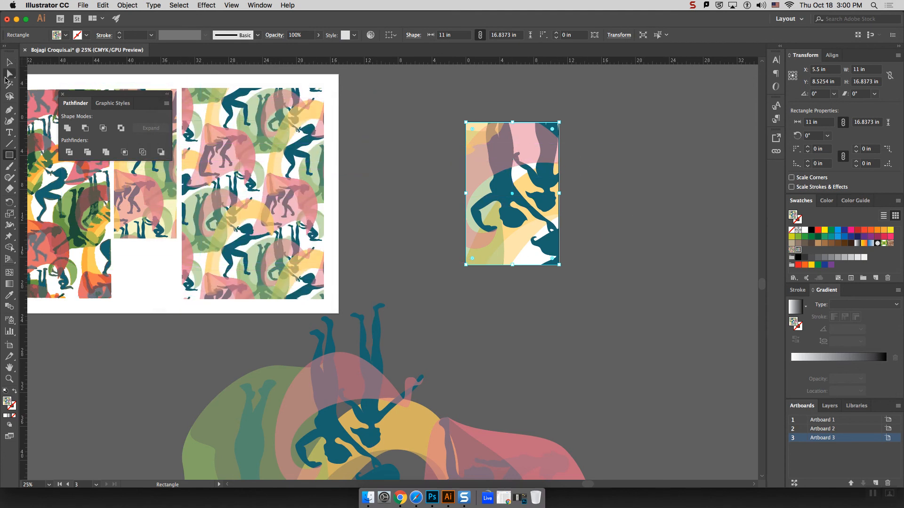
- Add another 11 by 17 in artboard beside the pattern-filled one and place a copy of the rectangle on it
{"action": "left_click", "coordinate": [8, 346]}
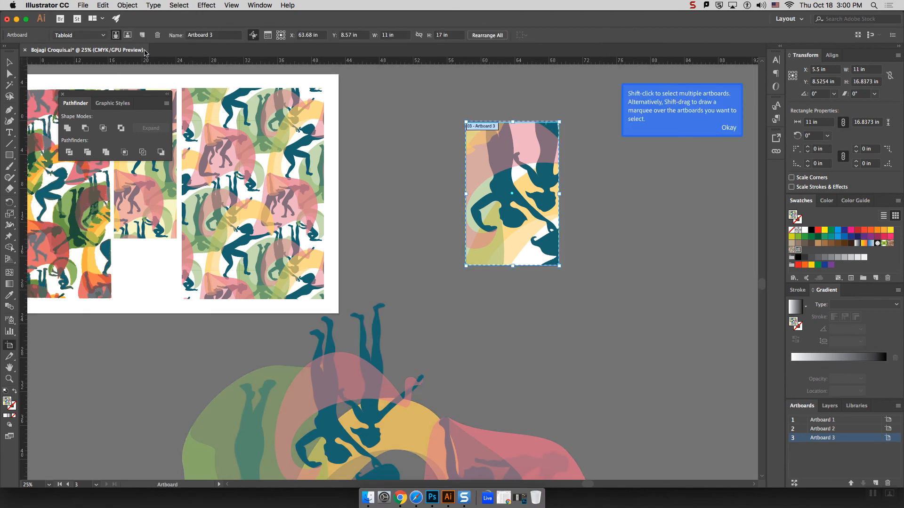
{"action": "left_click", "coordinate": [143, 37]}
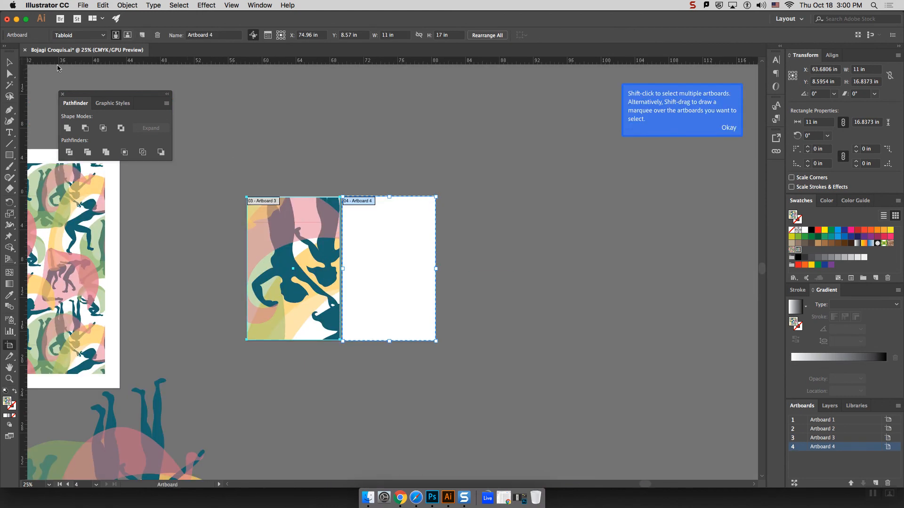
{"action": "key", "text": "v"}
{"action": "left_click", "coordinate": [316, 251]}
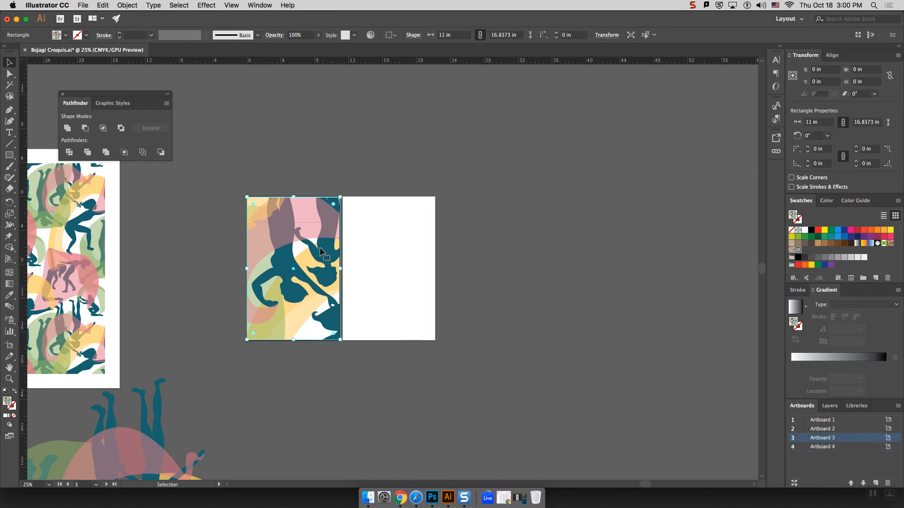
{"action": "key", "text": "a"}
{"action": "key", "text": "super+v"}
{"action": "right_click", "coordinate": [391, 240]}
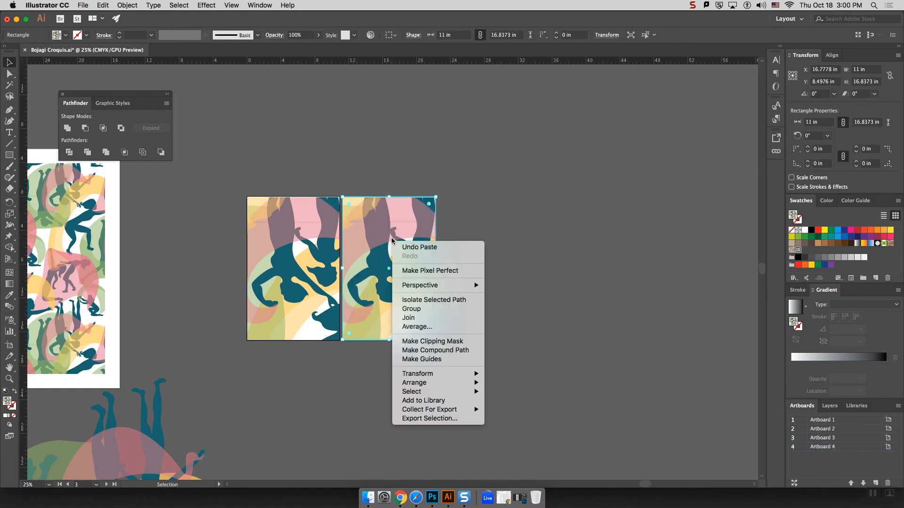
{"action": "left_click", "coordinate": [381, 231]}
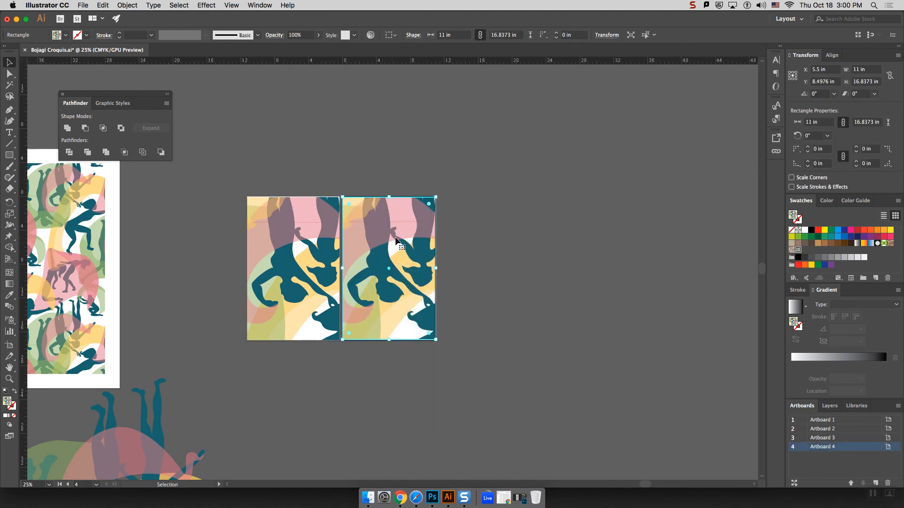
- Scale only the pattern inside the copied rectangle to 21% horizontally and vertically, leaving Transform Objects off
{"action": "right_click", "coordinate": [397, 240]}
{"action": "mouse_move", "coordinate": [454, 380]}
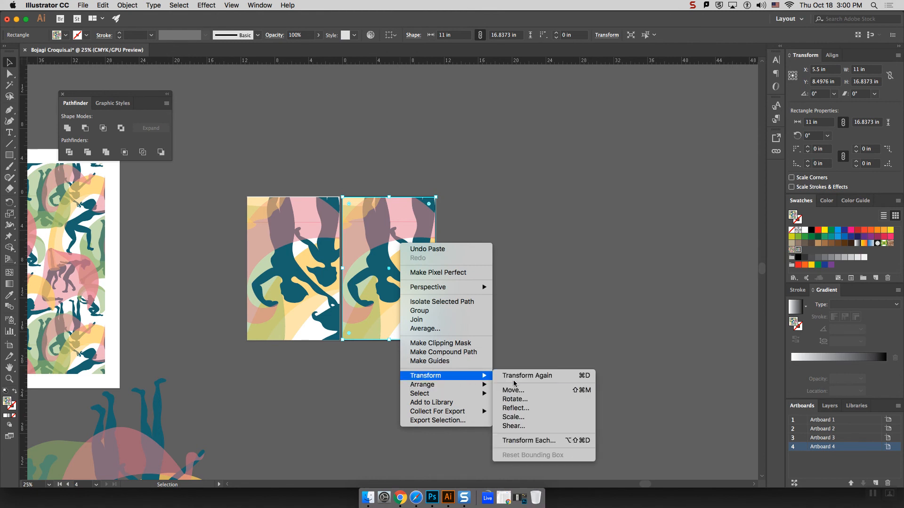
{"action": "left_click", "coordinate": [533, 417]}
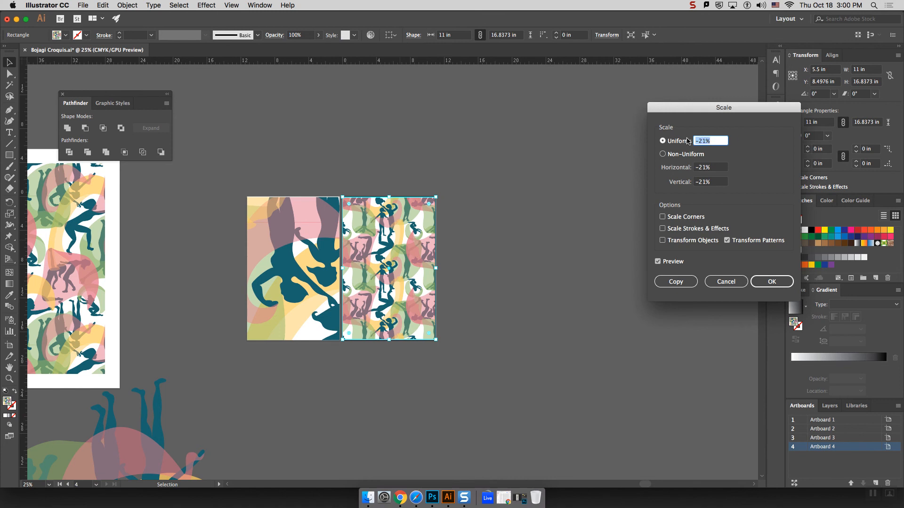
{"action": "type", "text": "21"}
{"action": "left_click", "coordinate": [720, 168]}
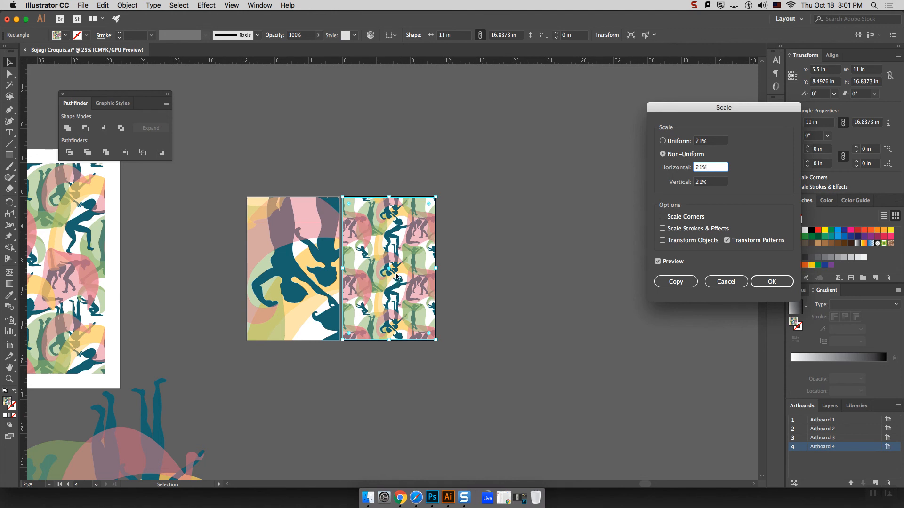
{"action": "left_click", "coordinate": [766, 281]}
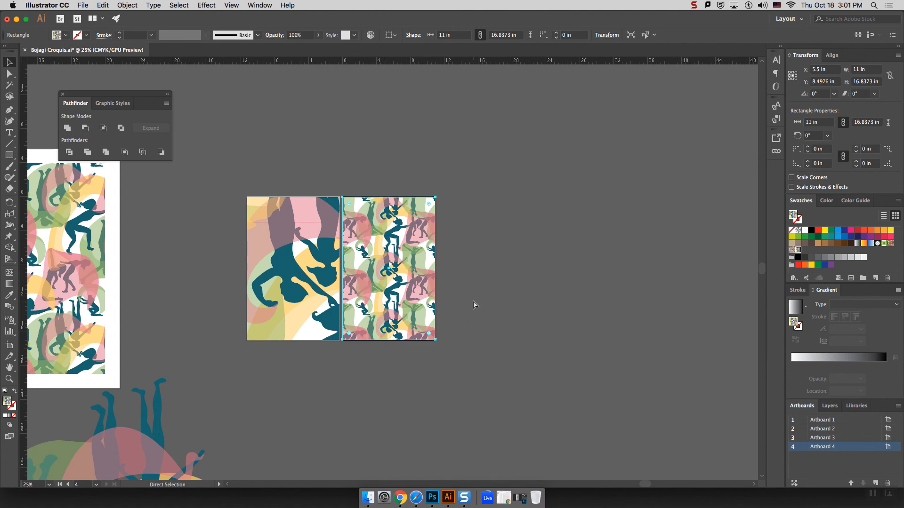
- Deselect the rectangle, open the figure pattern swatch for editing, and select all of its artwork
{"action": "key", "text": "super+minus"}
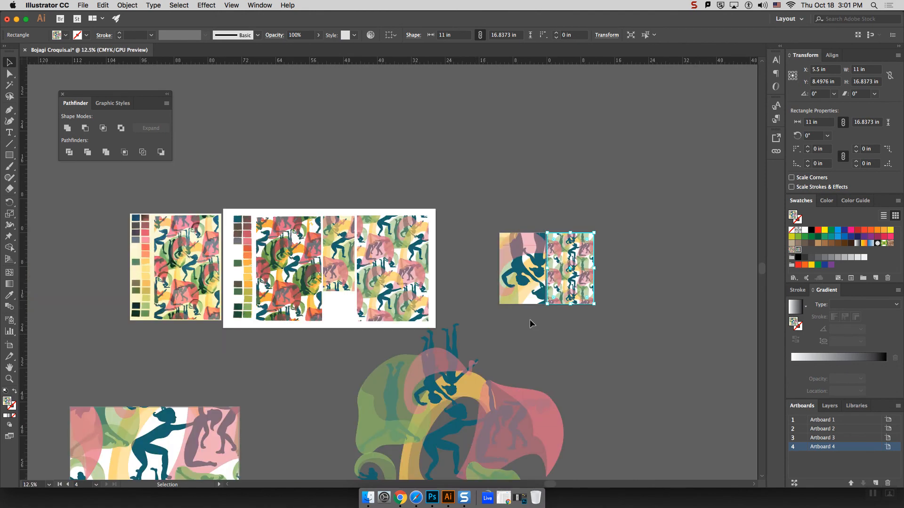
{"action": "scroll", "coordinate": [530, 324], "scroll_direction": "right", "scroll_amount": 1}
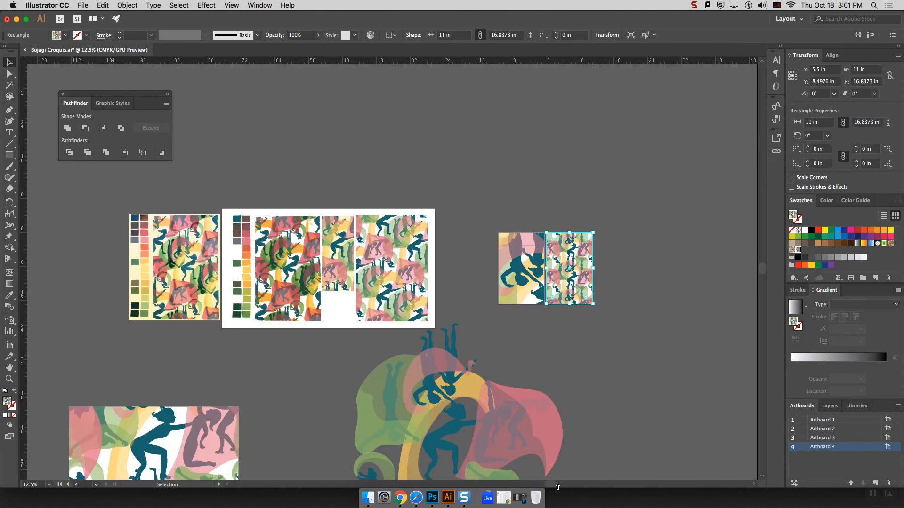
{"action": "scroll", "coordinate": [571, 262], "scroll_direction": "right", "scroll_amount": 5}
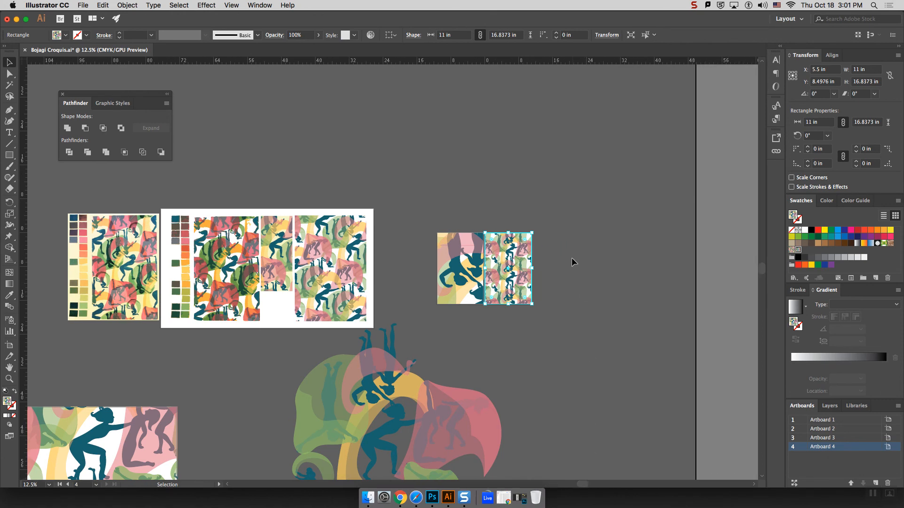
{"action": "key", "text": "super+equal"}
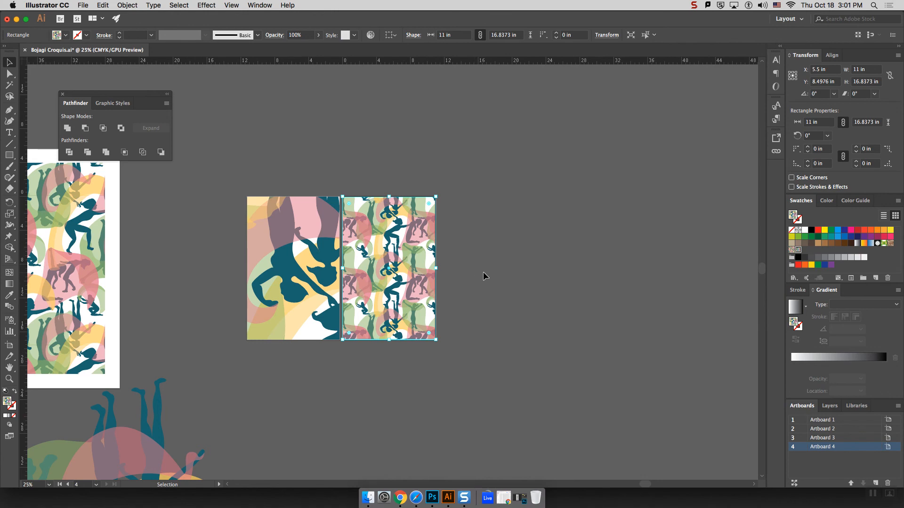
{"action": "left_click", "coordinate": [504, 272]}
{"action": "double_click", "coordinate": [797, 251]}
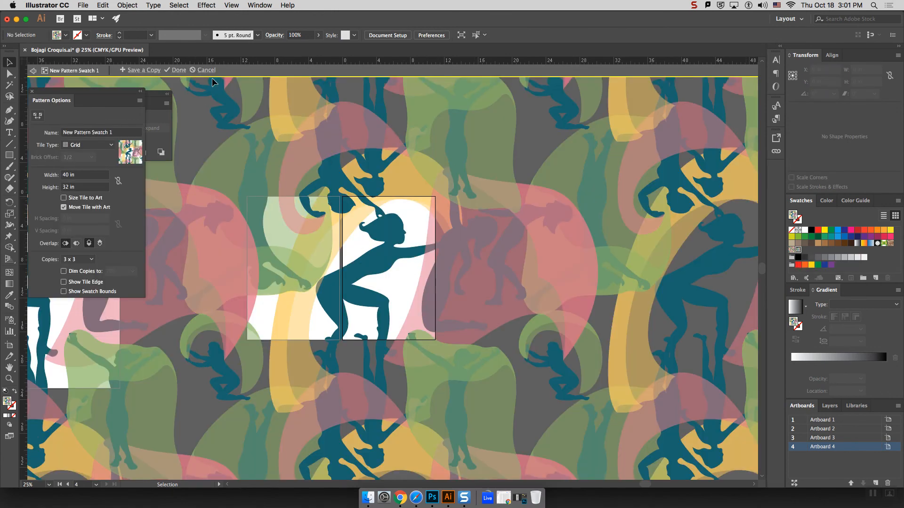
{"action": "key", "text": "super+minus"}
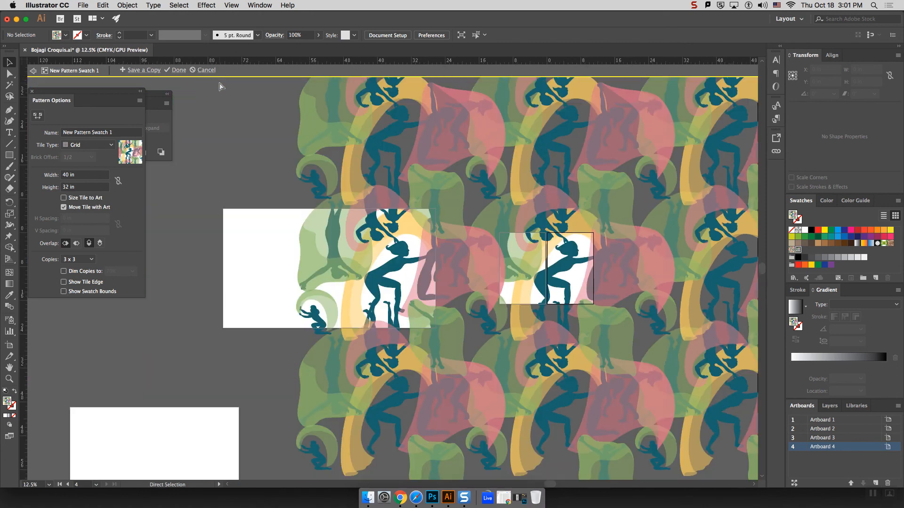
{"action": "key", "text": "super+a"}
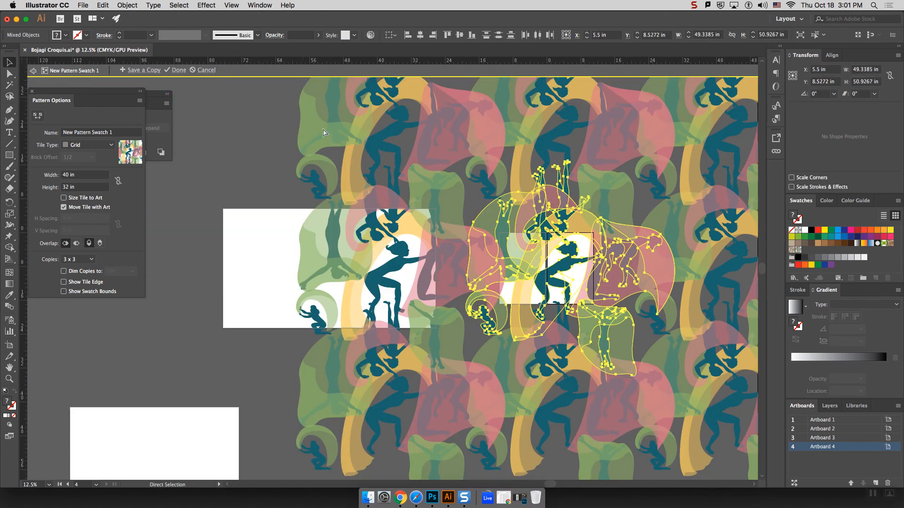
- Recolor the pattern artwork by linking the harmony colors and rotating the wheel until yellow becomes orange at about 11° hue
{"action": "left_click", "coordinate": [370, 36]}
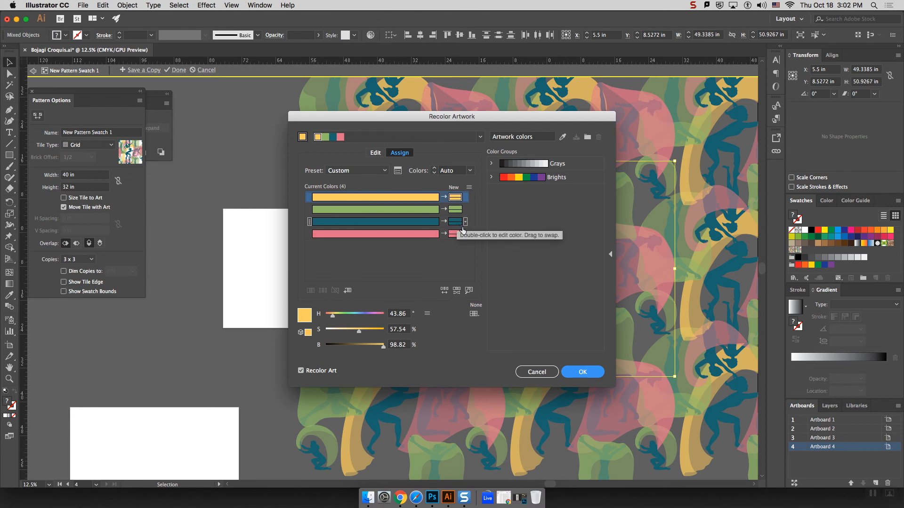
{"action": "left_click", "coordinate": [375, 152]}
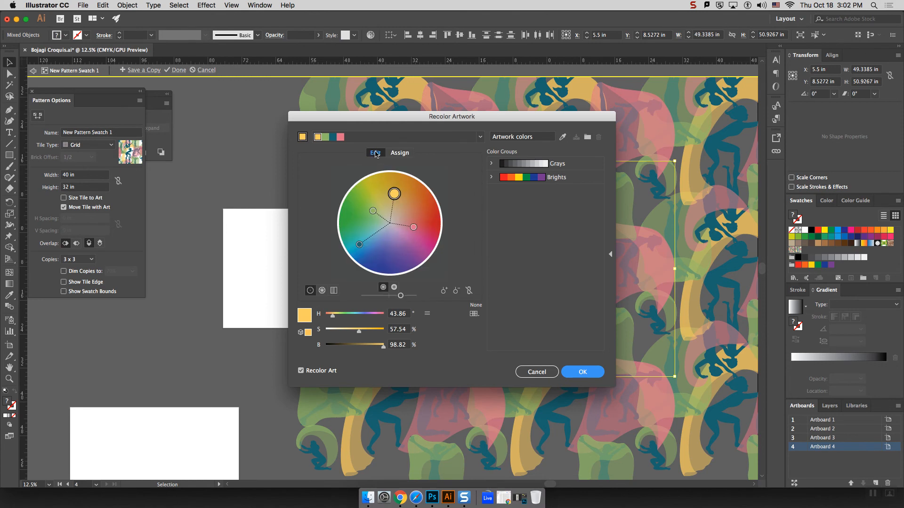
{"action": "left_click", "coordinate": [469, 290]}
{"action": "left_click_drag", "start_coordinate": [401, 195], "coordinate": [422, 220]}
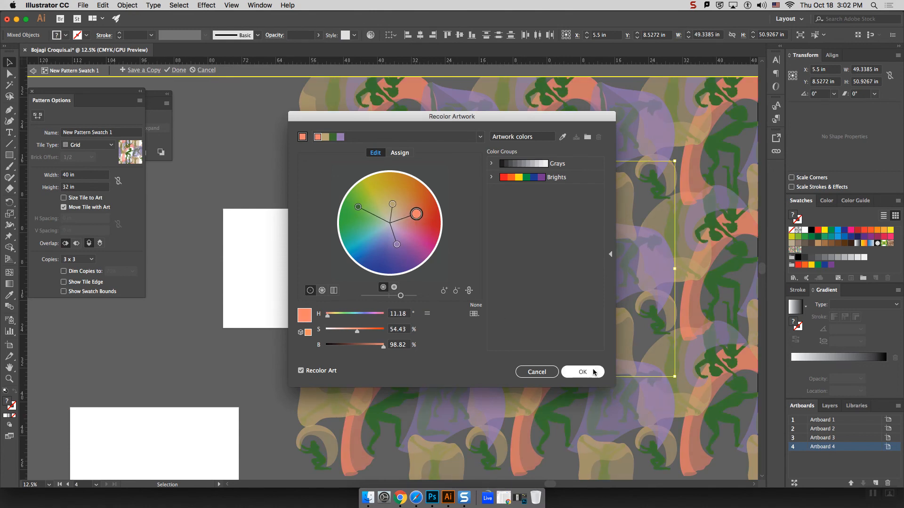
{"action": "left_click", "coordinate": [588, 371]}
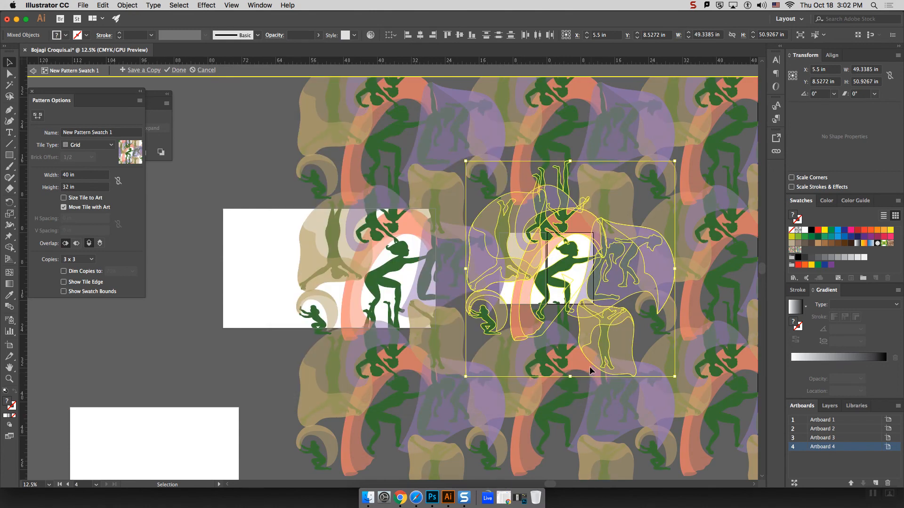
- Save the recolored pattern as a copy and exit pattern editing, discarding the changes to the original swatch
{"action": "left_click", "coordinate": [139, 70]}
{"action": "left_click", "coordinate": [527, 266]}
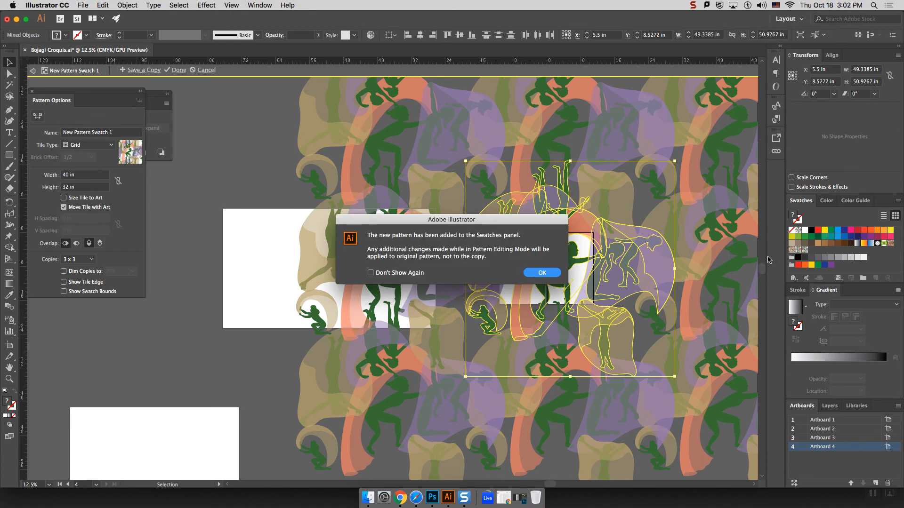
{"action": "left_click", "coordinate": [541, 273]}
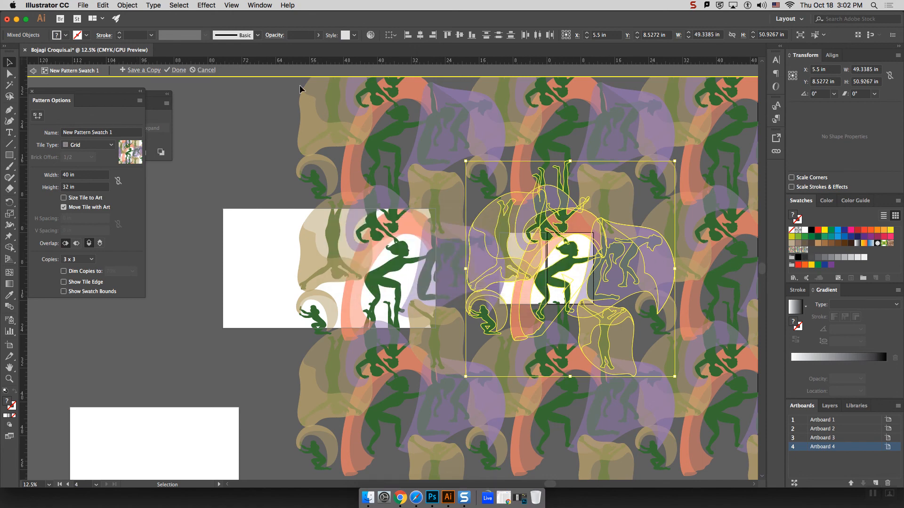
{"action": "left_click", "coordinate": [203, 73]}
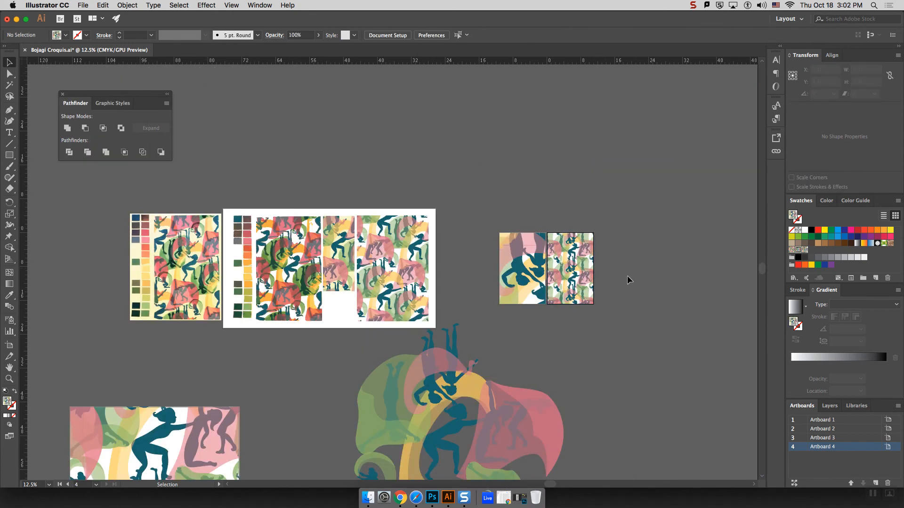
- Select the rectangle with the scaled-down pattern on the newest artboard
{"action": "key", "text": "super+equal"}
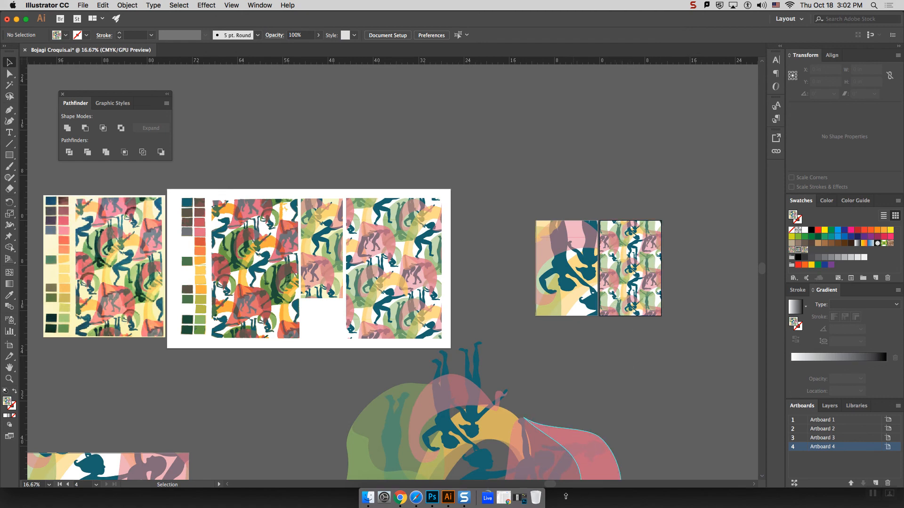
{"action": "left_click_drag", "start_coordinate": [549, 486], "coordinate": [580, 485]}
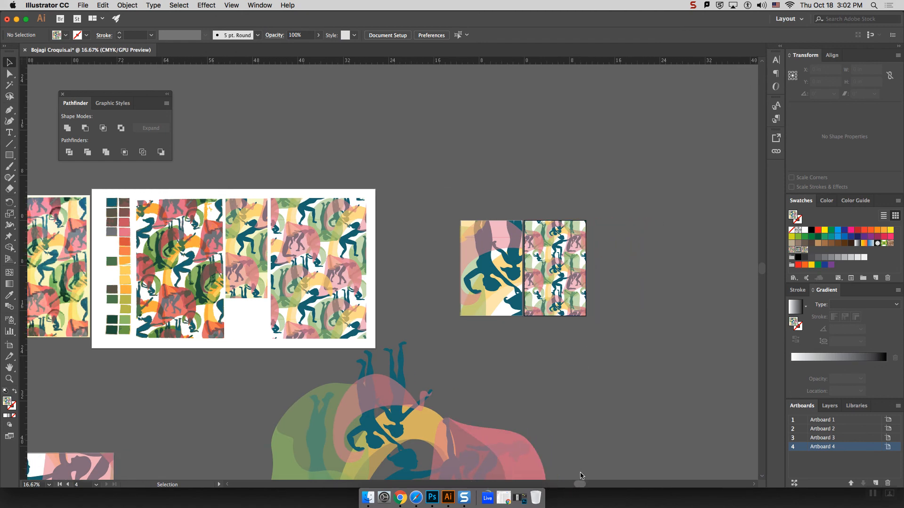
{"action": "key", "text": "super+equal"}
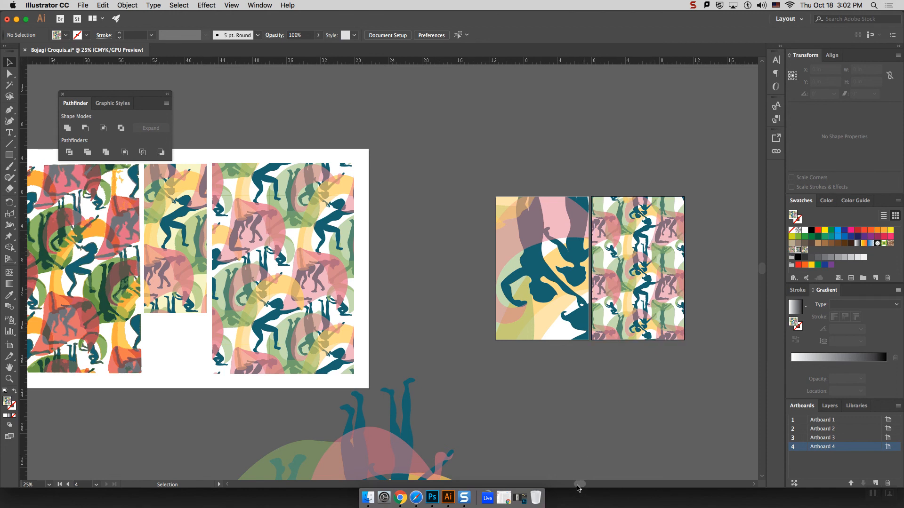
{"action": "left_click_drag", "start_coordinate": [580, 486], "coordinate": [602, 486]}
{"action": "left_click", "coordinate": [559, 228]}
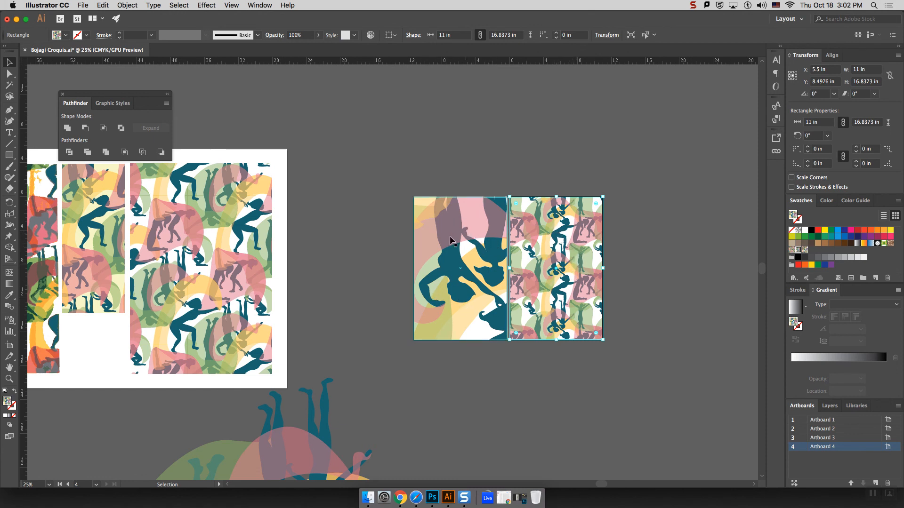
{"action": "right_click", "coordinate": [576, 240]}
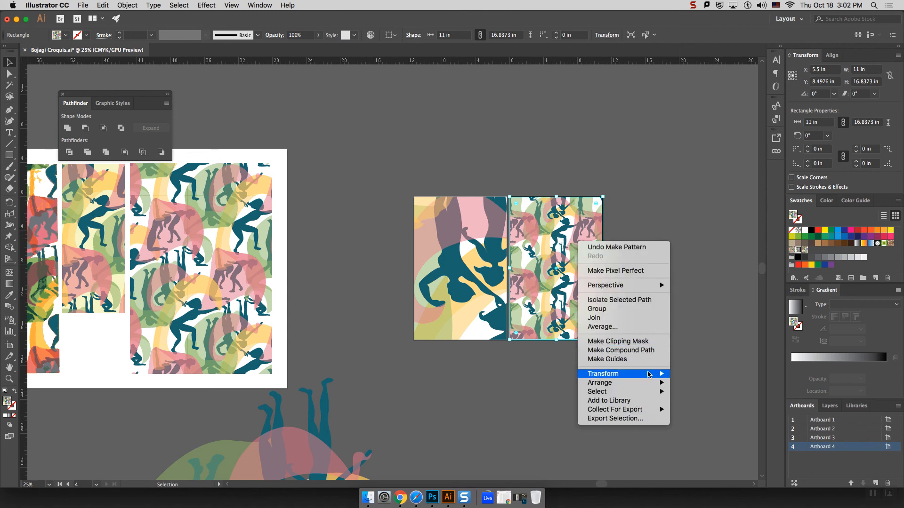
{"action": "mouse_move", "coordinate": [649, 375]}
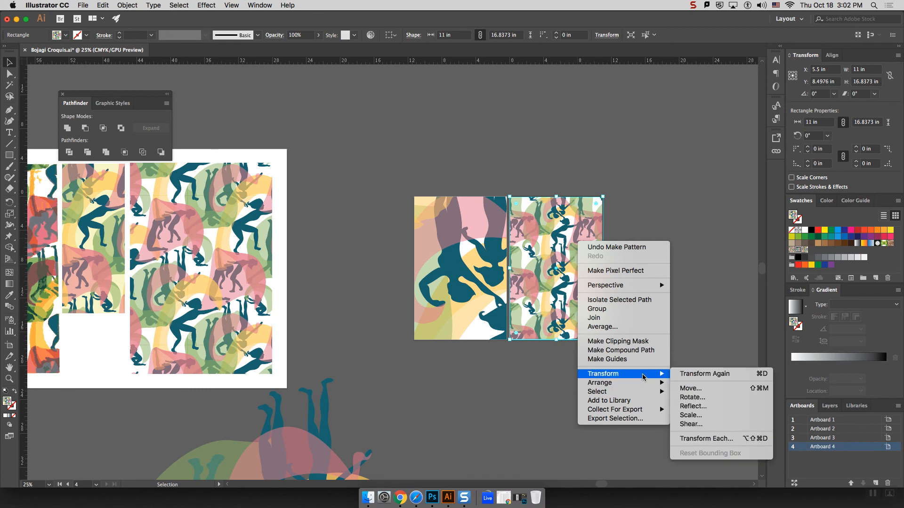
{"action": "left_click", "coordinate": [686, 211]}
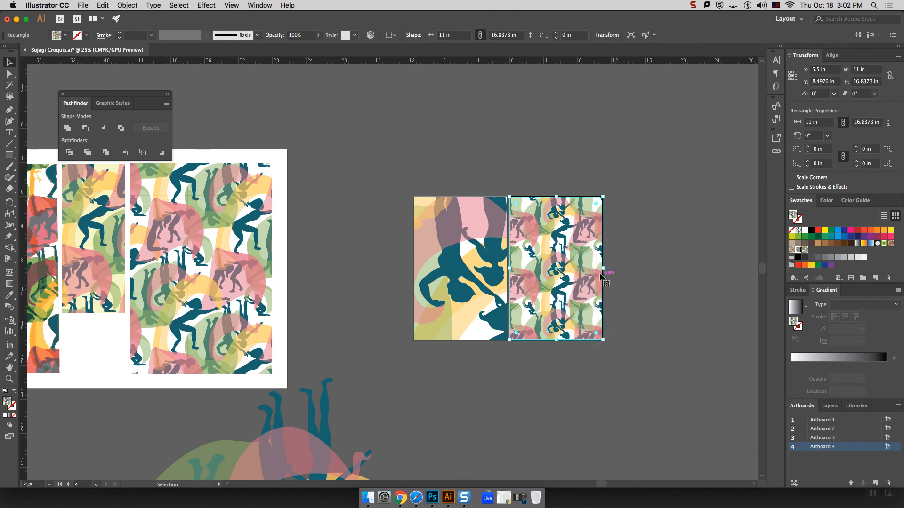
- Try narrowing the scaled-down pattern rectangle from its right edge to about 8.3 in and to 5.5 in, undoing each resize
{"action": "left_click_drag", "start_coordinate": [603, 267], "coordinate": [580, 268]}
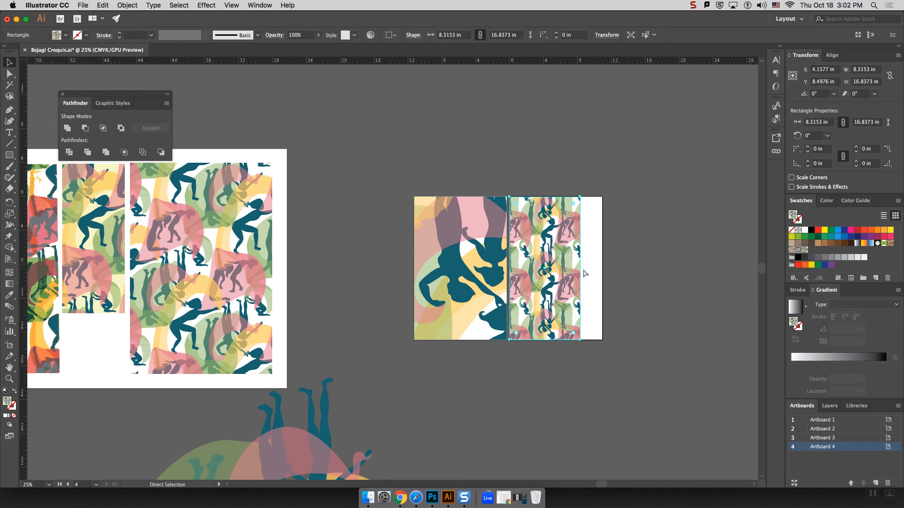
{"action": "key", "text": "super+z"}
{"action": "left_click_drag", "start_coordinate": [602, 269], "coordinate": [555, 272]}
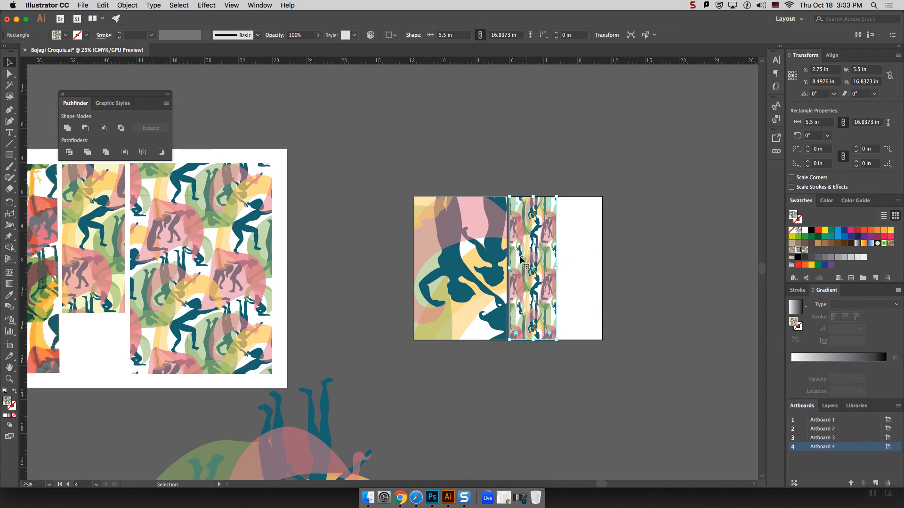
{"action": "key", "text": "super+z"}
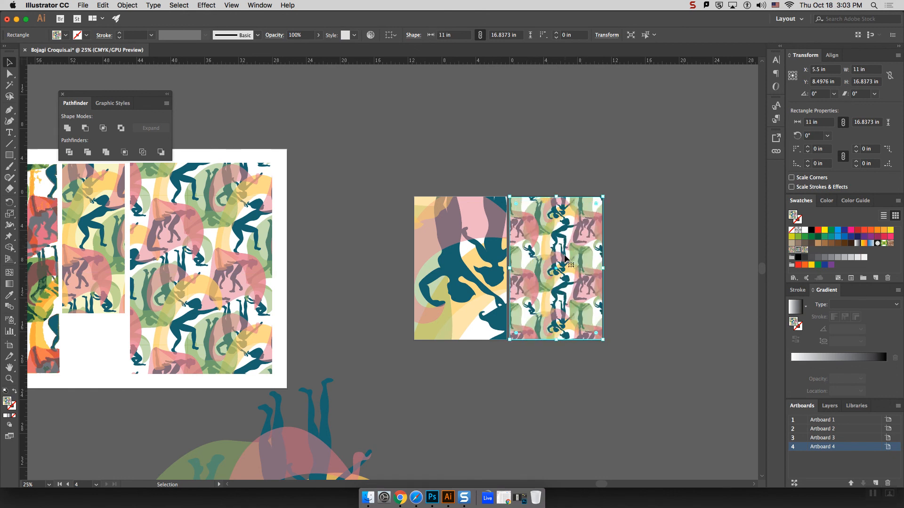
- Reset the rectangle's Scale settings to 100% with Transform Objects enabled and Transform Patterns disabled, and apply them
{"action": "right_click", "coordinate": [555, 241]}
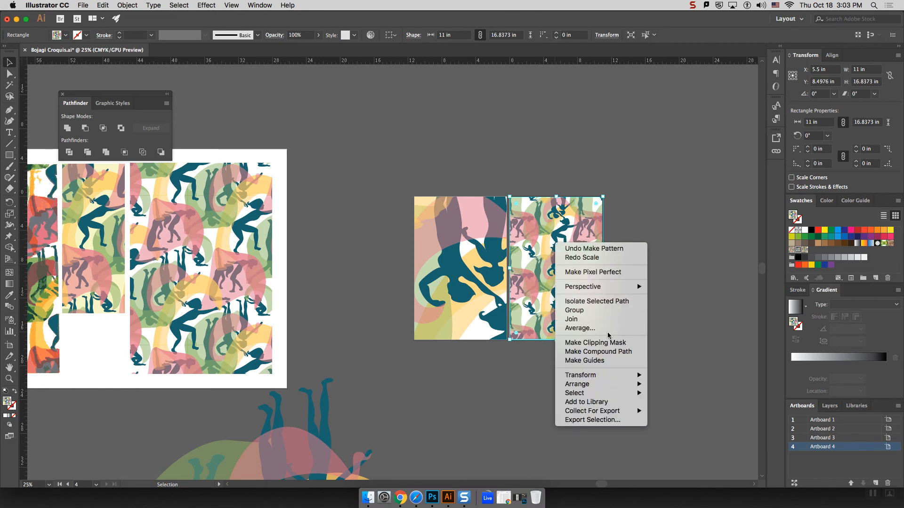
{"action": "mouse_move", "coordinate": [633, 380]}
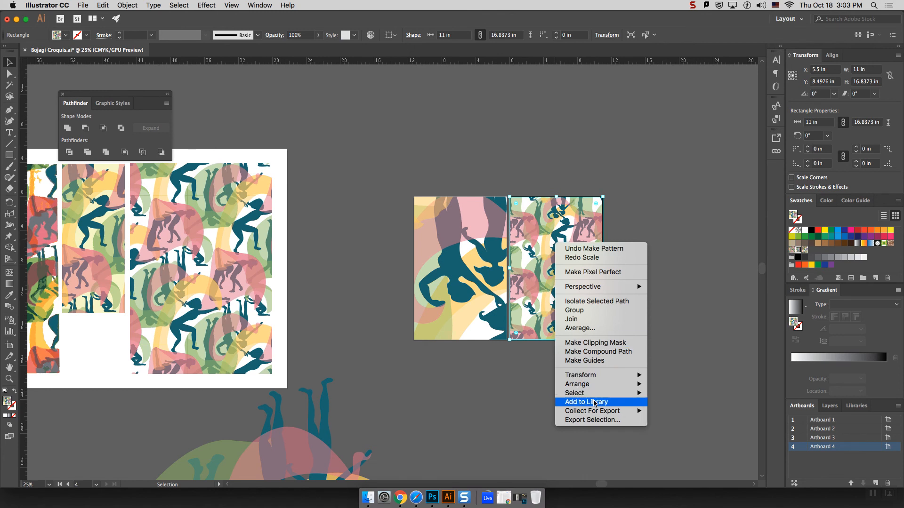
{"action": "mouse_move", "coordinate": [592, 380]}
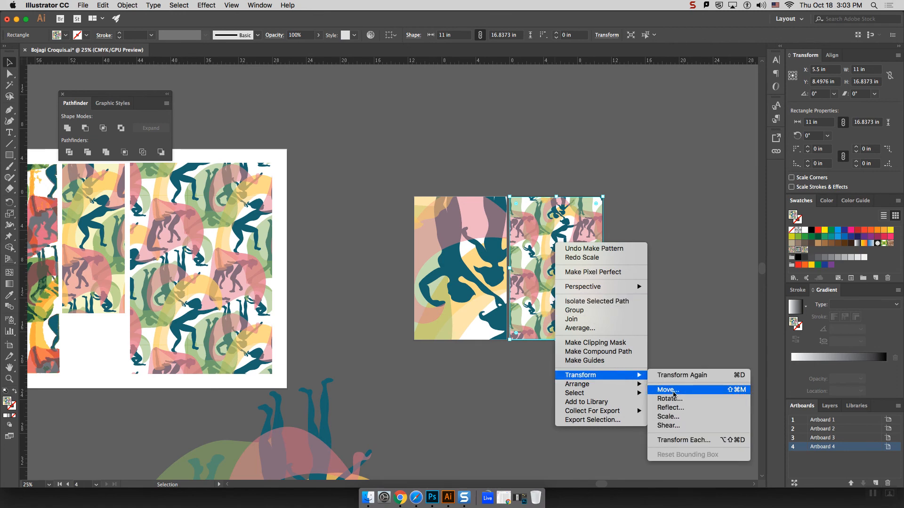
{"action": "left_click", "coordinate": [678, 417]}
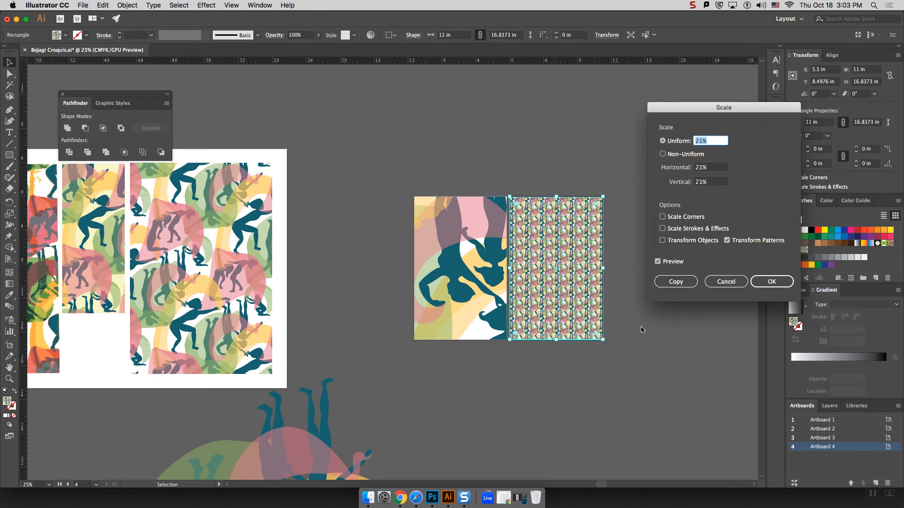
{"action": "type", "text": "00"}
{"action": "left_click", "coordinate": [720, 168]}
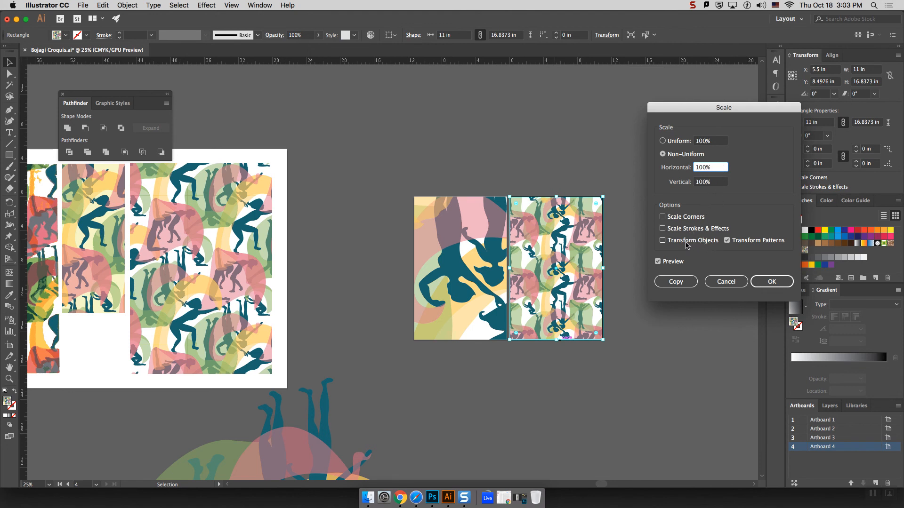
{"action": "left_click", "coordinate": [663, 241]}
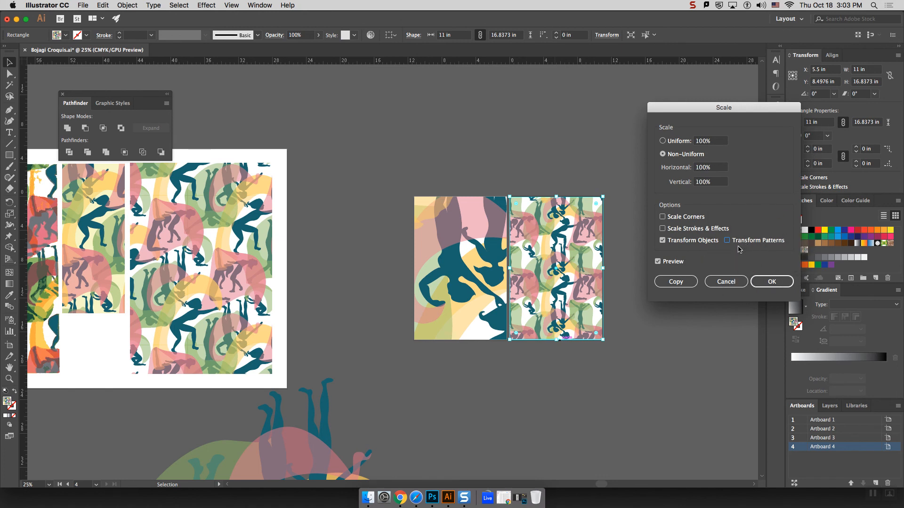
{"action": "left_click", "coordinate": [771, 282]}
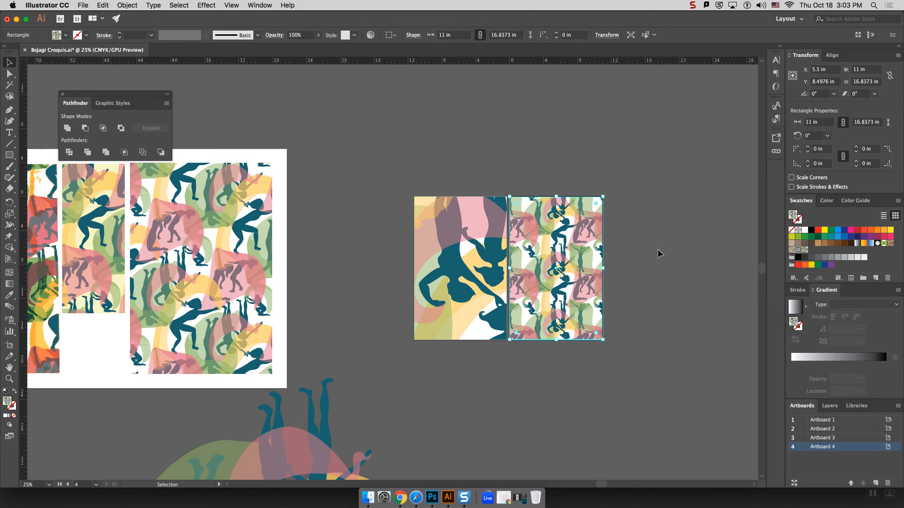
- Narrow the scaled-down pattern rectangle on Artboard 4 from its right edge to 5.5 in wide and reselect it
{"action": "left_click_drag", "start_coordinate": [600, 269], "coordinate": [556, 272]}
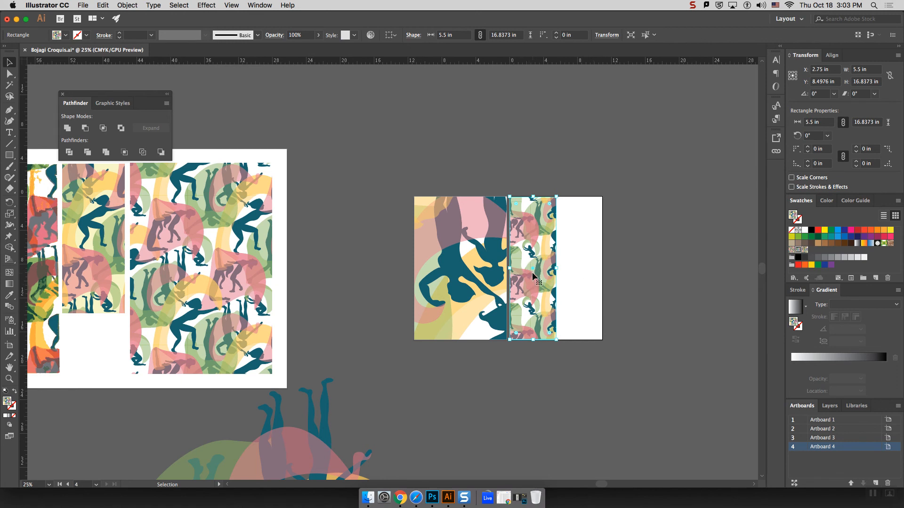
{"action": "left_click", "coordinate": [579, 258]}
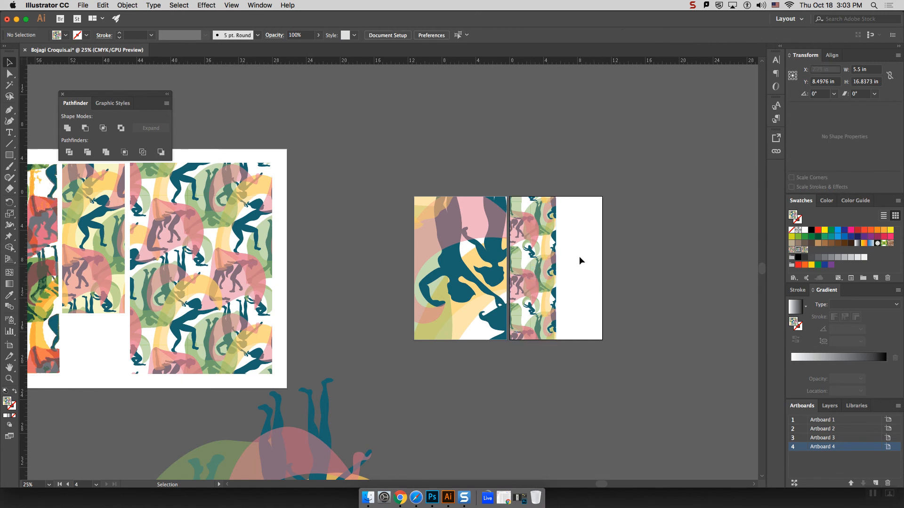
{"action": "left_click", "coordinate": [530, 265]}
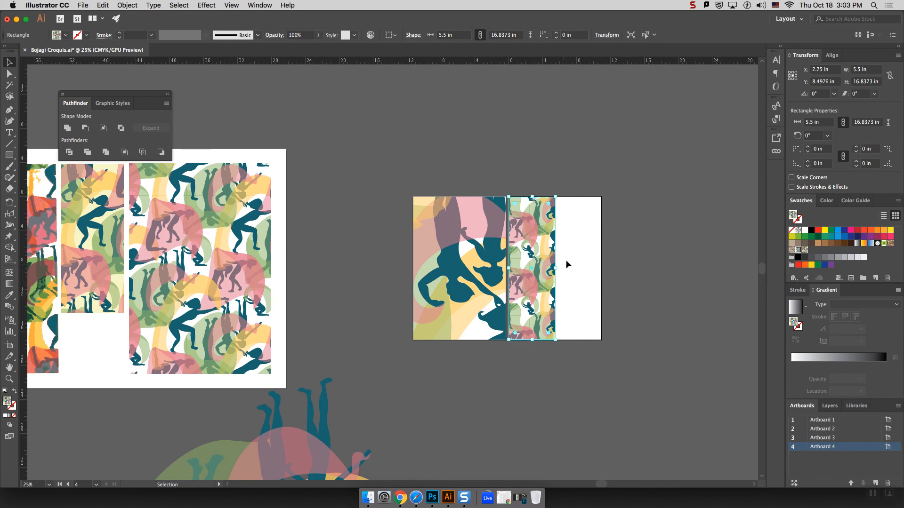
{"action": "right_click", "coordinate": [533, 257]}
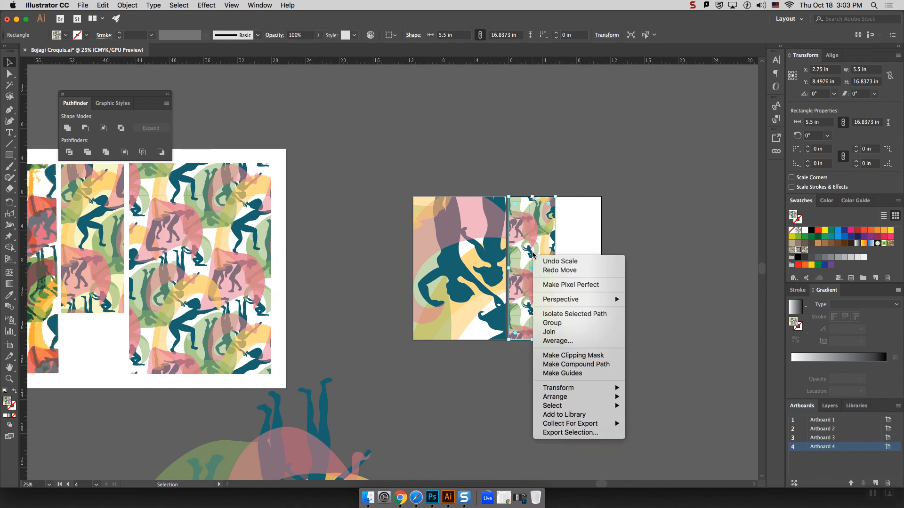
{"action": "left_click", "coordinate": [664, 403]}
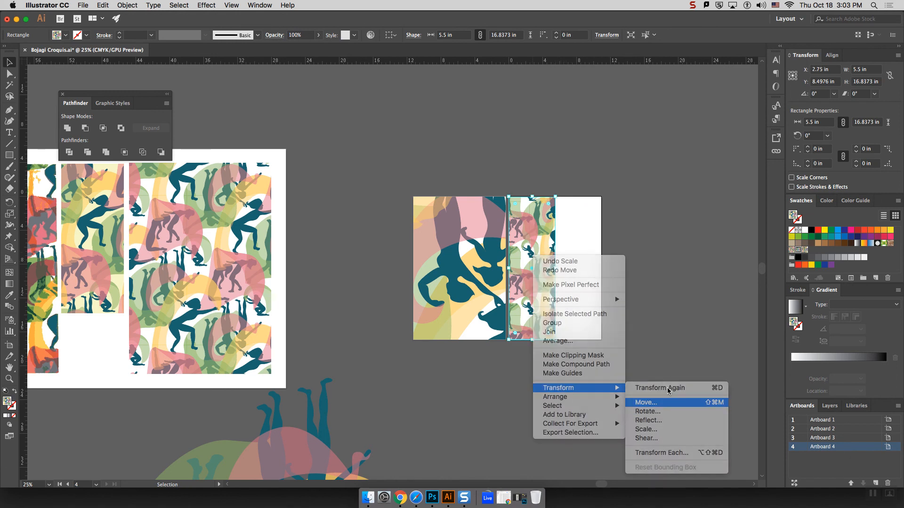
{"action": "left_click", "coordinate": [245, 225]}
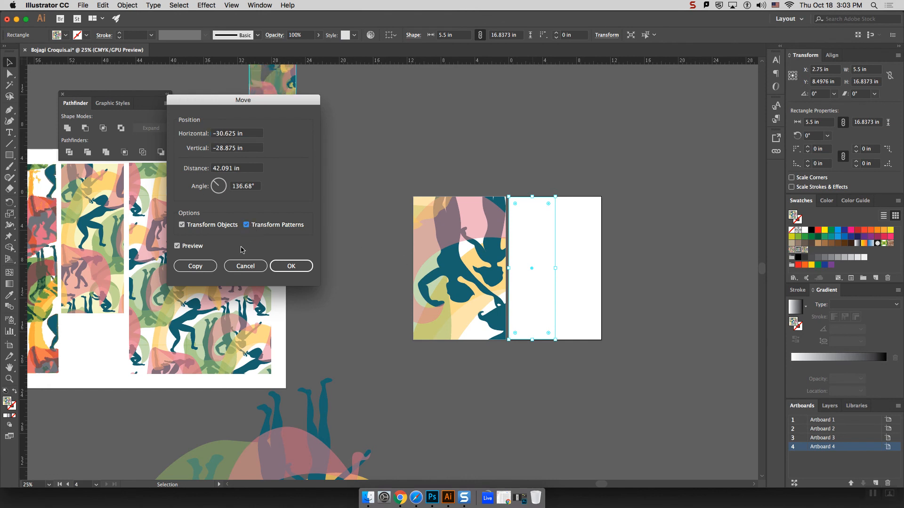
{"action": "left_click", "coordinate": [245, 266]}
{"action": "left_click_drag", "start_coordinate": [547, 272], "coordinate": [580, 275]}
{"action": "key", "text": "super+z"}
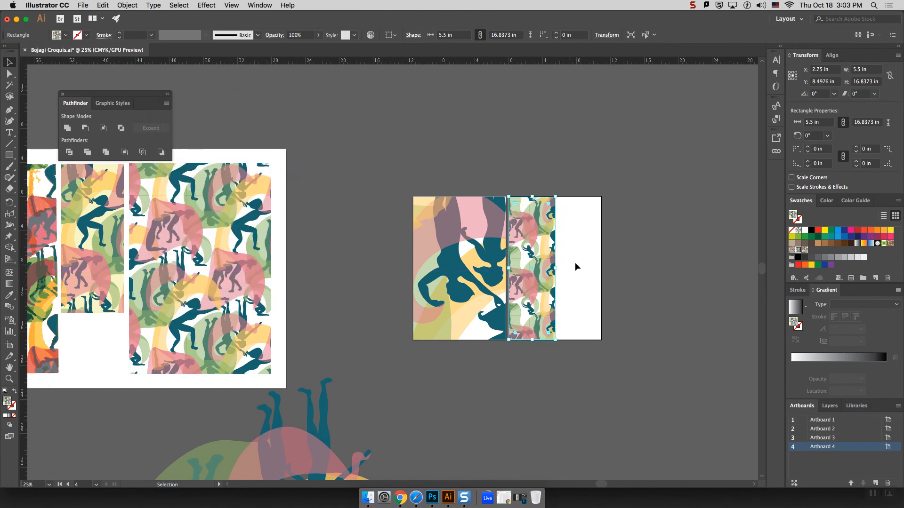
- Duplicate the 5.5 in rectangle onto the artboard's empty right half and fill the copy with the recolored pattern swatch
{"action": "left_click", "coordinate": [574, 249]}
{"action": "left_click", "coordinate": [534, 251]}
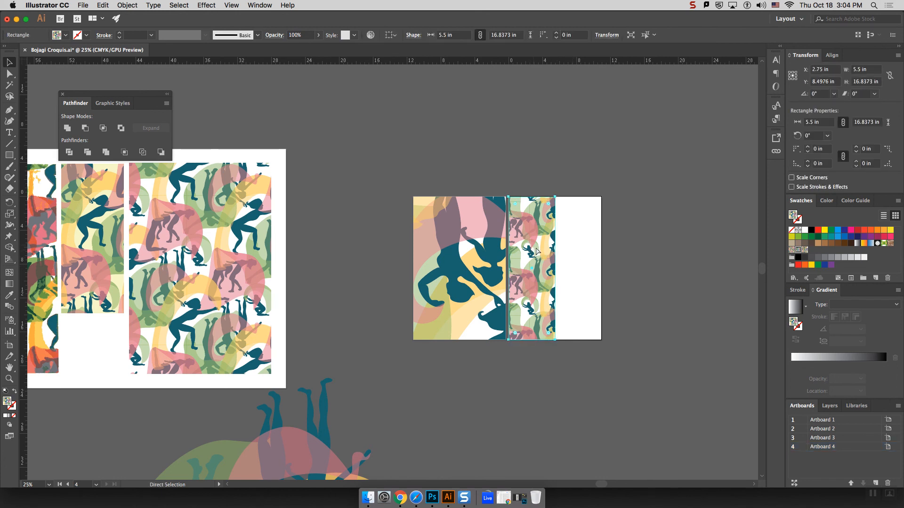
{"action": "left_click_drag", "start_coordinate": [531, 247], "coordinate": [572, 263]}
{"action": "left_click", "coordinate": [805, 251]}
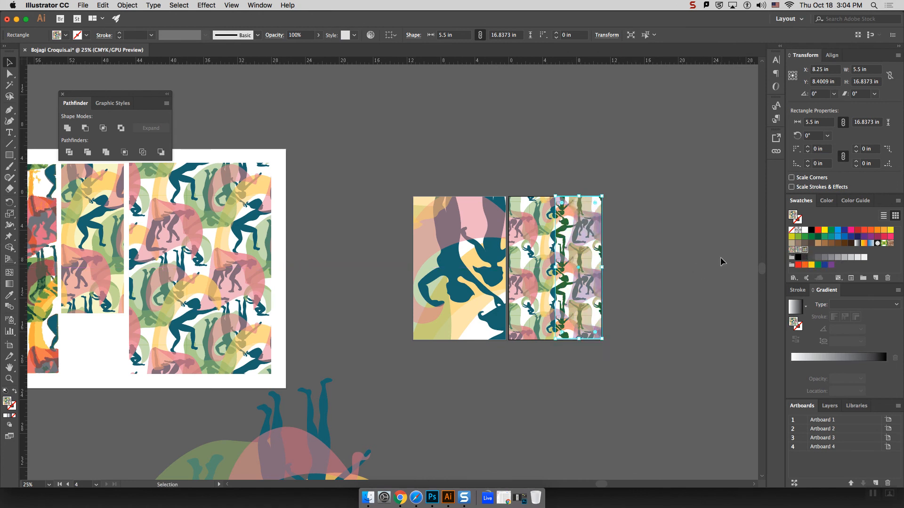
{"action": "left_click", "coordinate": [634, 259]}
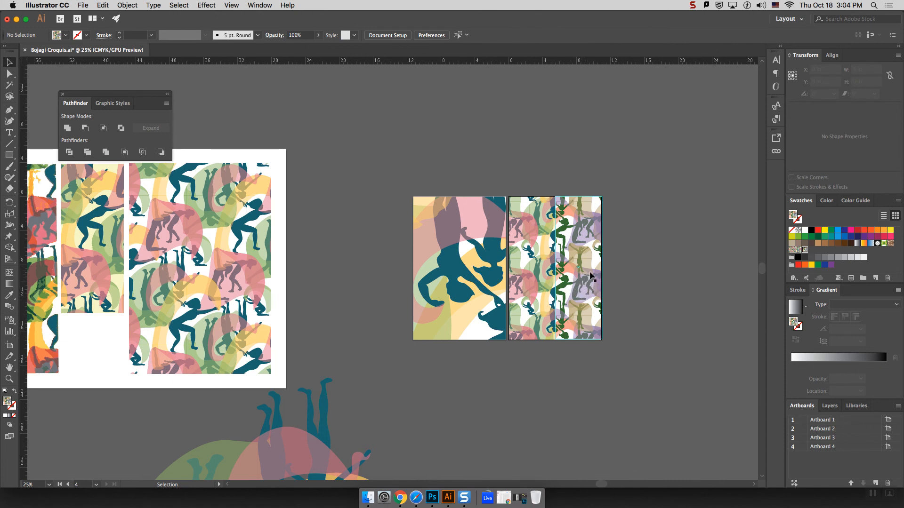
- Move the recolored rectangle over the original one and apply a Move of 0 in horizontally and vertically with Transform Patterns enabled
{"action": "left_click_drag", "start_coordinate": [584, 255], "coordinate": [540, 255]}
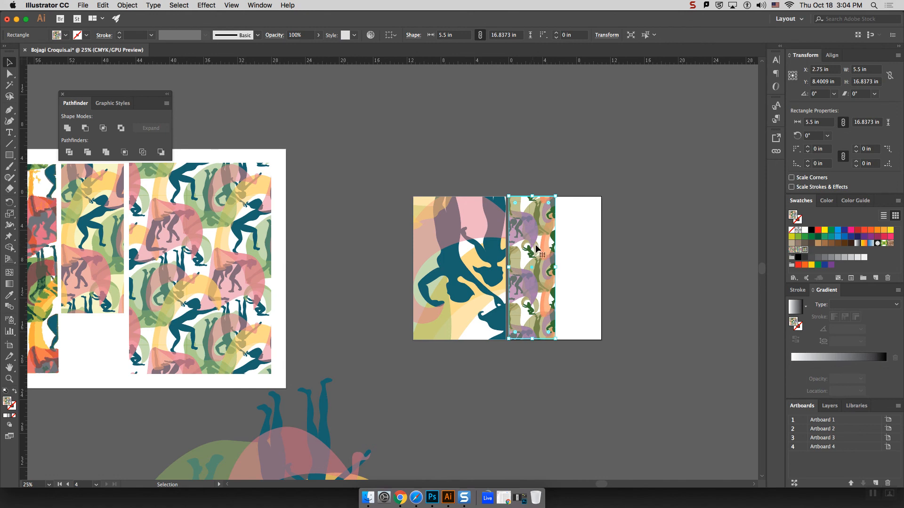
{"action": "right_click", "coordinate": [534, 242]}
{"action": "mouse_move", "coordinate": [570, 376]}
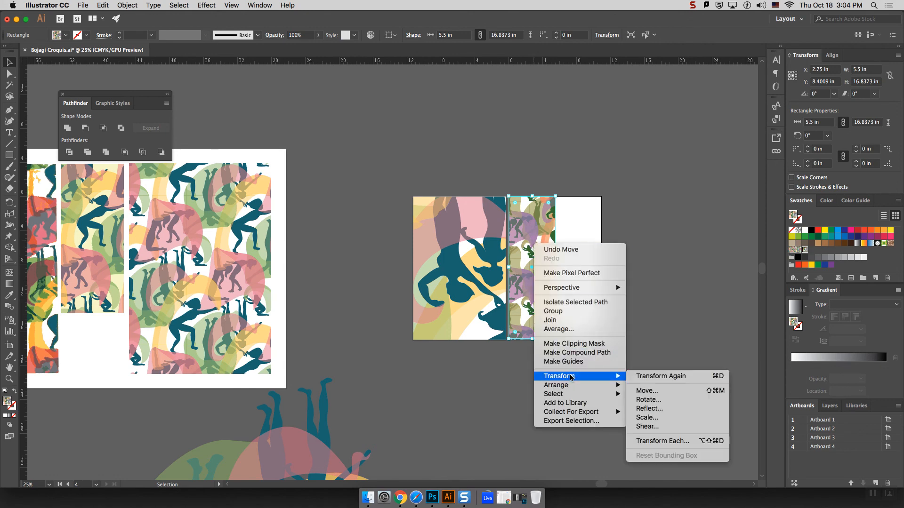
{"action": "left_click", "coordinate": [663, 391]}
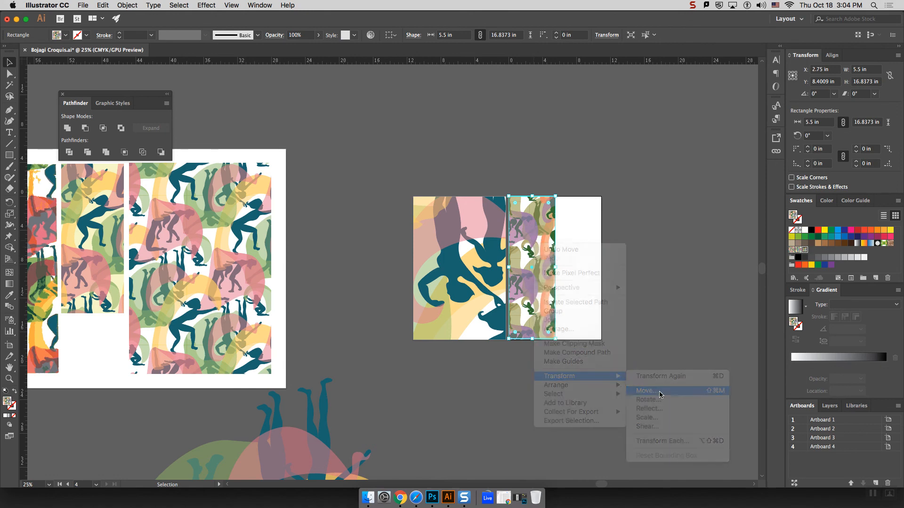
{"action": "left_click_drag", "start_coordinate": [269, 104], "coordinate": [386, 135]}
{"action": "type", "text": "0"}
{"action": "left_click", "coordinate": [251, 151]}
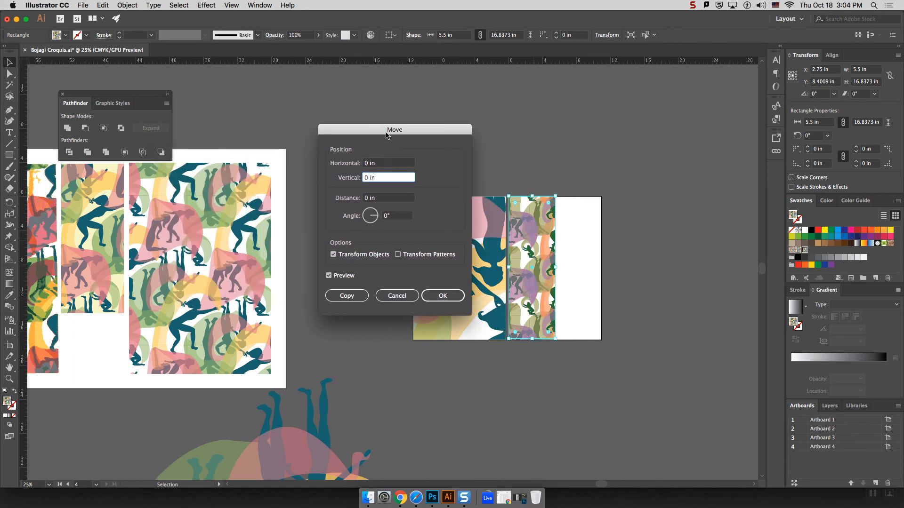
{"action": "left_click", "coordinate": [404, 257]}
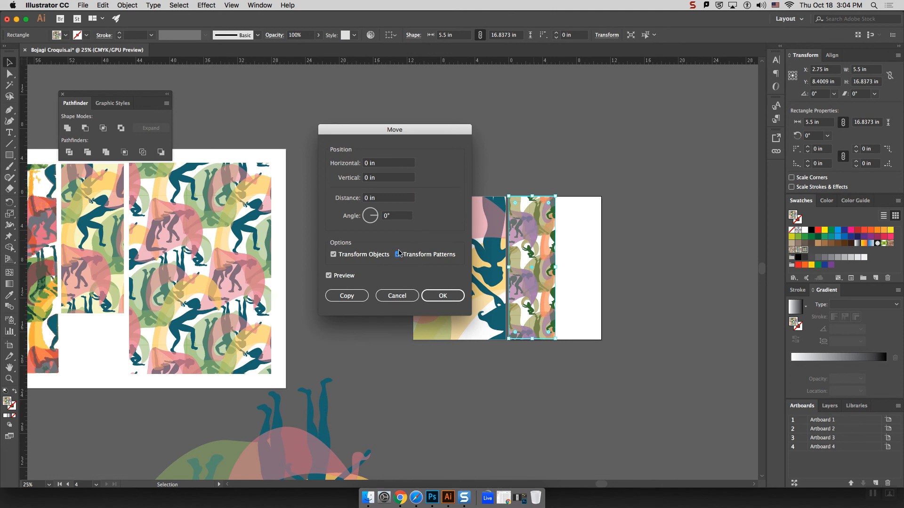
{"action": "left_click", "coordinate": [443, 295]}
- Move the recolored rectangle to the artboard's right half and back over the original, undoing the last extra move
{"action": "left_click_drag", "start_coordinate": [582, 253], "coordinate": [587, 250]}
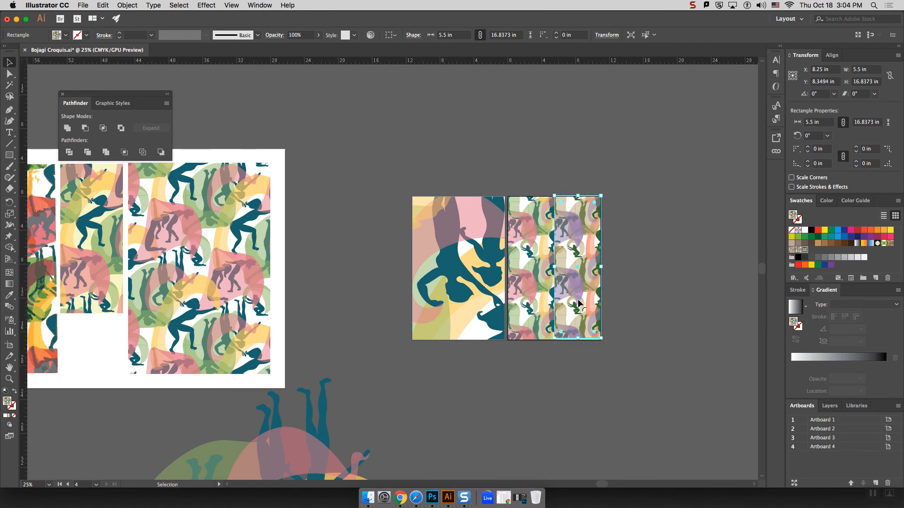
{"action": "mouse_move", "coordinate": [565, 244]}
{"action": "left_mouse_down"}
{"action": "mouse_move", "coordinate": [518, 243]}
{"action": "mouse_move", "coordinate": [587, 255]}
{"action": "mouse_move", "coordinate": [577, 256]}
{"action": "left_mouse_up"}
{"action": "key", "text": "super+z"}
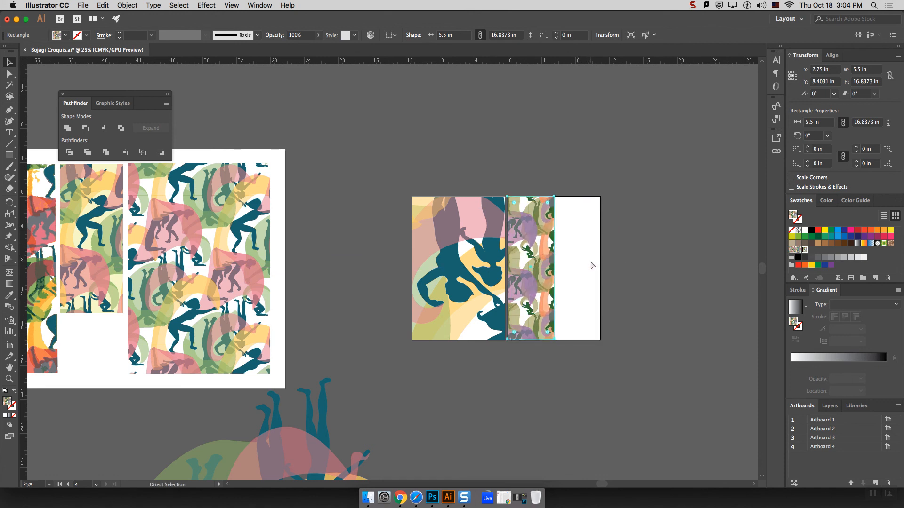
- Apply a Move of -5.5 in horizontally with Transform Patterns disabled, and reposition the recolored rectangle on the artboard's right half
{"action": "right_click", "coordinate": [533, 245]}
{"action": "mouse_move", "coordinate": [596, 381]}
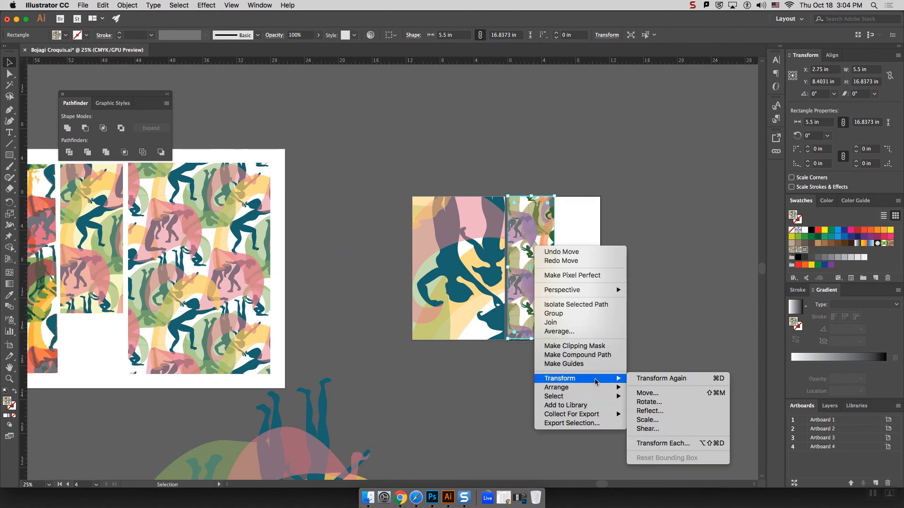
{"action": "left_click", "coordinate": [665, 394]}
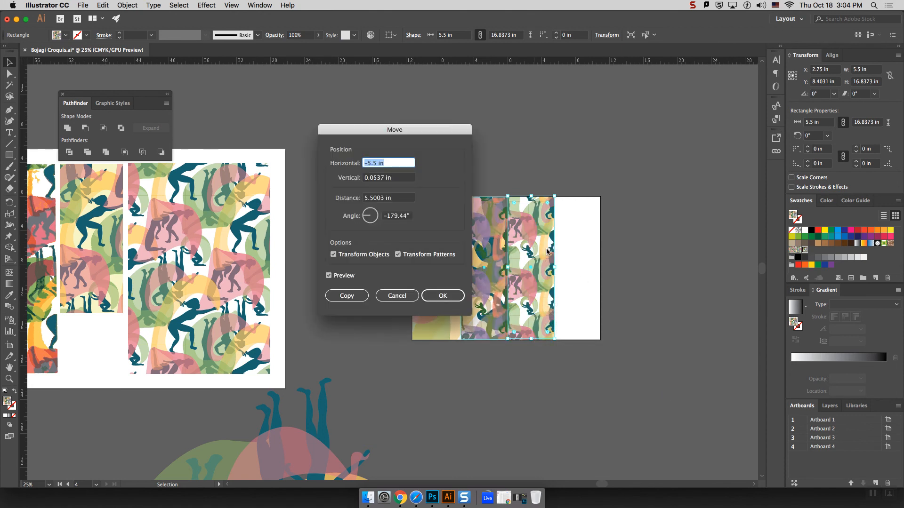
{"action": "left_click", "coordinate": [397, 255]}
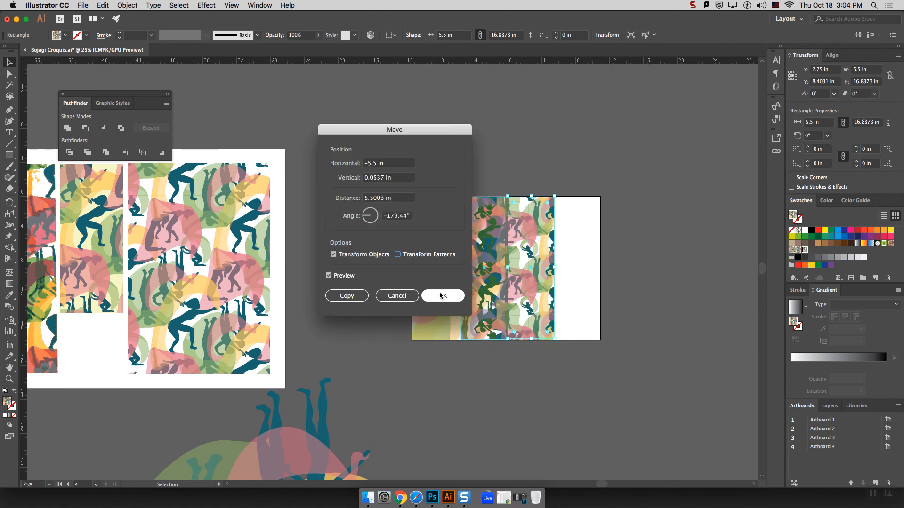
{"action": "left_click", "coordinate": [440, 295]}
{"action": "left_click_drag", "start_coordinate": [485, 265], "coordinate": [577, 267]}
{"action": "left_click", "coordinate": [645, 273]}
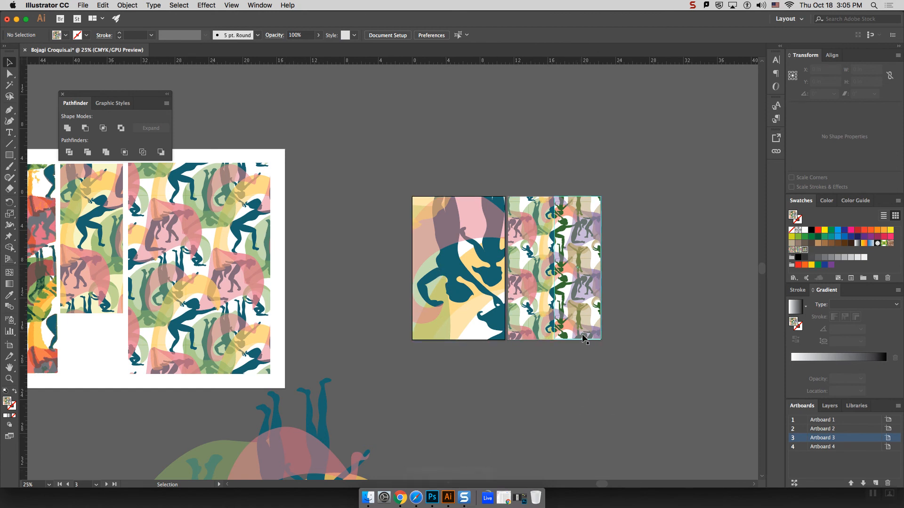
{"action": "right_click", "coordinate": [577, 269]}
{"action": "left_click", "coordinate": [609, 274]}
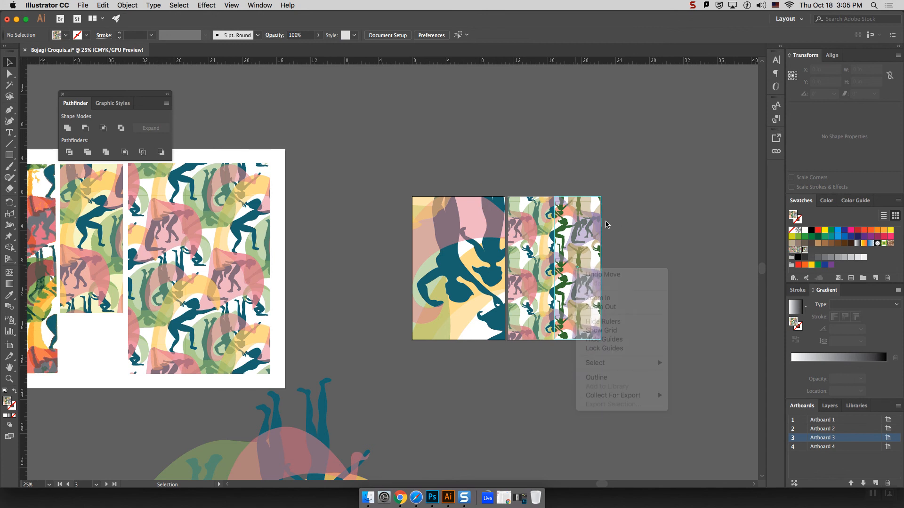
{"action": "right_click", "coordinate": [588, 247]}
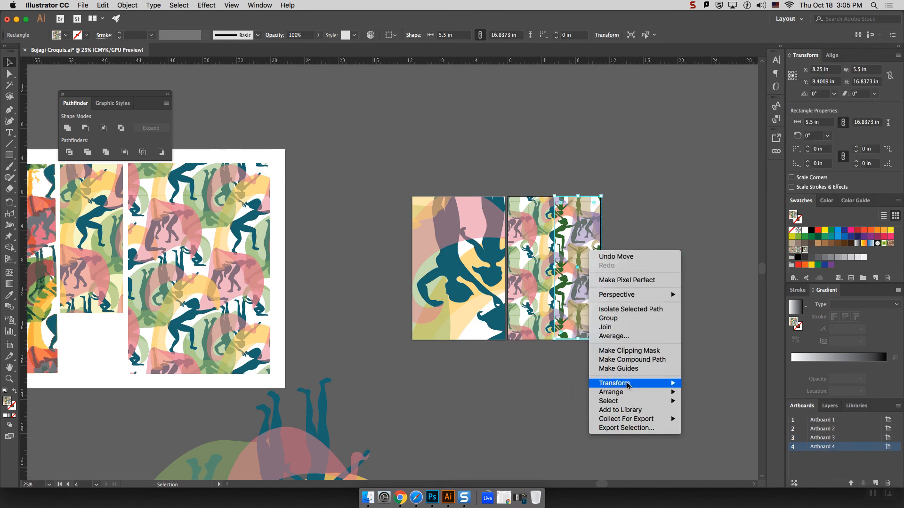
{"action": "mouse_move", "coordinate": [629, 384]}
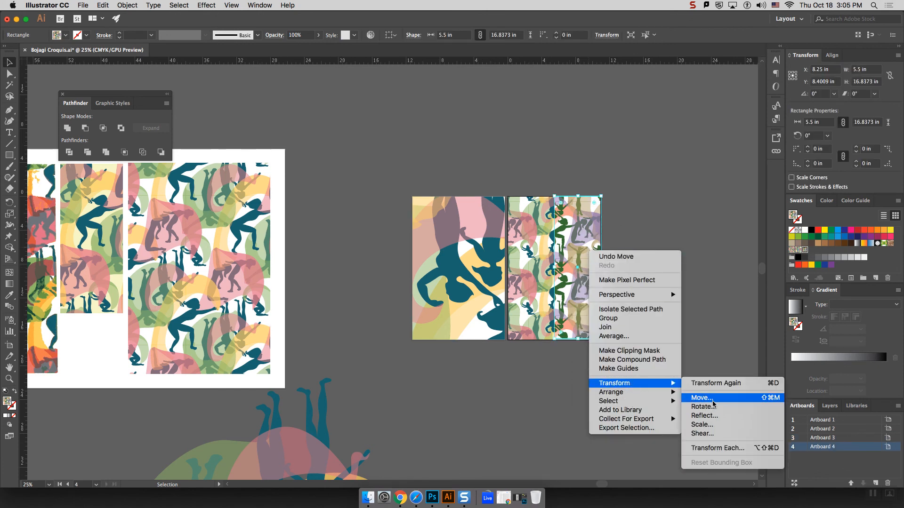
{"action": "left_click", "coordinate": [713, 401]}
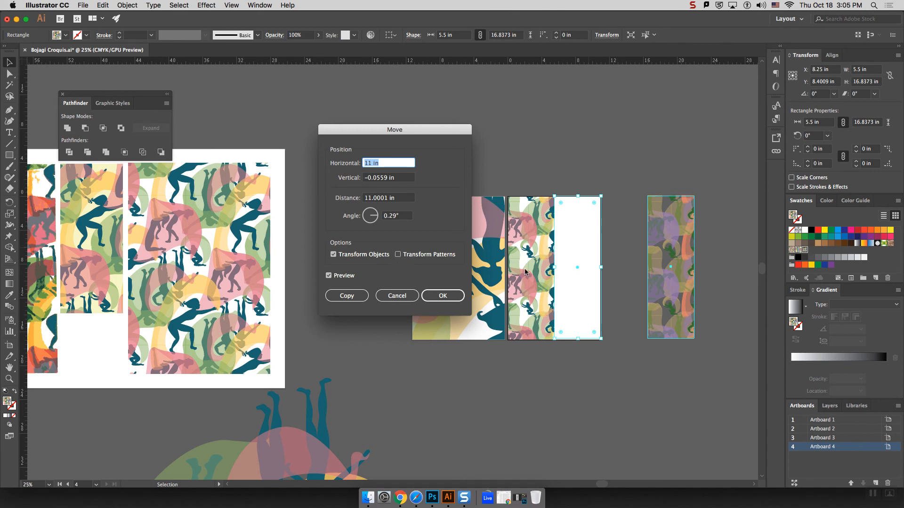
{"action": "left_click", "coordinate": [443, 297]}
{"action": "left_click", "coordinate": [668, 246]}
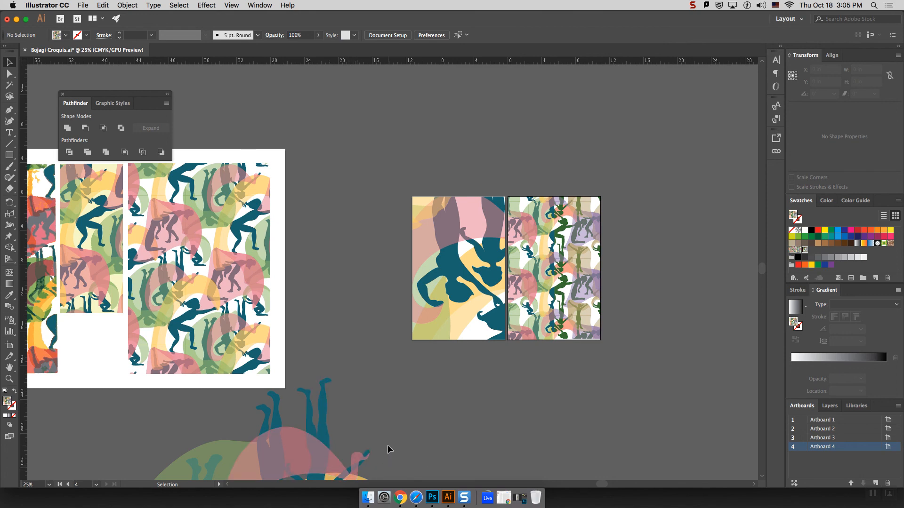
- Select the recolored rectangle on Artboard 4, fill it with the original figure pattern swatch, and deselect it
{"action": "key", "text": "super+minus"}
{"action": "key", "text": "super+minus"}
{"action": "key", "text": "super+minus"}
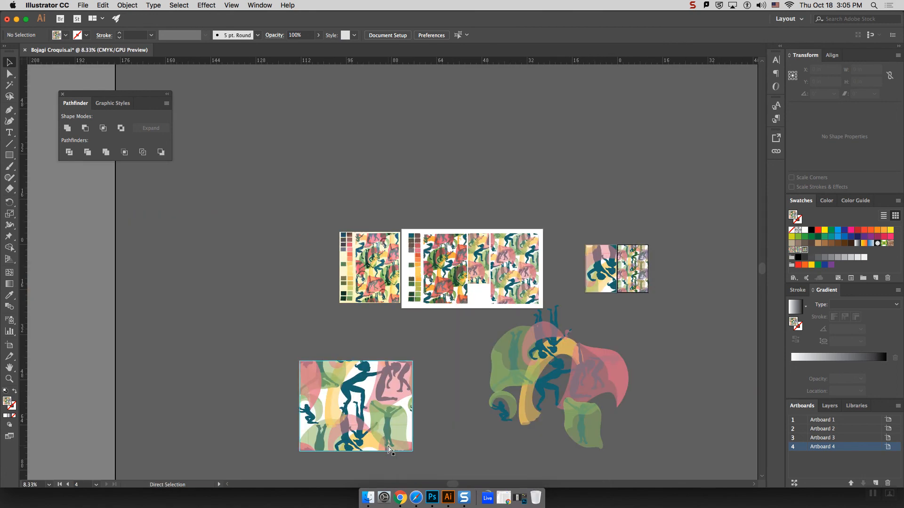
{"action": "left_click", "coordinate": [645, 272]}
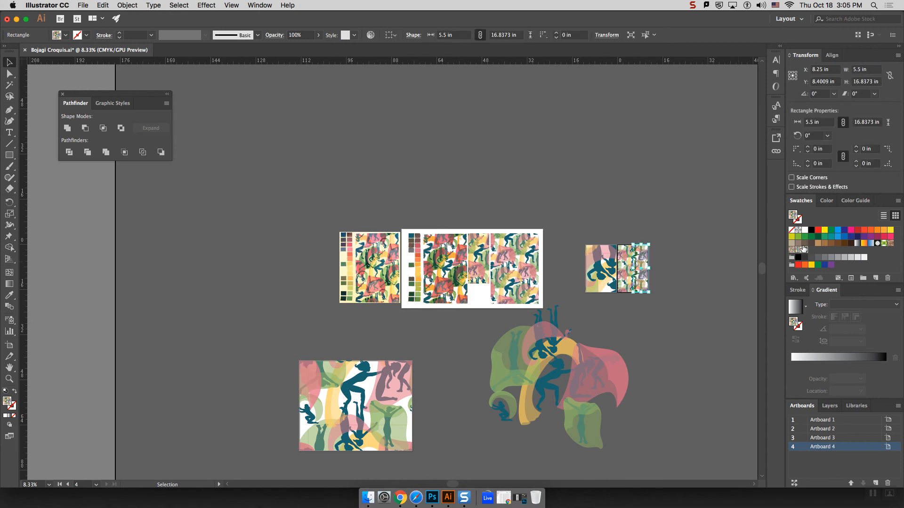
{"action": "left_click", "coordinate": [665, 278]}
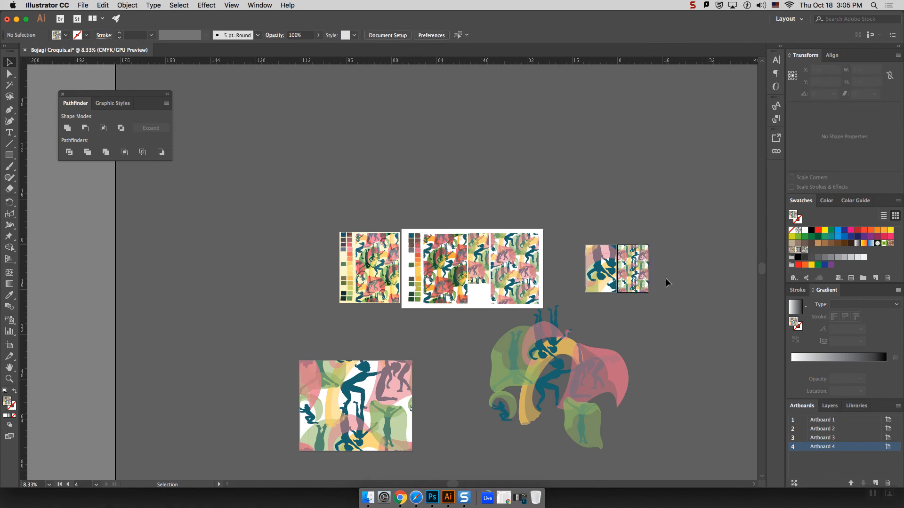
{"action": "key", "text": "super+equal"}
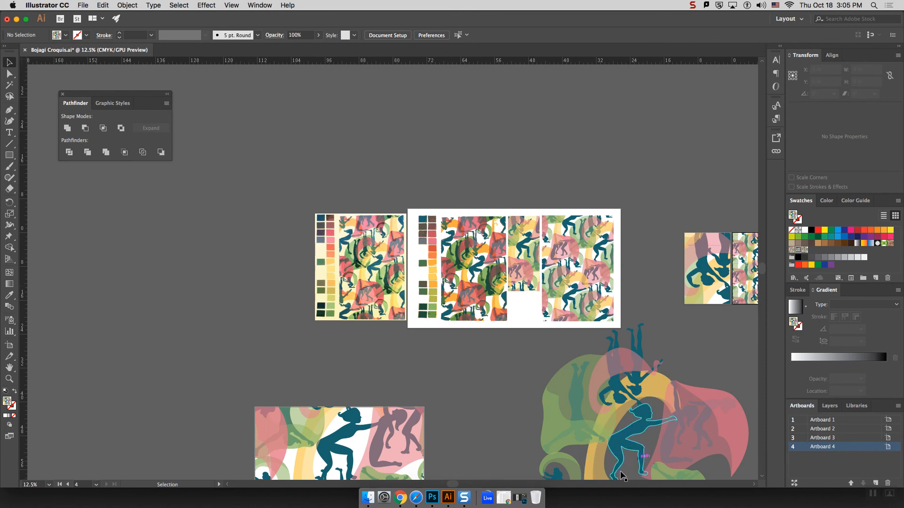
{"action": "left_click_drag", "start_coordinate": [453, 485], "coordinate": [494, 486]}
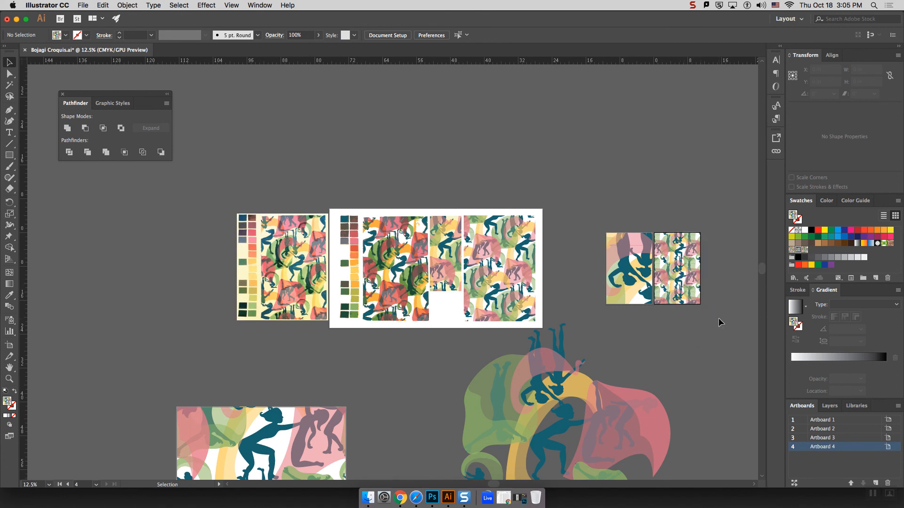
{"action": "scroll", "coordinate": [696, 343], "scroll_direction": "down", "scroll_amount": 5}
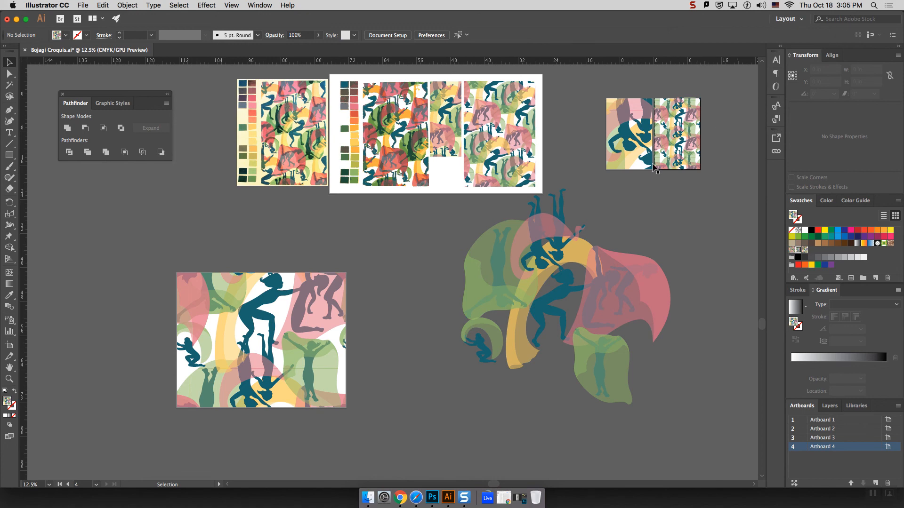
{"action": "scroll", "coordinate": [651, 180], "scroll_direction": "right", "scroll_amount": 1}
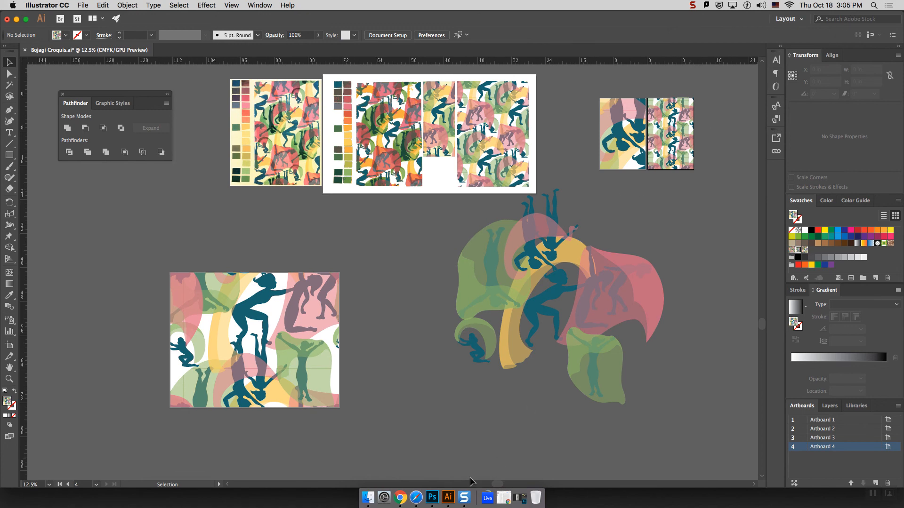
- Switch to Photoshop and bring the document Bojagi Croquis_Artboard 2.png to the front
{"action": "left_click", "coordinate": [432, 498]}
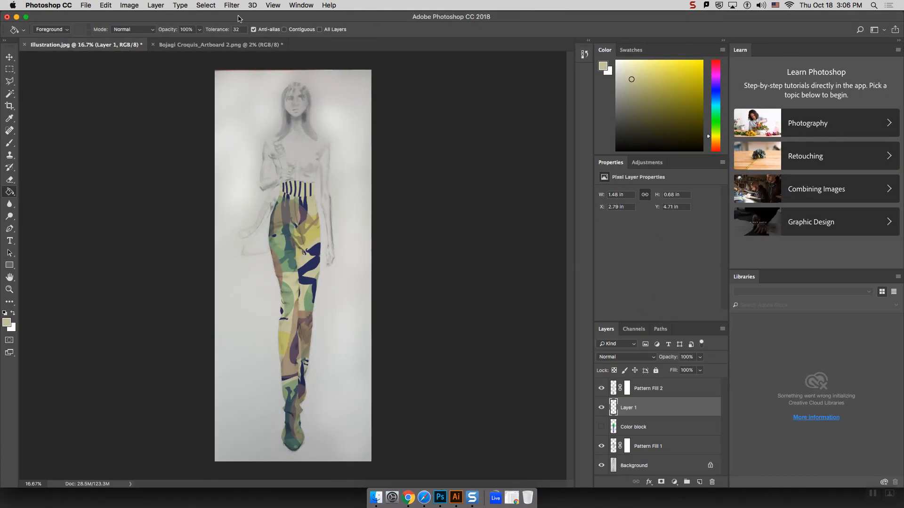
{"action": "left_click", "coordinate": [197, 46]}
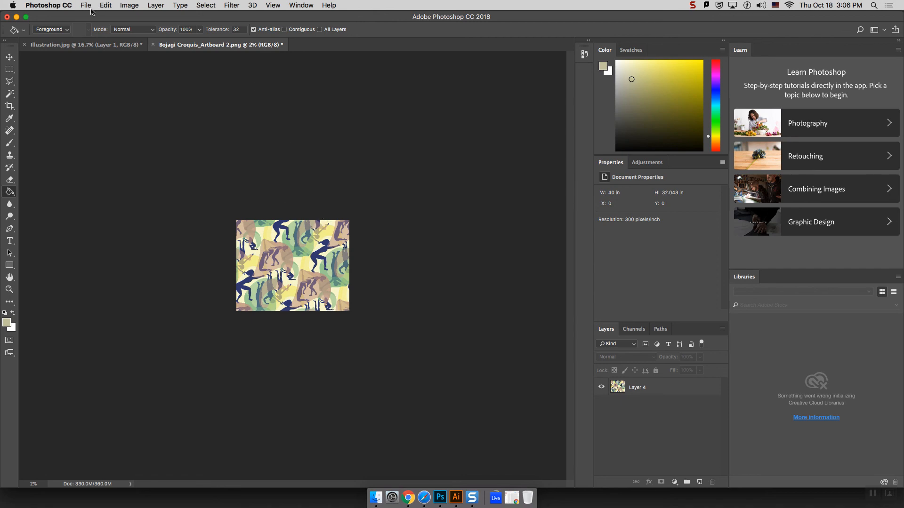
{"action": "left_click", "coordinate": [93, 45]}
{"action": "left_click", "coordinate": [86, 5]}
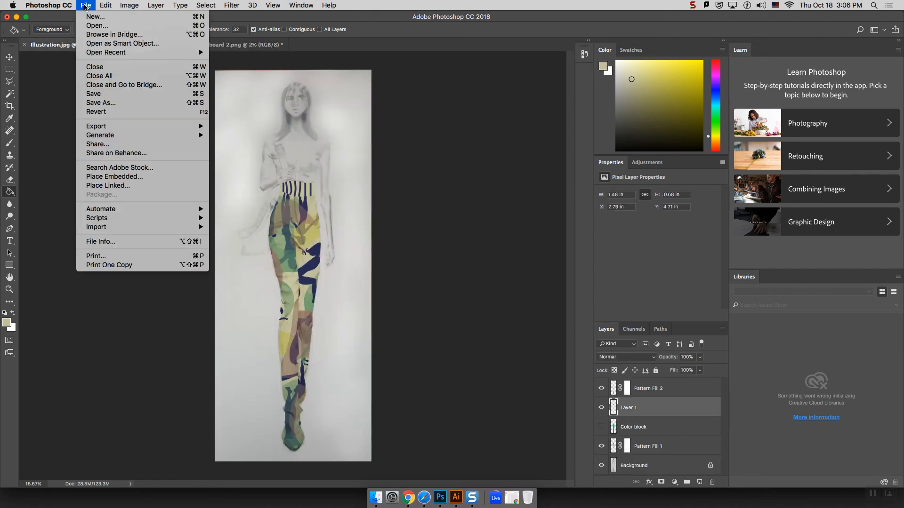
{"action": "left_click", "coordinate": [95, 26]}
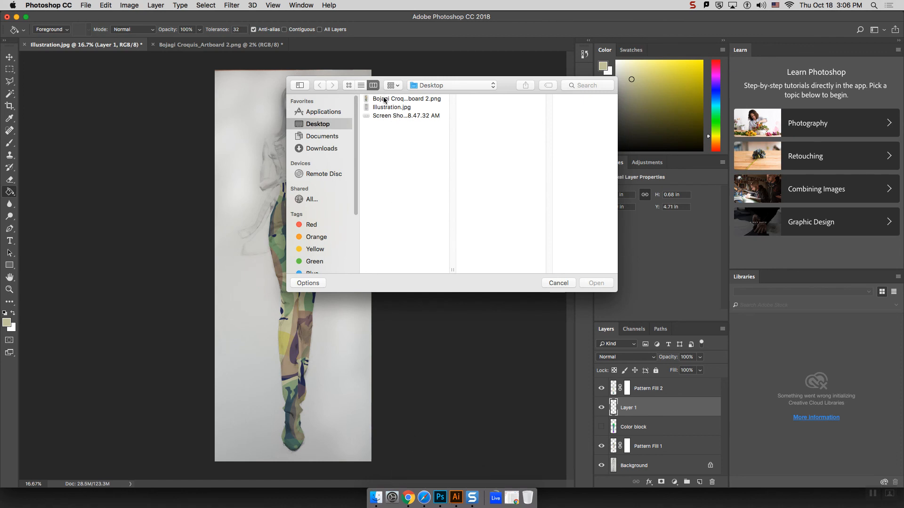
{"action": "left_click", "coordinate": [384, 100]}
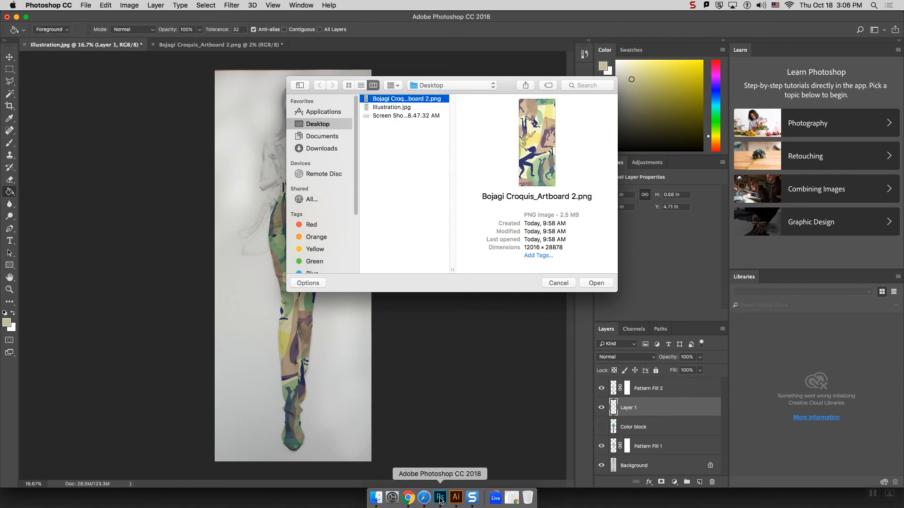
{"action": "left_click", "coordinate": [558, 283]}
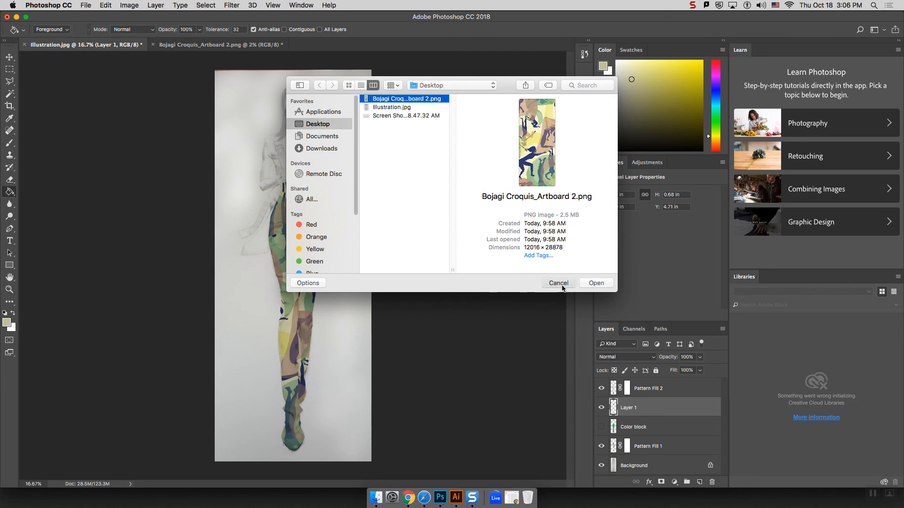
- Switch to Illustrator and check the Export As file name, format and destination folder for the croquis document without exporting
{"action": "left_click", "coordinate": [456, 498]}
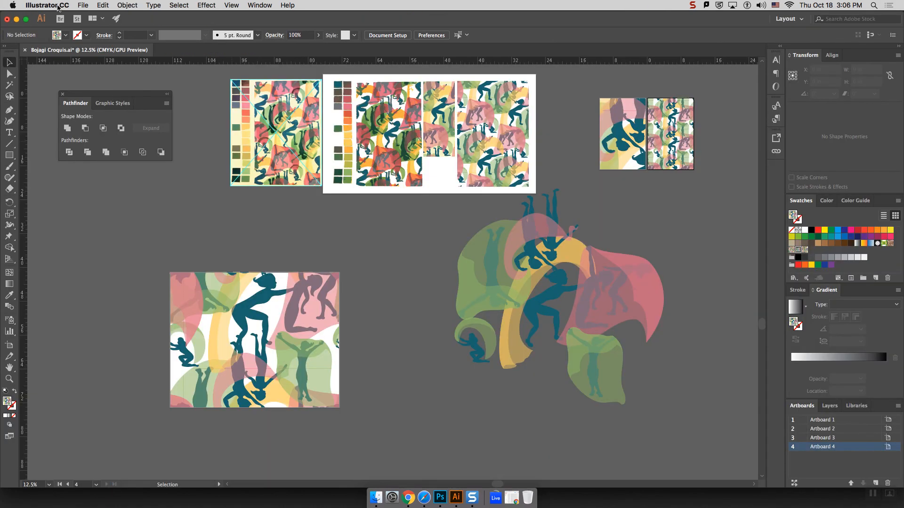
{"action": "left_click", "coordinate": [82, 5]}
{"action": "mouse_move", "coordinate": [111, 160]}
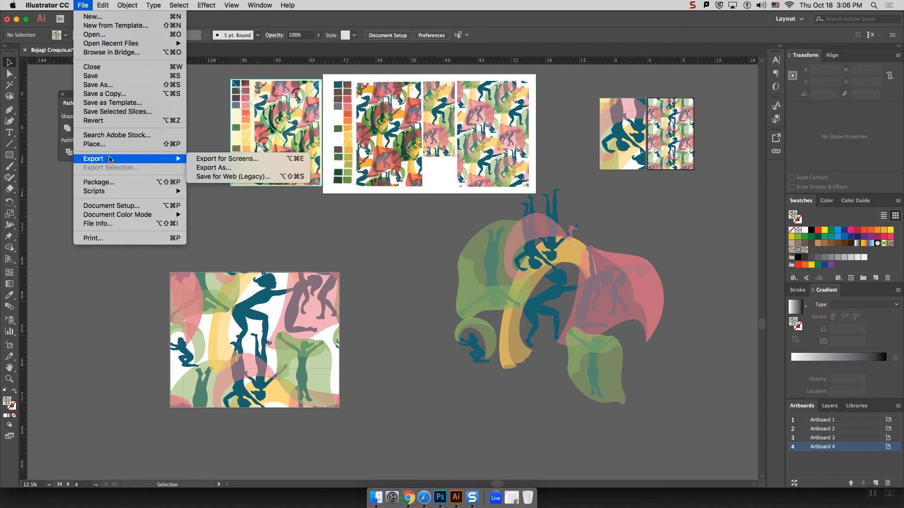
{"action": "left_click", "coordinate": [207, 167]}
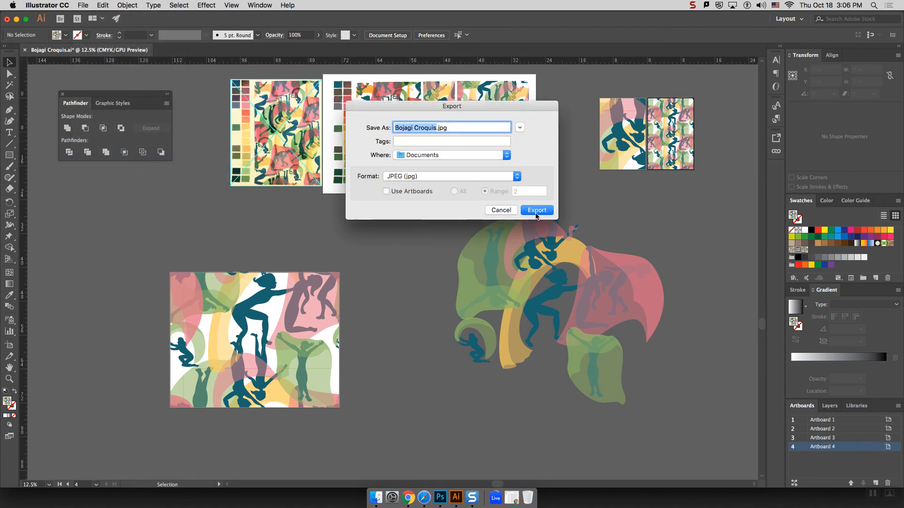
{"action": "left_click", "coordinate": [509, 211]}
{"action": "left_click", "coordinate": [425, 499]}
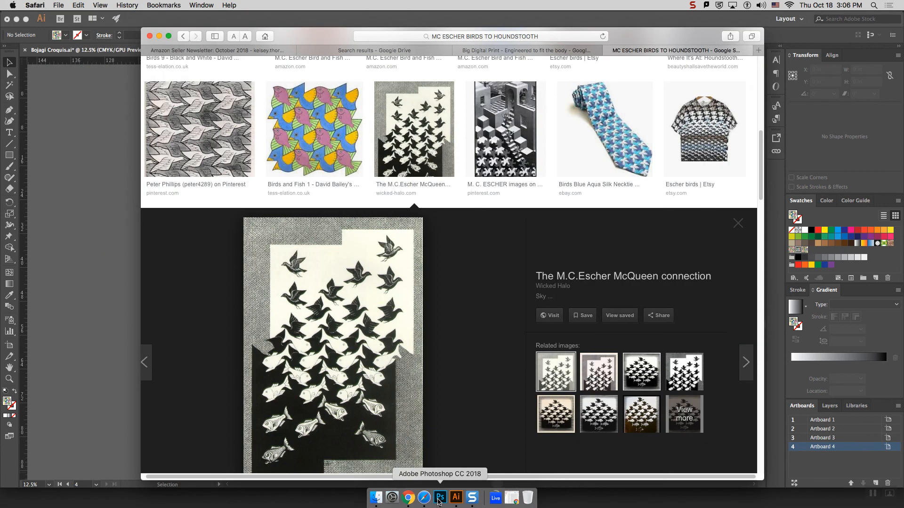
- Switch to Photoshop and open Bojagi Croquis SINGLE REPEAT-02.jpg from the Documents folder
{"action": "left_click", "coordinate": [440, 498]}
{"action": "left_click", "coordinate": [86, 6]}
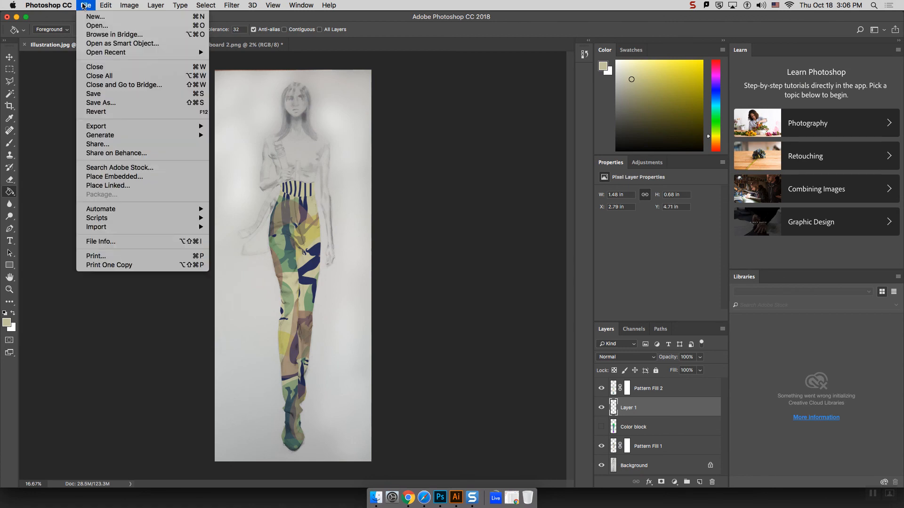
{"action": "mouse_move", "coordinate": [118, 126]}
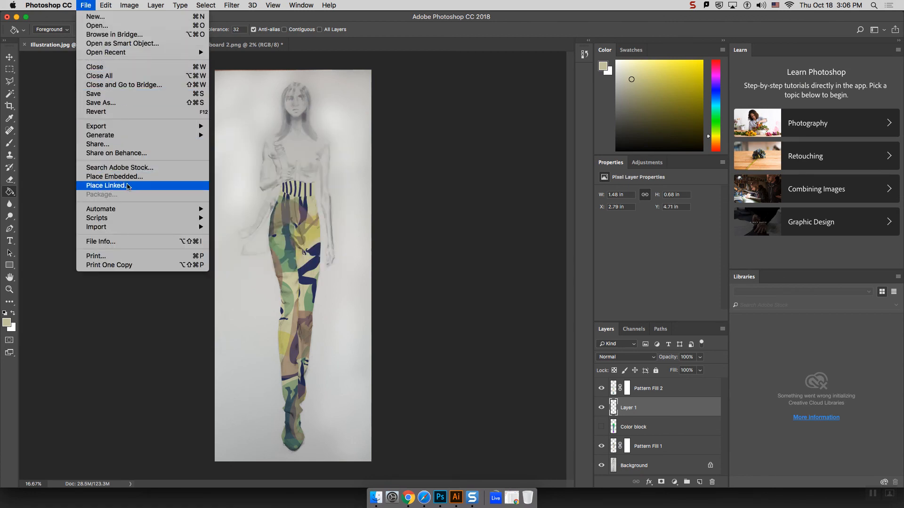
{"action": "left_click", "coordinate": [96, 27]}
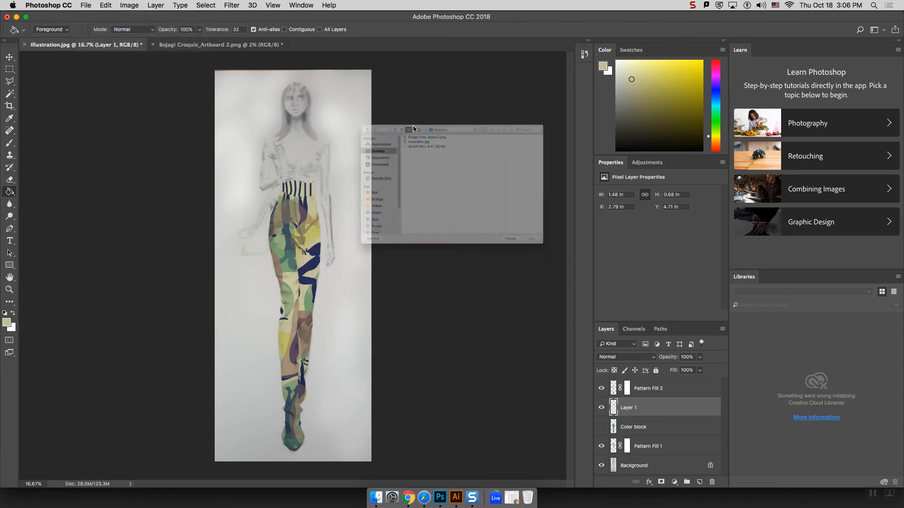
{"action": "left_click", "coordinate": [315, 137]}
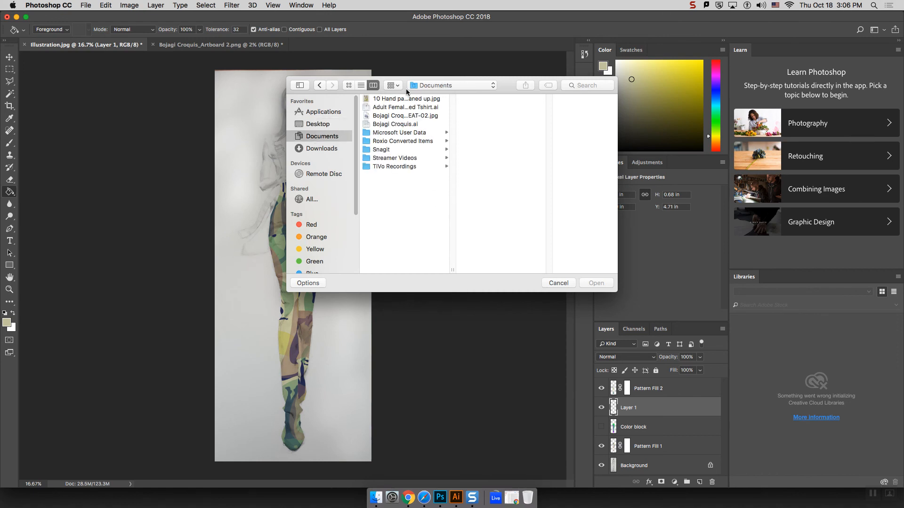
{"action": "left_click", "coordinate": [409, 116]}
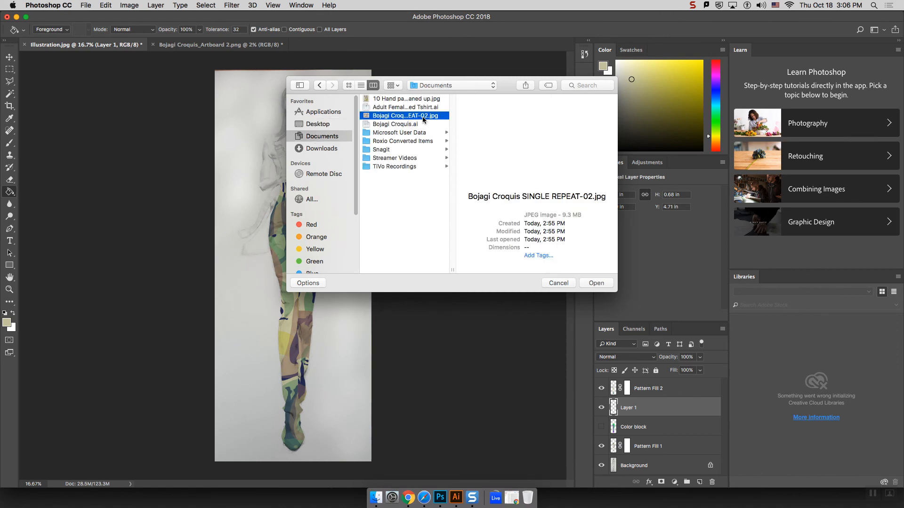
{"action": "left_click", "coordinate": [591, 282]}
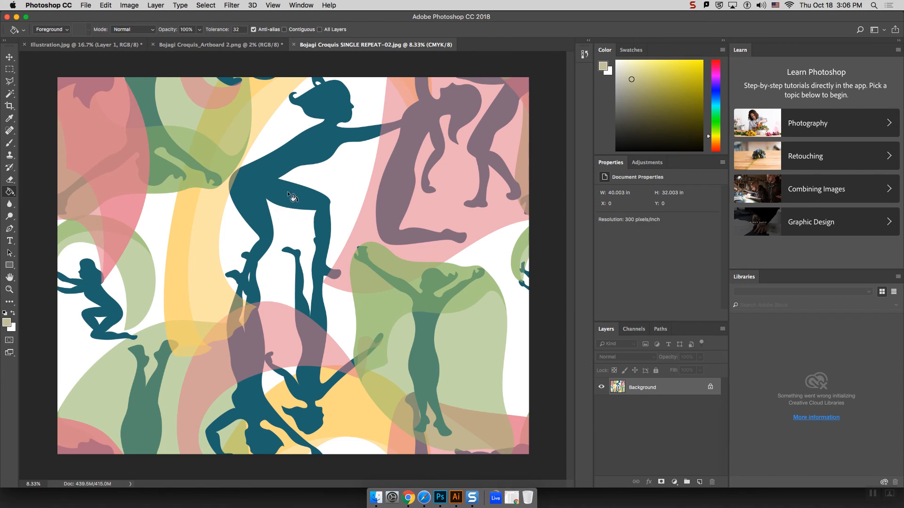
- Define the whole single-repeat image as a pattern, keeping the name Bojagi Croquis SINGLE REPEAT-02.jpg
{"action": "left_click", "coordinate": [107, 5]}
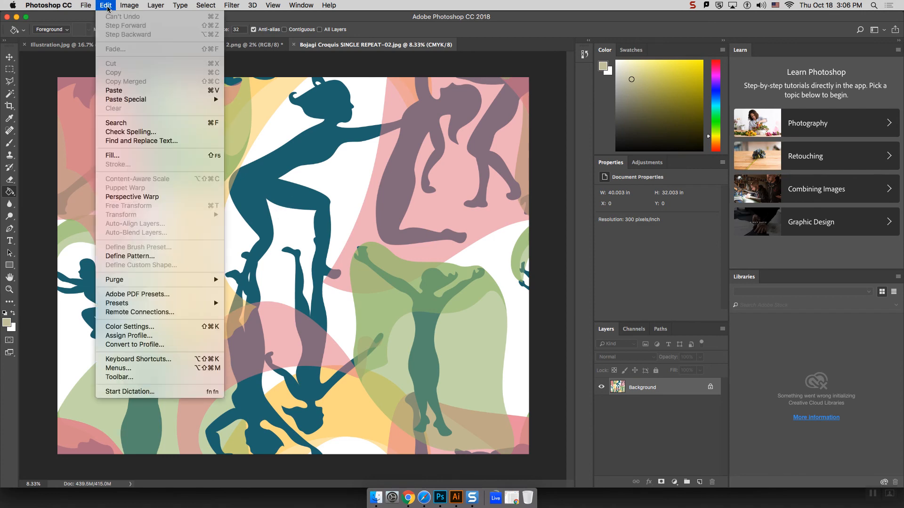
{"action": "mouse_move", "coordinate": [127, 6]}
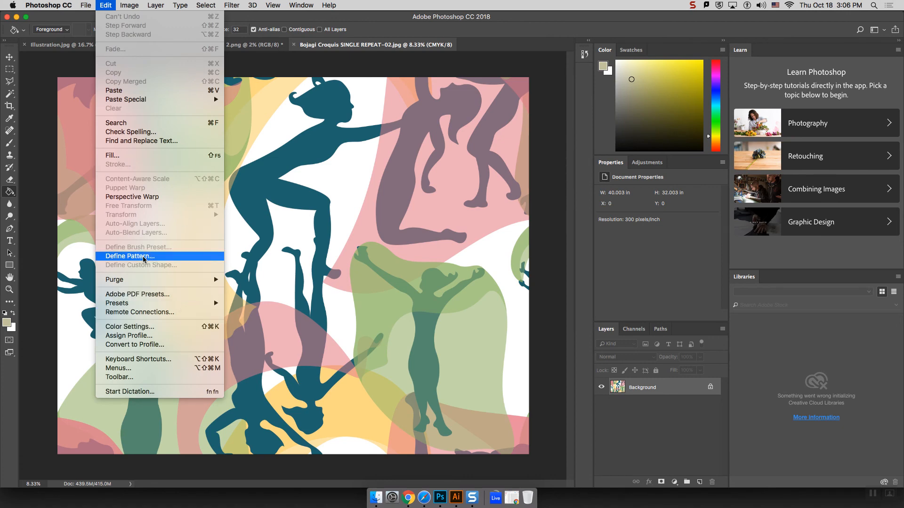
{"action": "left_click", "coordinate": [144, 258]}
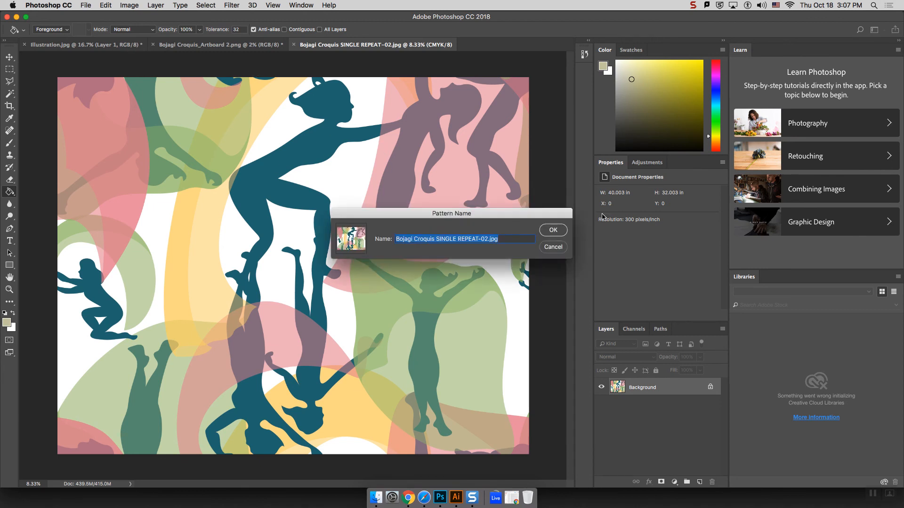
{"action": "left_click", "coordinate": [553, 230]}
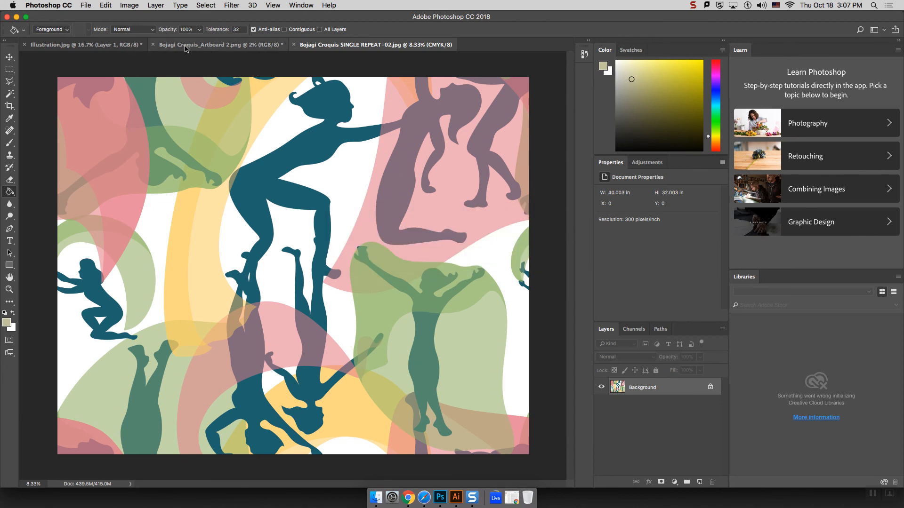
- Add a new pattern fill layer above Layer 1 in Illustration.jpg, keeping the default name, Normal mode and 100% opacity
{"action": "left_click", "coordinate": [116, 45]}
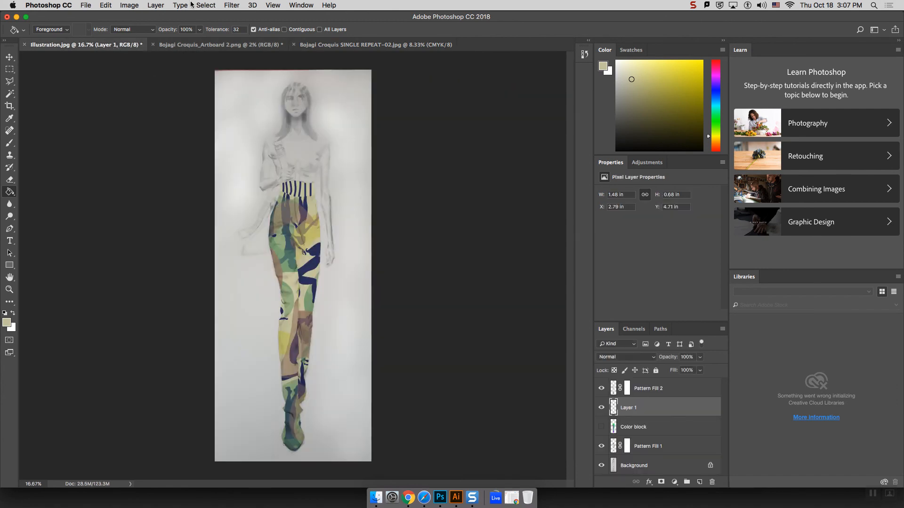
{"action": "left_click", "coordinate": [156, 5]}
{"action": "mouse_move", "coordinate": [192, 126]}
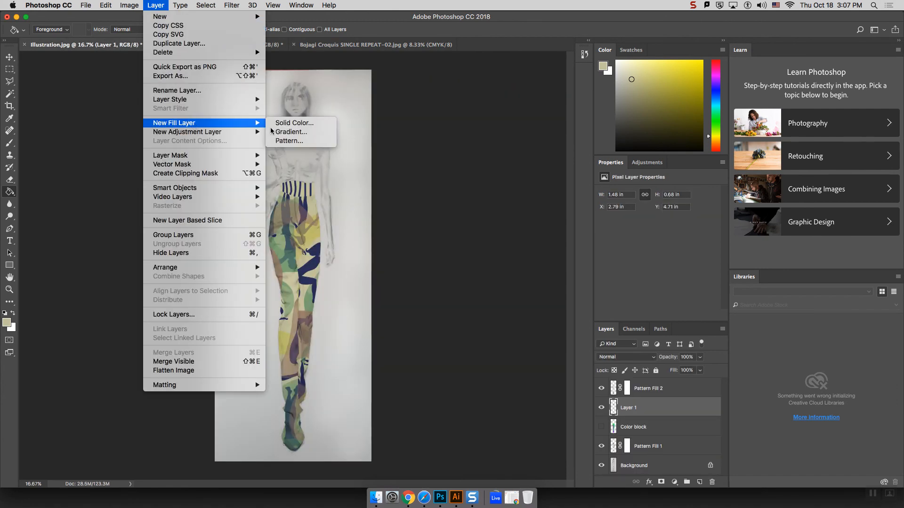
{"action": "left_click", "coordinate": [285, 141]}
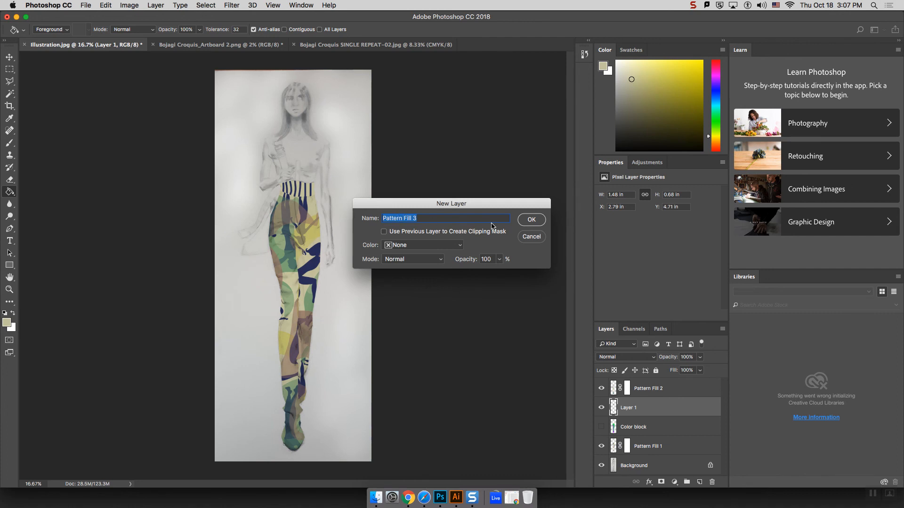
{"action": "left_click", "coordinate": [526, 221]}
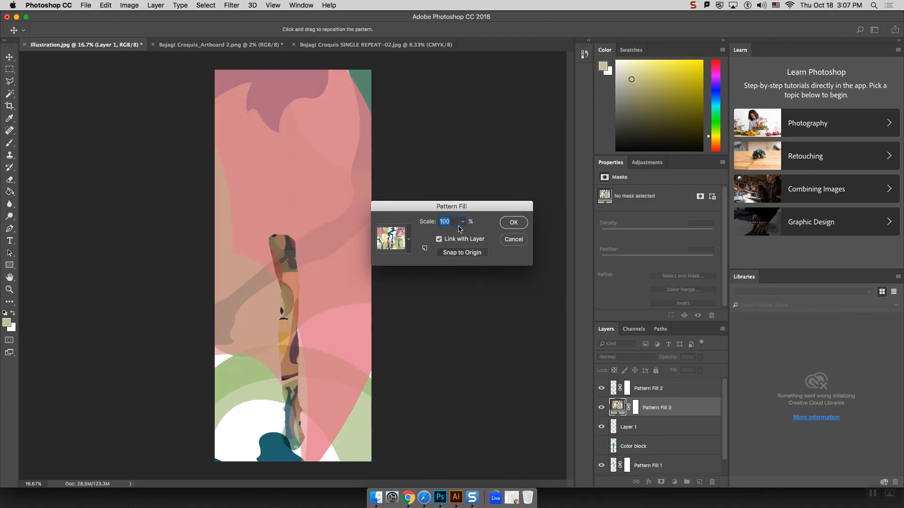
- Try pattern fill scales of 1% and 23% on the new fill layer
{"action": "left_click", "coordinate": [461, 223]}
{"action": "left_click_drag", "start_coordinate": [461, 237], "coordinate": [458, 236]}
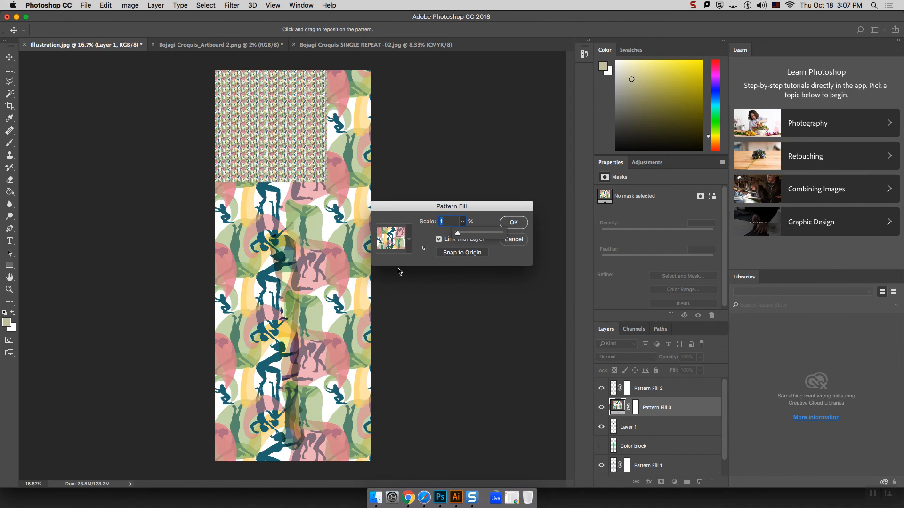
{"action": "left_click", "coordinate": [447, 222]}
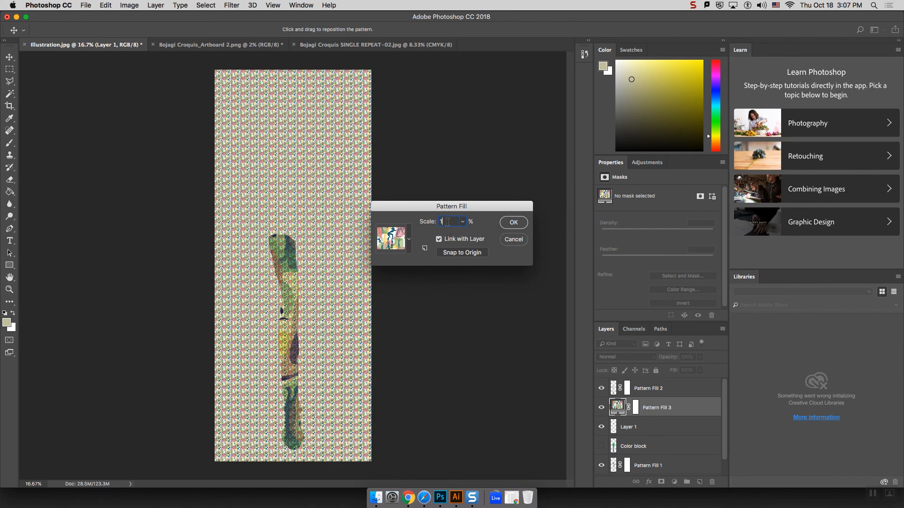
{"action": "left_click_drag", "start_coordinate": [464, 225], "coordinate": [462, 235]}
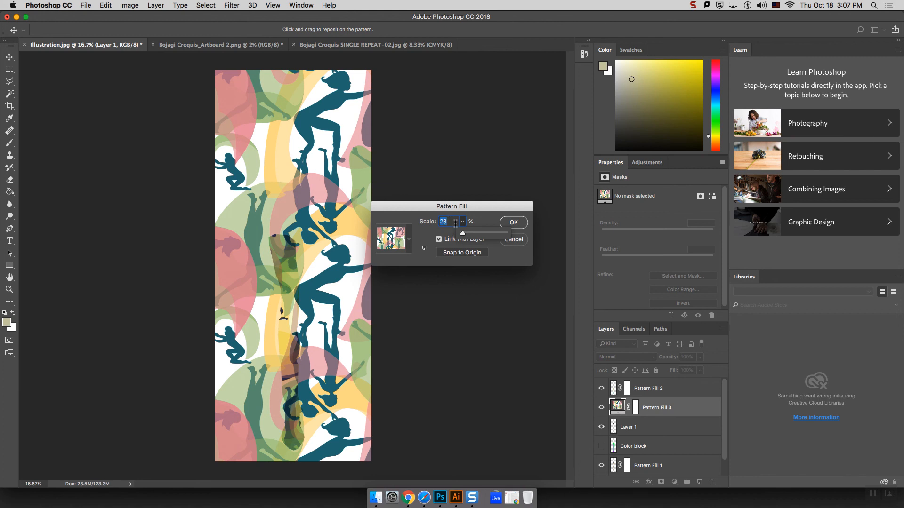
- Try smaller pattern fill scales of 10%, 9%, 4% and 5%, returning to 4%
{"action": "type", "text": "10"}
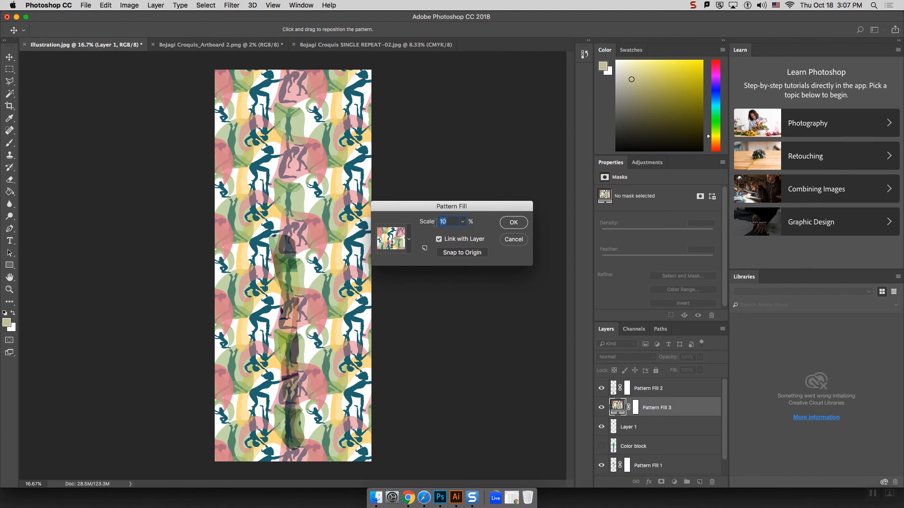
{"action": "type", "text": "9"}
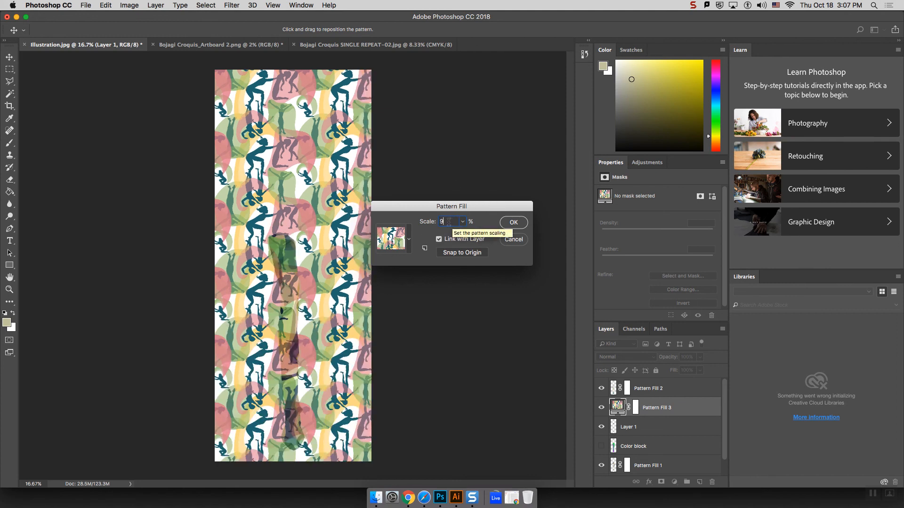
{"action": "left_click_drag", "start_coordinate": [449, 222], "coordinate": [419, 224]}
{"action": "type", "text": "4"}
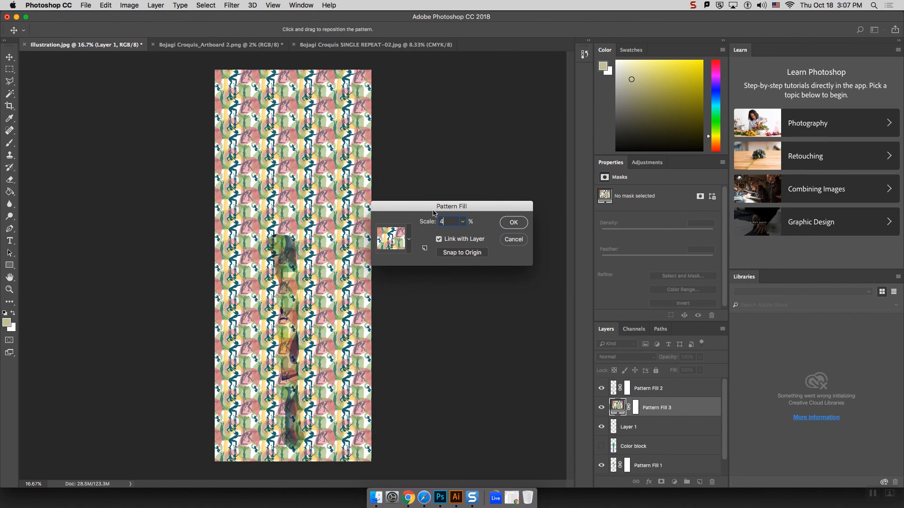
{"action": "type", "text": "5"}
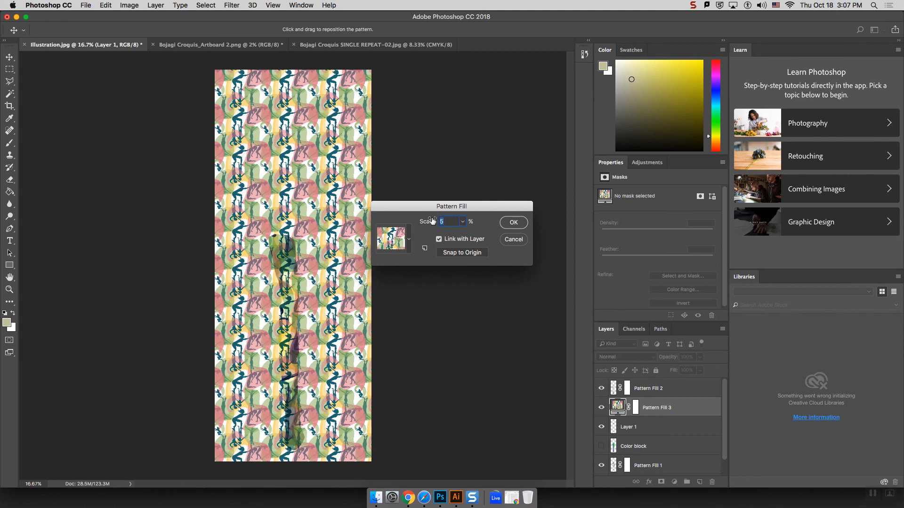
{"action": "type", "text": "4"}
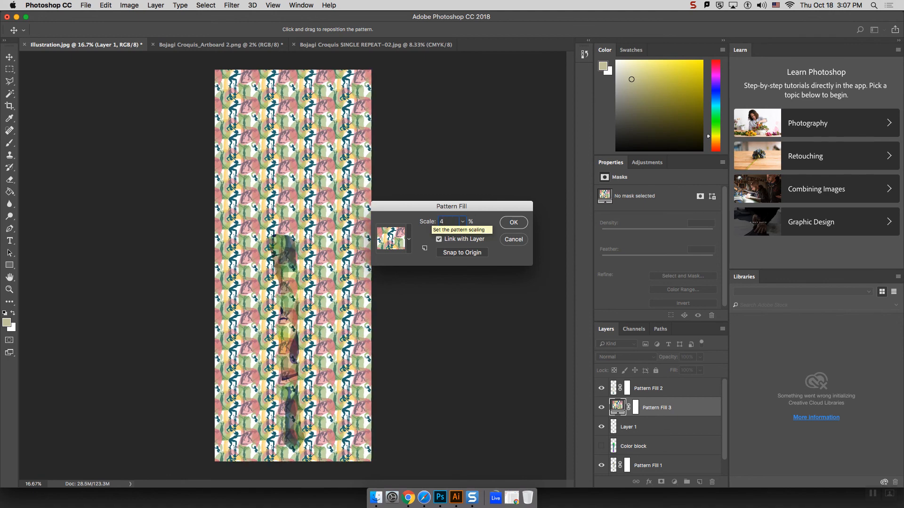
- Try pattern fill scales of 89%, 40%, 25%, 20% and 10%
{"action": "left_click", "coordinate": [462, 222]}
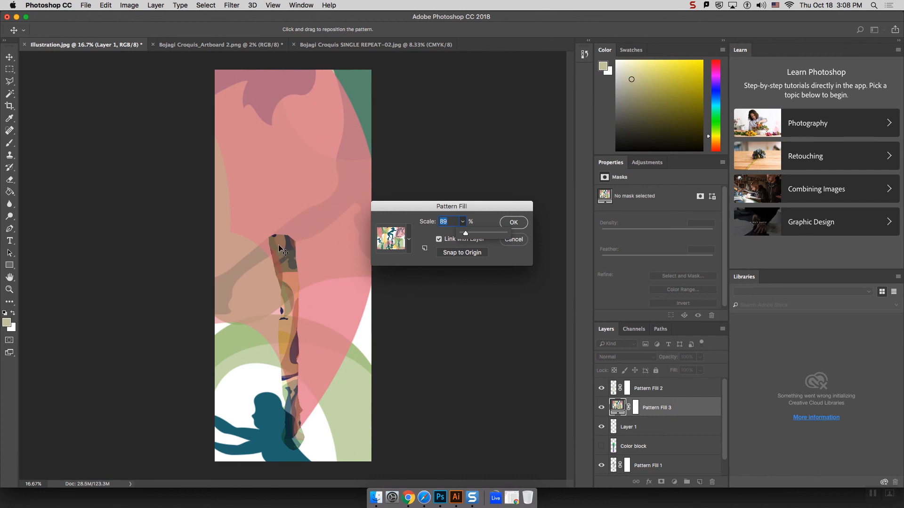
{"action": "left_click", "coordinate": [450, 223]}
{"action": "left_click_drag", "start_coordinate": [454, 221], "coordinate": [428, 216]}
{"action": "type", "text": "40"}
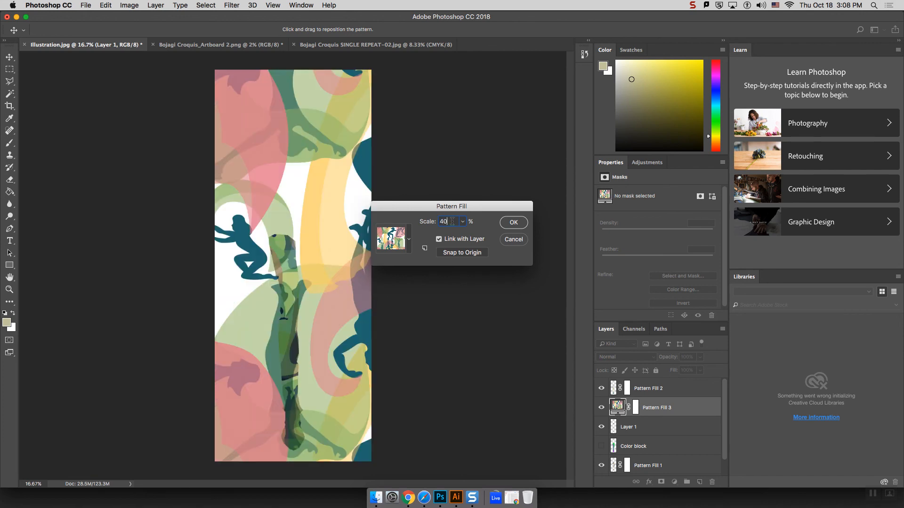
{"action": "left_click_drag", "start_coordinate": [452, 221], "coordinate": [422, 224]}
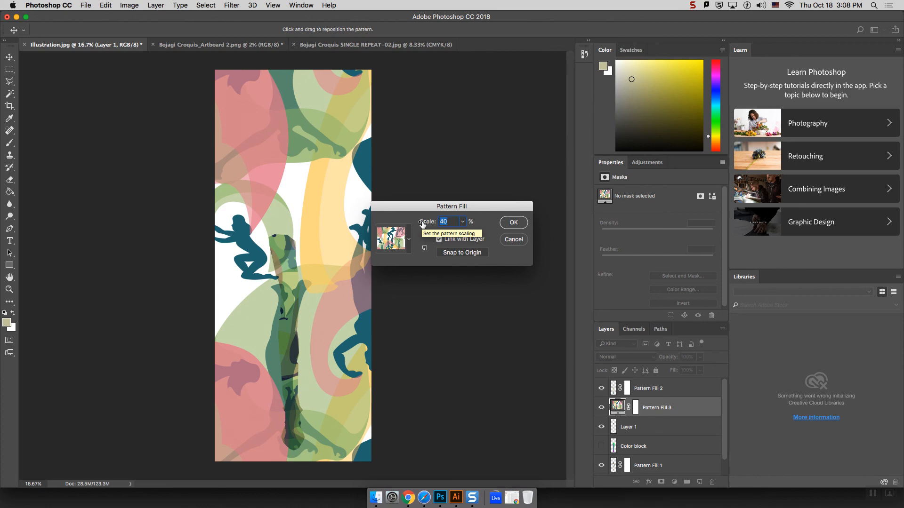
{"action": "type", "text": "25"}
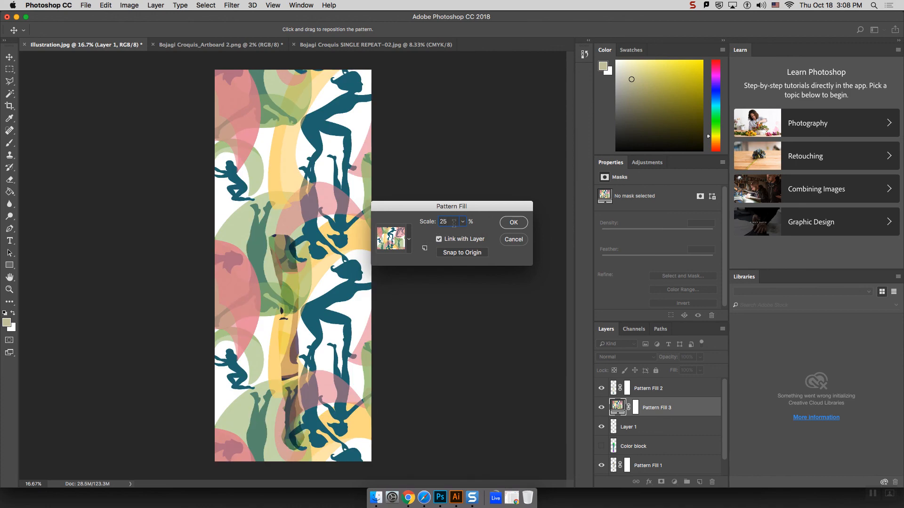
{"action": "type", "text": "20"}
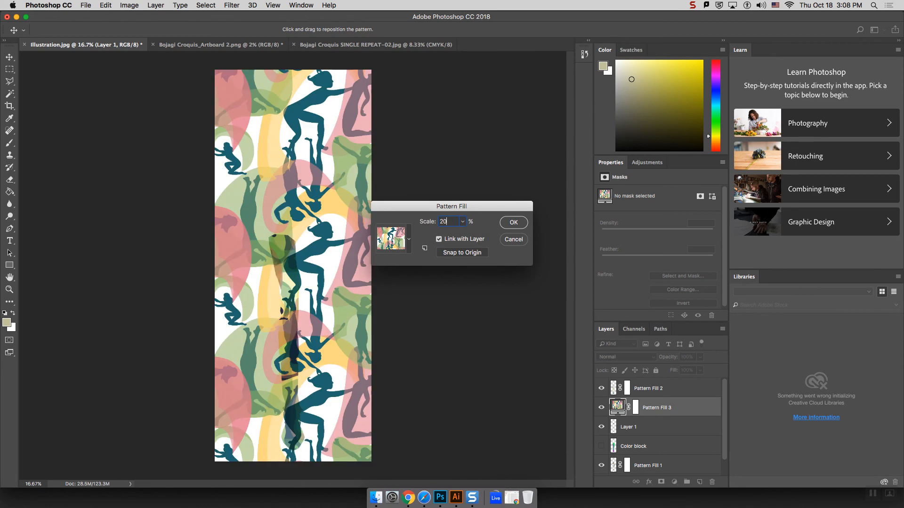
{"action": "type", "text": "10"}
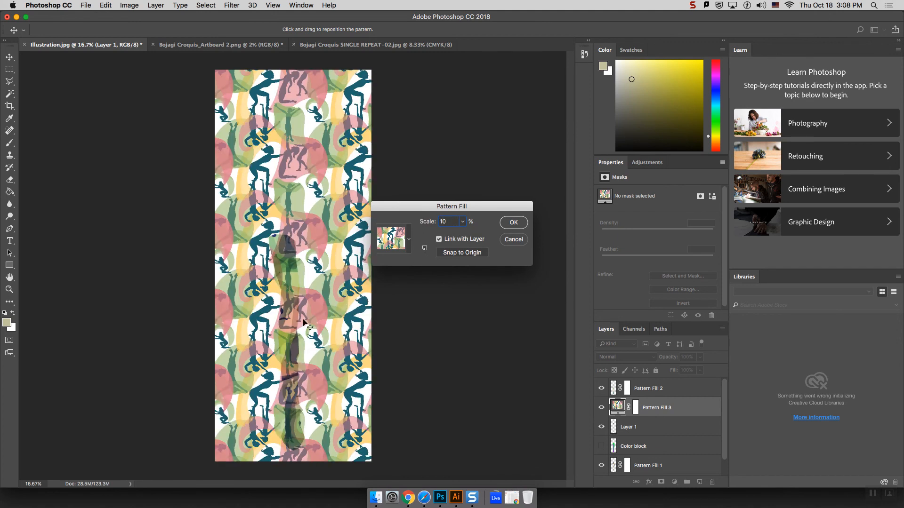
- Set the pattern fill's scale to 15% and apply the fill
{"action": "left_click_drag", "start_coordinate": [449, 223], "coordinate": [438, 223]}
{"action": "type", "text": "15"}
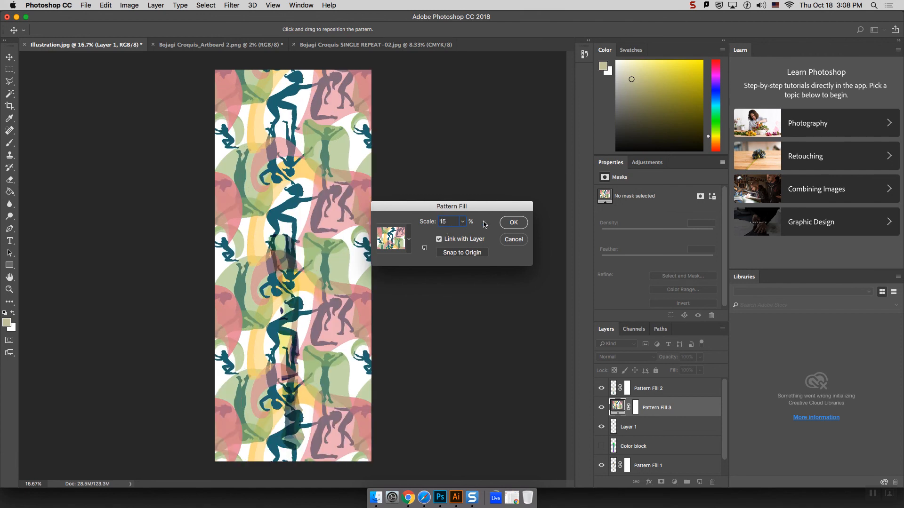
{"action": "left_click", "coordinate": [515, 225]}
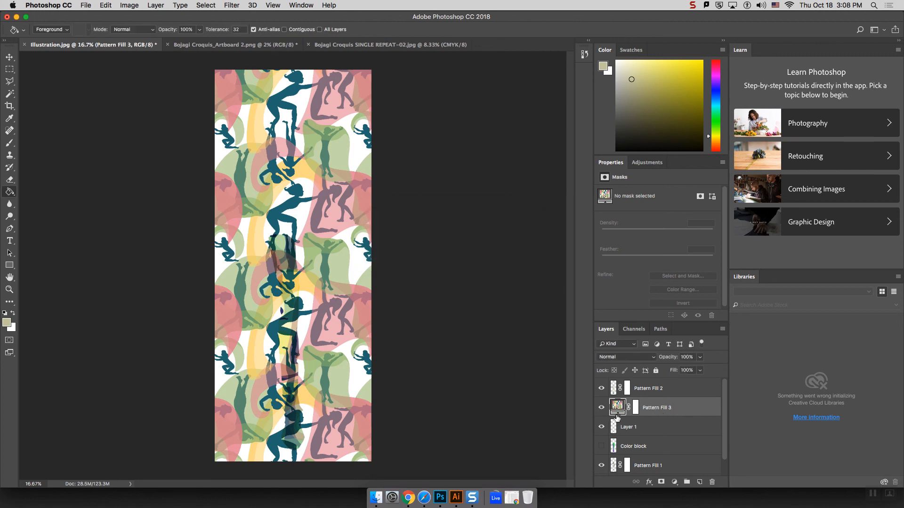
- Hide Pattern Fill 3, and delete the Pattern Fill 2, Layer 1 and Pattern Fill 1 layers
{"action": "left_click", "coordinate": [601, 407]}
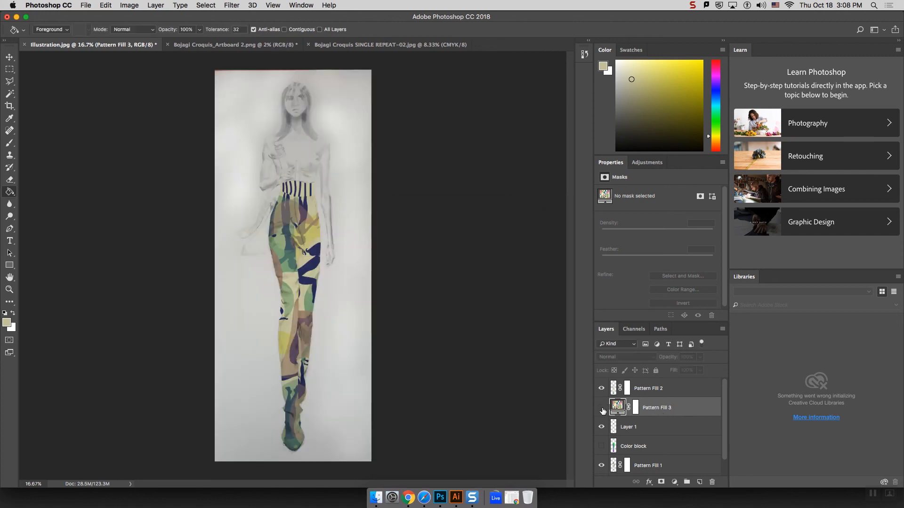
{"action": "left_click", "coordinate": [601, 388]}
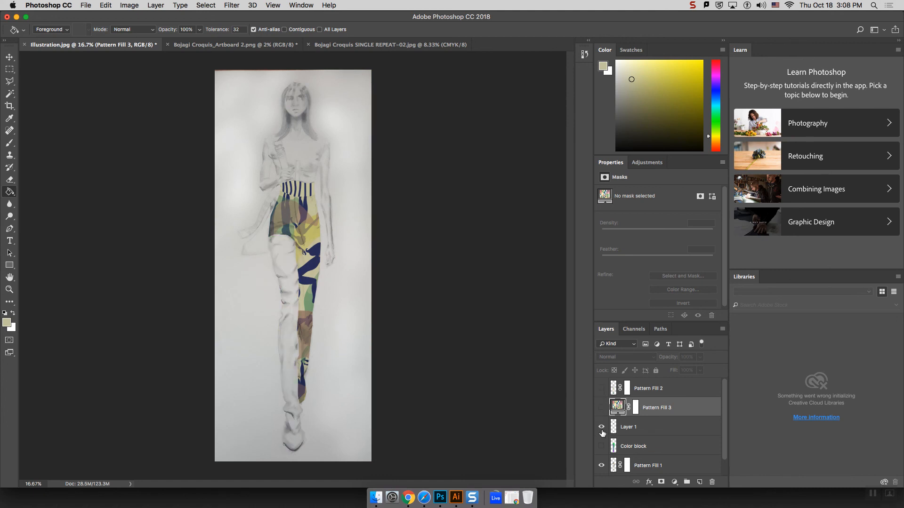
{"action": "left_click_drag", "start_coordinate": [650, 389], "coordinate": [711, 481]}
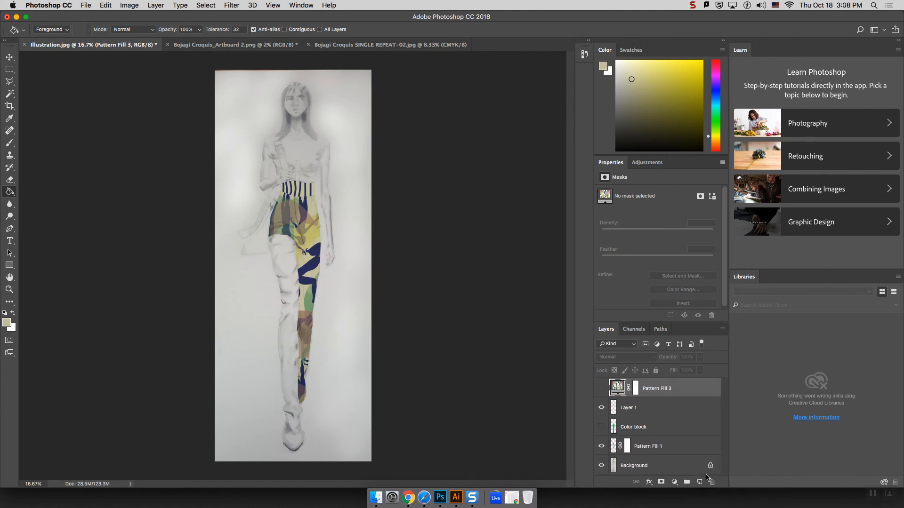
{"action": "left_click", "coordinate": [600, 408]}
{"action": "left_click_drag", "start_coordinate": [634, 409], "coordinate": [711, 482]}
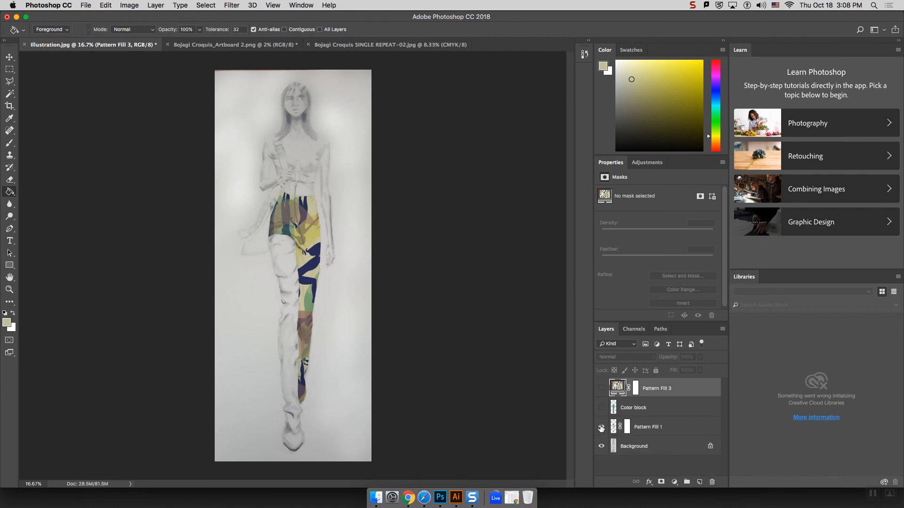
{"action": "left_click", "coordinate": [601, 426]}
{"action": "left_click_drag", "start_coordinate": [659, 426], "coordinate": [710, 483]}
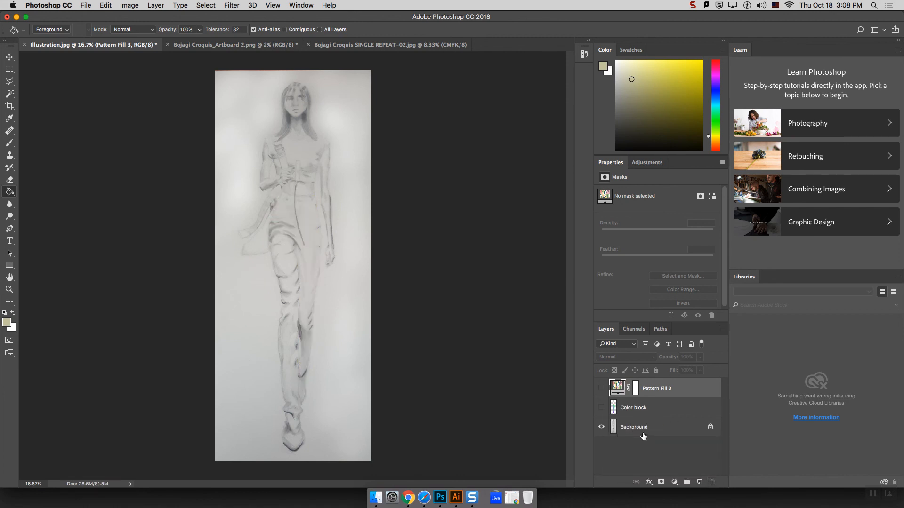
- Show the Color block layer and outline the figure's cropped top on it with the Polygonal Lasso
{"action": "left_click", "coordinate": [618, 412]}
{"action": "left_click", "coordinate": [602, 407]}
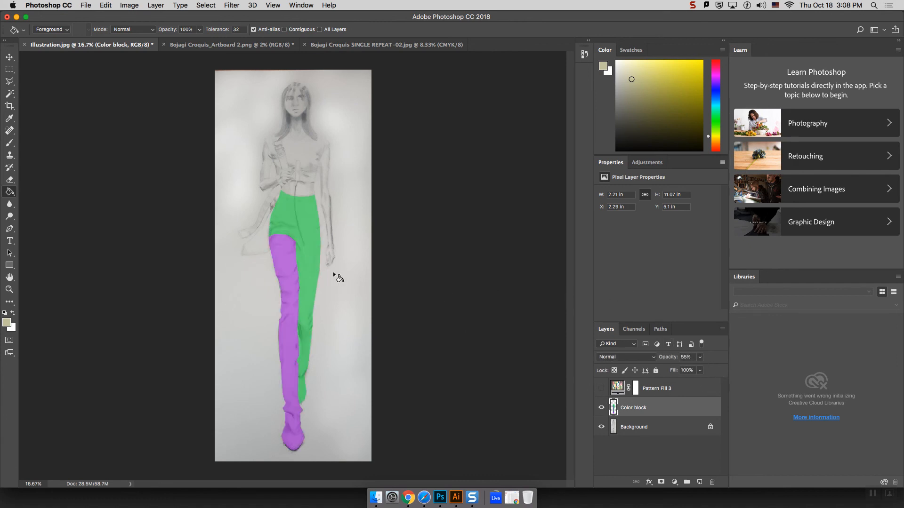
{"action": "left_click", "coordinate": [10, 80]}
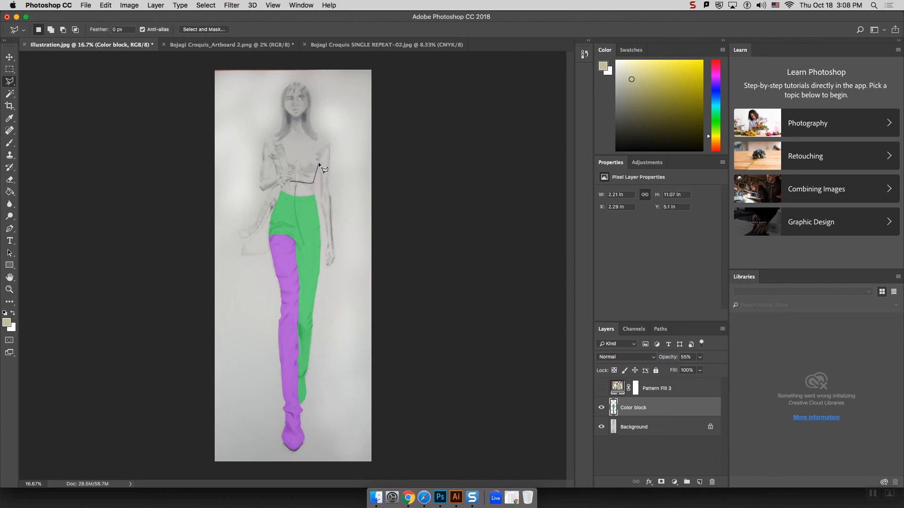
{"action": "left_click", "coordinate": [317, 134]}
{"action": "left_click", "coordinate": [289, 181]}
- Subtract the narrow diagonal strip between the sleeve and the bodice from the top's selection
{"action": "key", "text": "alt"}
{"action": "left_click", "coordinate": [275, 126]}
{"action": "left_click", "coordinate": [267, 132]}
{"action": "left_click", "coordinate": [274, 139]}
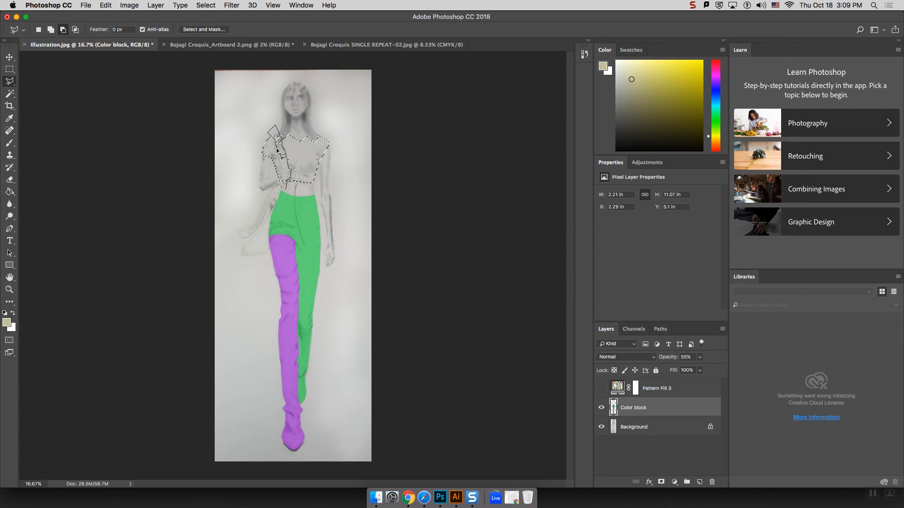
{"action": "left_click", "coordinate": [278, 152]}
{"action": "left_click", "coordinate": [281, 170]}
{"action": "left_click", "coordinate": [273, 179]}
{"action": "double_click", "coordinate": [274, 190]}
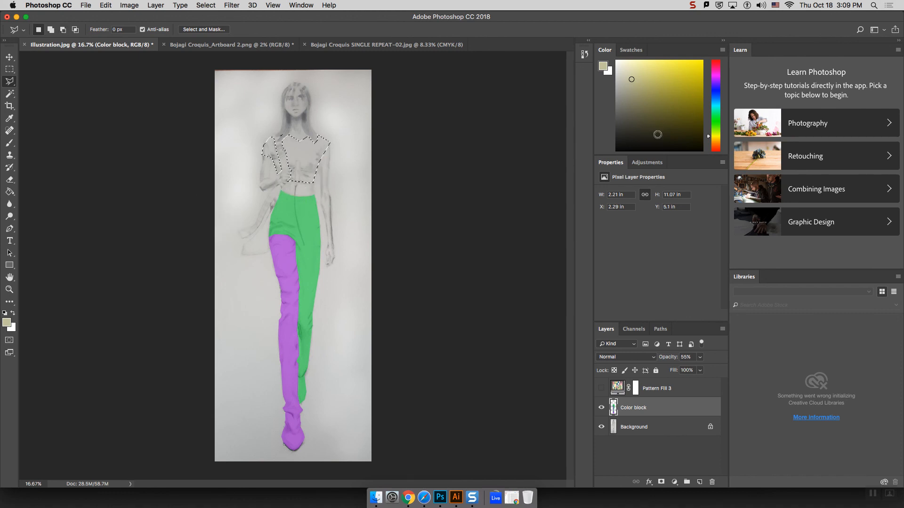
- Try bright green and blue as the foreground colour, settling on bright purple
{"action": "left_click", "coordinate": [714, 118]}
{"action": "left_click", "coordinate": [694, 66]}
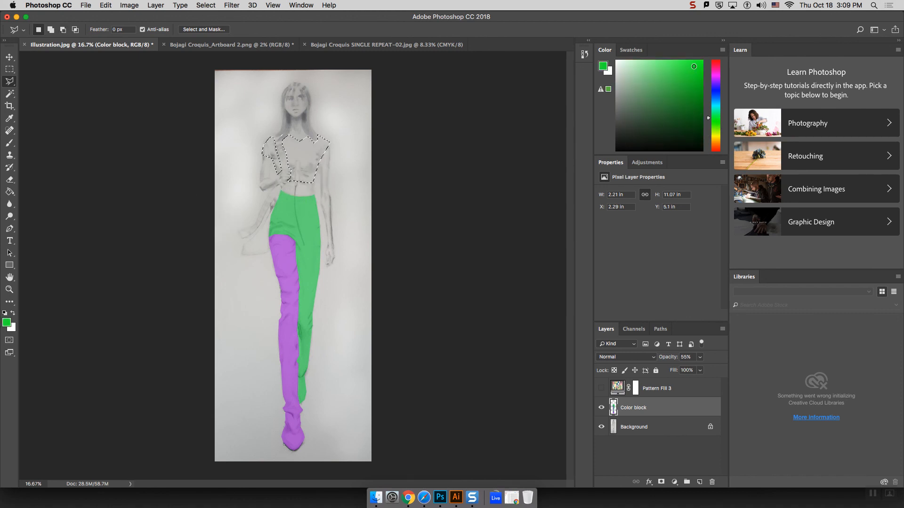
{"action": "left_click", "coordinate": [715, 92]}
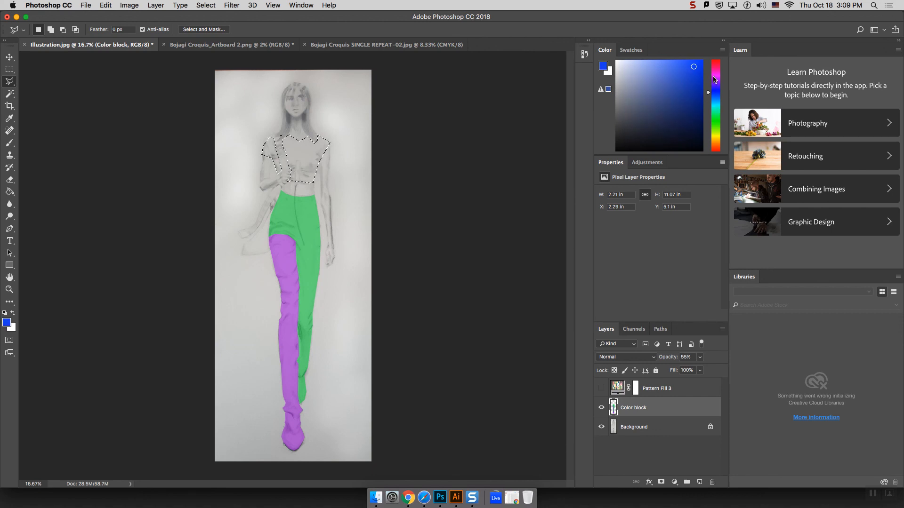
{"action": "left_click", "coordinate": [714, 77]}
{"action": "left_click", "coordinate": [697, 64]}
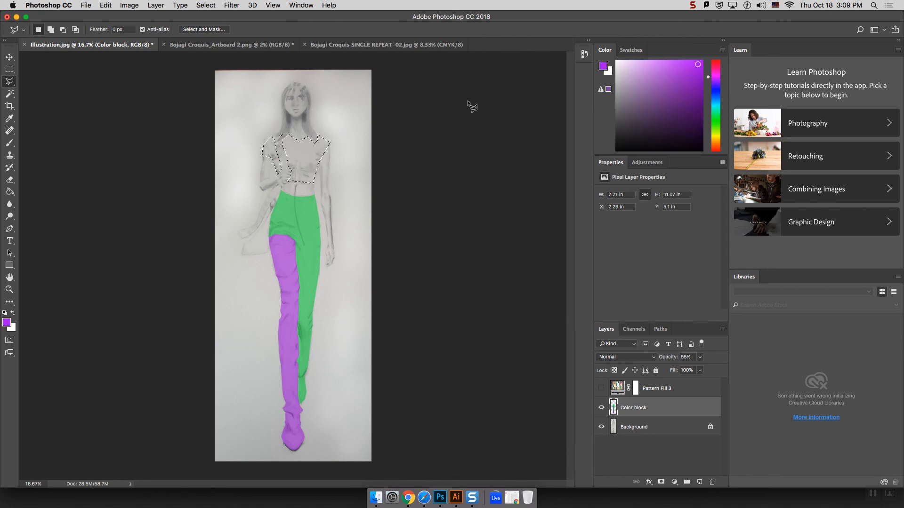
- Fill the selected top on the Color block layer with bright orange-red using the Paint Bucket, and clear the selection
{"action": "left_click", "coordinate": [9, 93]}
{"action": "left_click", "coordinate": [9, 192]}
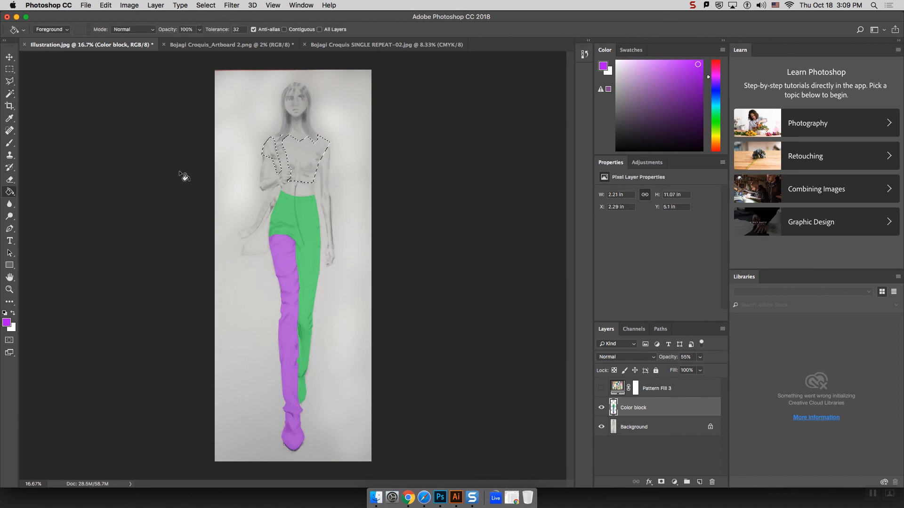
{"action": "left_click", "coordinate": [719, 150]}
{"action": "left_click", "coordinate": [311, 164]}
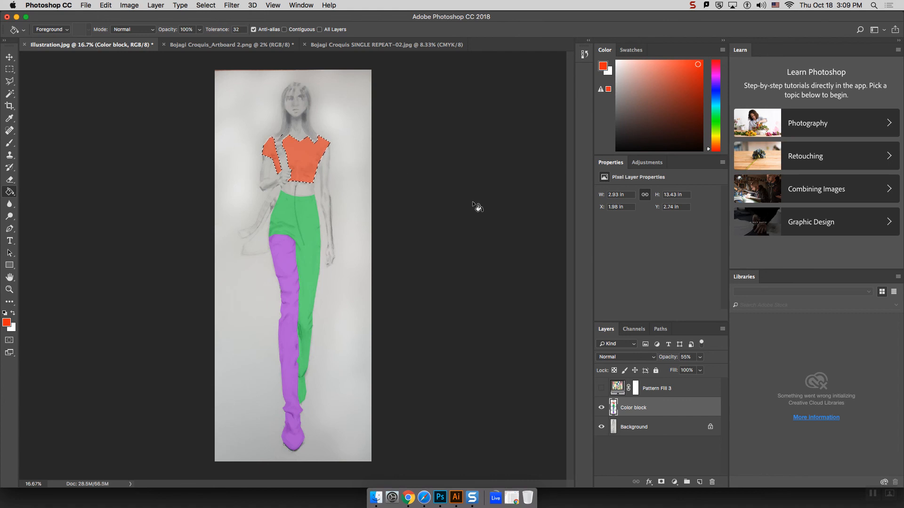
{"action": "left_click", "coordinate": [649, 426]}
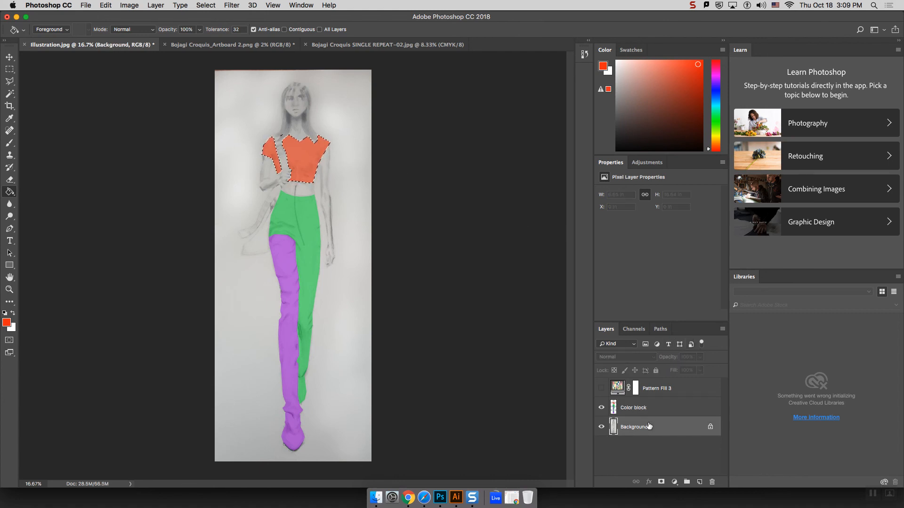
{"action": "key", "text": "super+d"}
- Show the Pattern Fill 3 layer and rasterize it
{"action": "left_click", "coordinate": [642, 405]}
{"action": "left_click", "coordinate": [648, 390]}
{"action": "left_click", "coordinate": [602, 389]}
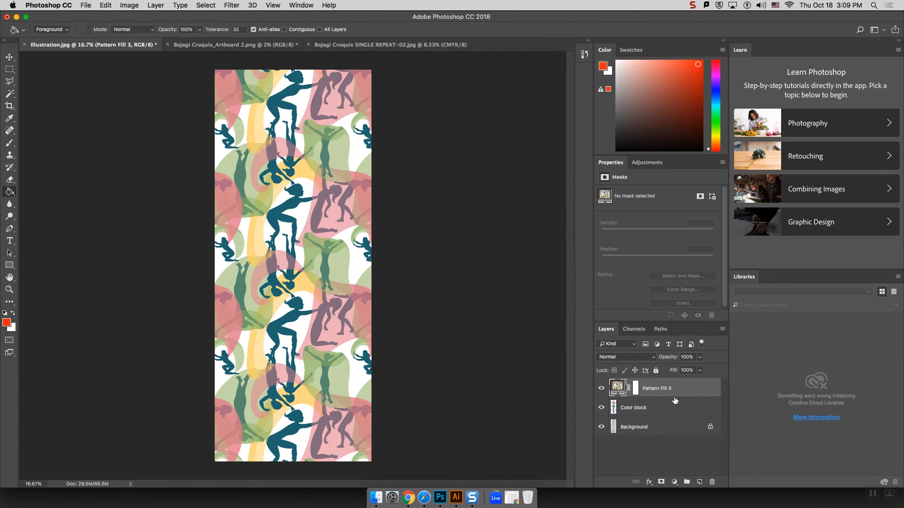
{"action": "right_click", "coordinate": [652, 387]}
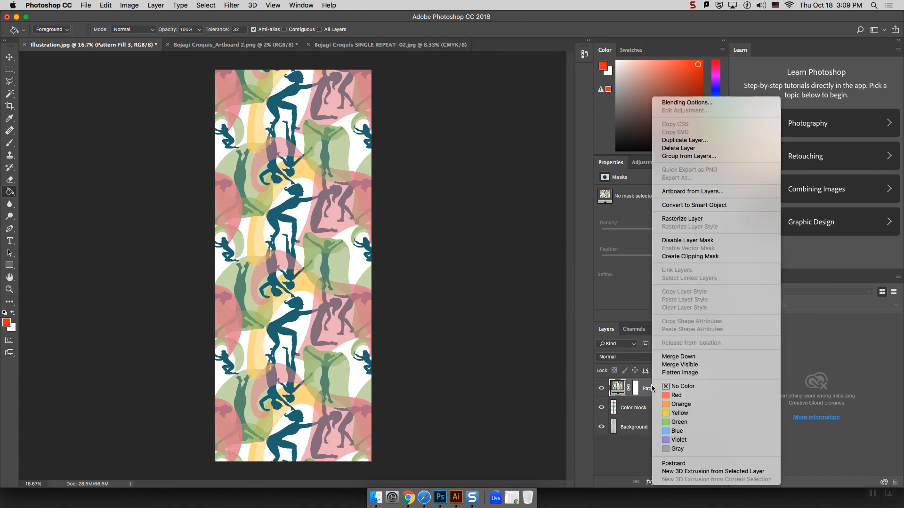
{"action": "left_click", "coordinate": [688, 219]}
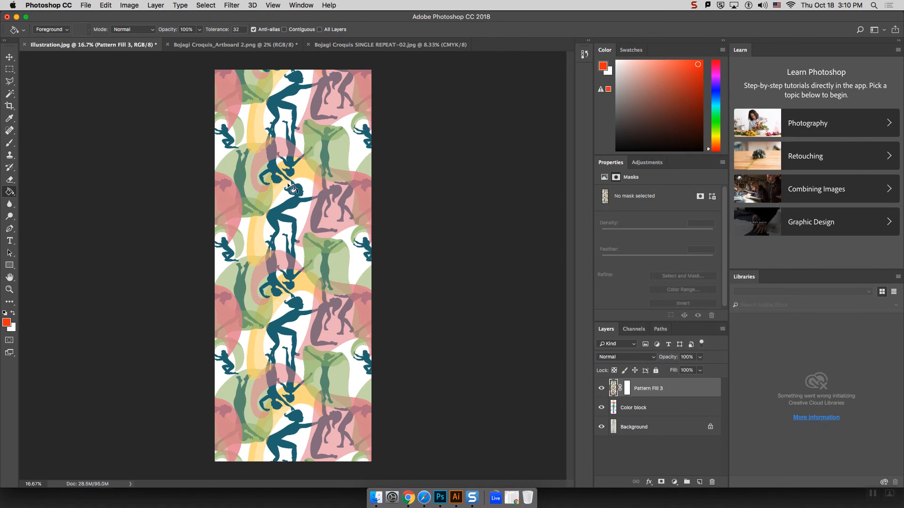
- Try a Warp transform on Pattern Fill 3, bending its right edge inward
{"action": "left_click", "coordinate": [111, 6]}
{"action": "mouse_move", "coordinate": [112, 5]}
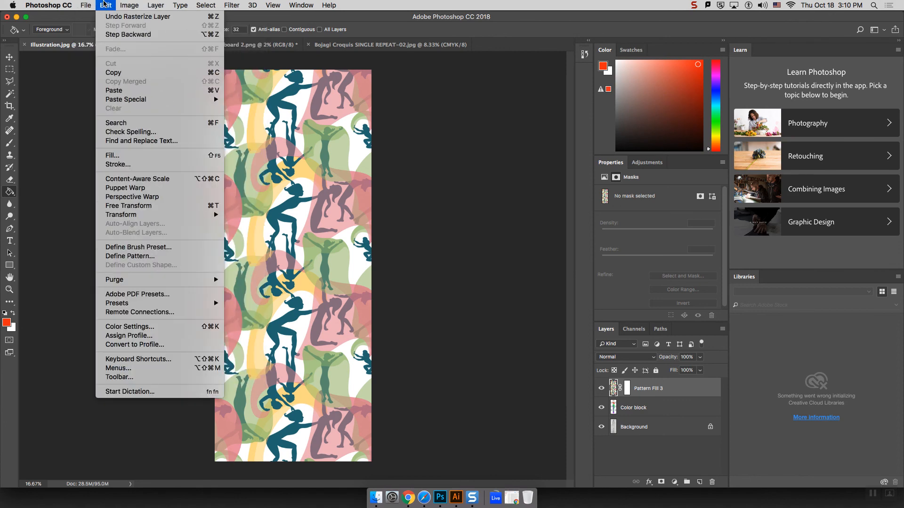
{"action": "mouse_move", "coordinate": [173, 215]}
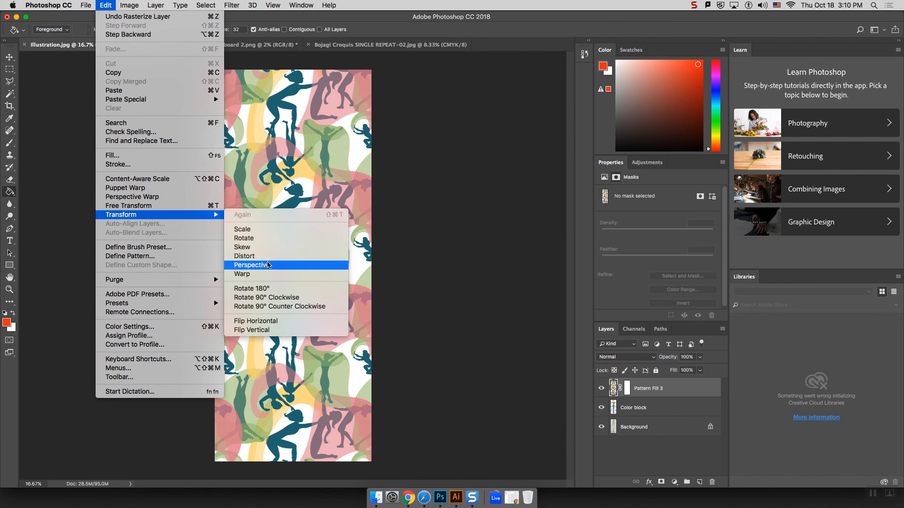
{"action": "left_click", "coordinate": [242, 274]}
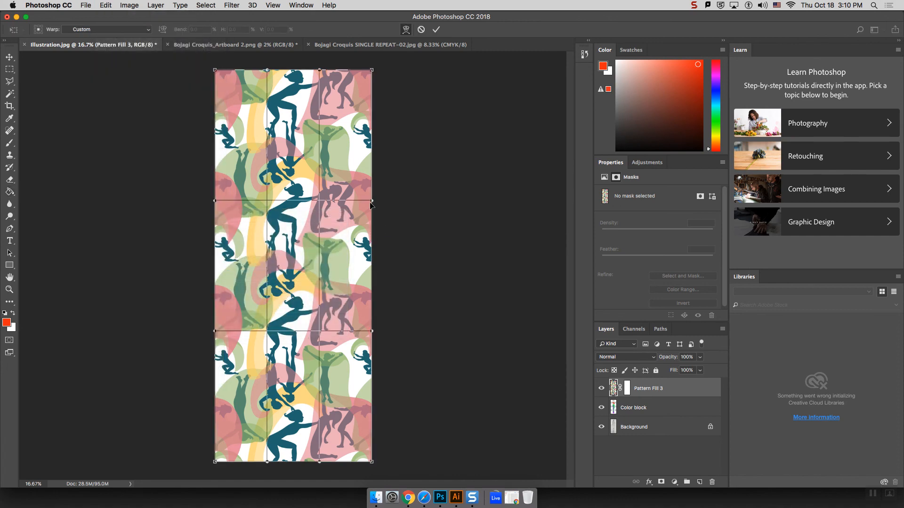
{"action": "left_click_drag", "start_coordinate": [371, 204], "coordinate": [364, 319]}
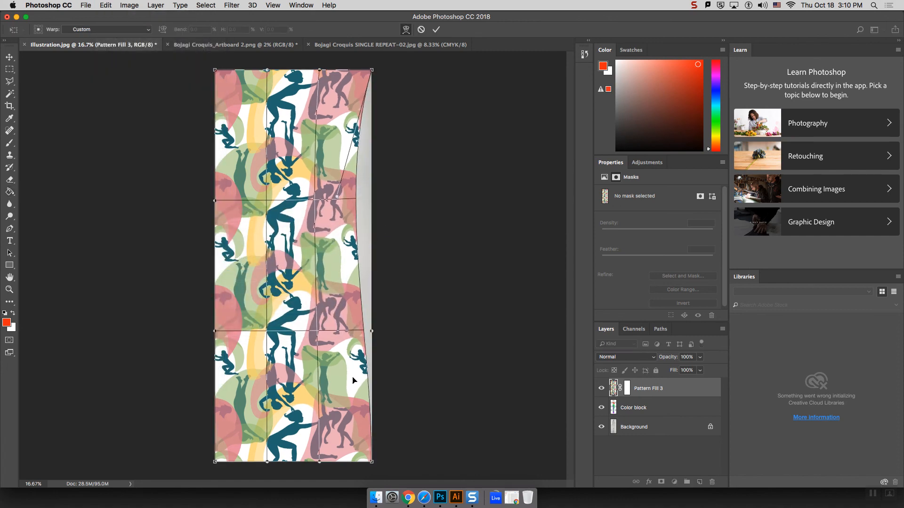
{"action": "key", "text": "Escape"}
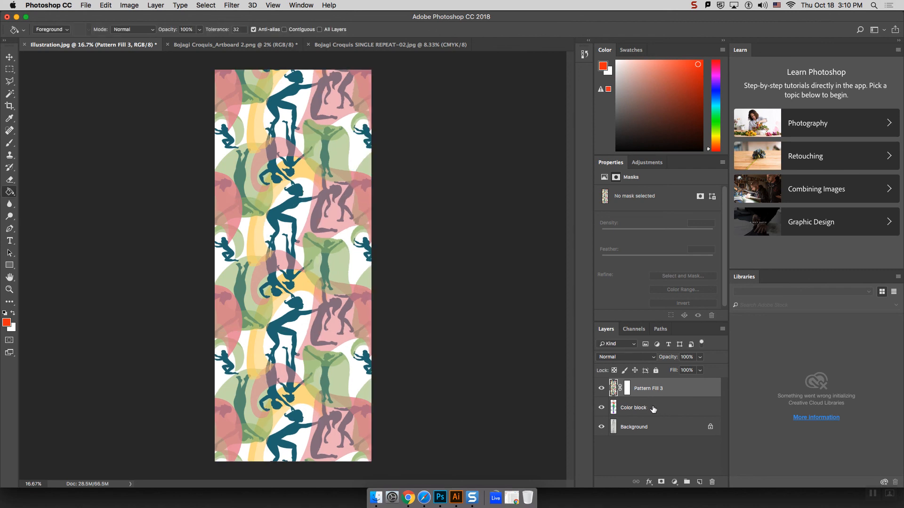
- Move the Color block layer above the Pattern Fill 3 layer
{"action": "left_click_drag", "start_coordinate": [652, 407], "coordinate": [656, 382]}
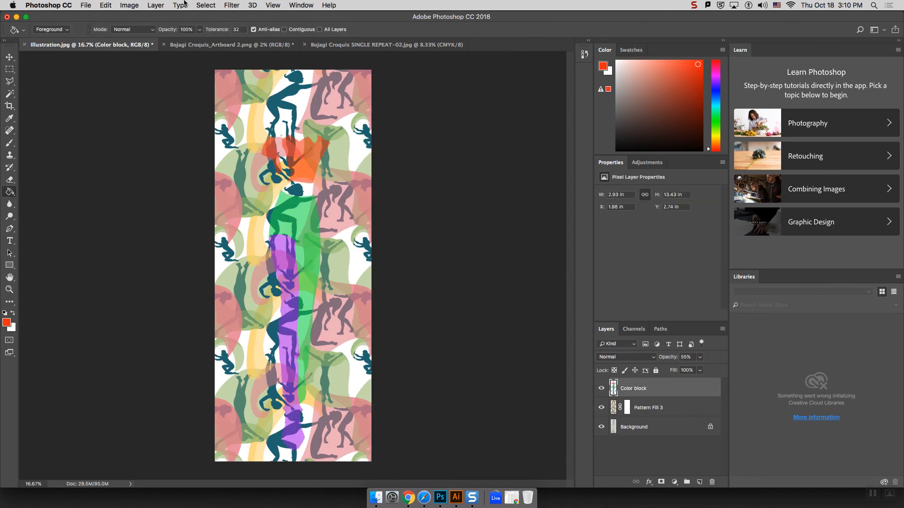
{"action": "left_click", "coordinate": [105, 5]}
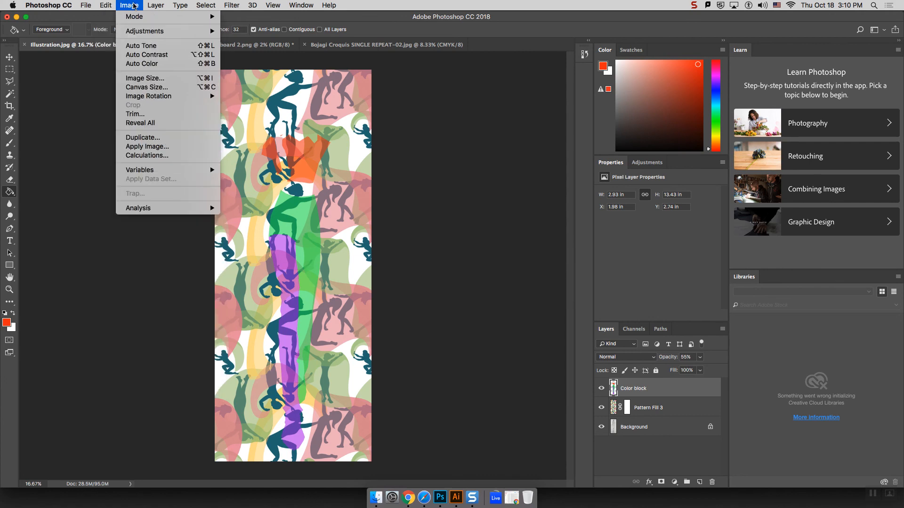
{"action": "mouse_move", "coordinate": [146, 5]}
{"action": "left_click", "coordinate": [468, 209]}
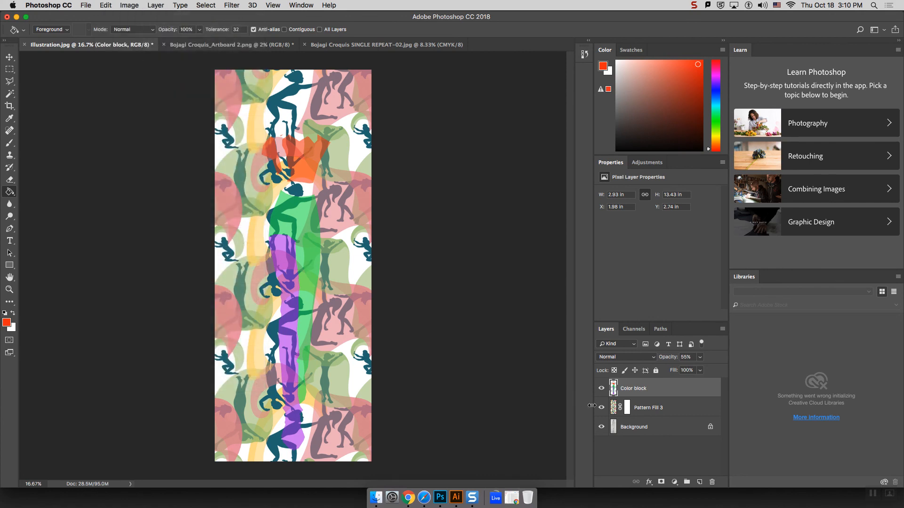
{"action": "right_click", "coordinate": [674, 388]}
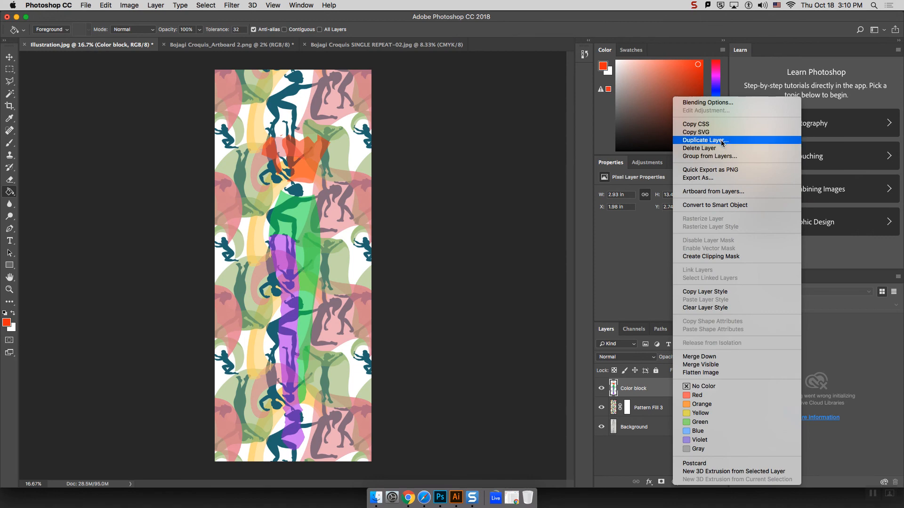
{"action": "left_click", "coordinate": [734, 139]}
{"action": "left_click", "coordinate": [538, 206]}
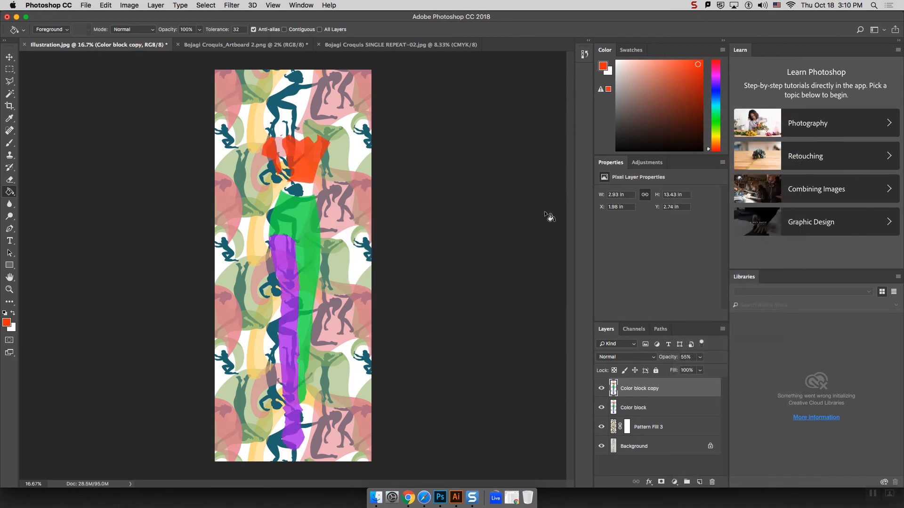
{"action": "left_click", "coordinate": [129, 4]}
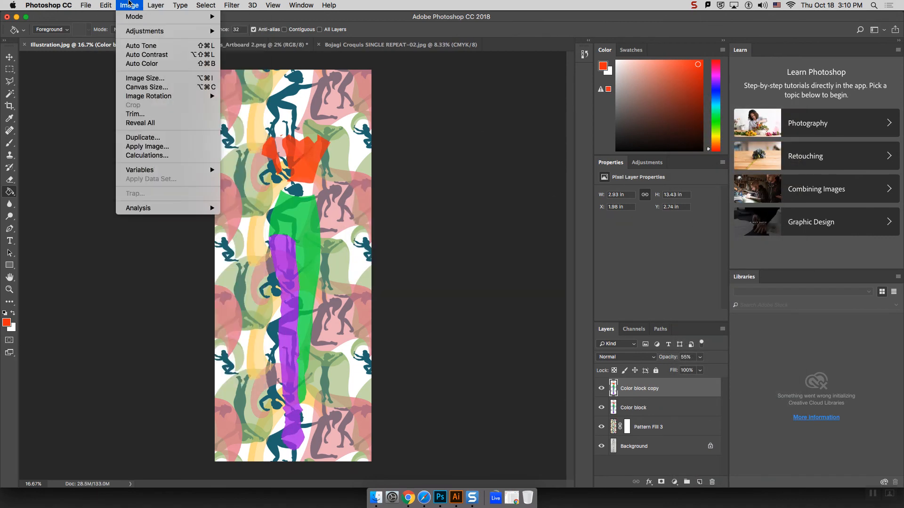
{"action": "left_click", "coordinate": [135, 3]}
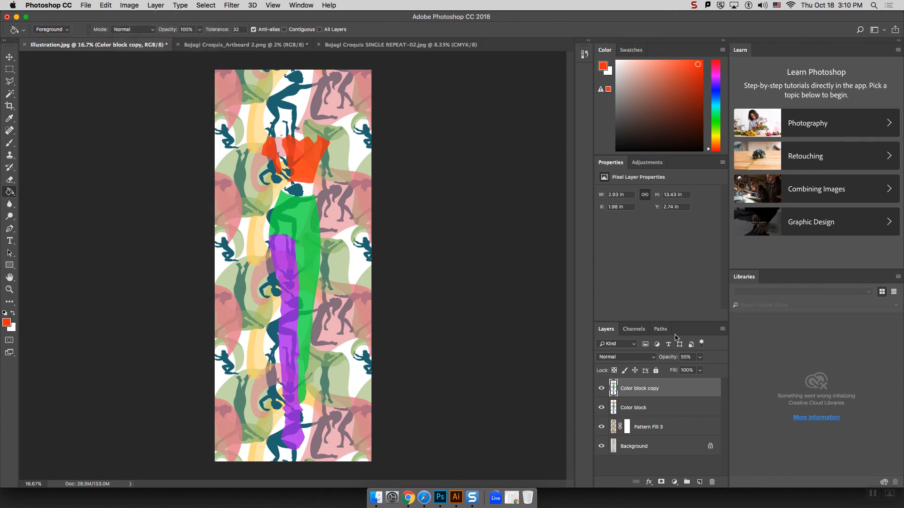
{"action": "key", "text": "super+z"}
- Duplicate the Pattern Fill 3 layer and hide the original
{"action": "left_click", "coordinate": [660, 408]}
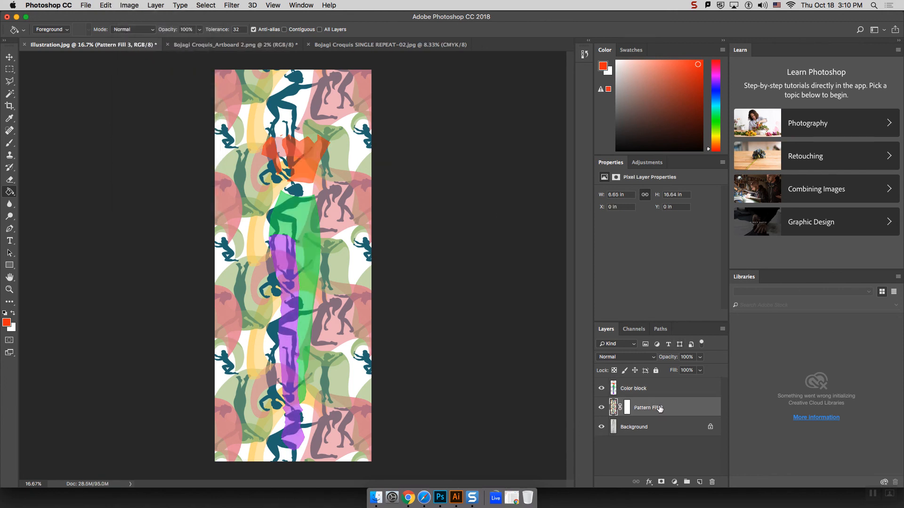
{"action": "right_click", "coordinate": [660, 409]}
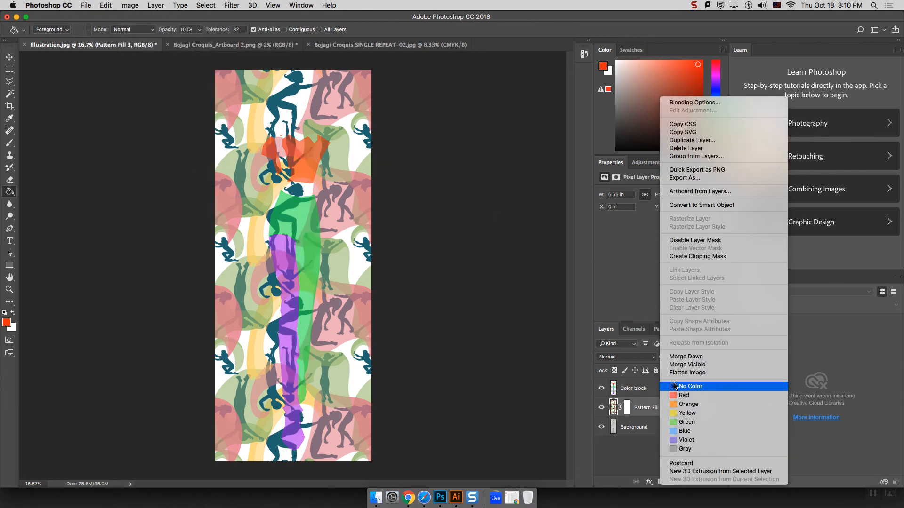
{"action": "left_click", "coordinate": [696, 140]}
{"action": "left_click", "coordinate": [537, 207]}
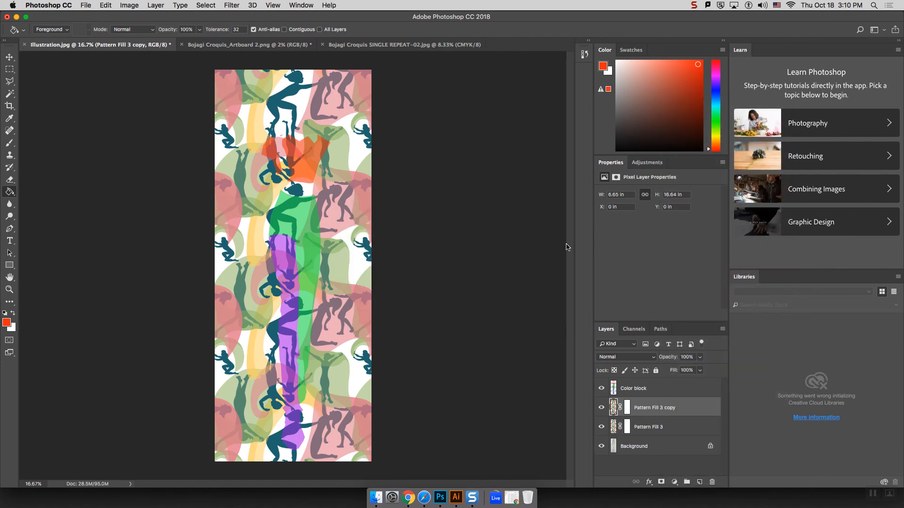
{"action": "left_click", "coordinate": [601, 427]}
- Warp the Pattern Fill 3 copy layer, bending its right edge inward along the outer contour of the trousers
{"action": "left_click", "coordinate": [155, 5]}
{"action": "left_click", "coordinate": [219, 73]}
{"action": "left_click", "coordinate": [126, 5]}
{"action": "mouse_move", "coordinate": [107, 5]}
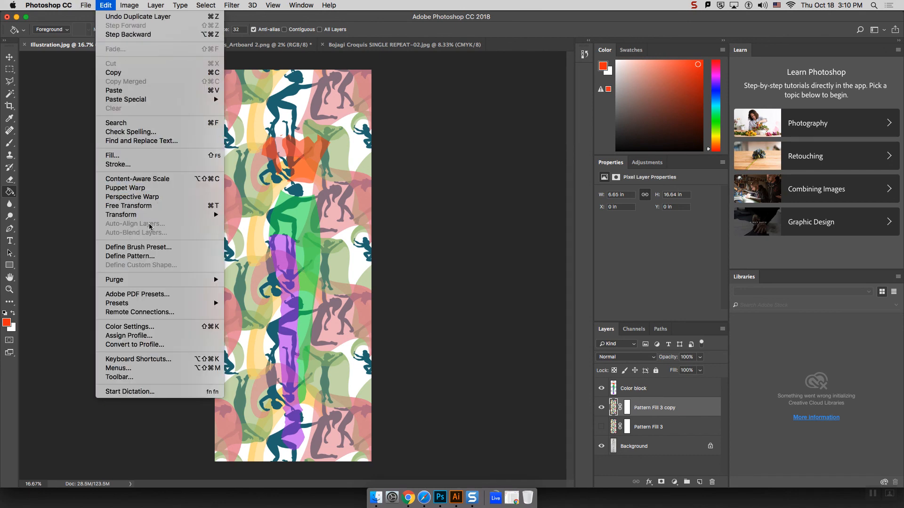
{"action": "mouse_move", "coordinate": [194, 216]}
{"action": "left_click", "coordinate": [242, 274]}
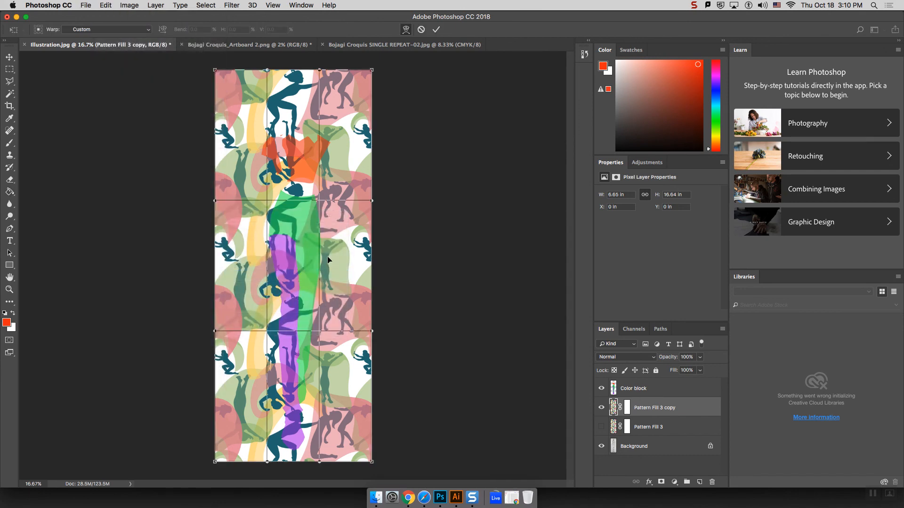
{"action": "left_click_drag", "start_coordinate": [372, 202], "coordinate": [339, 195]}
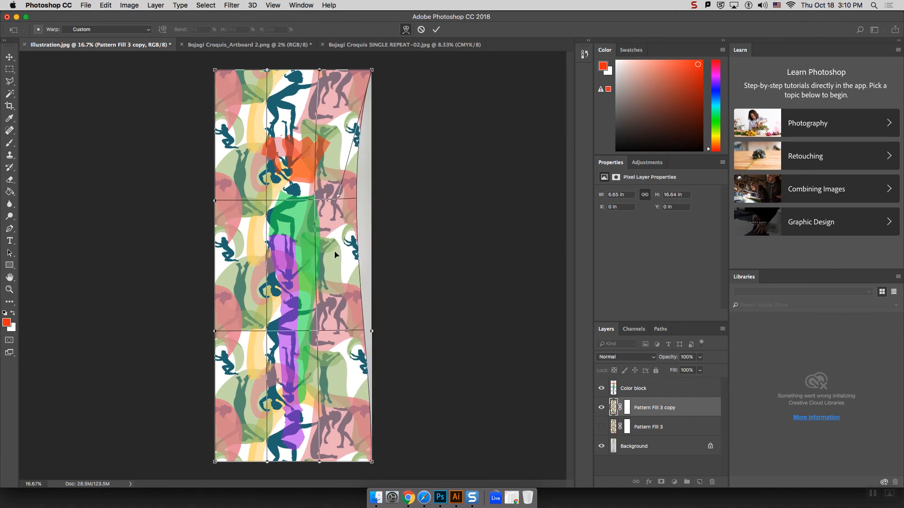
{"action": "left_click_drag", "start_coordinate": [359, 350], "coordinate": [299, 292]}
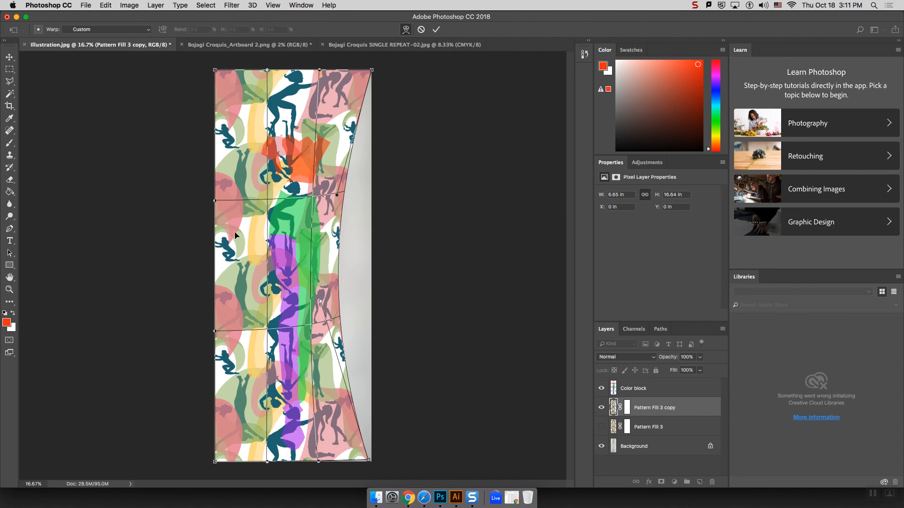
- Bend the left edge of the warped pattern copy inward around the hips and legs, and apply the warp
{"action": "left_click_drag", "start_coordinate": [235, 235], "coordinate": [242, 236]}
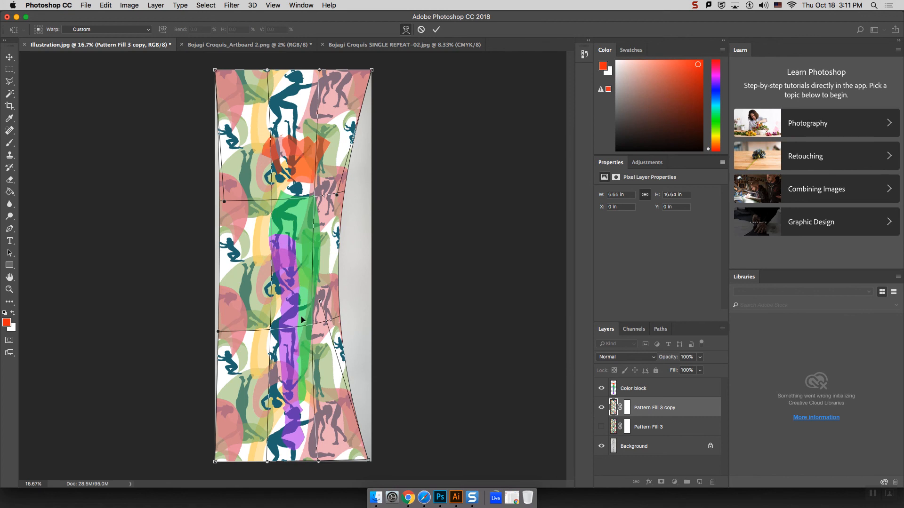
{"action": "left_click_drag", "start_coordinate": [265, 306], "coordinate": [269, 307]}
{"action": "left_click_drag", "start_coordinate": [255, 204], "coordinate": [309, 217]}
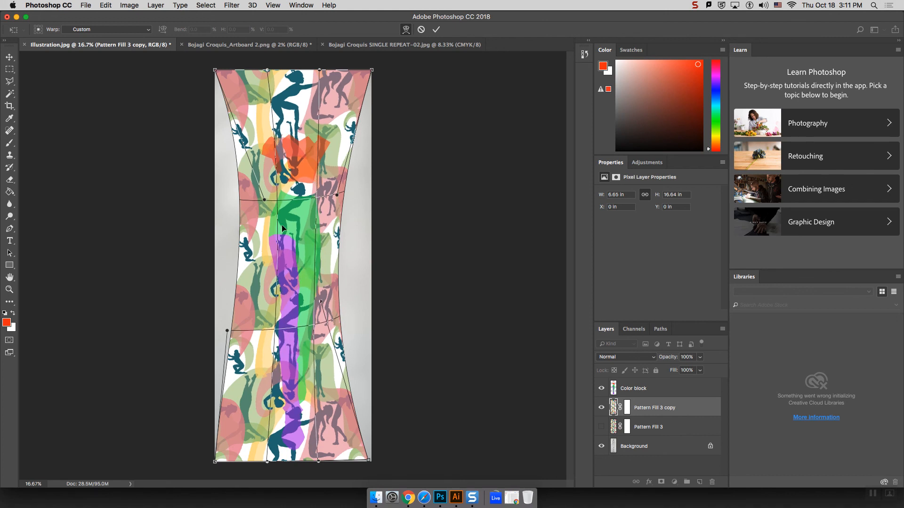
{"action": "mouse_move", "coordinate": [281, 225]}
{"action": "left_mouse_down"}
{"action": "mouse_move", "coordinate": [292, 239]}
{"action": "mouse_move", "coordinate": [260, 225]}
{"action": "mouse_move", "coordinate": [275, 227]}
{"action": "left_mouse_up"}
{"action": "key", "text": "Return"}
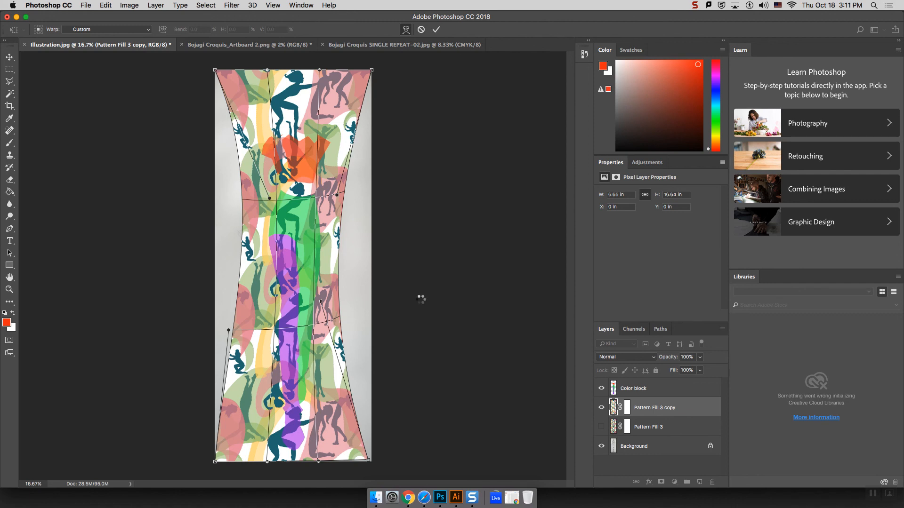
{"action": "key", "text": "g"}
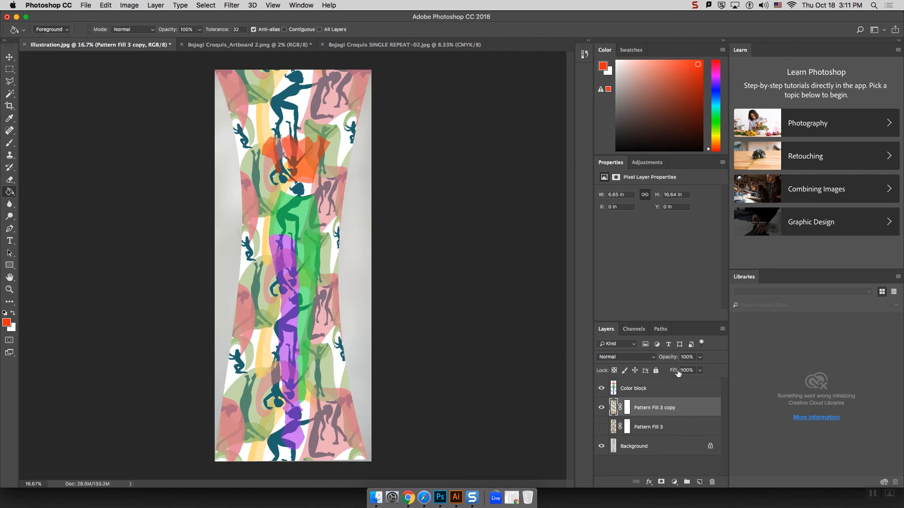
- Select the green trouser area on the Color block layer with the Magic Wand and delete everything outside it from Pattern Fill 3 copy
{"action": "left_click", "coordinate": [644, 391]}
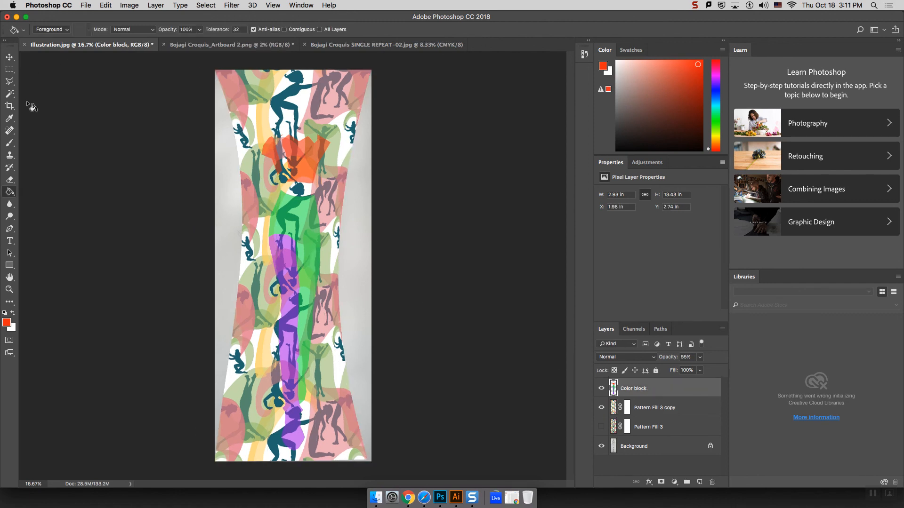
{"action": "left_click", "coordinate": [9, 93]}
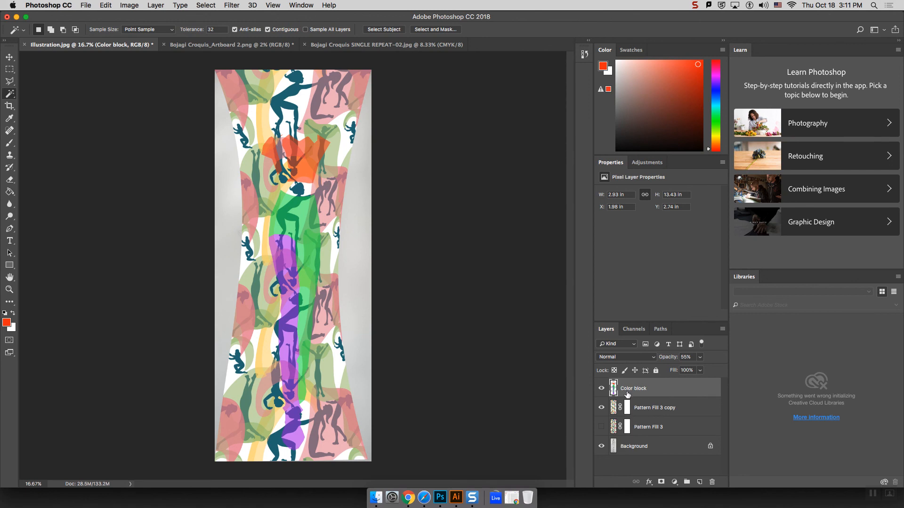
{"action": "left_click", "coordinate": [310, 229]}
{"action": "left_click", "coordinate": [642, 407]}
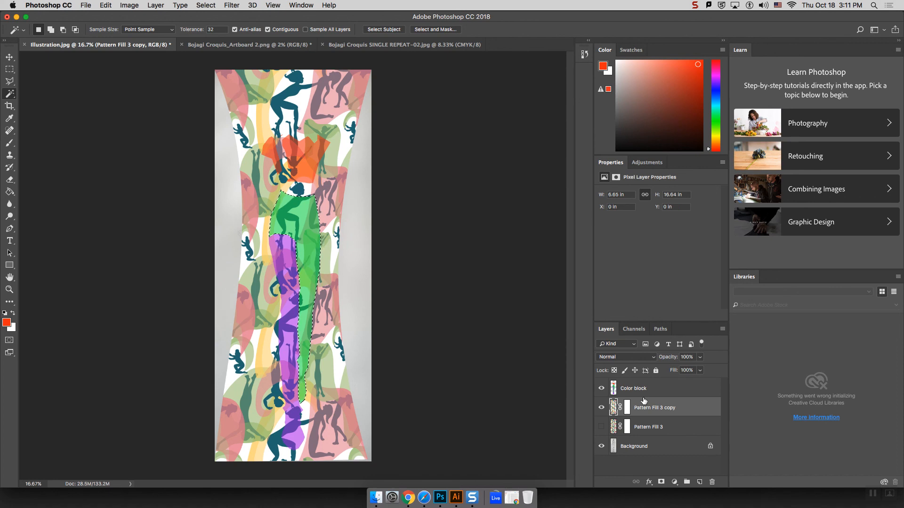
{"action": "key", "text": "super+shift+i"}
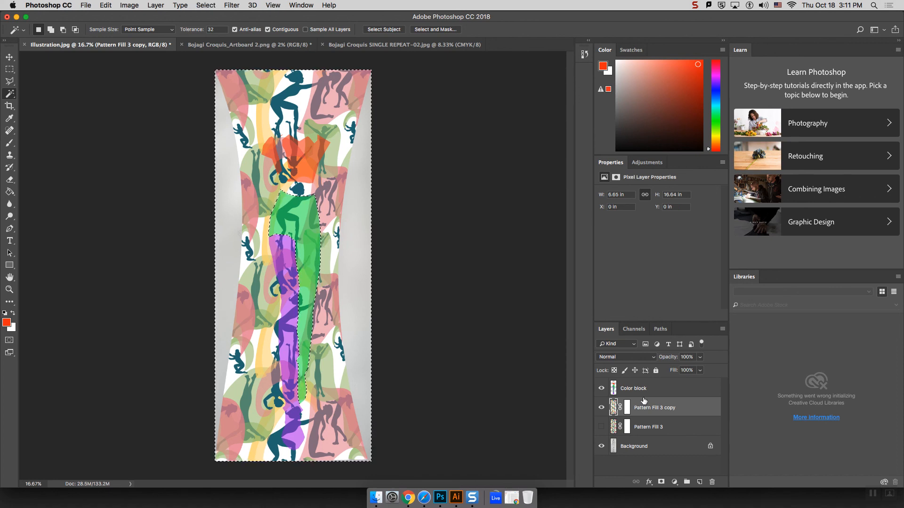
{"action": "key", "text": "BackSpace"}
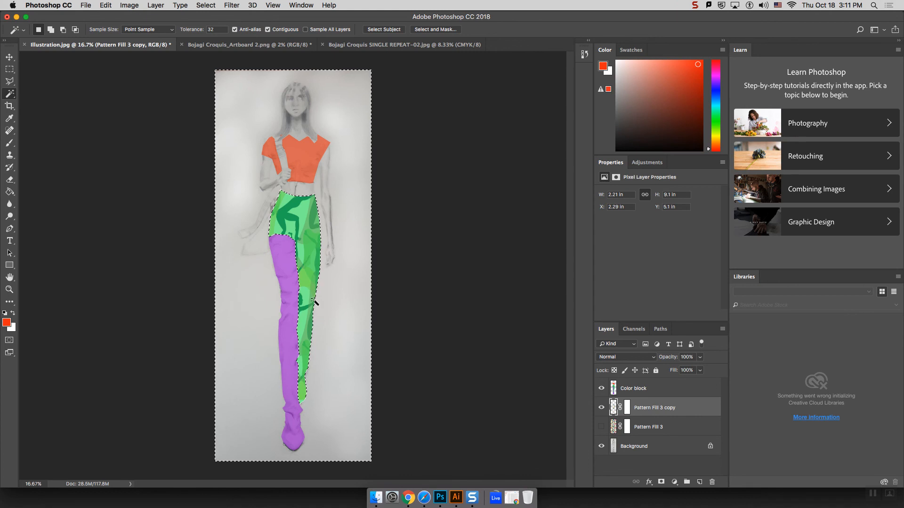
{"action": "key", "text": "super+d"}
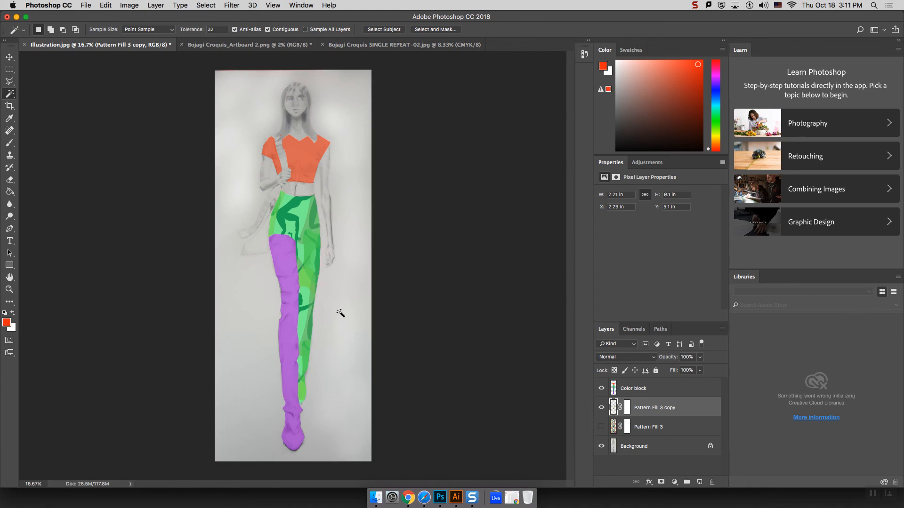
- Hide the Color block layer and set the blend mode of Pattern Fill 3 copy to Multiply
{"action": "left_click", "coordinate": [601, 389]}
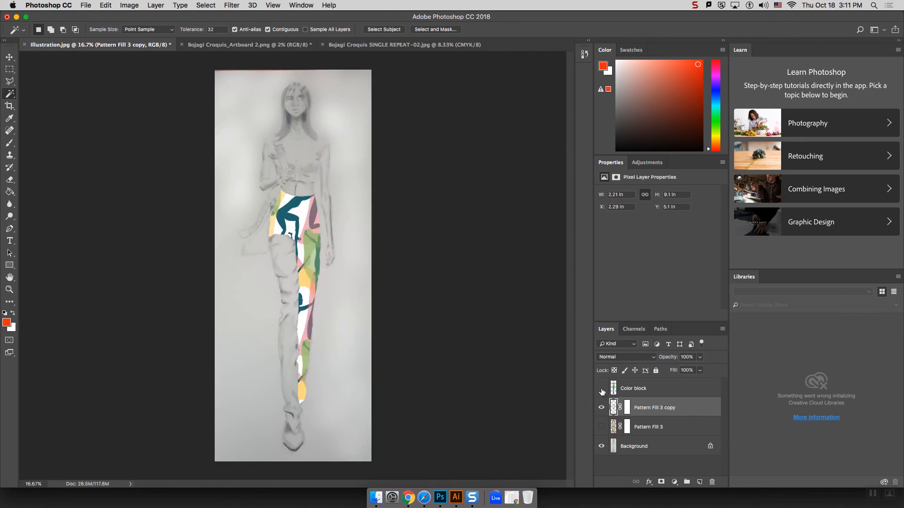
{"action": "left_click", "coordinate": [647, 360]}
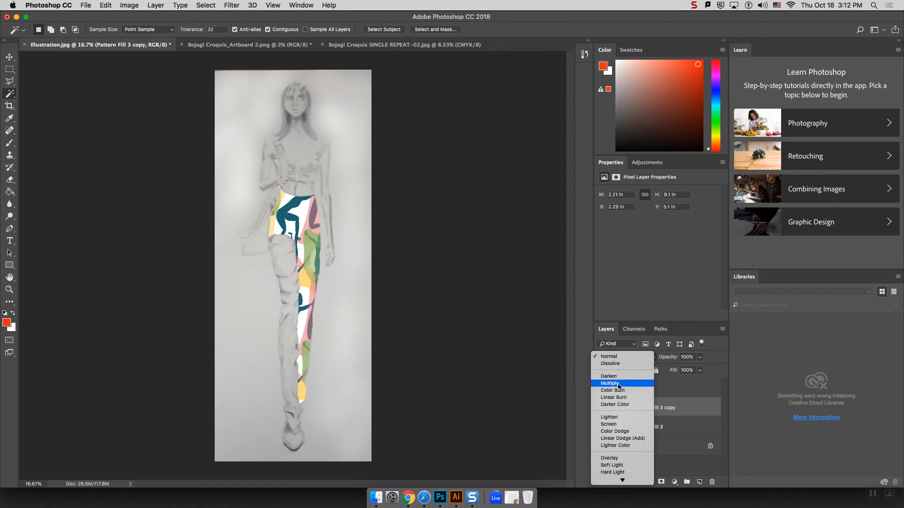
{"action": "left_click", "coordinate": [619, 384]}
{"action": "left_click", "coordinate": [630, 358]}
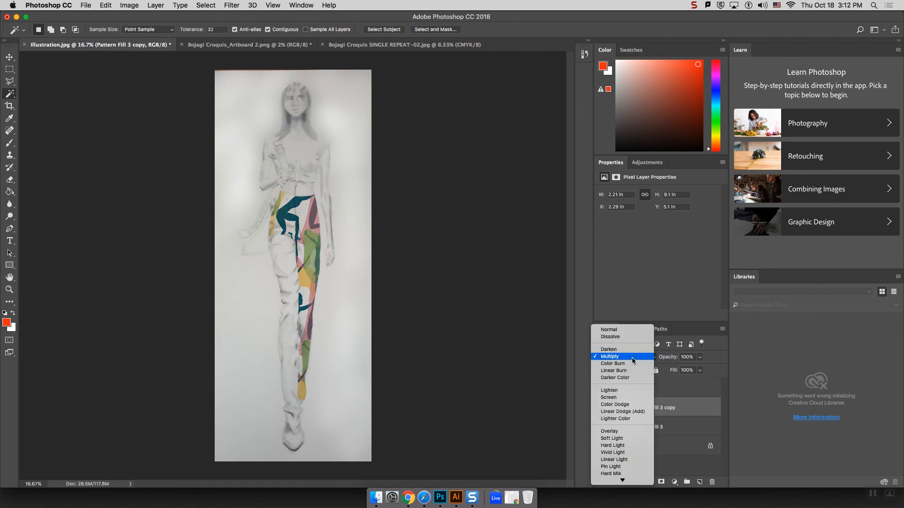
{"action": "left_click", "coordinate": [627, 358]}
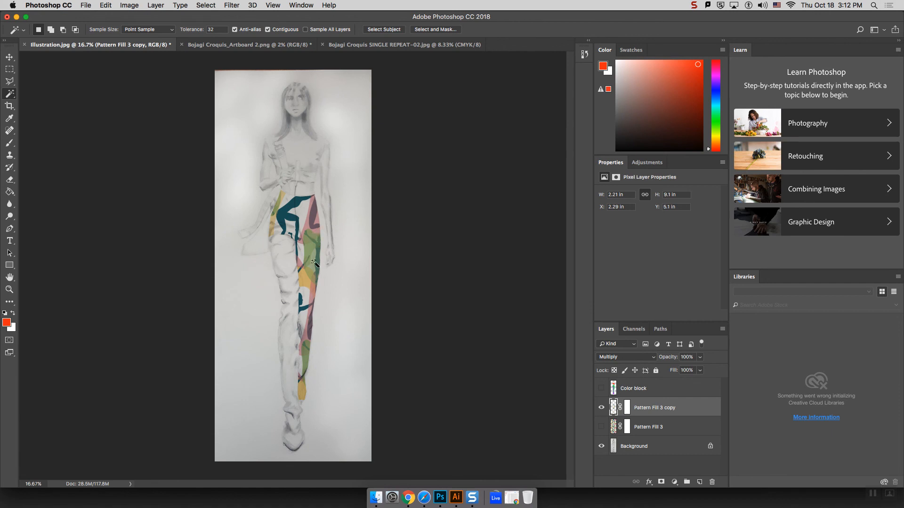
- Show the Color block layer again and duplicate the hidden Pattern Fill 3 layer
{"action": "left_click", "coordinate": [9, 57]}
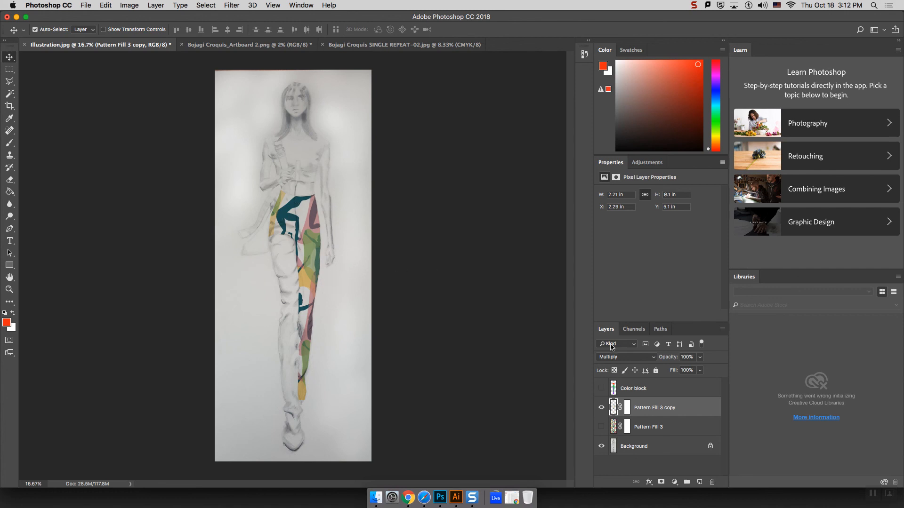
{"action": "left_click", "coordinate": [647, 425]}
{"action": "left_click", "coordinate": [641, 387]}
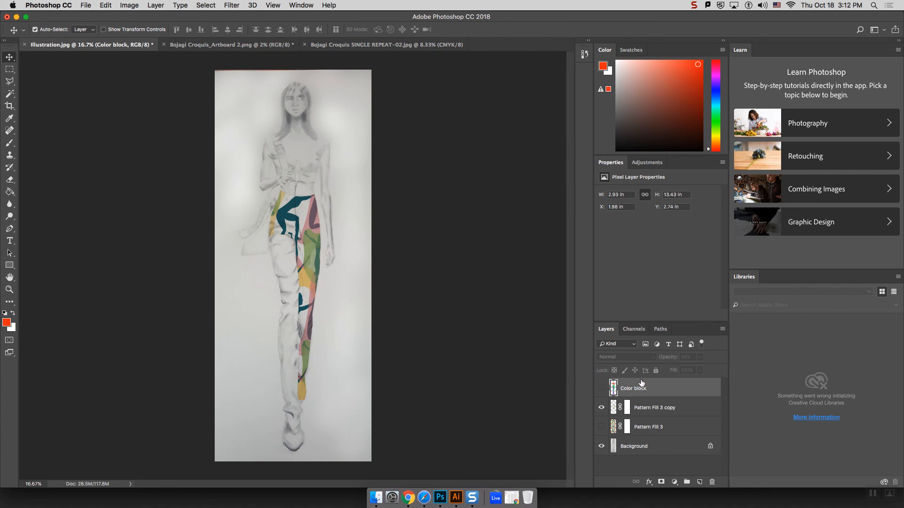
{"action": "left_click", "coordinate": [601, 388]}
{"action": "left_click", "coordinate": [657, 426]}
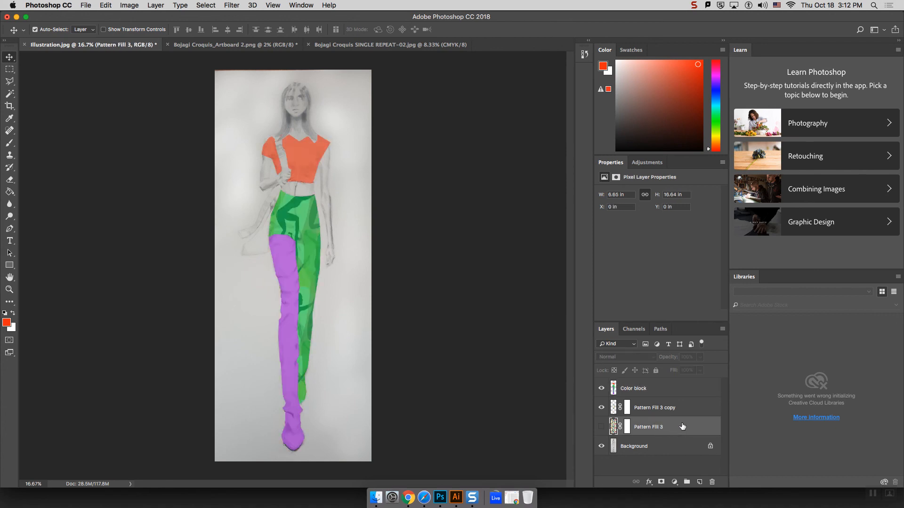
{"action": "right_click", "coordinate": [691, 431]}
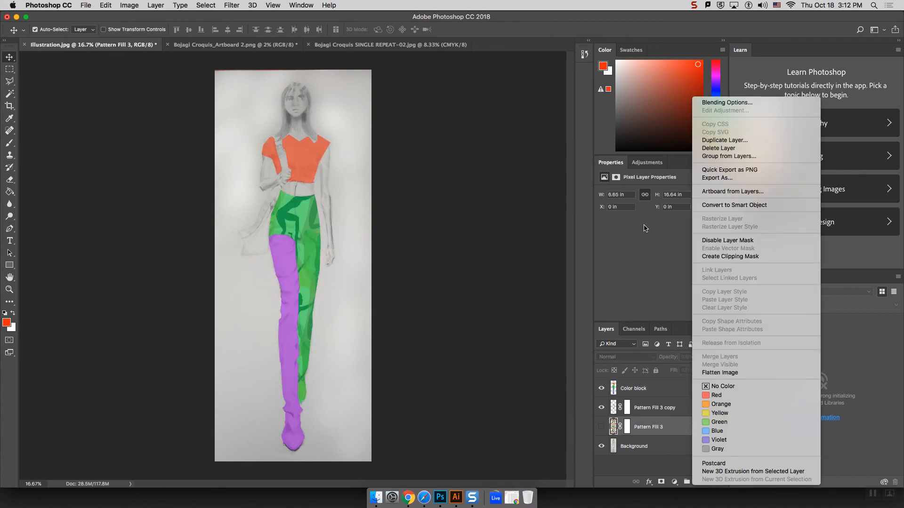
{"action": "left_click", "coordinate": [713, 142]}
{"action": "left_click", "coordinate": [537, 206]}
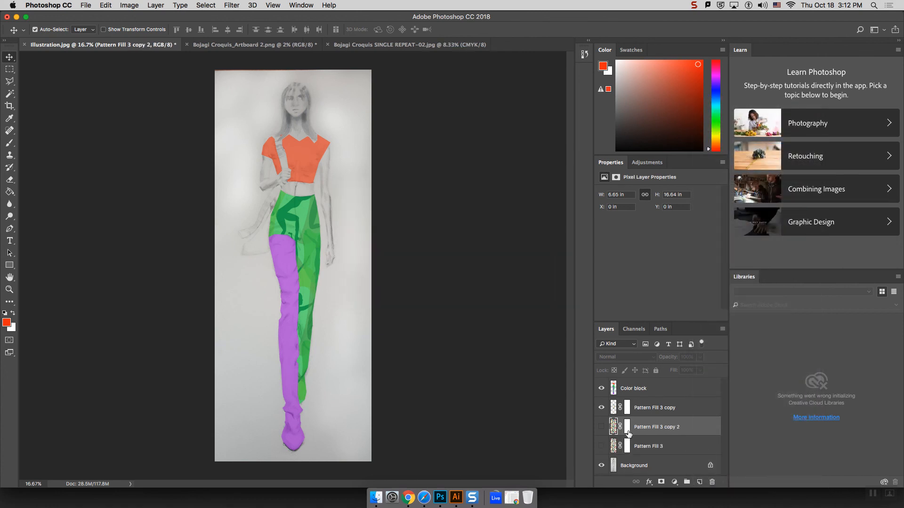
- Show Pattern Fill 3 copy 2 and move it down and right to about X 0.34 in, Y 0.64 in
{"action": "left_click", "coordinate": [601, 426]}
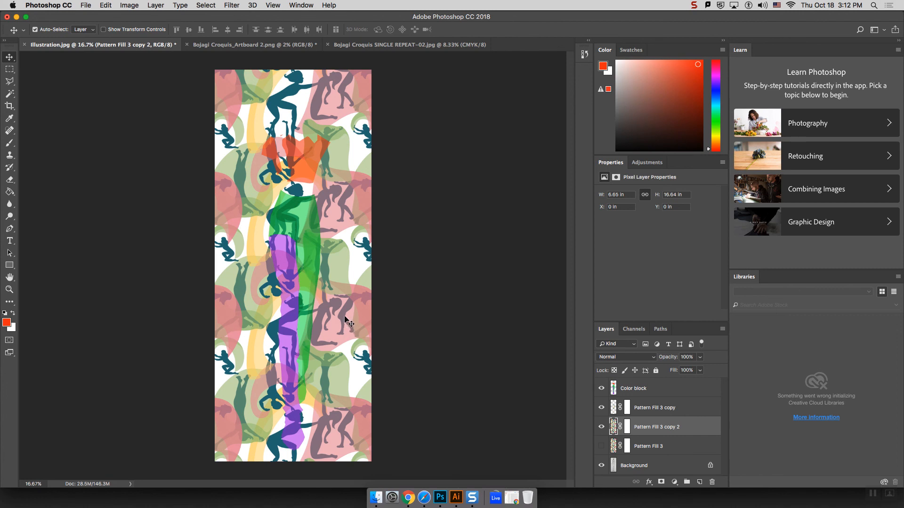
{"action": "left_click_drag", "start_coordinate": [345, 319], "coordinate": [365, 328]}
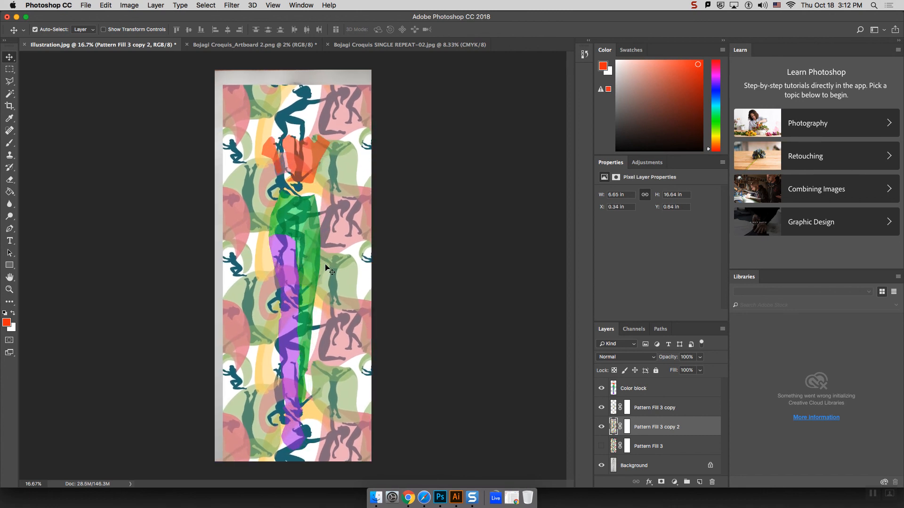
- Select the purple leg area on the Color block layer with the Magic Wand, delete everything outside it from Pattern Fill 3 copy 2, and deselect
{"action": "left_click", "coordinate": [10, 93]}
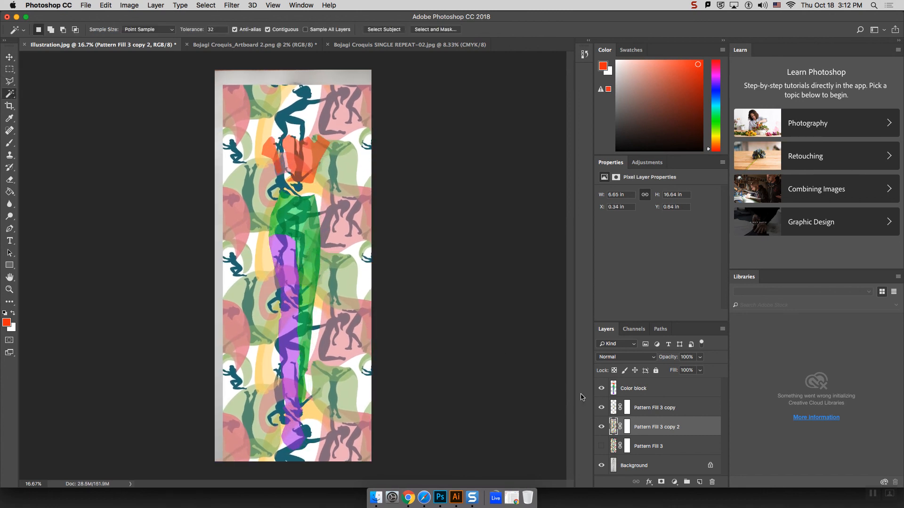
{"action": "left_click", "coordinate": [624, 391]}
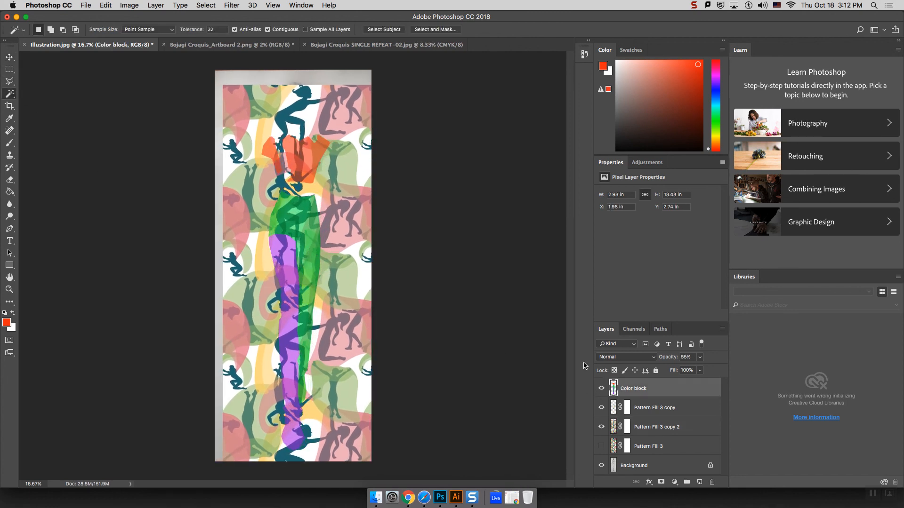
{"action": "left_click", "coordinate": [282, 264]}
{"action": "left_click", "coordinate": [654, 419]}
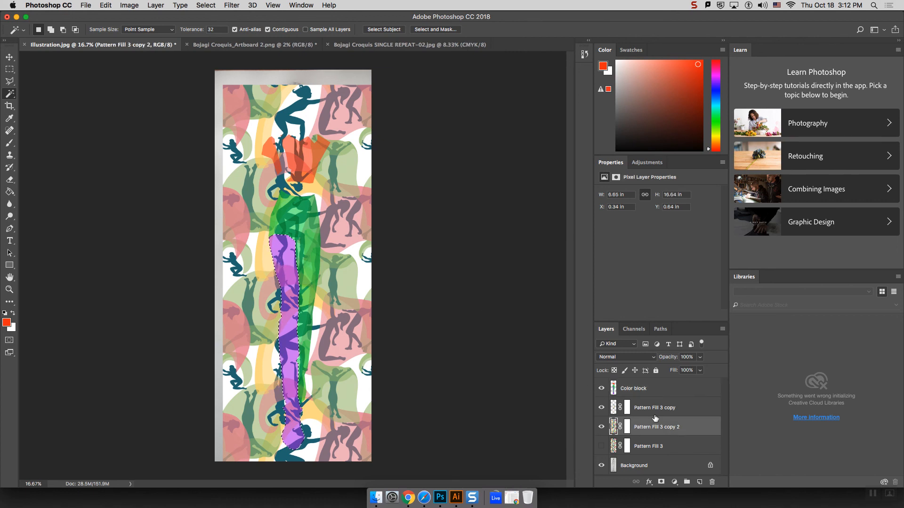
{"action": "key", "text": "super+shift+i"}
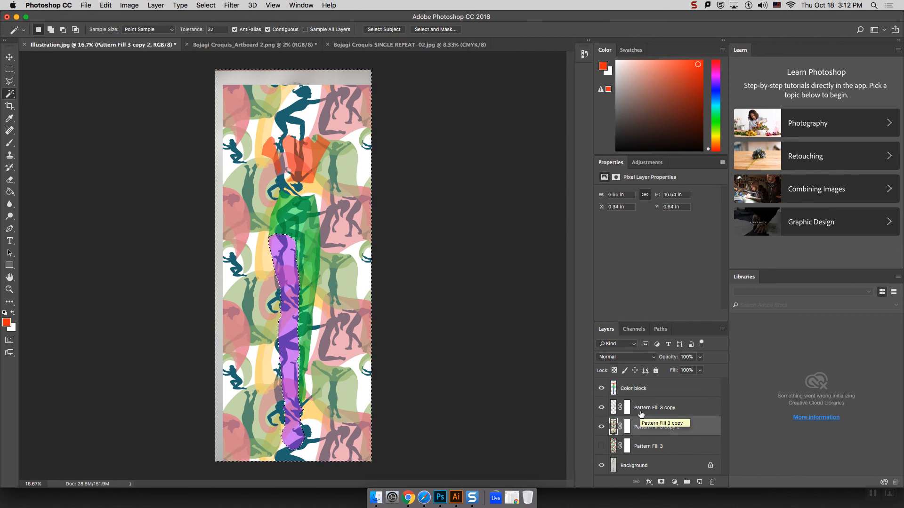
{"action": "key", "text": "Delete"}
{"action": "key", "text": "super+d"}
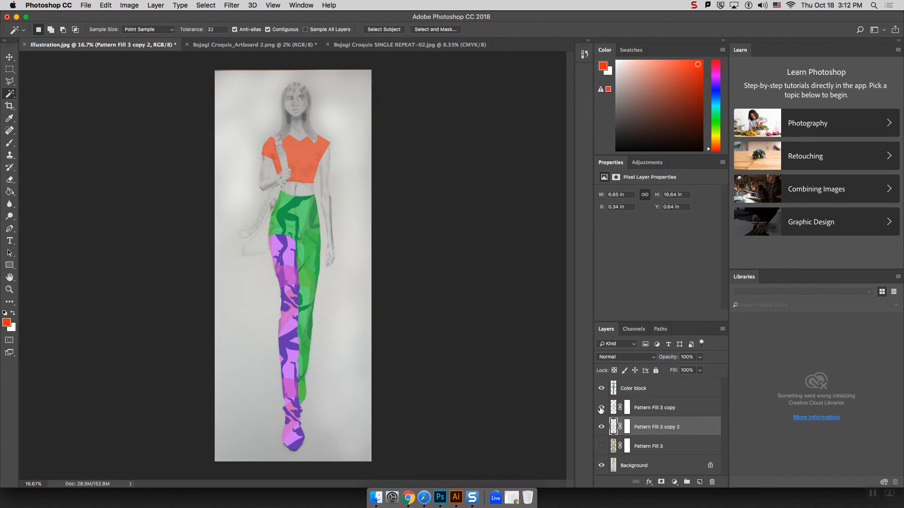
- Hide the Color block layer and open the blend mode choices for Pattern Fill 3 copy 2
{"action": "left_click", "coordinate": [601, 389]}
{"action": "left_click", "coordinate": [625, 357]}
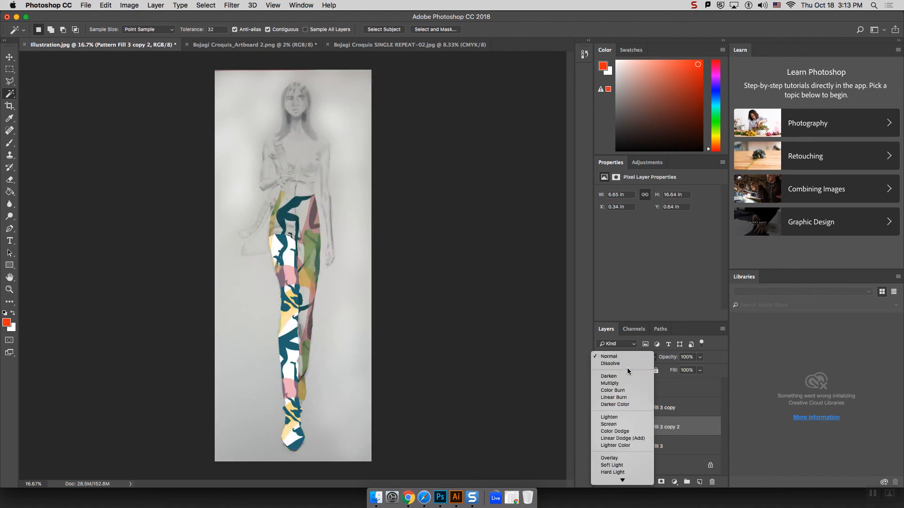
- Set the Pattern Fill 3 copy 2 layer to Multiply, and hide both visible pattern copy layers
{"action": "left_click", "coordinate": [622, 384]}
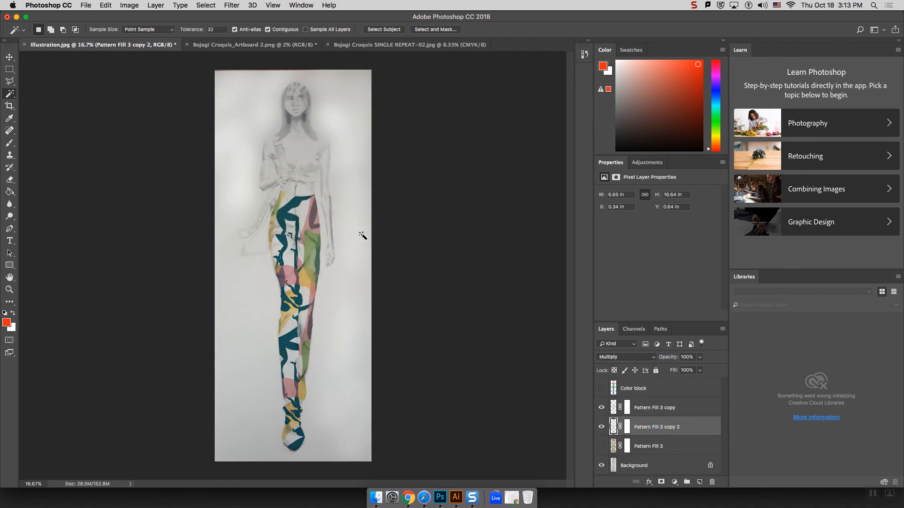
{"action": "left_click", "coordinate": [9, 58]}
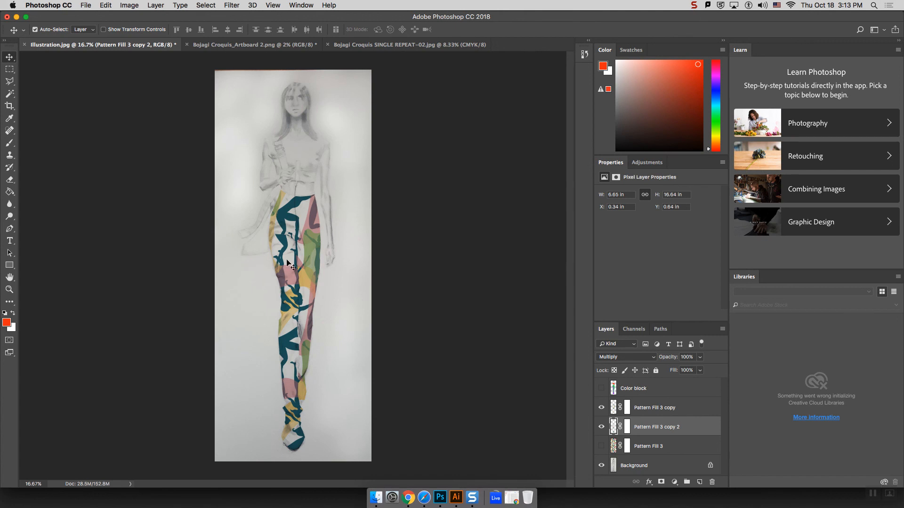
{"action": "left_click", "coordinate": [601, 427]}
{"action": "left_click", "coordinate": [601, 407]}
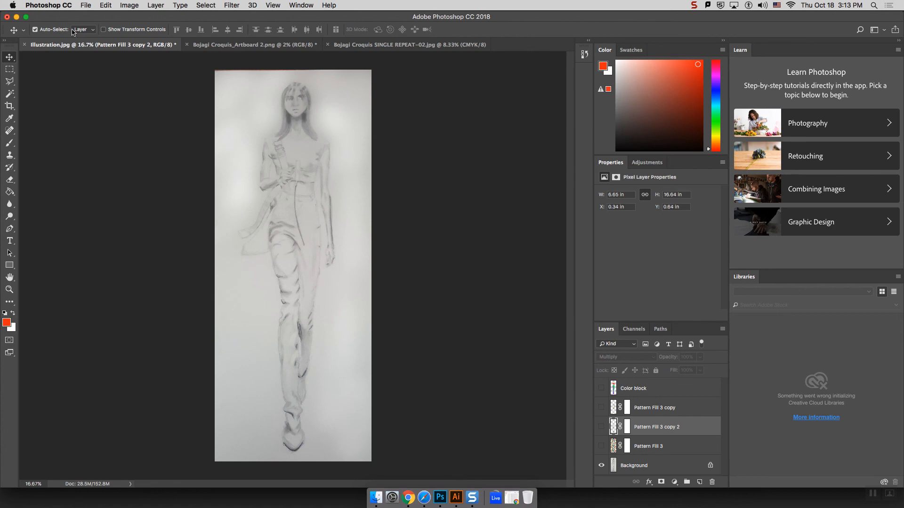
- Try to open Illustration.jpg from the Desktop folder while the edited version is still open
{"action": "left_click", "coordinate": [59, 6]}
{"action": "mouse_move", "coordinate": [88, 6]}
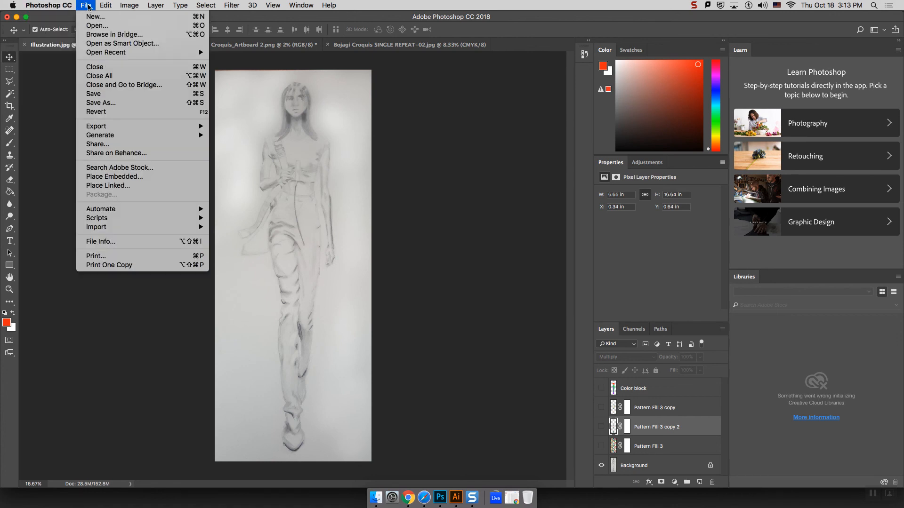
{"action": "left_click", "coordinate": [96, 27]}
{"action": "left_click", "coordinate": [402, 108]}
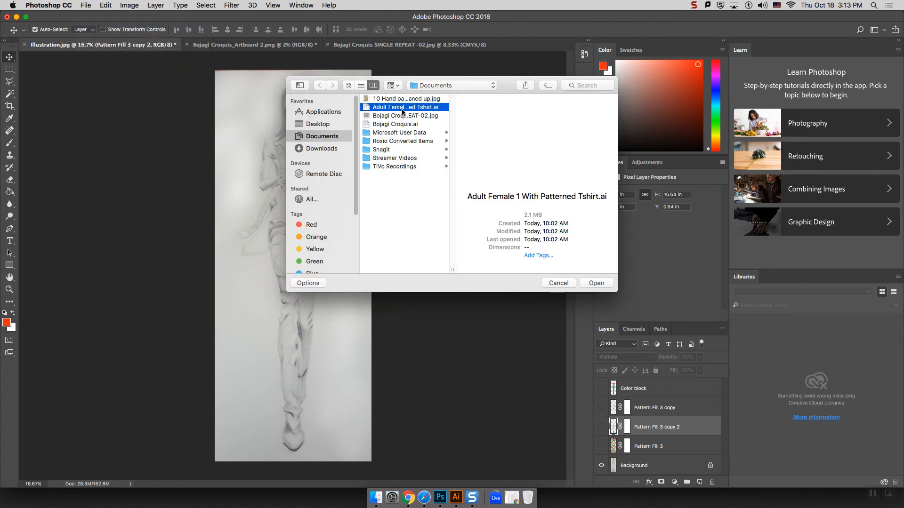
{"action": "left_click", "coordinate": [403, 123]}
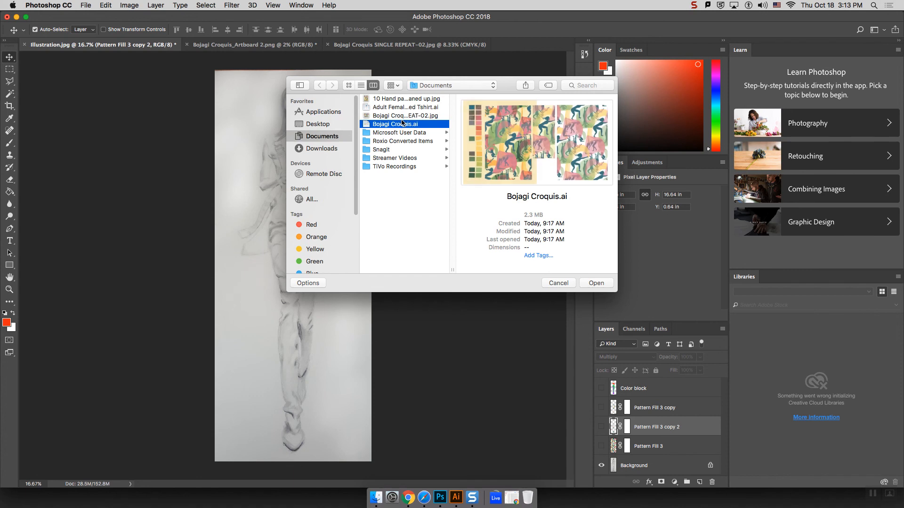
{"action": "left_click", "coordinate": [318, 124]}
{"action": "left_click", "coordinate": [382, 108]}
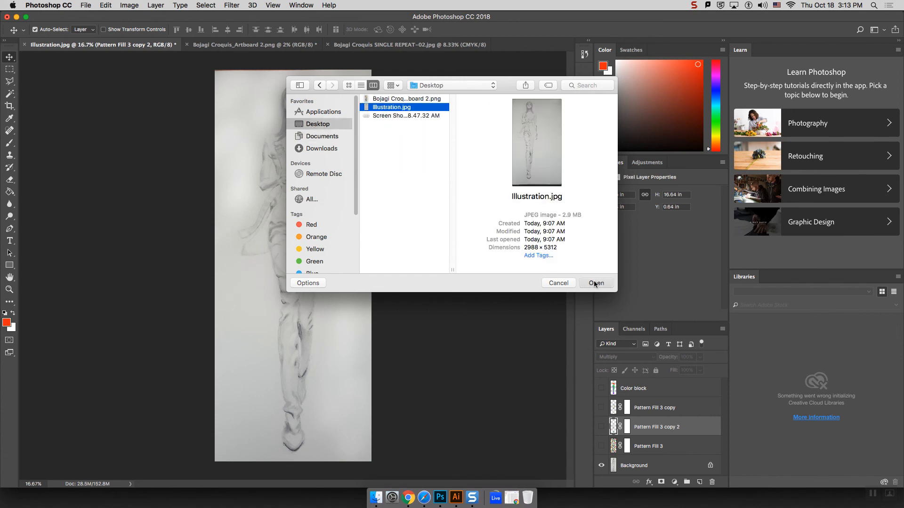
{"action": "left_click", "coordinate": [596, 282]}
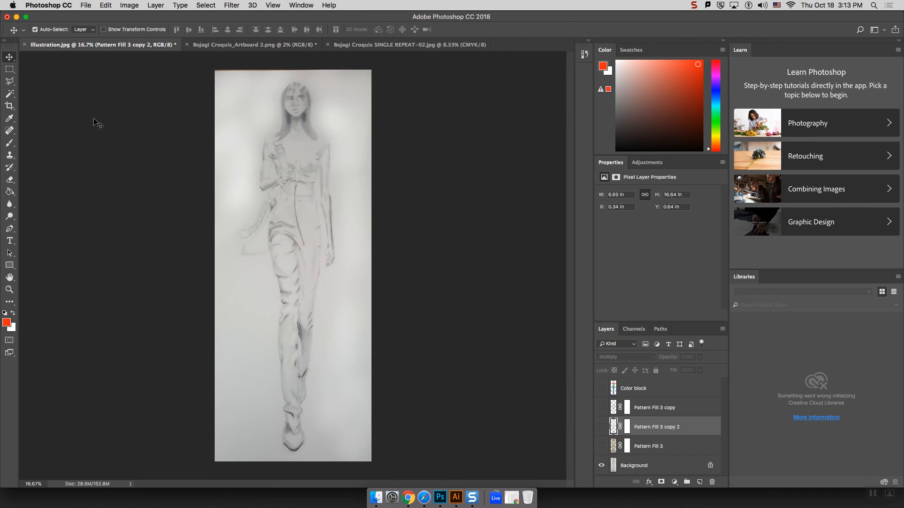
- Save the layered document to the Desktop as Illustration2.psd in Photoshop format with Maximize Compatibility
{"action": "left_click", "coordinate": [86, 5]}
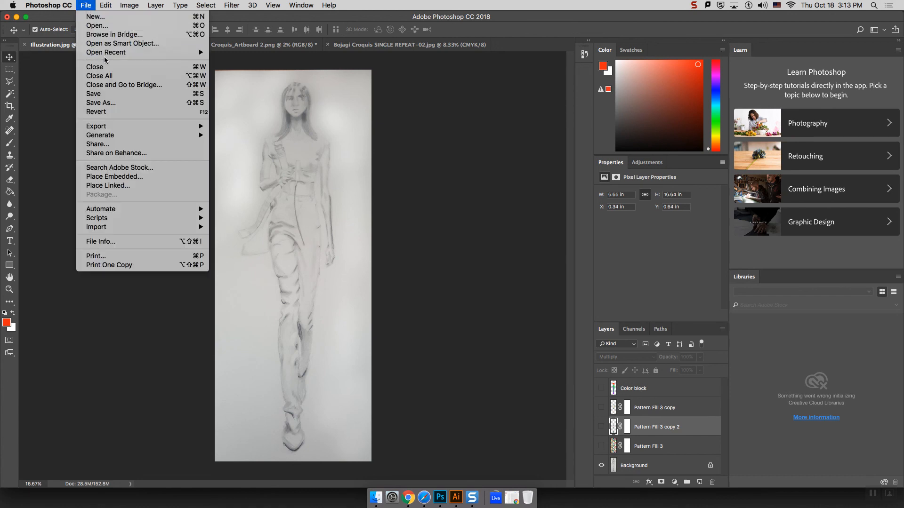
{"action": "left_click", "coordinate": [116, 103]}
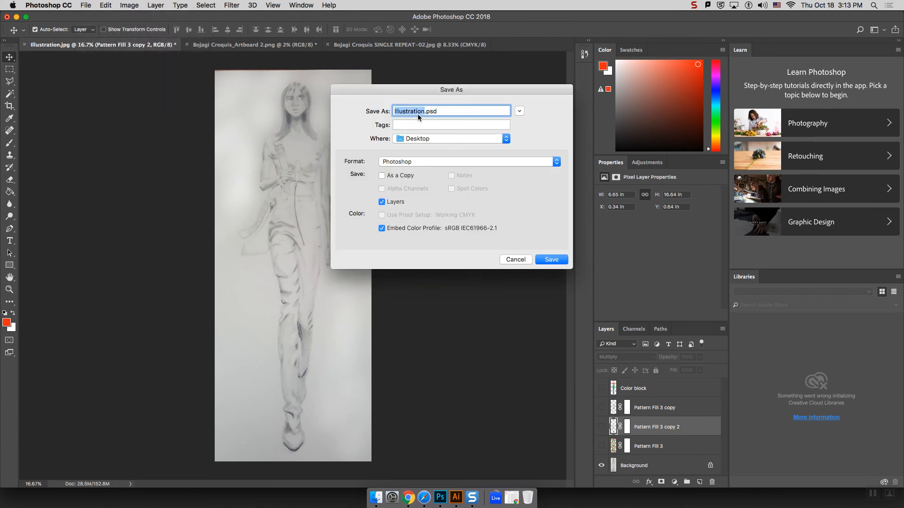
{"action": "left_click", "coordinate": [425, 112]}
{"action": "type", "text": "2"}
{"action": "left_click", "coordinate": [552, 259]}
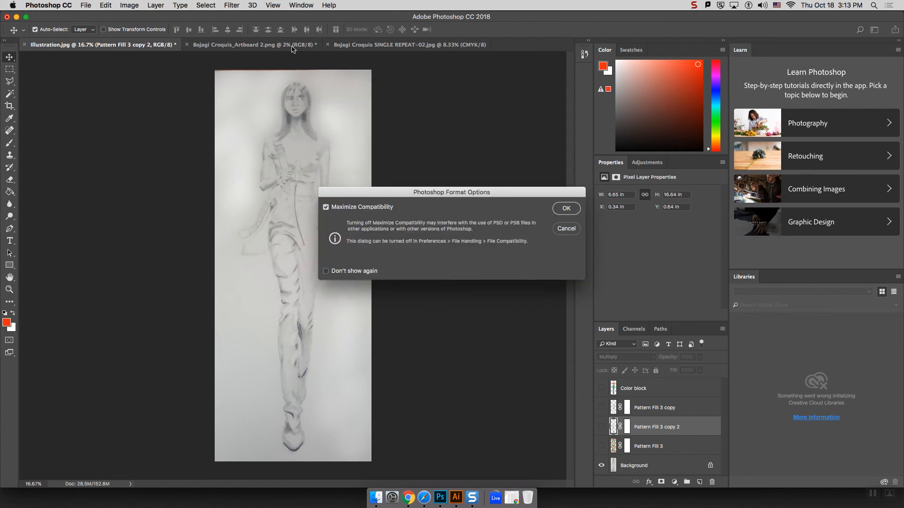
{"action": "left_click", "coordinate": [567, 215]}
- Open the original Illustration.jpg from the Desktop folder
{"action": "left_click", "coordinate": [86, 6]}
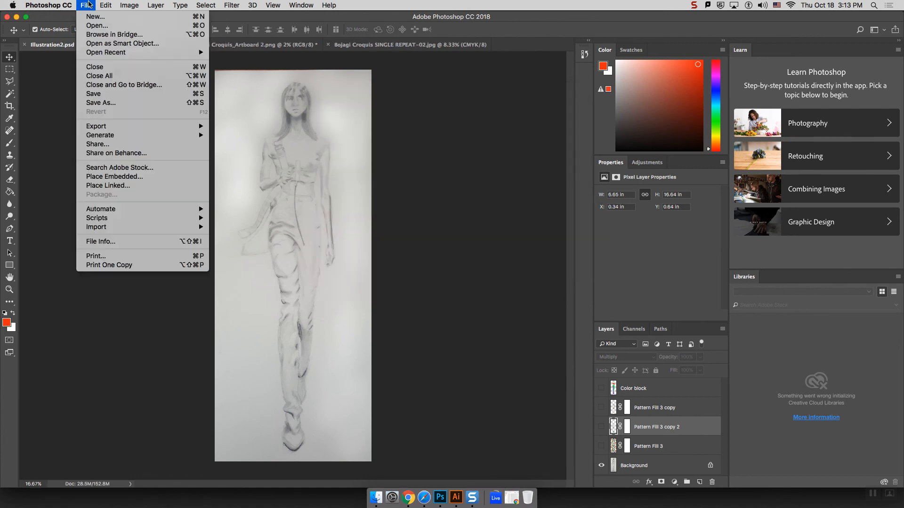
{"action": "left_click", "coordinate": [97, 26]}
{"action": "left_click", "coordinate": [395, 108]}
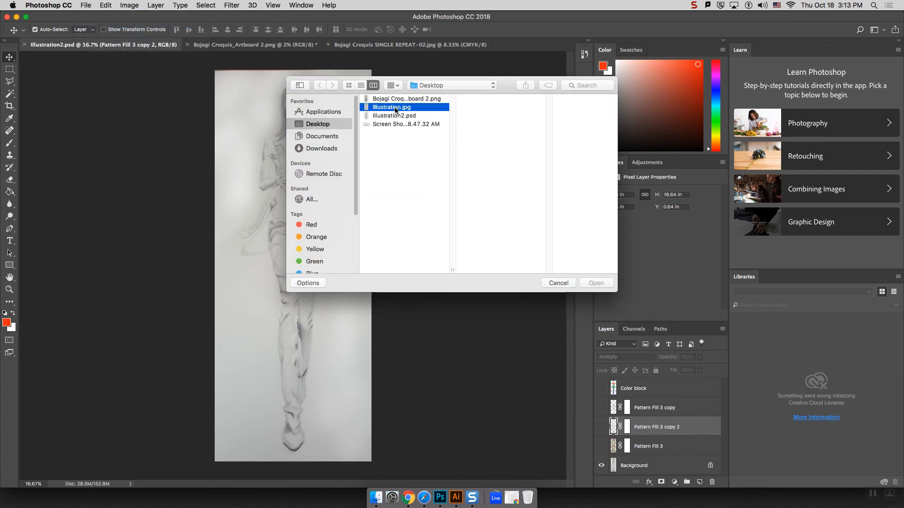
{"action": "left_click", "coordinate": [597, 283]}
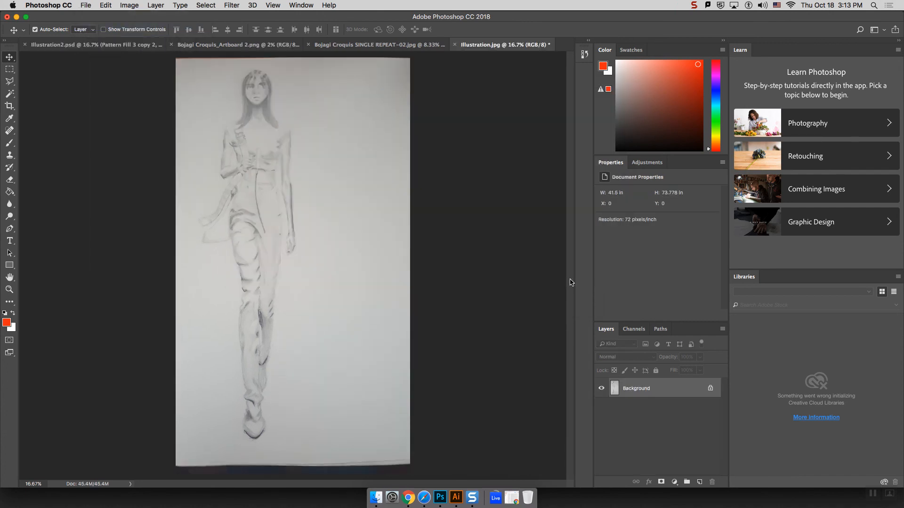
- Crop the sketch to about 27.8 by 69.9 in, removing the dark strip below and the empty paper beside the figure
{"action": "left_click", "coordinate": [10, 108]}
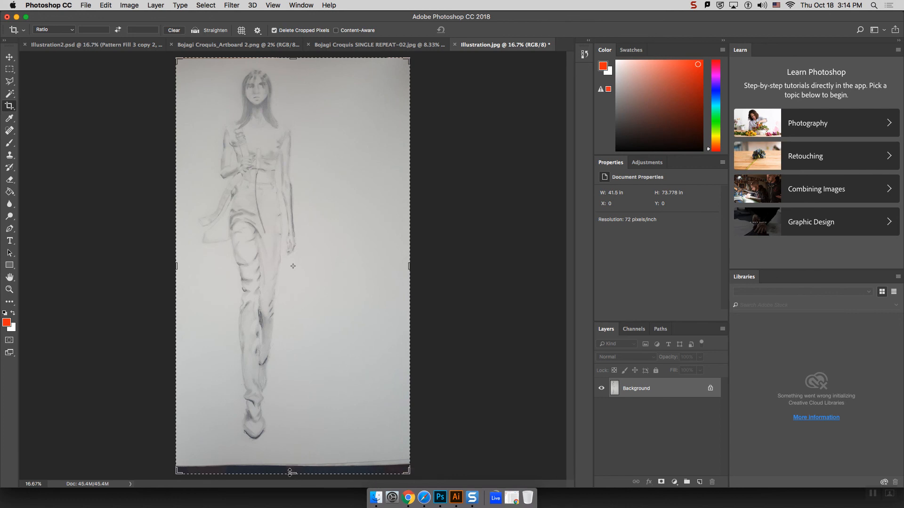
{"action": "left_click_drag", "start_coordinate": [292, 473], "coordinate": [286, 463]}
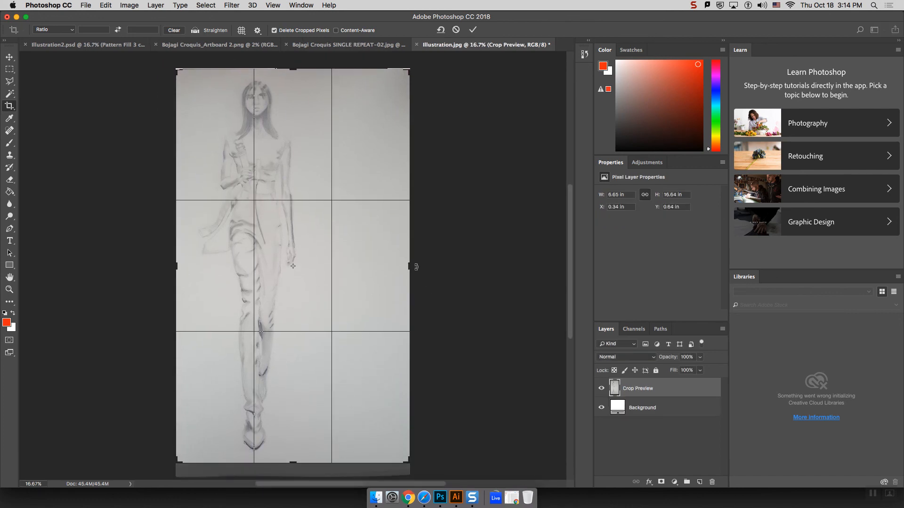
{"action": "left_click_drag", "start_coordinate": [409, 267], "coordinate": [372, 269]}
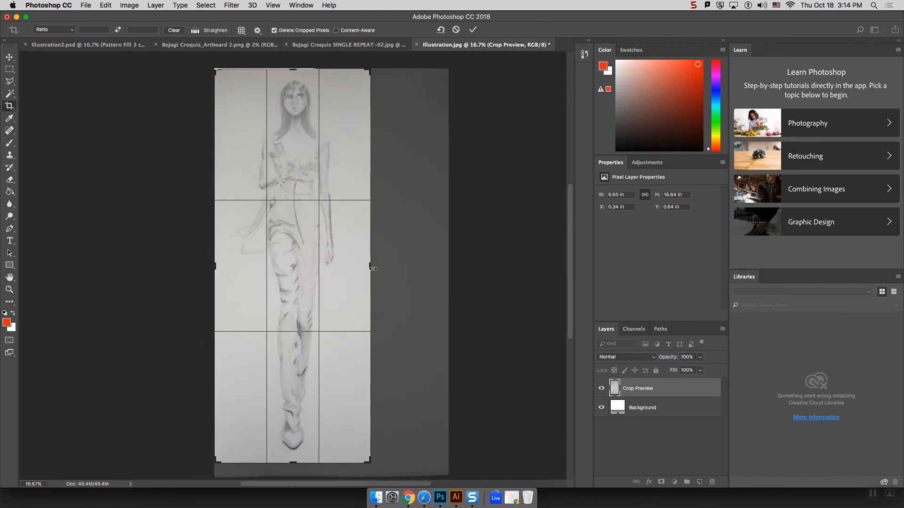
{"action": "key", "text": "Return"}
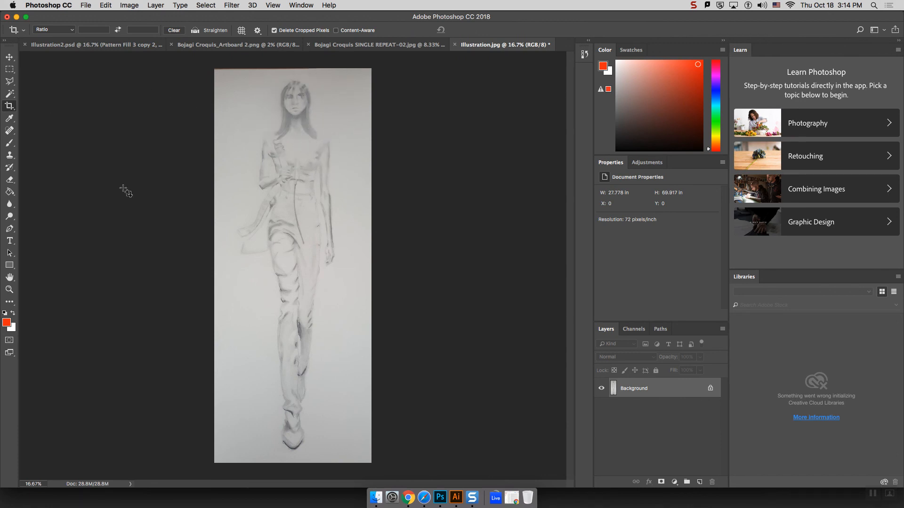
- Lighten the paper beside the figure's head and shoulder with the Dodge tool on Midtones at 18% exposure
{"action": "left_click", "coordinate": [10, 216]}
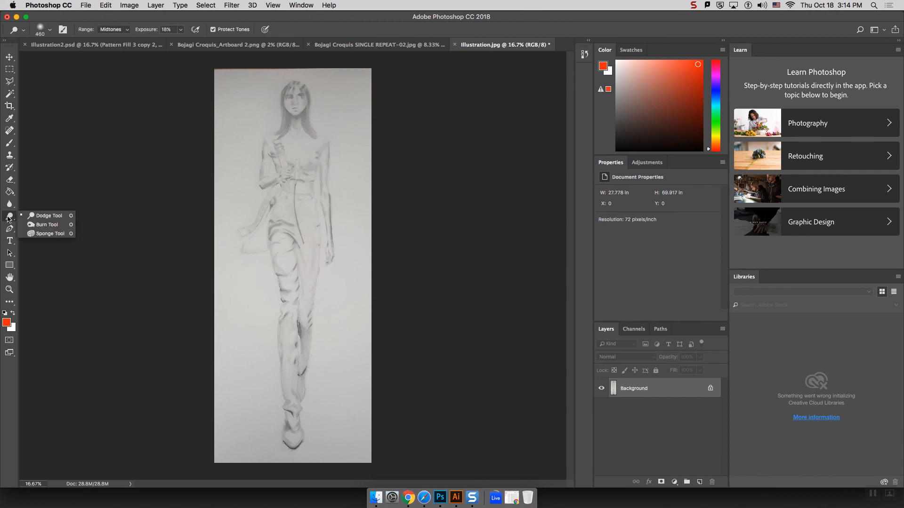
{"action": "left_click", "coordinate": [49, 215]}
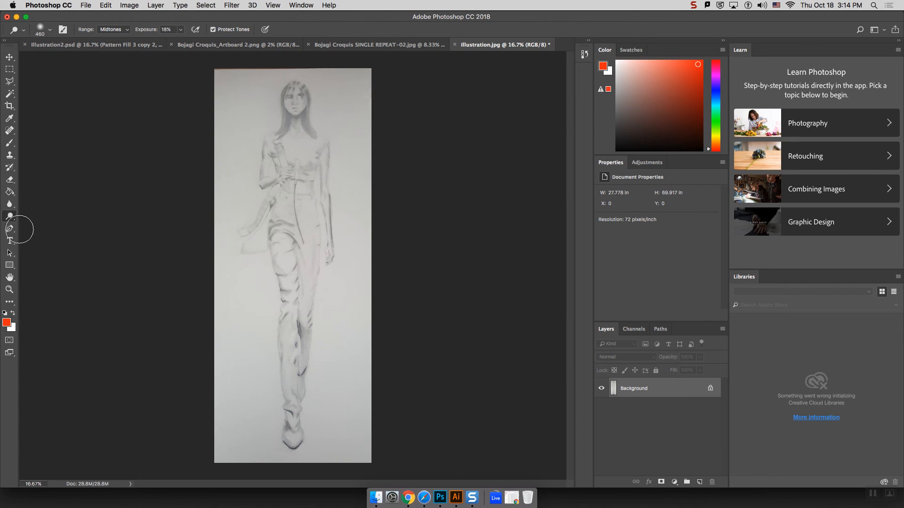
{"action": "left_click", "coordinate": [11, 218]}
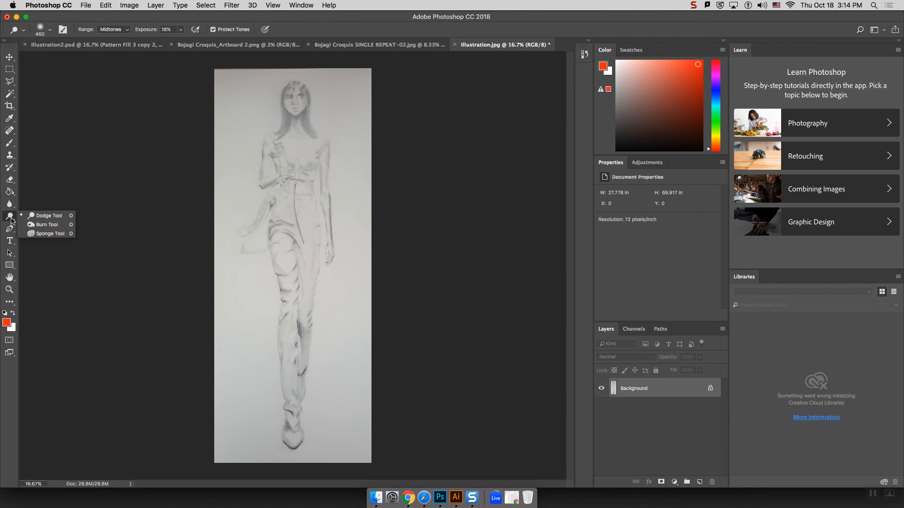
{"action": "left_click", "coordinate": [46, 217]}
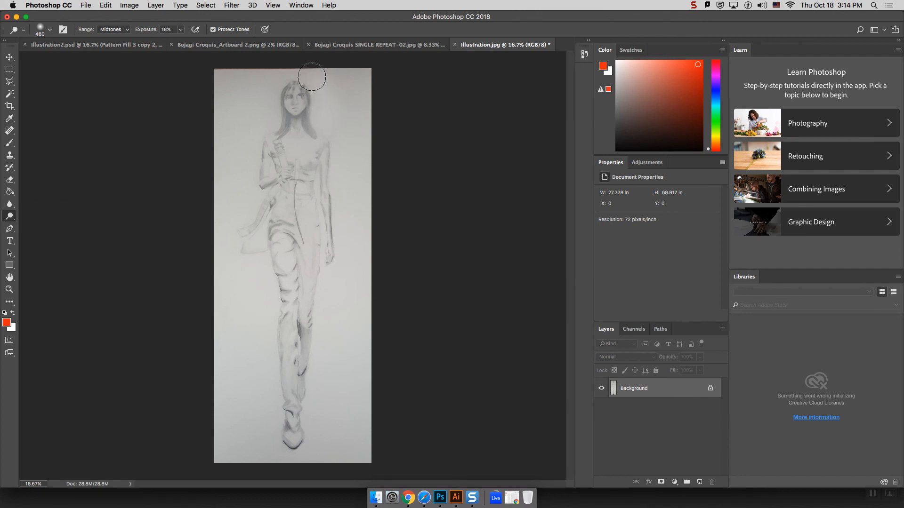
{"action": "mouse_move", "coordinate": [314, 77]}
{"action": "left_mouse_down"}
{"action": "mouse_move", "coordinate": [333, 90]}
{"action": "mouse_move", "coordinate": [335, 119]}
{"action": "left_mouse_up"}
{"action": "left_click_drag", "start_coordinate": [322, 77], "coordinate": [369, 131]}
{"action": "mouse_move", "coordinate": [359, 147]}
{"action": "left_mouse_down"}
{"action": "mouse_move", "coordinate": [347, 187]}
{"action": "mouse_move", "coordinate": [351, 179]}
{"action": "mouse_move", "coordinate": [357, 191]}
{"action": "mouse_move", "coordinate": [339, 153]}
{"action": "left_mouse_up"}
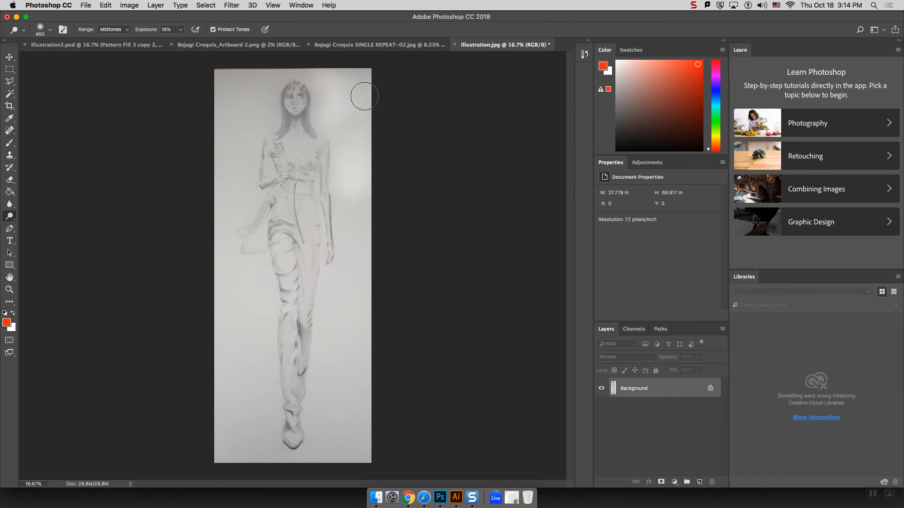
- Raise the Dodge exposure to 60% and lighten the paper around the figure's head and shoulders
{"action": "left_click", "coordinate": [181, 29]}
{"action": "left_click_drag", "start_coordinate": [182, 42], "coordinate": [192, 44]}
{"action": "mouse_move", "coordinate": [249, 91]}
{"action": "left_mouse_down"}
{"action": "mouse_move", "coordinate": [222, 156]}
{"action": "mouse_move", "coordinate": [280, 69]}
{"action": "mouse_move", "coordinate": [263, 115]}
{"action": "mouse_move", "coordinate": [271, 88]}
{"action": "mouse_move", "coordinate": [316, 115]}
{"action": "mouse_move", "coordinate": [331, 87]}
{"action": "mouse_move", "coordinate": [366, 114]}
{"action": "mouse_move", "coordinate": [312, 86]}
{"action": "mouse_move", "coordinate": [352, 128]}
{"action": "mouse_move", "coordinate": [363, 86]}
{"action": "left_mouse_up"}
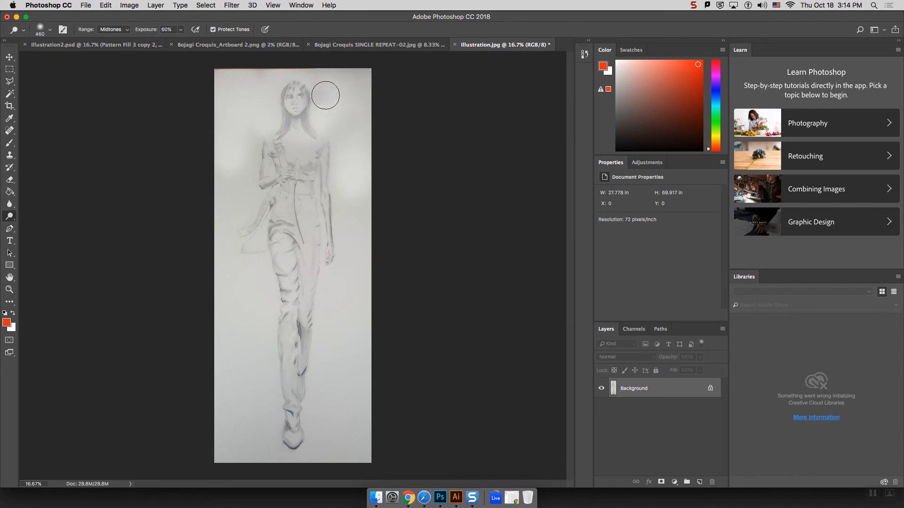
- Undo the Dodge strokes around the figure's head and shoulders
{"action": "key", "text": "super+z"}
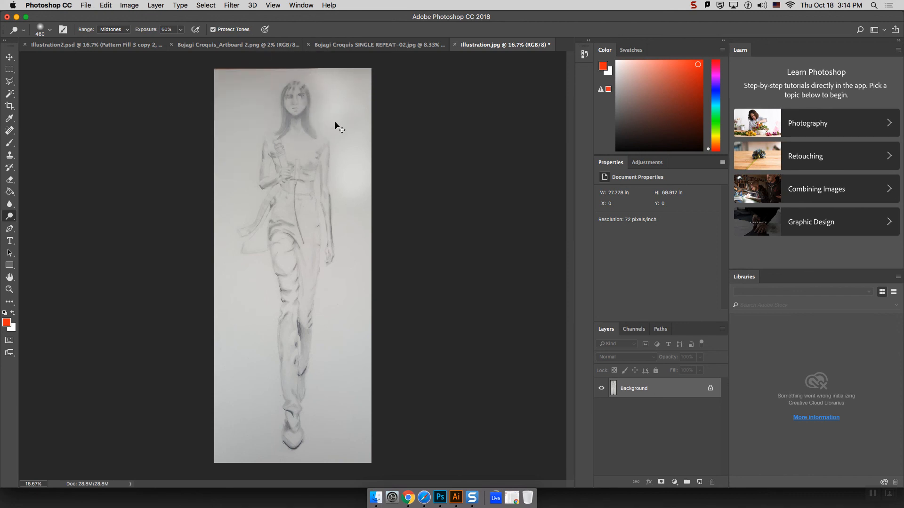
{"action": "key", "text": "alt+super+z"}
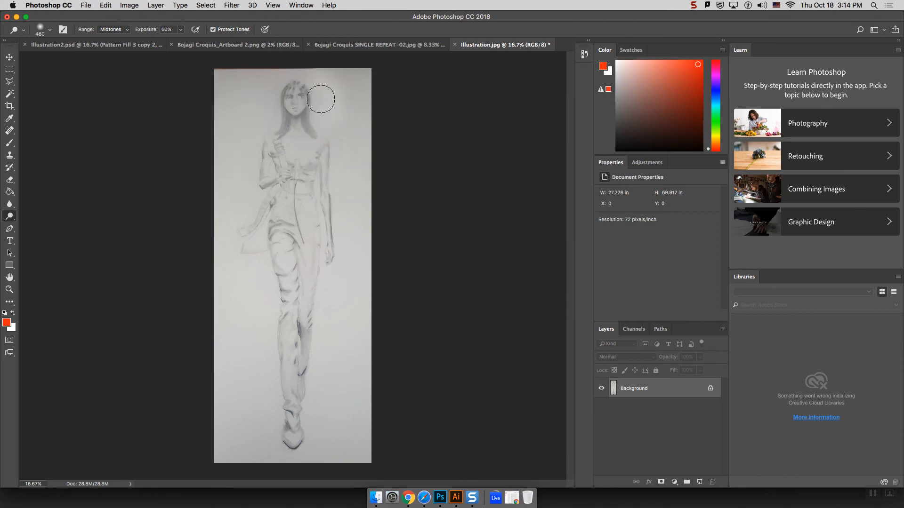
{"action": "left_click", "coordinate": [105, 5]}
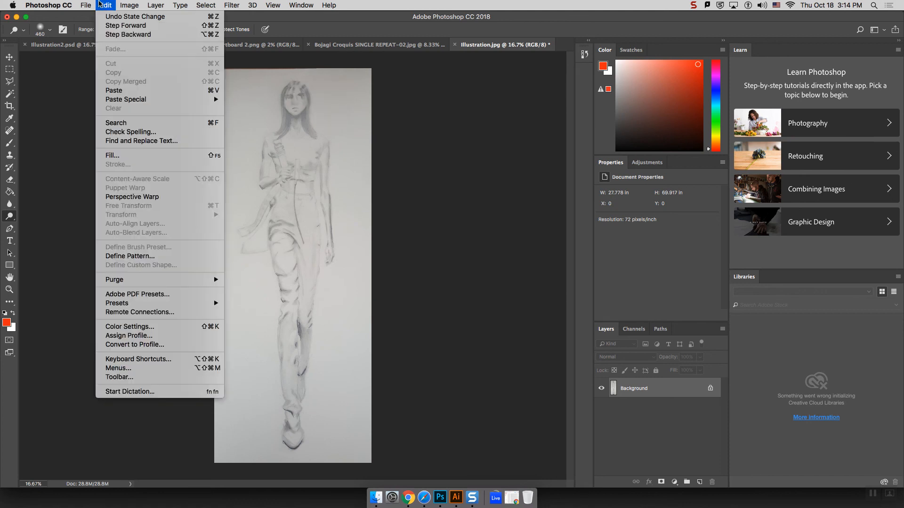
- Enlarge the Dodge brush to 1760 px and lighten the upper half of the sketch
{"action": "left_click", "coordinate": [49, 29]}
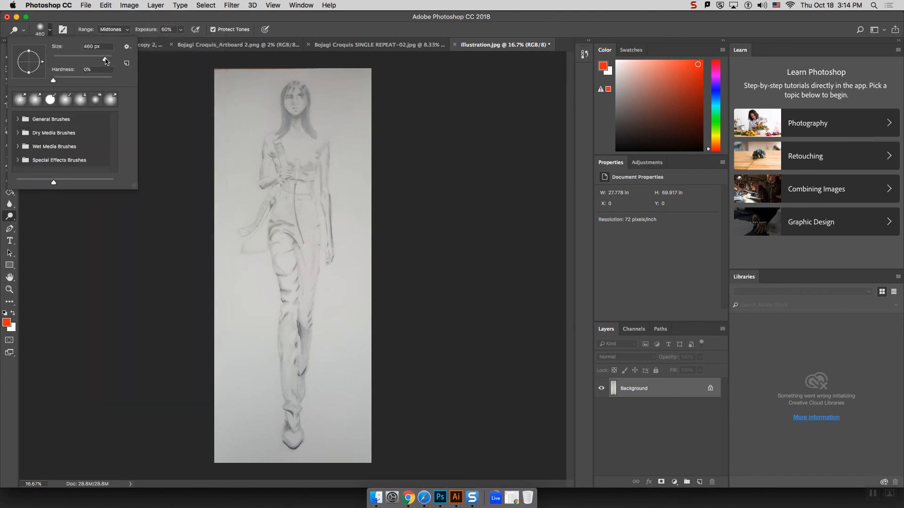
{"action": "left_click_drag", "start_coordinate": [105, 59], "coordinate": [107, 60]}
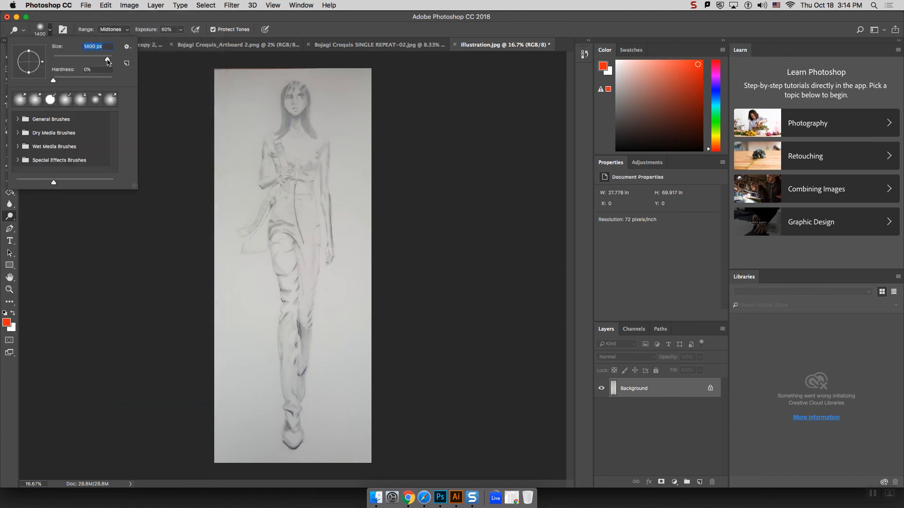
{"action": "left_click", "coordinate": [290, 85]}
{"action": "mouse_move", "coordinate": [256, 88]}
{"action": "left_mouse_down"}
{"action": "mouse_move", "coordinate": [346, 103]}
{"action": "mouse_move", "coordinate": [338, 147]}
{"action": "mouse_move", "coordinate": [260, 156]}
{"action": "mouse_move", "coordinate": [341, 186]}
{"action": "left_mouse_up"}
{"action": "left_click", "coordinate": [304, 201]}
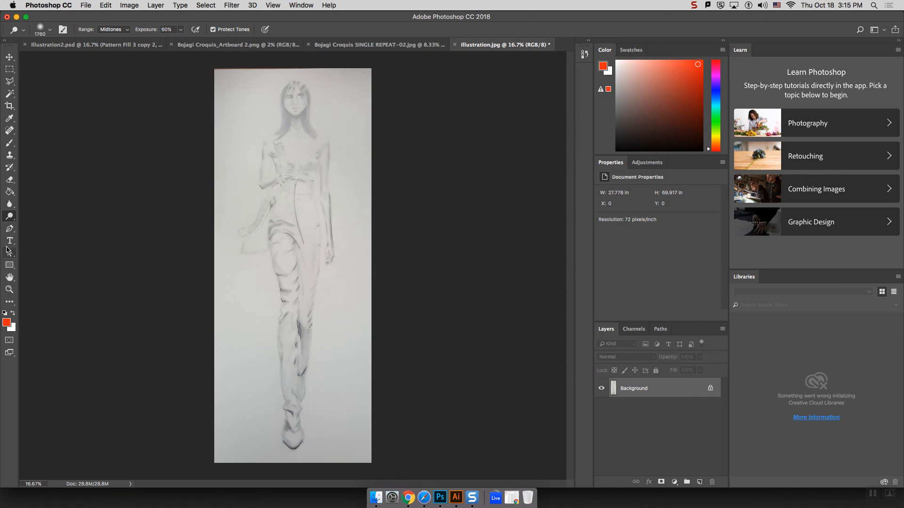
- Darken the figure's face and hair using the Burn tool with a 169 px brush on Midtones at 50% exposure
{"action": "left_click", "coordinate": [9, 229]}
{"action": "right_click", "coordinate": [9, 231]}
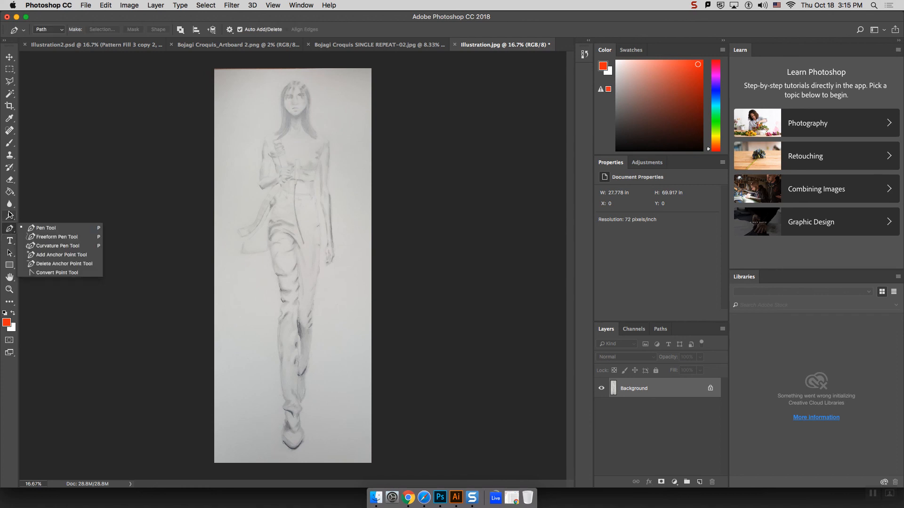
{"action": "left_click", "coordinate": [11, 216]}
{"action": "left_click", "coordinate": [10, 216]}
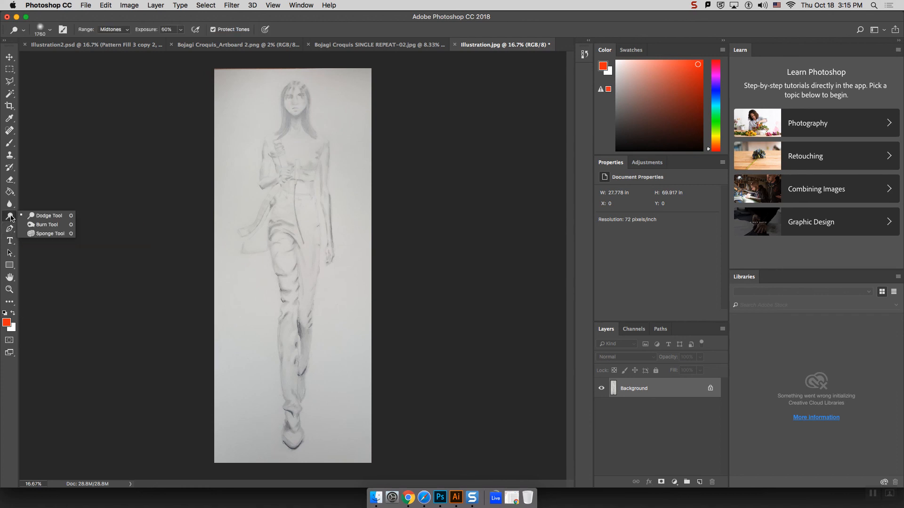
{"action": "left_click", "coordinate": [38, 226]}
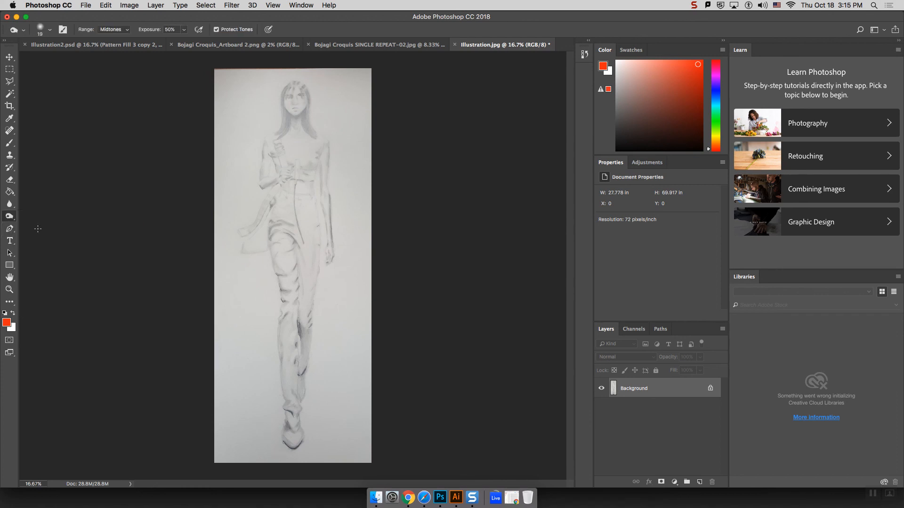
{"action": "left_click", "coordinate": [51, 29]}
{"action": "left_click_drag", "start_coordinate": [58, 57], "coordinate": [70, 60]}
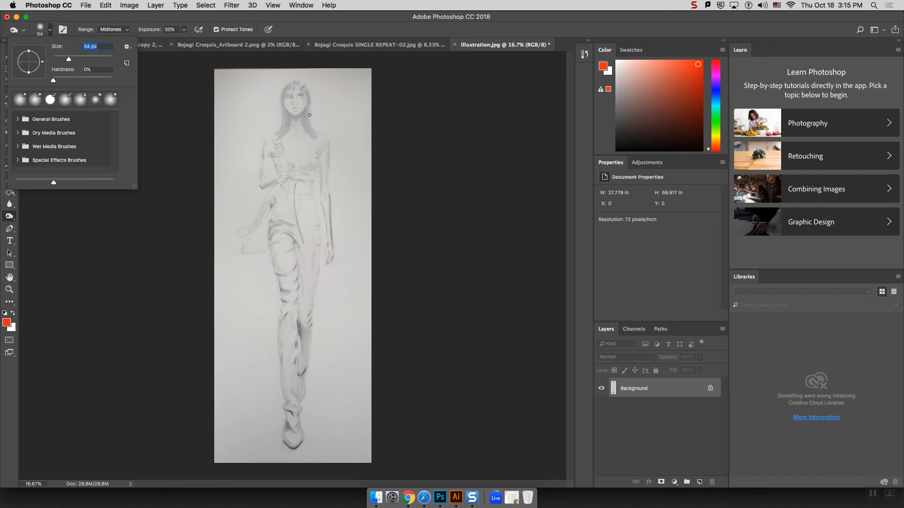
{"action": "left_click", "coordinate": [93, 59]}
{"action": "mouse_move", "coordinate": [293, 118]}
{"action": "left_mouse_down"}
{"action": "mouse_move", "coordinate": [285, 94]}
{"action": "mouse_move", "coordinate": [303, 90]}
{"action": "mouse_move", "coordinate": [304, 132]}
{"action": "mouse_move", "coordinate": [295, 118]}
{"action": "mouse_move", "coordinate": [283, 136]}
{"action": "mouse_move", "coordinate": [289, 115]}
{"action": "left_mouse_up"}
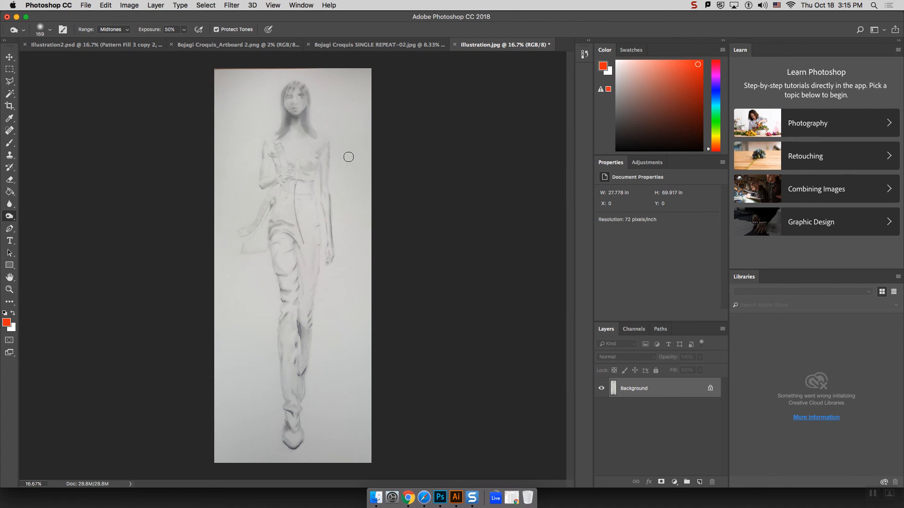
- Undo the latest Burn strokes on the figure's face and hair
{"action": "key", "text": "super+z"}
{"action": "key", "text": "super+z"}
{"action": "key", "text": "super+z"}
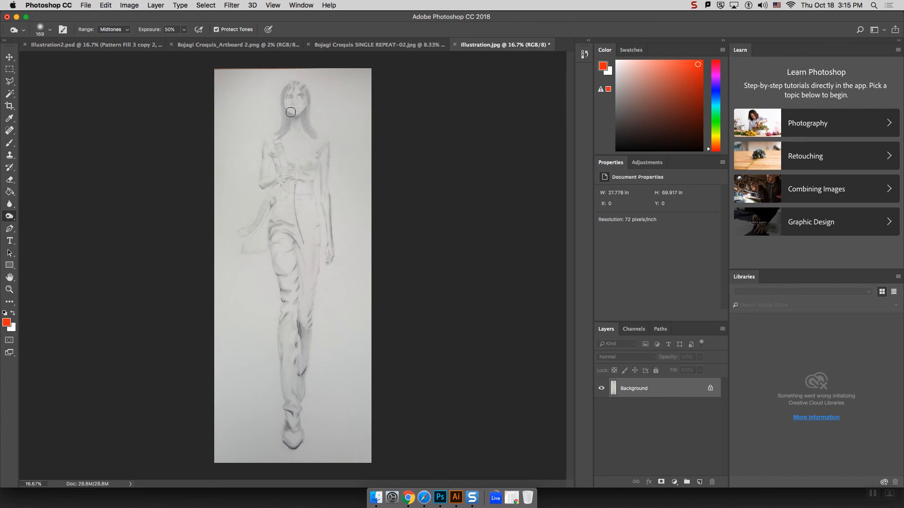
- Try darkening the figure's face, neck, chest and arms with the 169 px Burn brush, and undo the strokes
{"action": "mouse_move", "coordinate": [292, 116]}
{"action": "left_mouse_down"}
{"action": "mouse_move", "coordinate": [295, 86]}
{"action": "mouse_move", "coordinate": [301, 108]}
{"action": "mouse_move", "coordinate": [295, 118]}
{"action": "mouse_move", "coordinate": [297, 93]}
{"action": "mouse_move", "coordinate": [290, 96]}
{"action": "mouse_move", "coordinate": [282, 135]}
{"action": "mouse_move", "coordinate": [299, 112]}
{"action": "mouse_move", "coordinate": [308, 134]}
{"action": "left_mouse_up"}
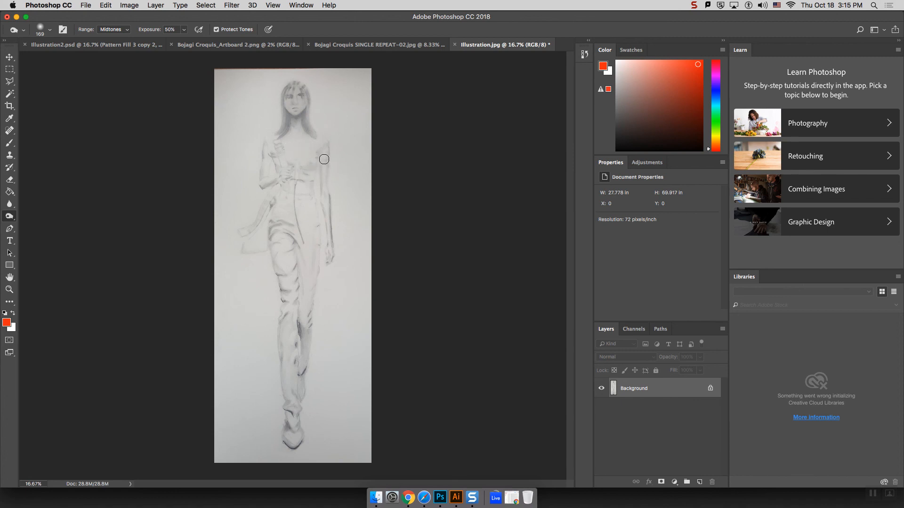
{"action": "mouse_move", "coordinate": [324, 160]}
{"action": "left_mouse_down"}
{"action": "mouse_move", "coordinate": [309, 176]}
{"action": "mouse_move", "coordinate": [271, 173]}
{"action": "mouse_move", "coordinate": [315, 162]}
{"action": "mouse_move", "coordinate": [282, 157]}
{"action": "mouse_move", "coordinate": [262, 170]}
{"action": "mouse_move", "coordinate": [262, 183]}
{"action": "mouse_move", "coordinate": [267, 153]}
{"action": "mouse_move", "coordinate": [304, 145]}
{"action": "mouse_move", "coordinate": [279, 144]}
{"action": "mouse_move", "coordinate": [318, 196]}
{"action": "left_mouse_up"}
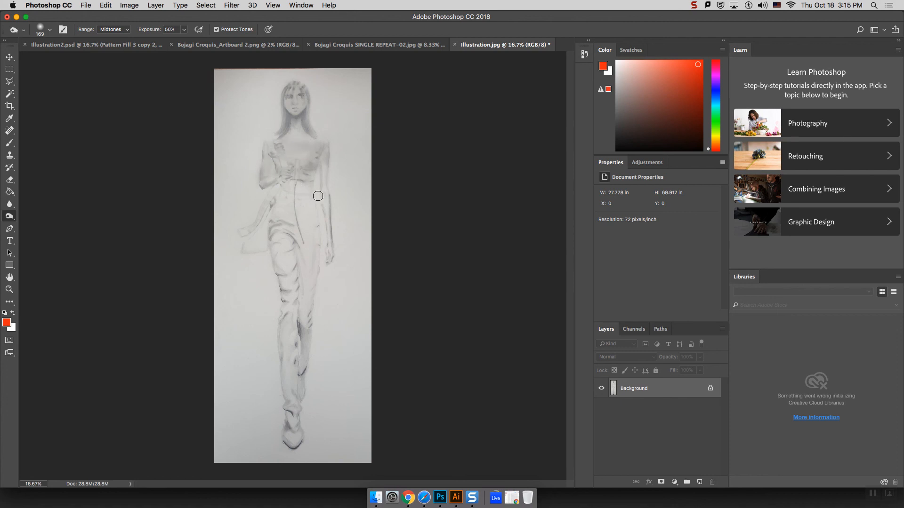
{"action": "key", "text": "super+z"}
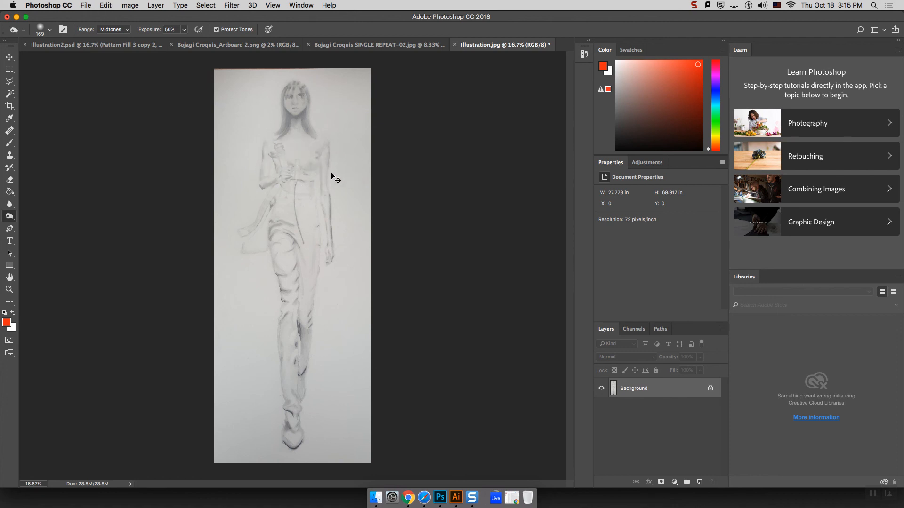
{"action": "key", "text": "super+z"}
{"action": "key", "text": "super+z"}
{"action": "key", "text": "alt+super+z"}
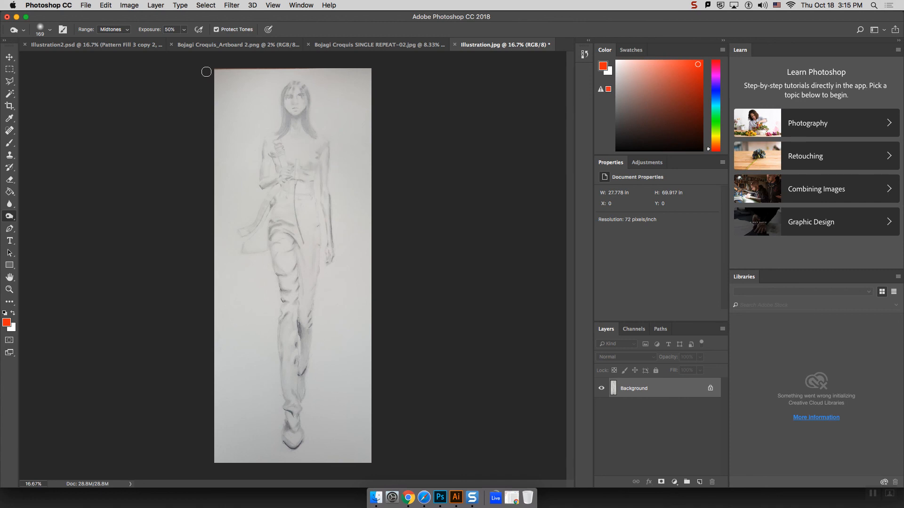
- Set the Burn tool's tonal range to Shadows
{"action": "left_click", "coordinate": [111, 31]}
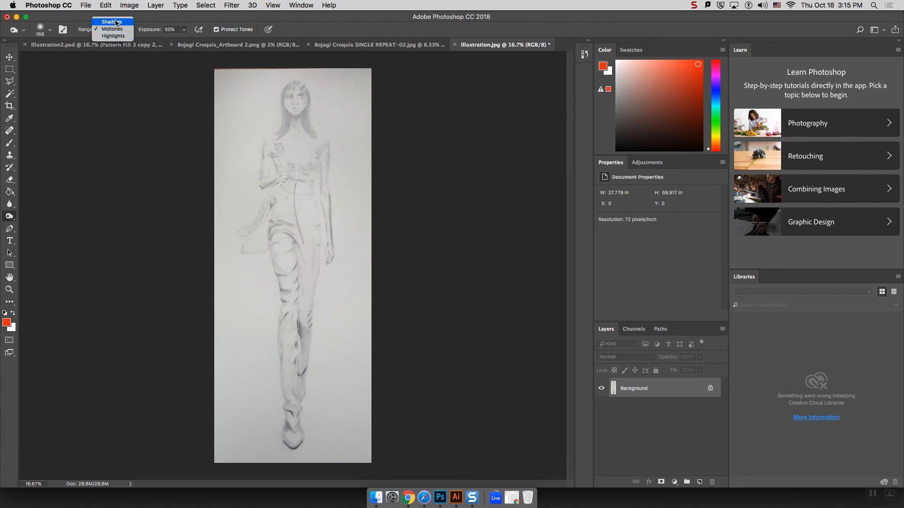
{"action": "left_click", "coordinate": [112, 22]}
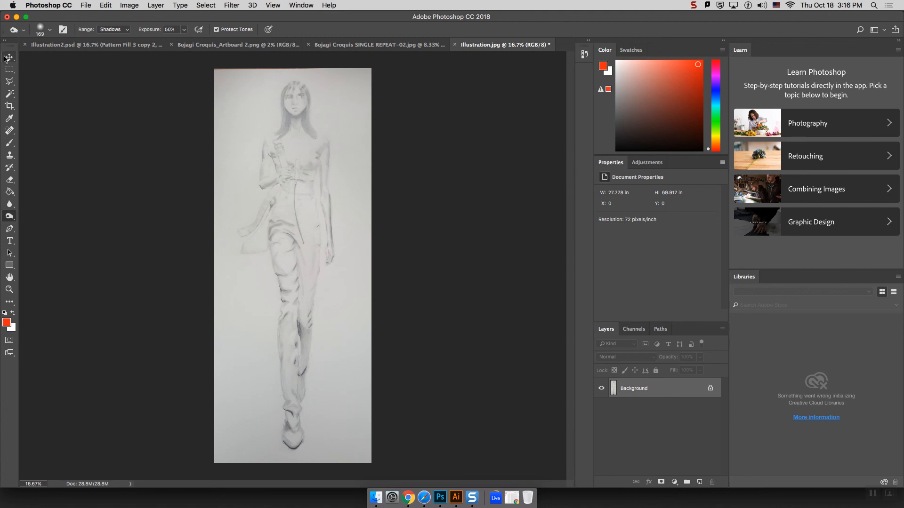
- Try covering the speck beside the lower leg and the dark leg marks with the 51 px Clone Stamp, and undo the cloning
{"action": "key", "text": "super+equal"}
{"action": "key", "text": "super+equal"}
{"action": "key", "text": "super+equal"}
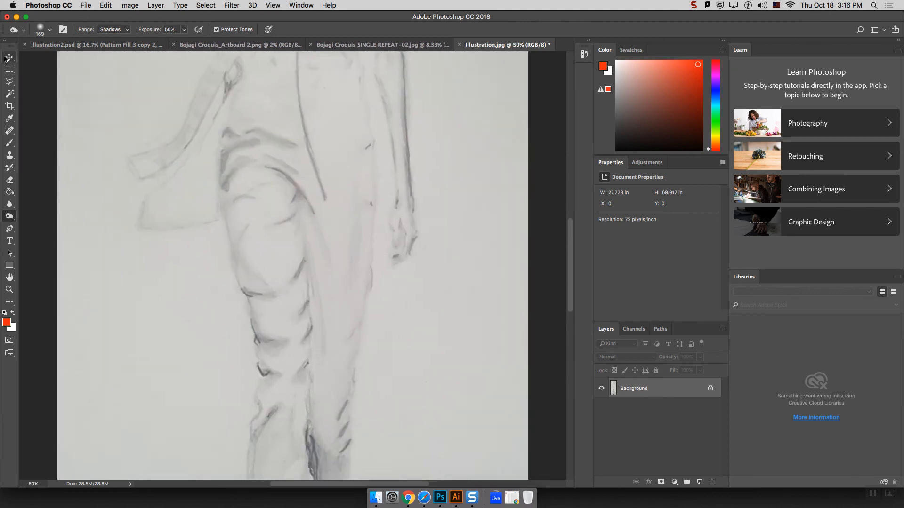
{"action": "left_click_drag", "start_coordinate": [570, 256], "coordinate": [570, 341]}
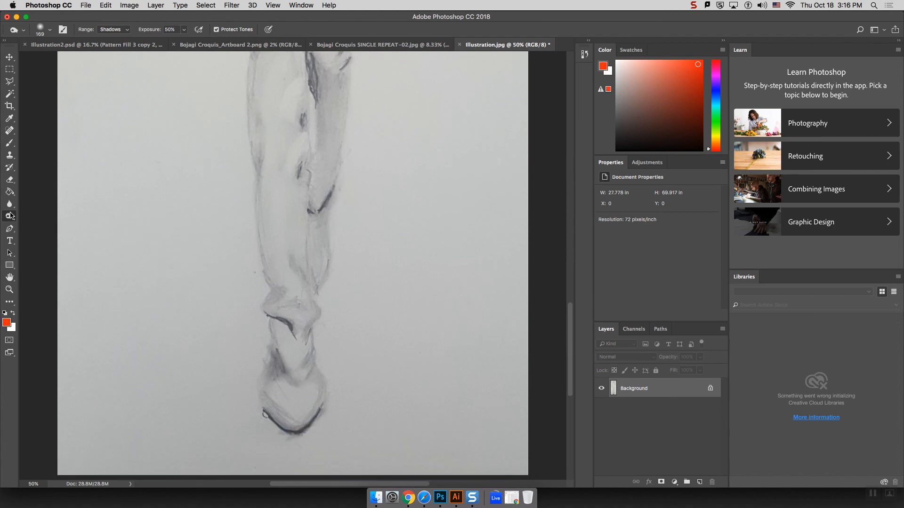
{"action": "left_click", "coordinate": [10, 156]}
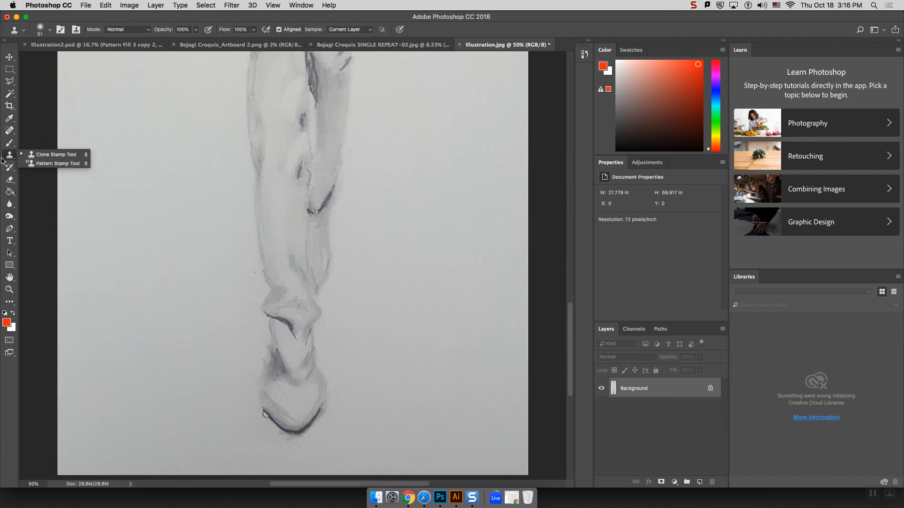
{"action": "left_click", "coordinate": [43, 156]}
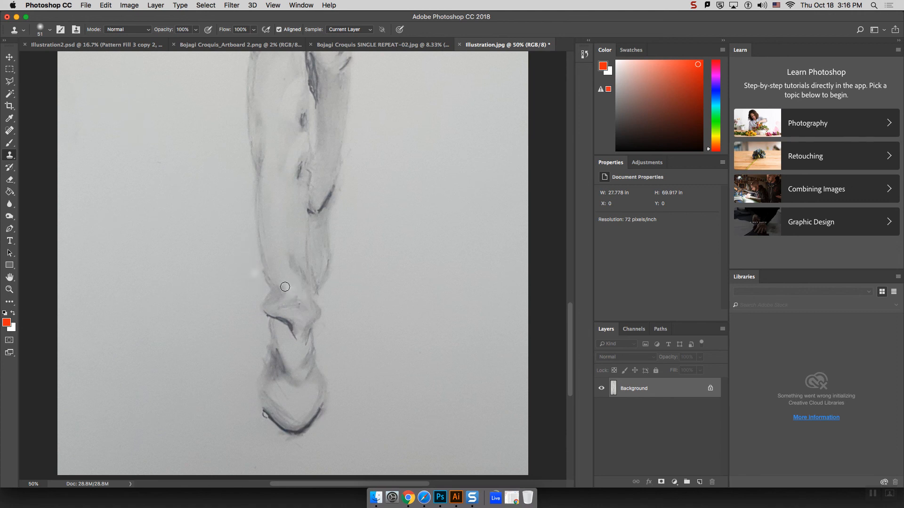
{"action": "key", "text": "super+z"}
{"action": "key", "text": "super+minus"}
{"action": "key", "text": "super+minus"}
{"action": "key", "text": "super+minus"}
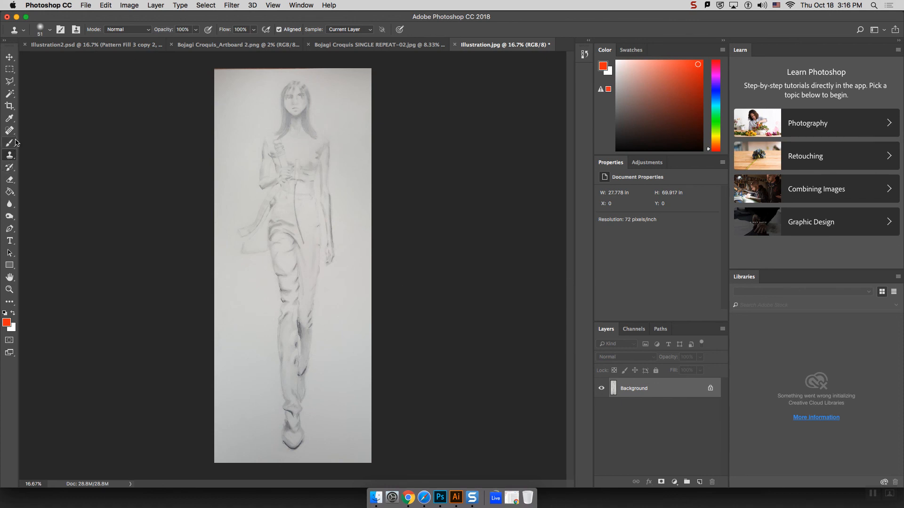
- Add a new layer above the sketch and fill it with white using the Paint Bucket
{"action": "left_click", "coordinate": [699, 482]}
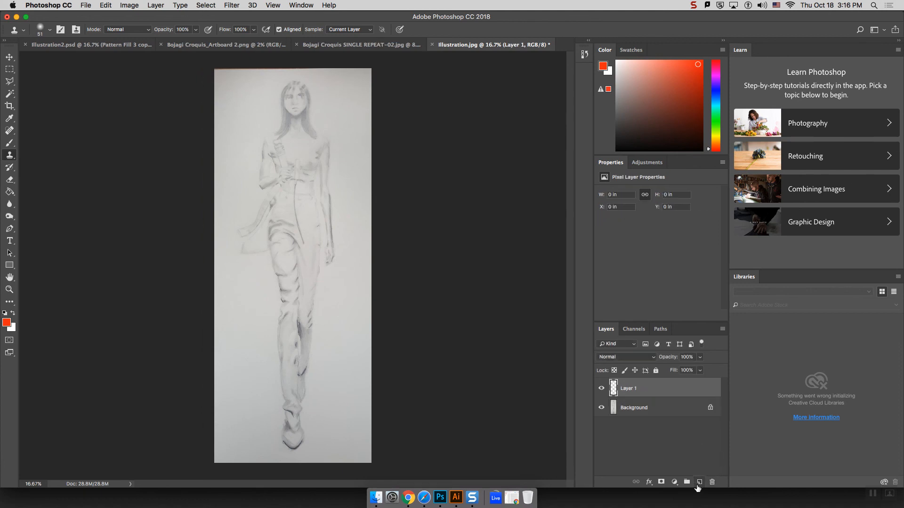
{"action": "left_click", "coordinate": [9, 192]}
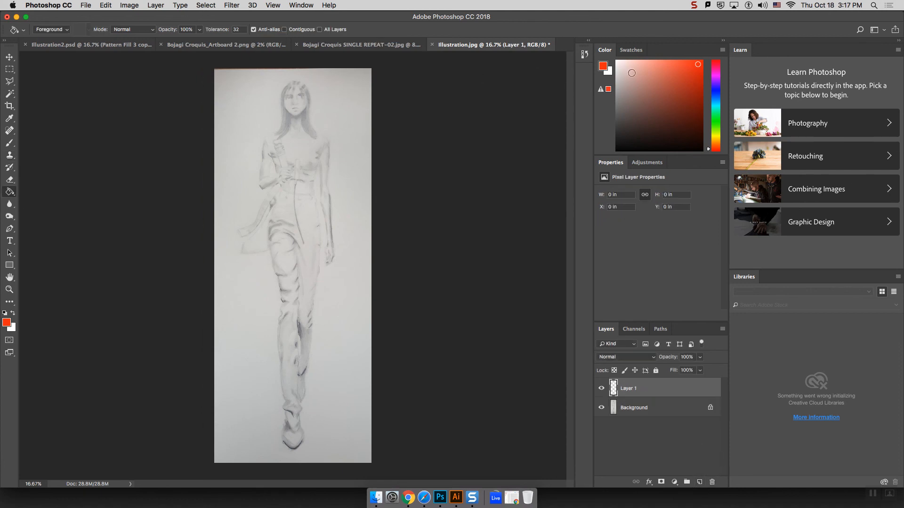
{"action": "left_click_drag", "start_coordinate": [631, 72], "coordinate": [615, 60]}
{"action": "left_click", "coordinate": [298, 276]}
- Paint a short red diagonal stroke on the white layer with a 99 px Brush at 100% hardness
{"action": "left_click", "coordinate": [10, 142]}
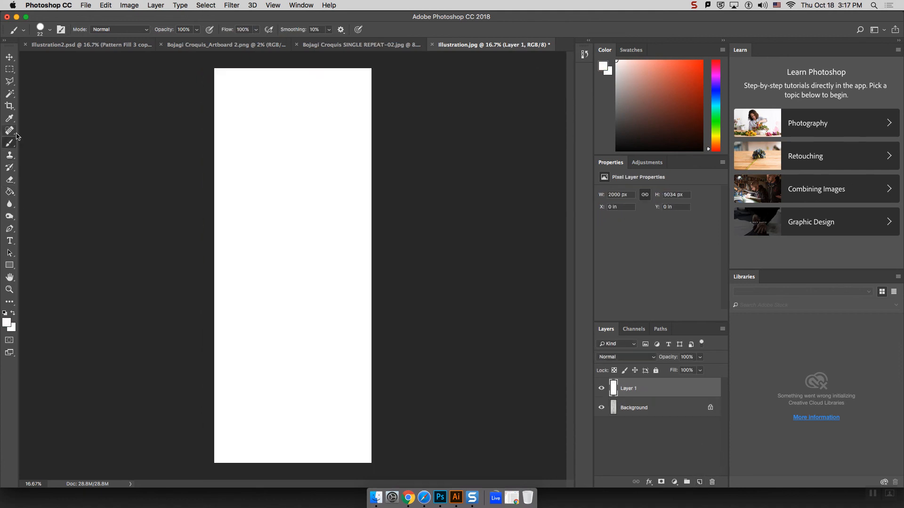
{"action": "left_click", "coordinate": [50, 30]}
{"action": "left_click_drag", "start_coordinate": [63, 59], "coordinate": [82, 59]}
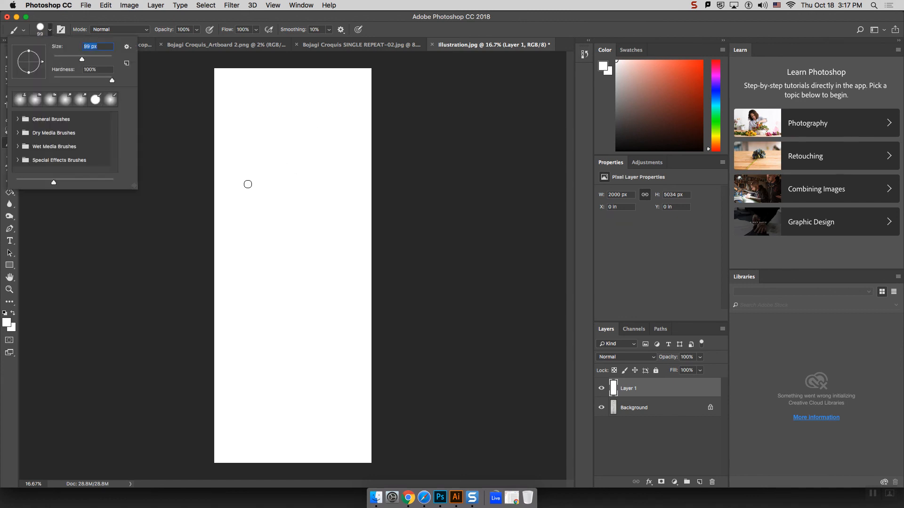
{"action": "left_click", "coordinate": [247, 184]}
{"action": "left_click", "coordinate": [697, 66]}
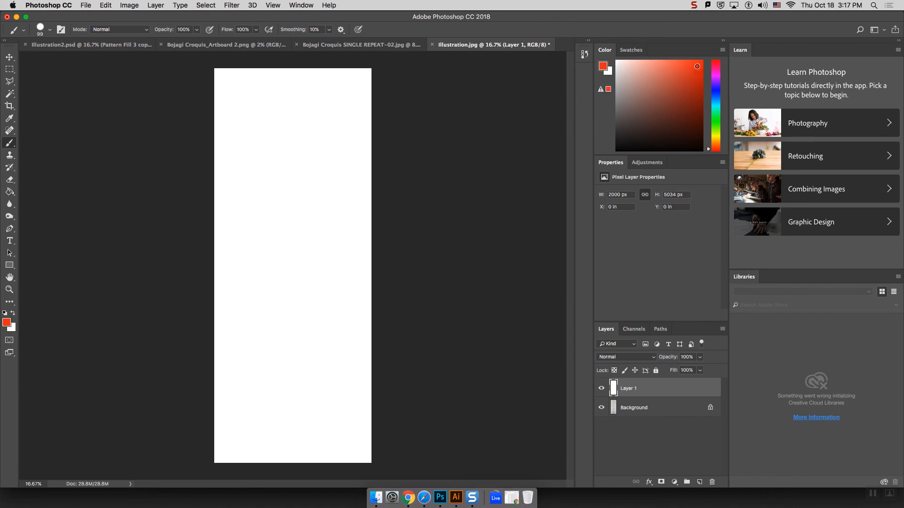
{"action": "left_click_drag", "start_coordinate": [260, 198], "coordinate": [302, 170]}
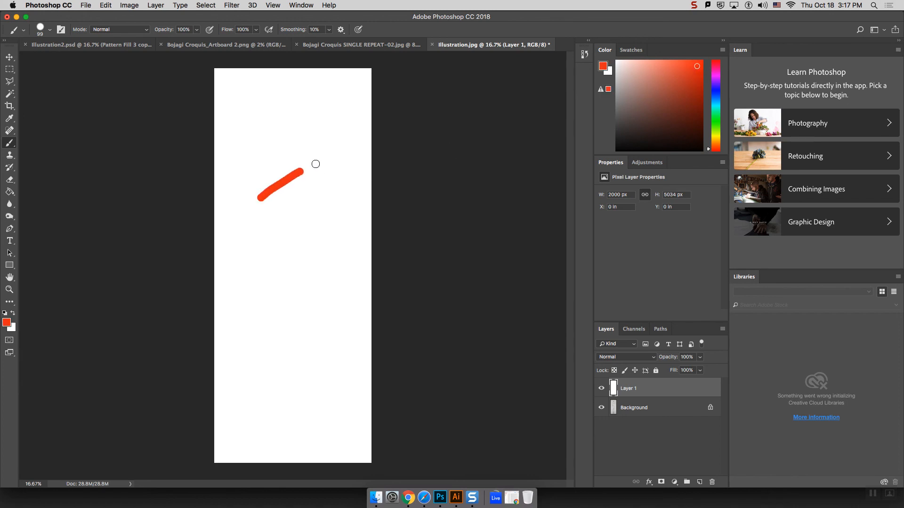
- Paint blue, green and yellow-green strokes one below another under the red stroke
{"action": "left_click", "coordinate": [715, 91]}
{"action": "left_click_drag", "start_coordinate": [262, 210], "coordinate": [306, 181]}
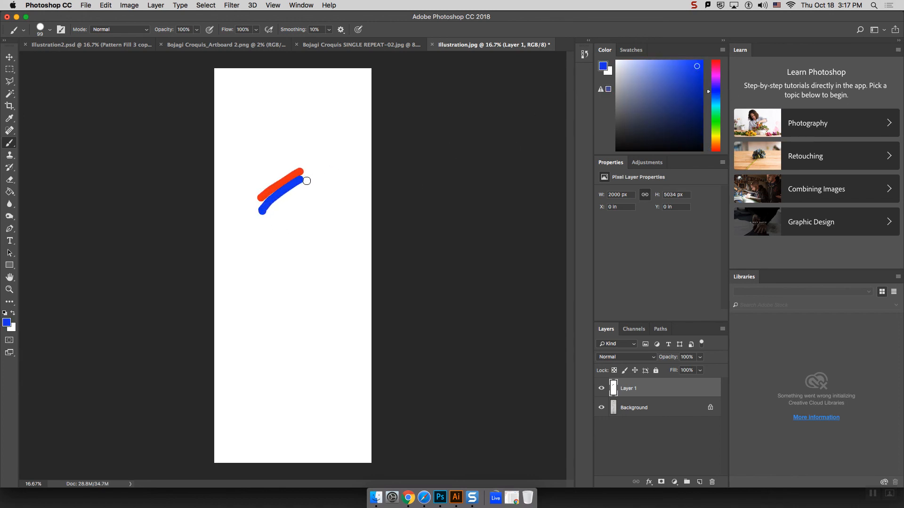
{"action": "left_click", "coordinate": [715, 115]}
{"action": "left_click_drag", "start_coordinate": [262, 219], "coordinate": [310, 188]}
{"action": "left_click", "coordinate": [714, 130]}
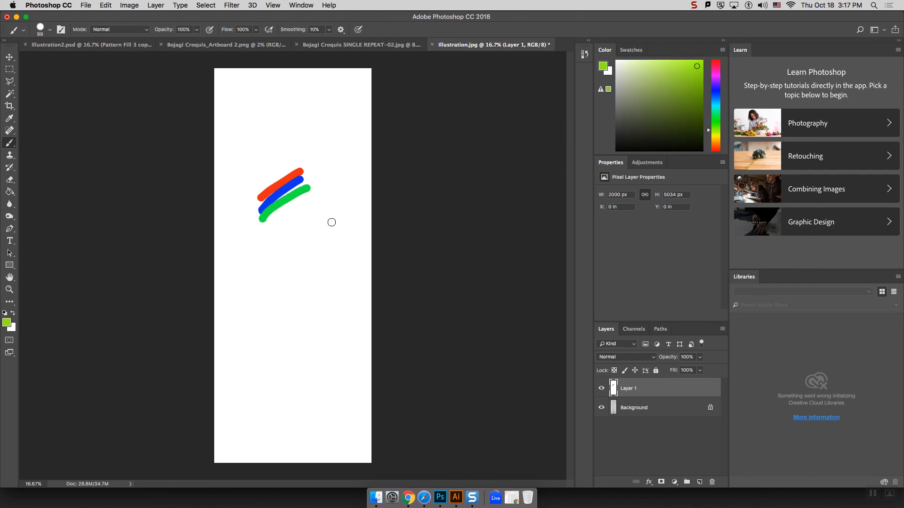
{"action": "left_click_drag", "start_coordinate": [266, 225], "coordinate": [330, 200]}
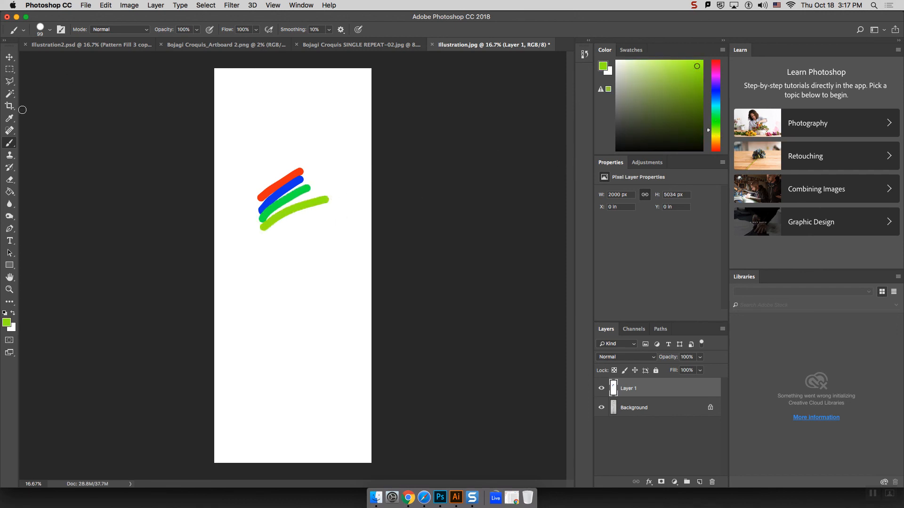
- Clone the group of coloured strokes onto the lower part of the canvas using a 492 px Clone Stamp
{"action": "left_click", "coordinate": [13, 155]}
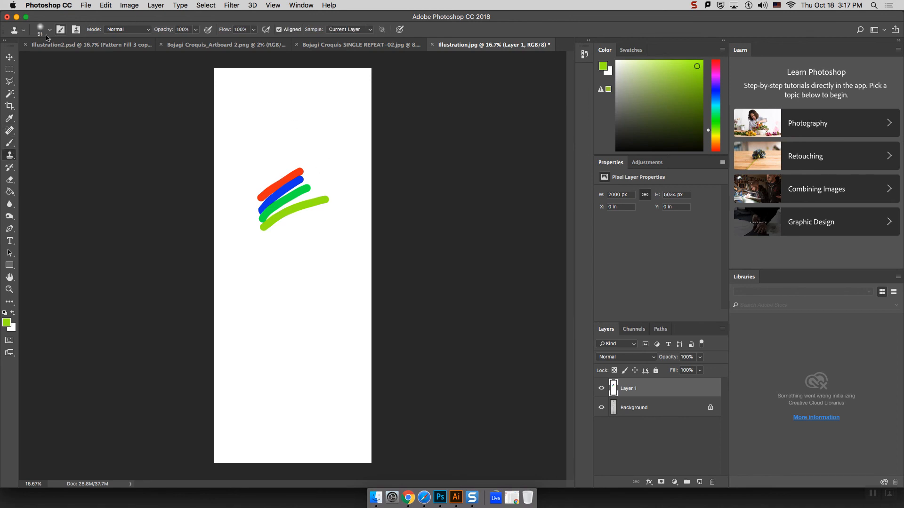
{"action": "left_click", "coordinate": [49, 31]}
{"action": "left_click", "coordinate": [106, 58]}
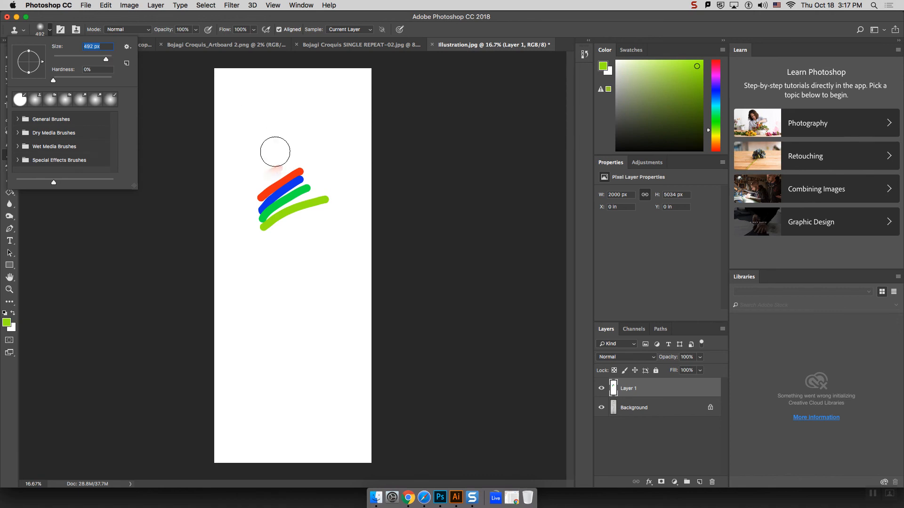
{"action": "left_click", "coordinate": [294, 190], "text": "alt"}
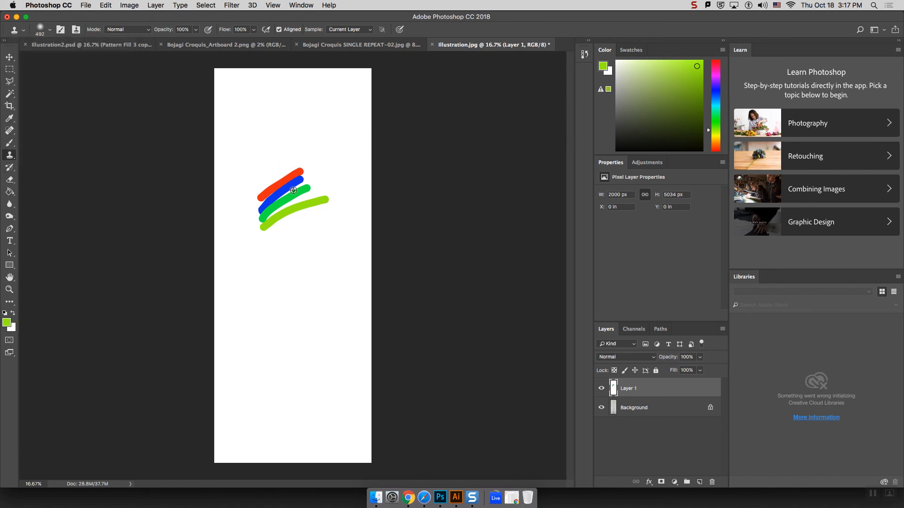
{"action": "mouse_move", "coordinate": [281, 310]}
{"action": "left_mouse_down"}
{"action": "mouse_move", "coordinate": [308, 368]}
{"action": "mouse_move", "coordinate": [297, 360]}
{"action": "mouse_move", "coordinate": [273, 390]}
{"action": "mouse_move", "coordinate": [327, 356]}
{"action": "mouse_move", "coordinate": [313, 365]}
{"action": "mouse_move", "coordinate": [309, 352]}
{"action": "mouse_move", "coordinate": [283, 384]}
{"action": "mouse_move", "coordinate": [278, 364]}
{"action": "mouse_move", "coordinate": [292, 397]}
{"action": "left_mouse_up"}
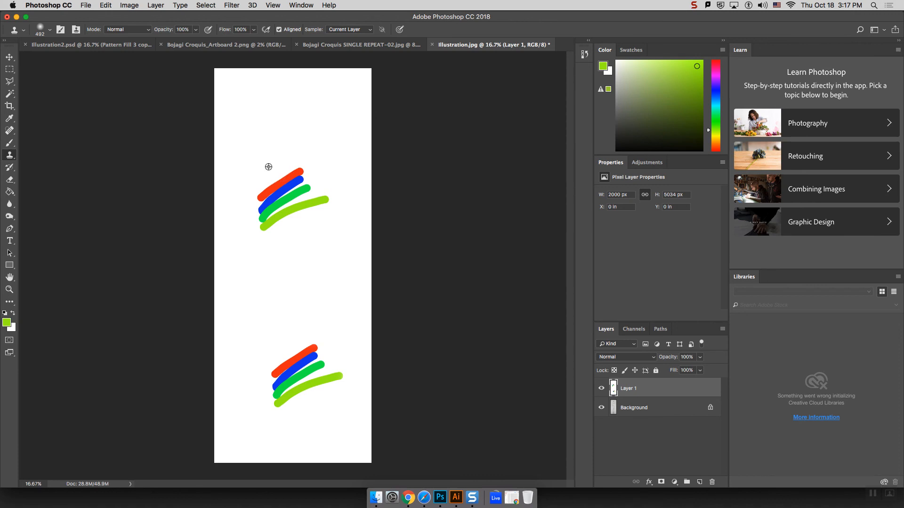
- Sample the white area just above the upper strokes and clone over both stroke groups, erasing the upper one and shifting the lower one
{"action": "left_click", "coordinate": [265, 165], "text": "alt"}
{"action": "mouse_move", "coordinate": [272, 189]}
{"action": "left_mouse_down"}
{"action": "mouse_move", "coordinate": [283, 182]}
{"action": "mouse_move", "coordinate": [274, 177]}
{"action": "mouse_move", "coordinate": [259, 202]}
{"action": "mouse_move", "coordinate": [312, 186]}
{"action": "mouse_move", "coordinate": [263, 202]}
{"action": "mouse_move", "coordinate": [282, 199]}
{"action": "mouse_move", "coordinate": [273, 203]}
{"action": "left_mouse_up"}
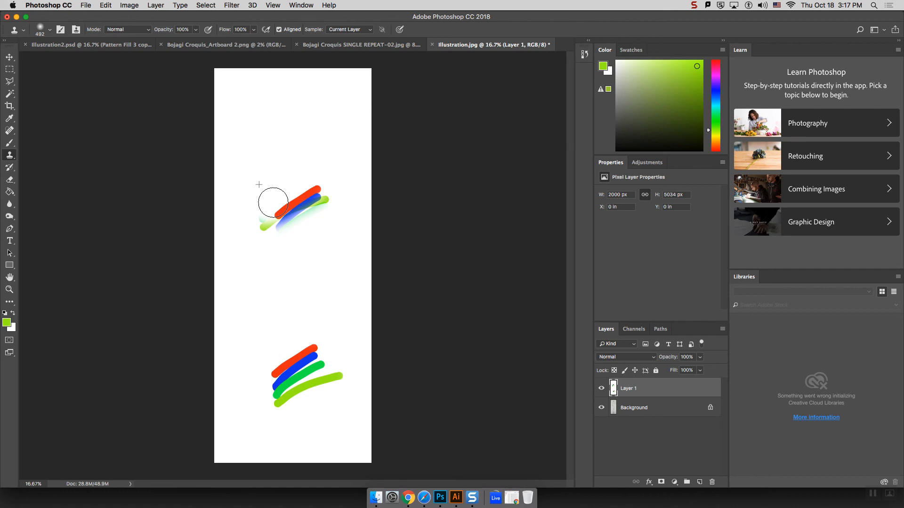
{"action": "mouse_move", "coordinate": [273, 203]}
{"action": "left_mouse_down"}
{"action": "mouse_move", "coordinate": [303, 192]}
{"action": "mouse_move", "coordinate": [258, 224]}
{"action": "mouse_move", "coordinate": [320, 198]}
{"action": "mouse_move", "coordinate": [278, 245]}
{"action": "mouse_move", "coordinate": [337, 216]}
{"action": "mouse_move", "coordinate": [285, 222]}
{"action": "mouse_move", "coordinate": [288, 185]}
{"action": "mouse_move", "coordinate": [285, 201]}
{"action": "mouse_move", "coordinate": [319, 186]}
{"action": "mouse_move", "coordinate": [264, 227]}
{"action": "mouse_move", "coordinate": [328, 201]}
{"action": "mouse_move", "coordinate": [257, 246]}
{"action": "mouse_move", "coordinate": [352, 219]}
{"action": "mouse_move", "coordinate": [288, 259]}
{"action": "left_mouse_up"}
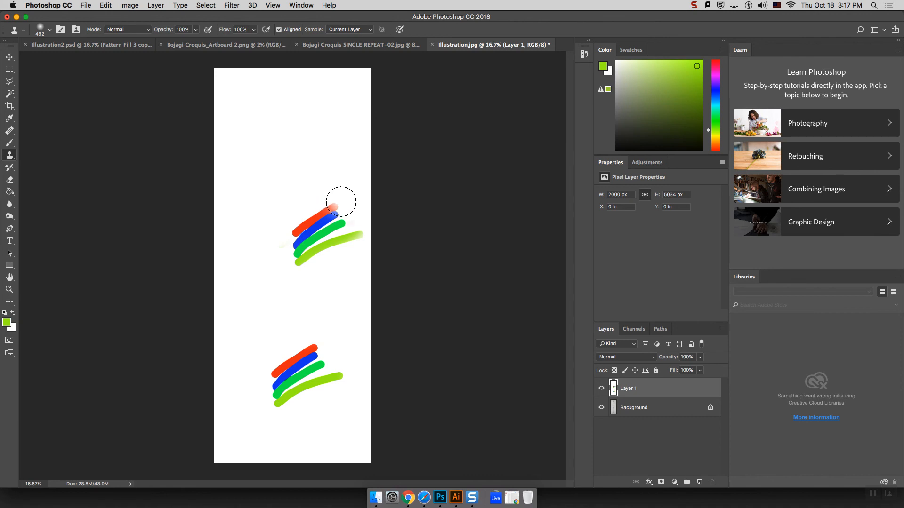
{"action": "mouse_move", "coordinate": [339, 199]}
{"action": "left_mouse_down"}
{"action": "mouse_move", "coordinate": [258, 254]}
{"action": "mouse_move", "coordinate": [350, 204]}
{"action": "mouse_move", "coordinate": [267, 254]}
{"action": "mouse_move", "coordinate": [363, 215]}
{"action": "mouse_move", "coordinate": [279, 266]}
{"action": "mouse_move", "coordinate": [356, 235]}
{"action": "mouse_move", "coordinate": [285, 275]}
{"action": "mouse_move", "coordinate": [365, 216]}
{"action": "mouse_move", "coordinate": [318, 273]}
{"action": "mouse_move", "coordinate": [323, 279]}
{"action": "mouse_move", "coordinate": [290, 268]}
{"action": "mouse_move", "coordinate": [283, 242]}
{"action": "mouse_move", "coordinate": [270, 255]}
{"action": "mouse_move", "coordinate": [271, 227]}
{"action": "mouse_move", "coordinate": [287, 193]}
{"action": "mouse_move", "coordinate": [317, 326]}
{"action": "mouse_move", "coordinate": [313, 353]}
{"action": "mouse_move", "coordinate": [325, 343]}
{"action": "mouse_move", "coordinate": [253, 376]}
{"action": "mouse_move", "coordinate": [291, 362]}
{"action": "mouse_move", "coordinate": [277, 384]}
{"action": "mouse_move", "coordinate": [305, 361]}
{"action": "mouse_move", "coordinate": [296, 375]}
{"action": "mouse_move", "coordinate": [334, 372]}
{"action": "mouse_move", "coordinate": [284, 416]}
{"action": "mouse_move", "coordinate": [325, 400]}
{"action": "left_mouse_up"}
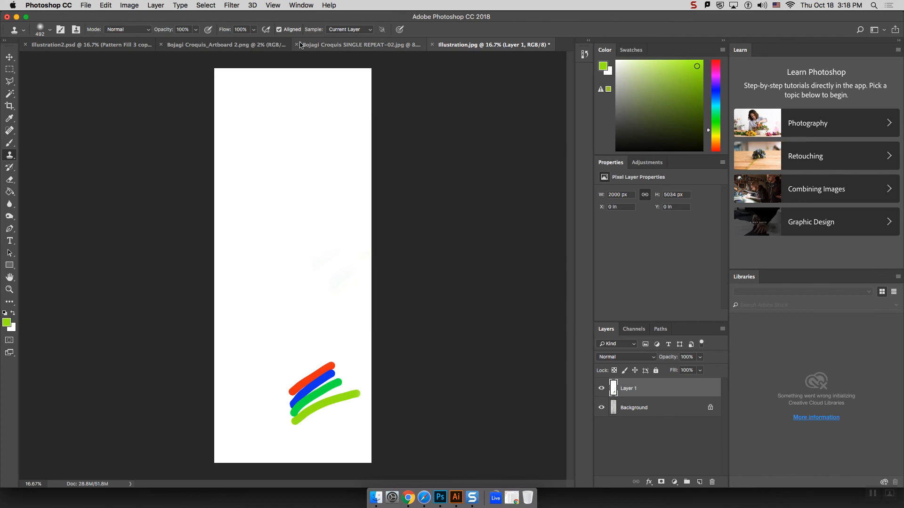
- Return to Illustration2.psd and show the Pattern Fill 3 copy and Pattern Fill 3 copy 2 layers
{"action": "left_click", "coordinate": [79, 47]}
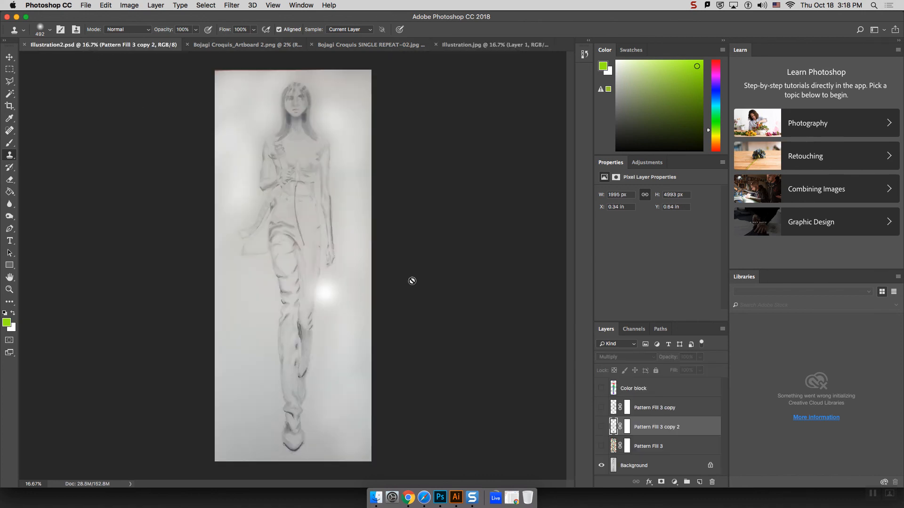
{"action": "left_click", "coordinate": [599, 428]}
{"action": "left_click", "coordinate": [600, 406]}
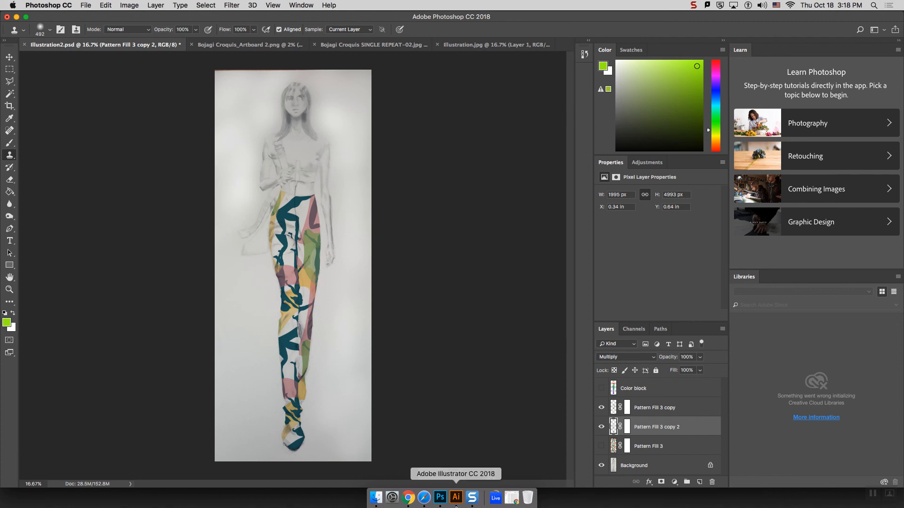
- Switch to Chrome and open the second Amazon Photos tab to examine the example fashion illustration with pattern-filled garments
{"action": "left_click", "coordinate": [408, 498]}
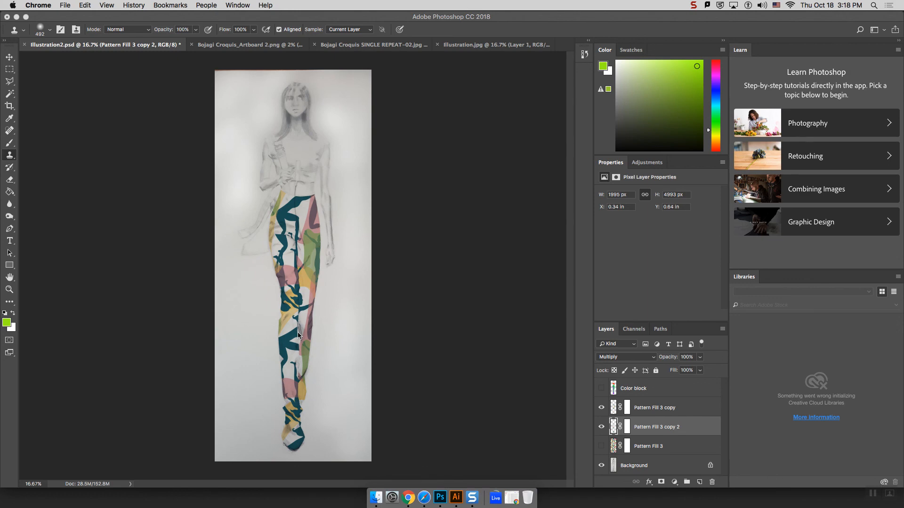
{"action": "left_click", "coordinate": [424, 498]}
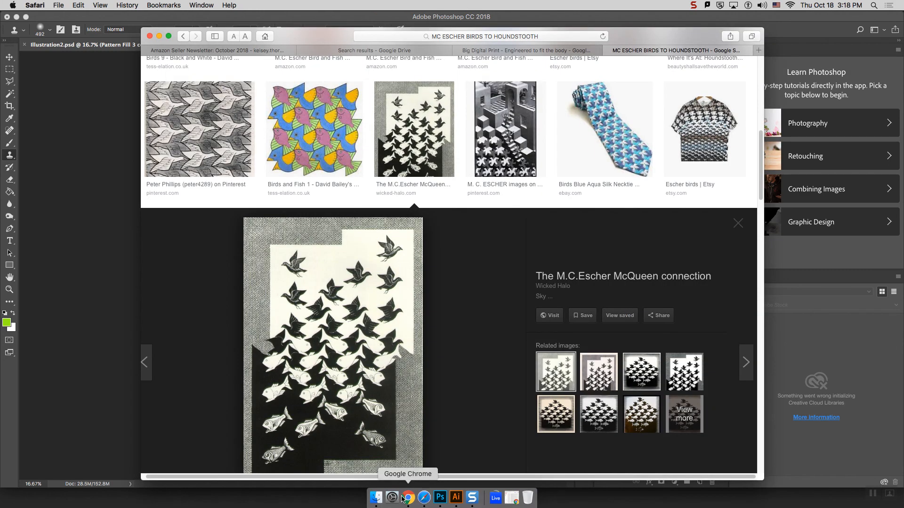
{"action": "left_click", "coordinate": [403, 498]}
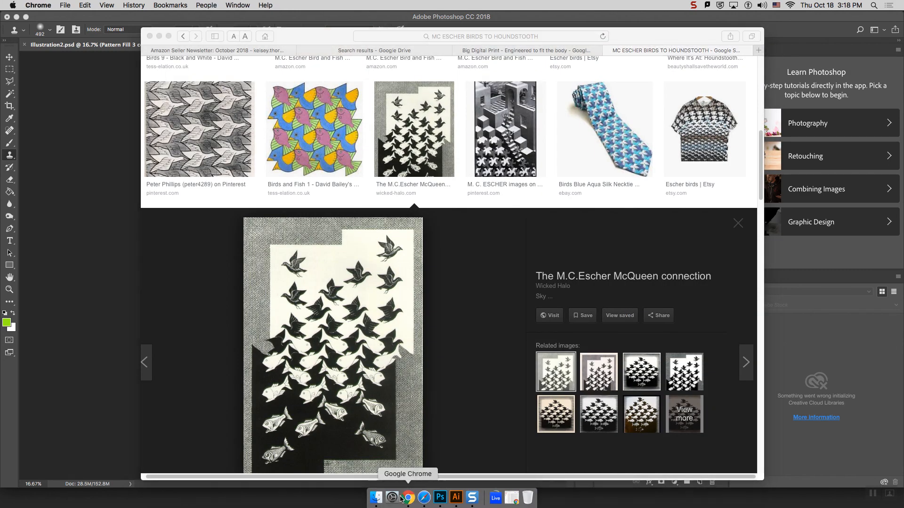
{"action": "left_click", "coordinate": [512, 498]}
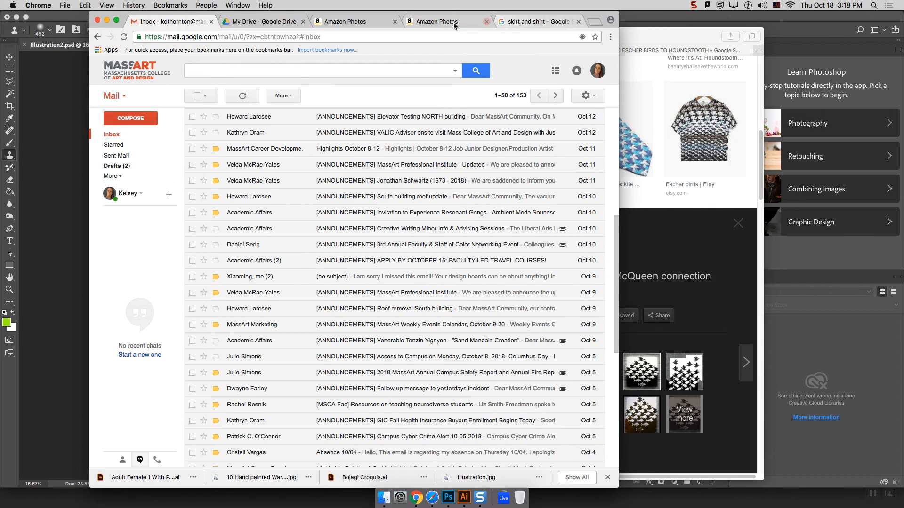
{"action": "left_click", "coordinate": [441, 23]}
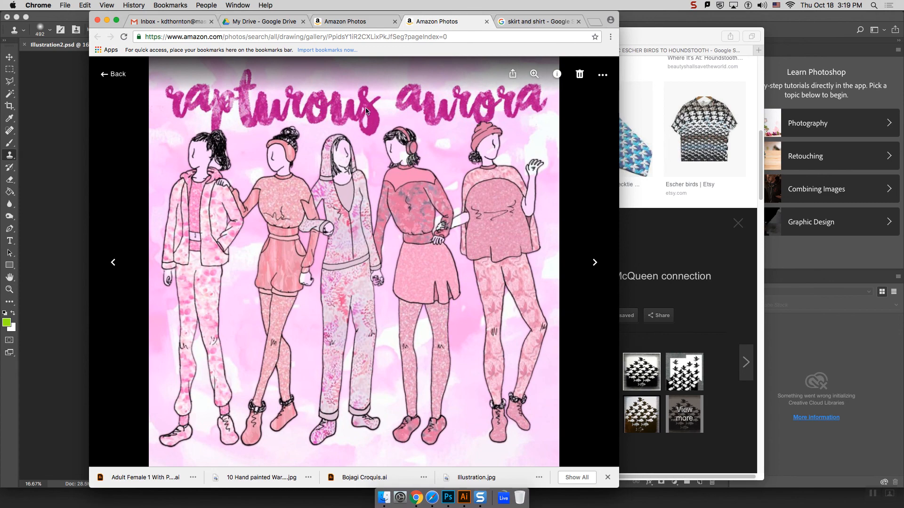
- Minimise the Chrome window with the Amazon Photos pages and return to Illustration2.psd in Photoshop
{"action": "left_click", "coordinate": [355, 21]}
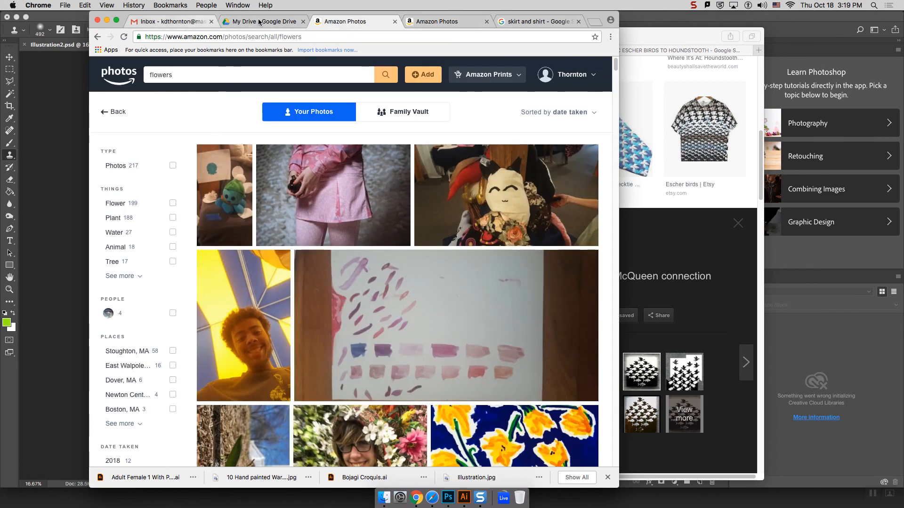
{"action": "left_click", "coordinate": [107, 19]}
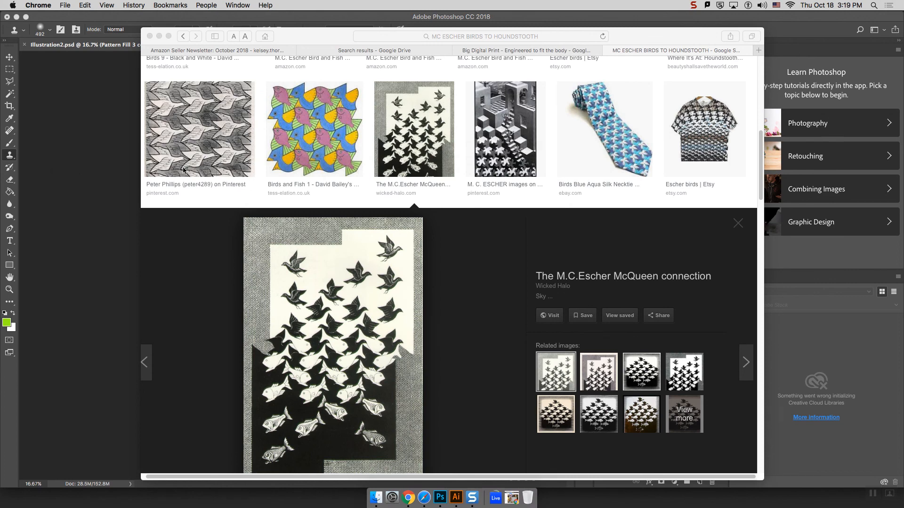
{"action": "left_click", "coordinate": [97, 175]}
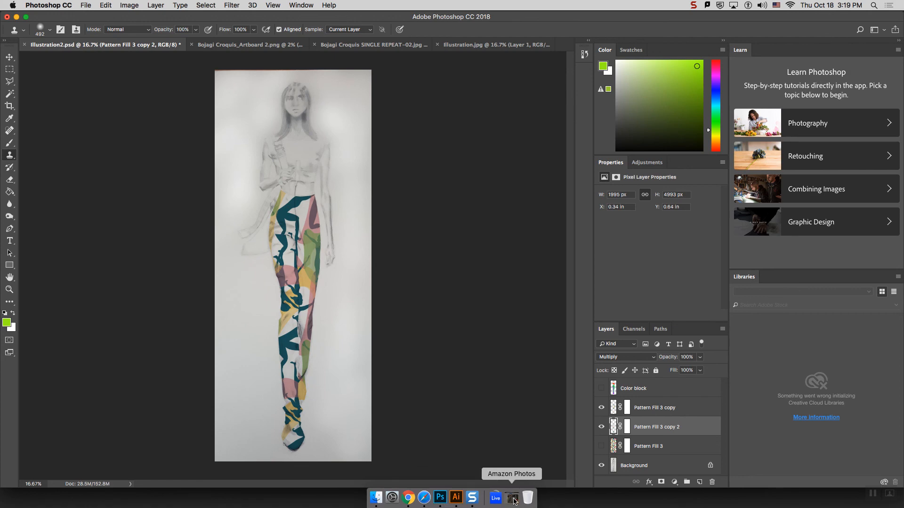
{"action": "left_click", "coordinate": [512, 498]}
{"action": "left_click", "coordinate": [517, 499]}
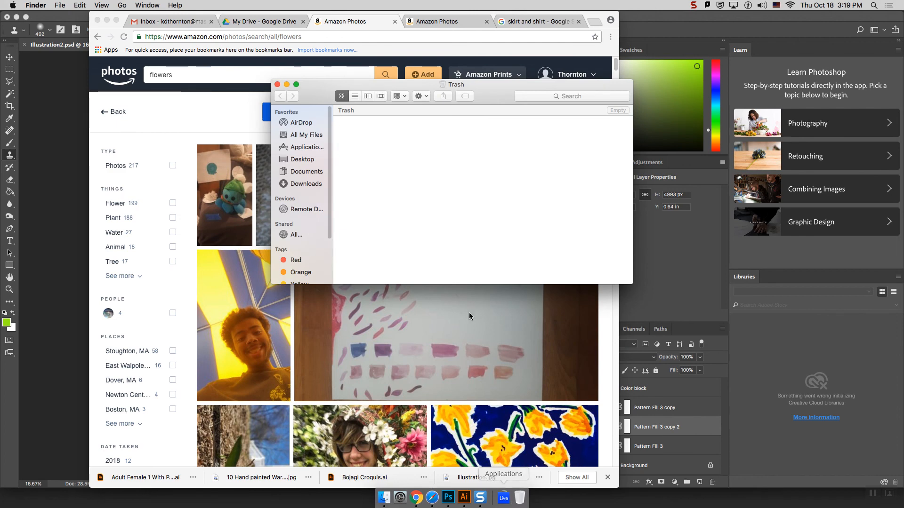
{"action": "left_click", "coordinate": [277, 85]}
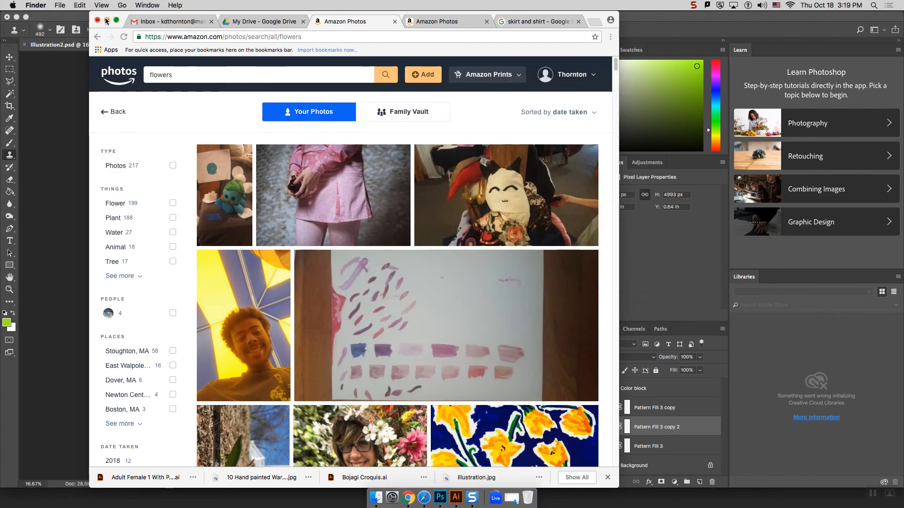
{"action": "left_click", "coordinate": [107, 20]}
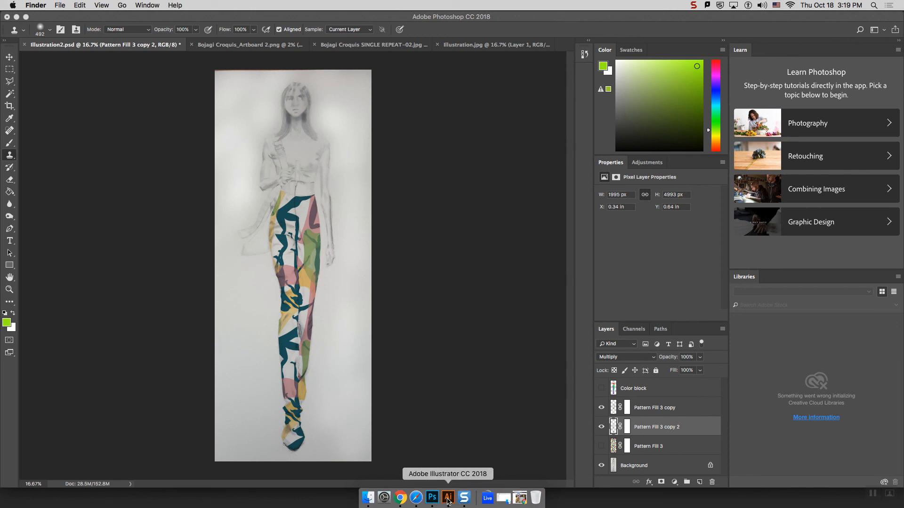
- Switch to Illustrator, open Adult Female 1 With Patterned Tshirt.ai from Documents and examine the patterned T-shirt up close
{"action": "left_click", "coordinate": [447, 499]}
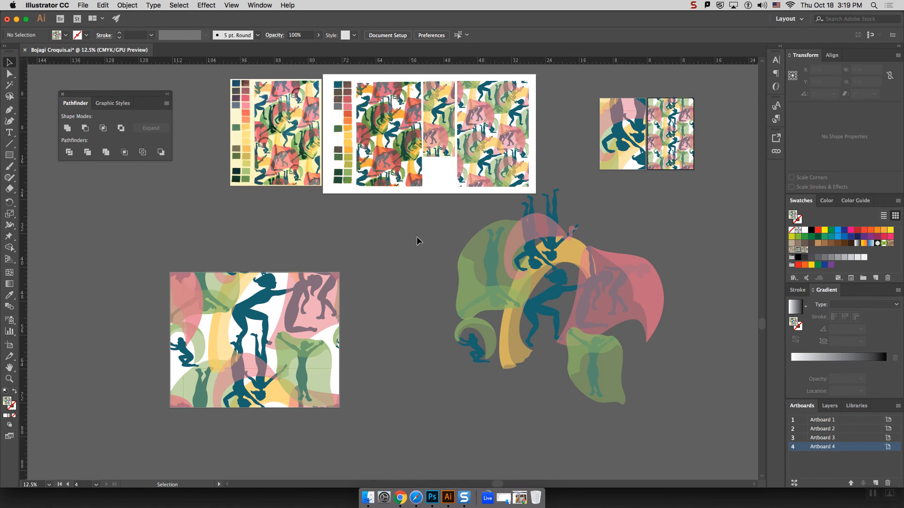
{"action": "left_click", "coordinate": [83, 5]}
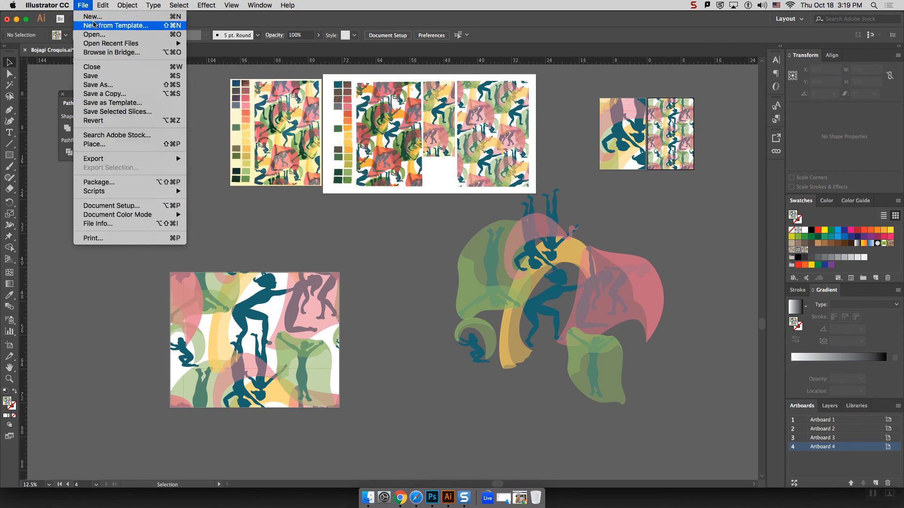
{"action": "left_click", "coordinate": [220, 71]}
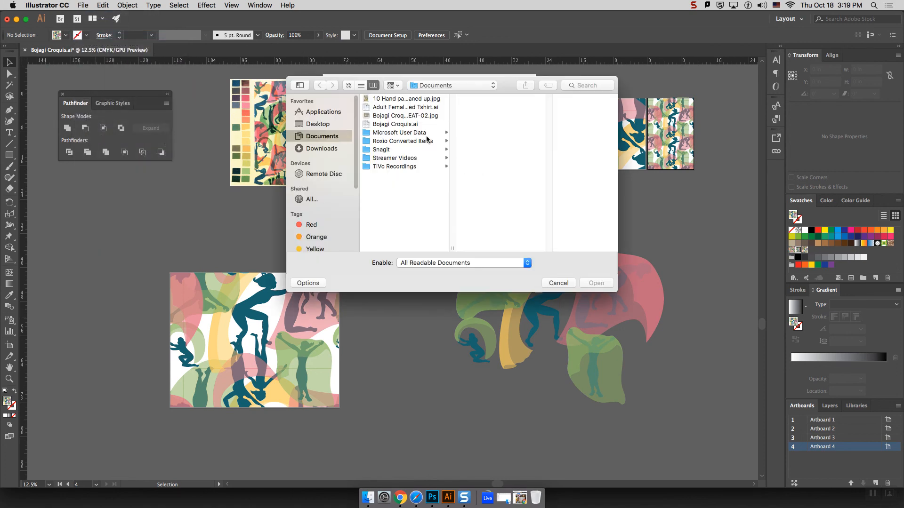
{"action": "left_click", "coordinate": [392, 124]}
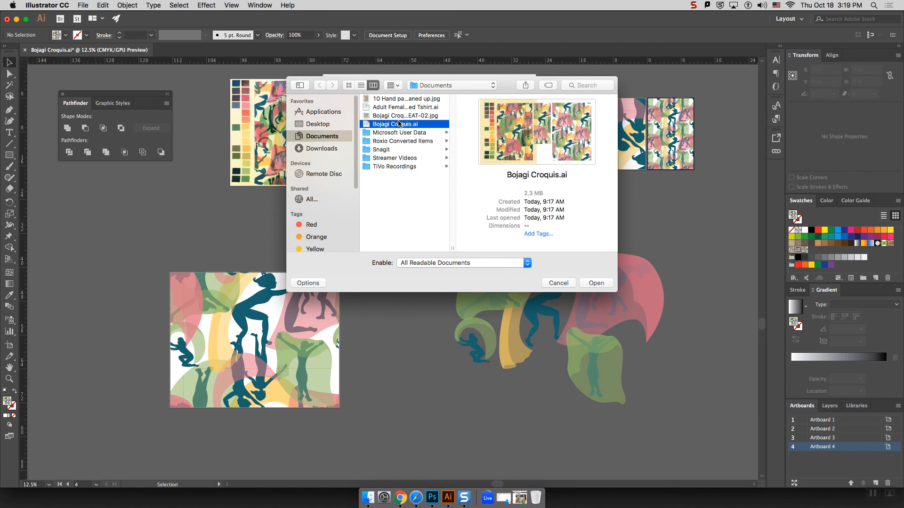
{"action": "left_click", "coordinate": [398, 108]}
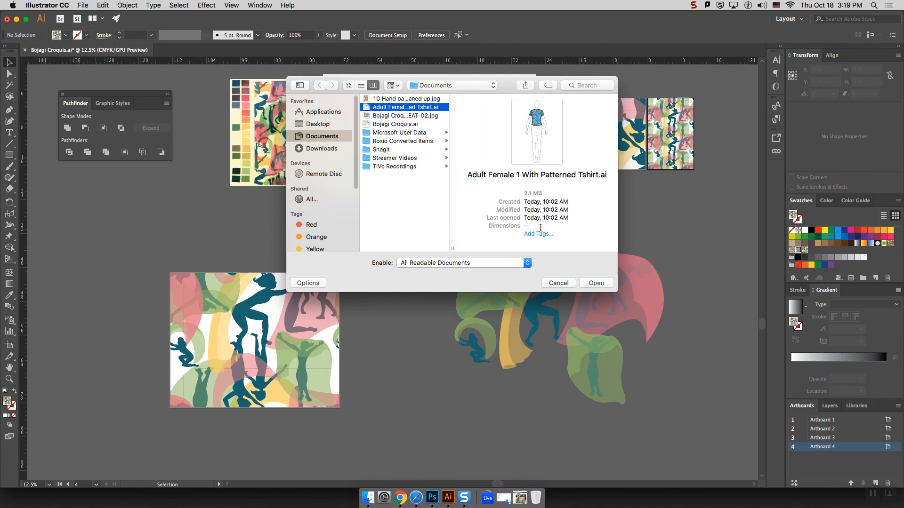
{"action": "left_click", "coordinate": [595, 282]}
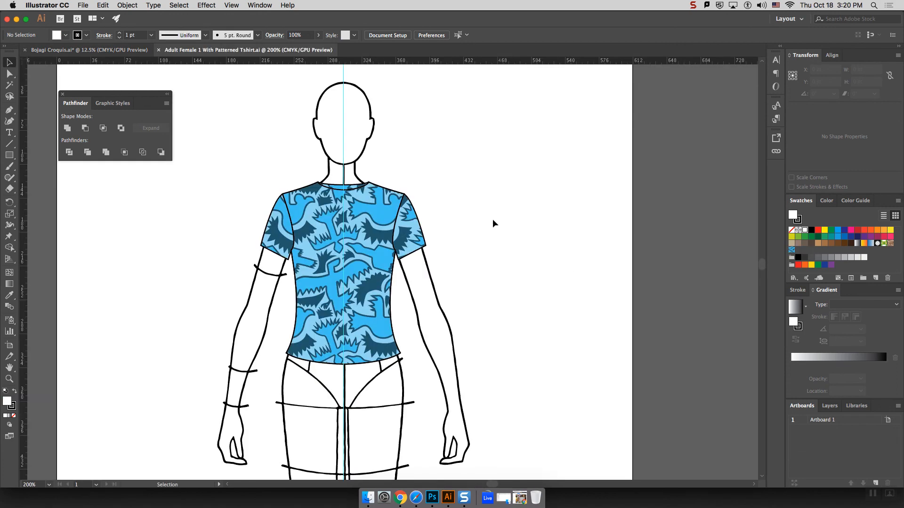
{"action": "key", "text": "super+equal"}
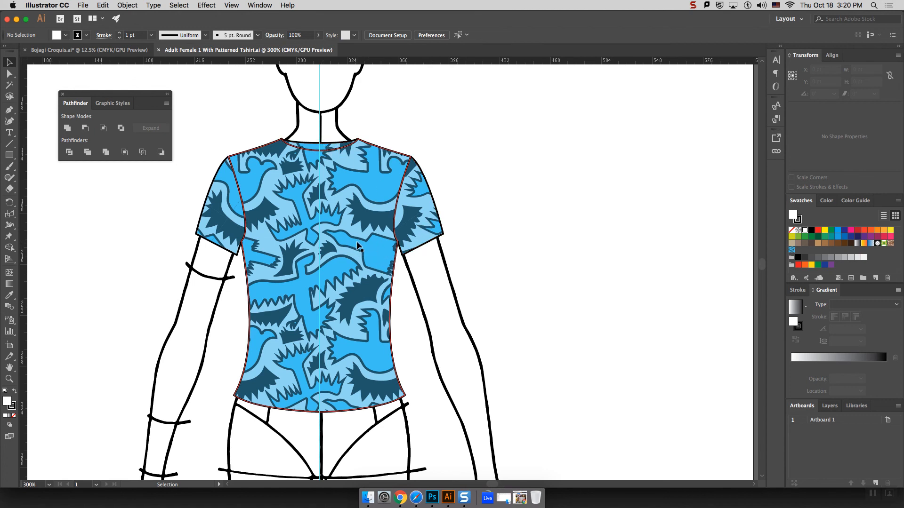
{"action": "key", "text": "super+minus"}
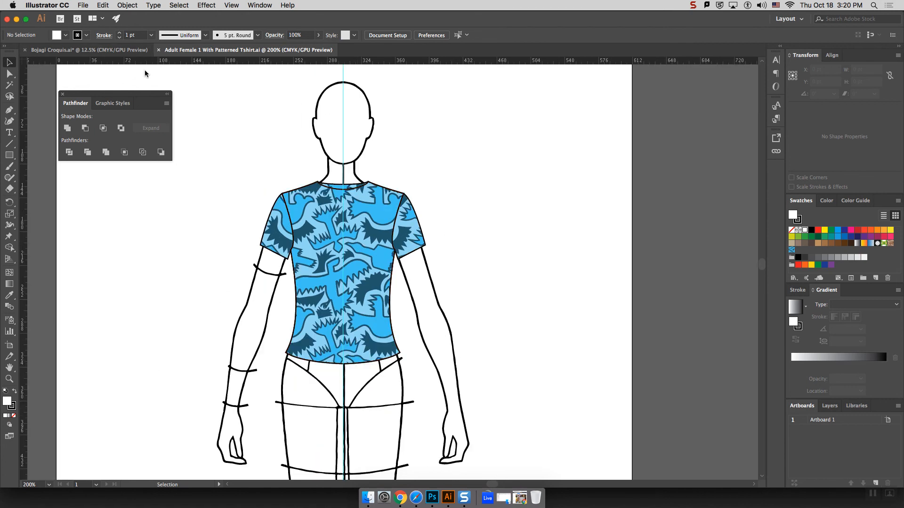
- Get the Pen tool ready and add a new layer between the T-shirt layer and the locked figure layer
{"action": "left_click", "coordinate": [9, 110]}
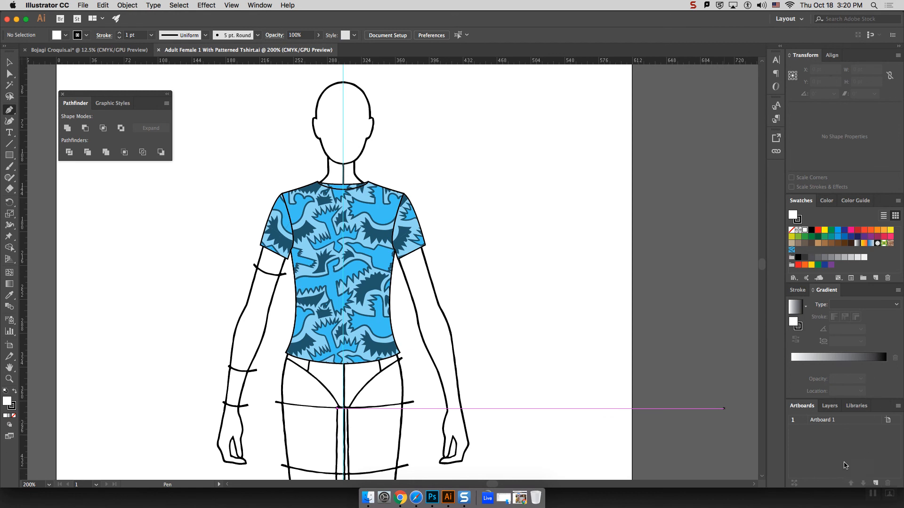
{"action": "left_click", "coordinate": [830, 407]}
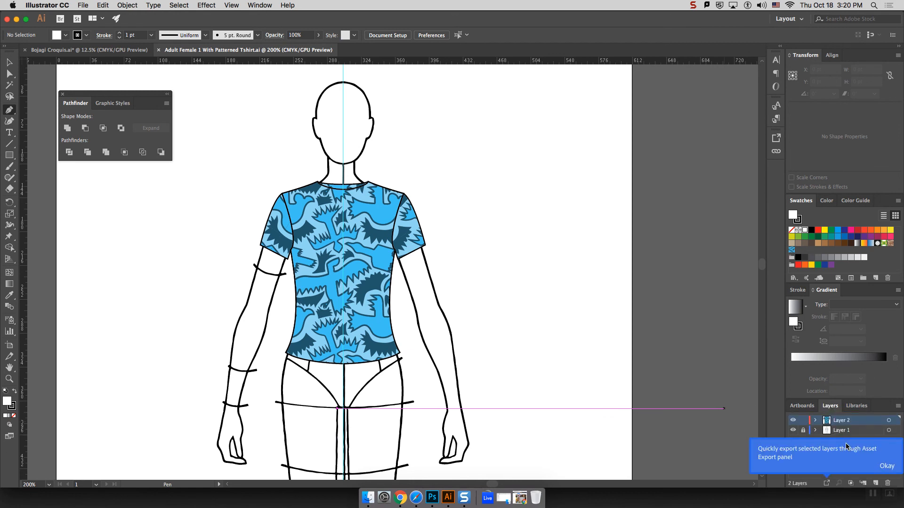
{"action": "left_click", "coordinate": [875, 484]}
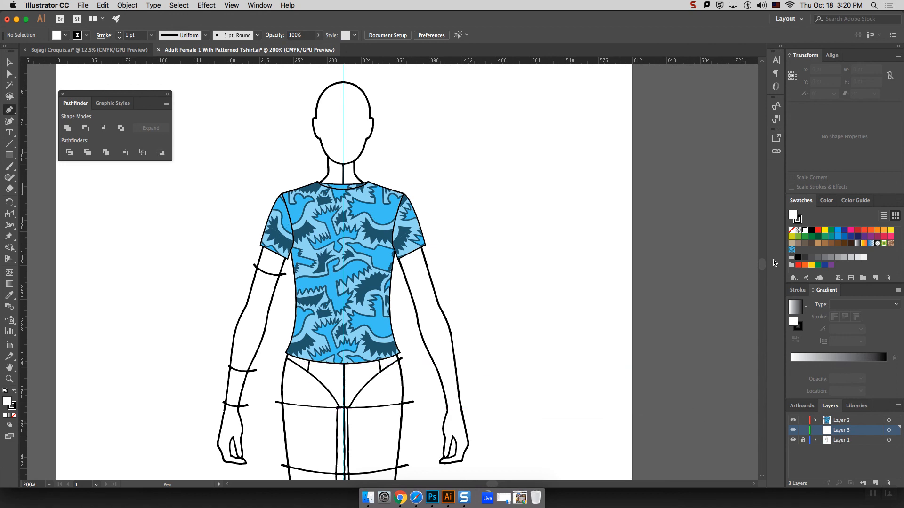
- Draw a closed flared skirt outline with a wavy hem, from under the T-shirt at about Y 262 pt to about Y 514 pt
{"action": "mouse_move", "coordinate": [763, 267]}
{"action": "left_mouse_down"}
{"action": "mouse_move", "coordinate": [763, 282]}
{"action": "mouse_move", "coordinate": [763, 272]}
{"action": "left_mouse_up"}
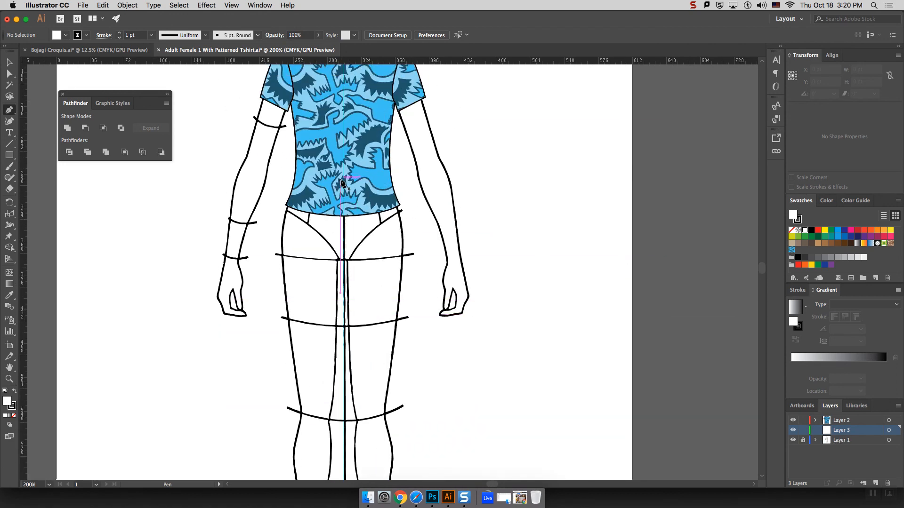
{"action": "left_click", "coordinate": [298, 162]}
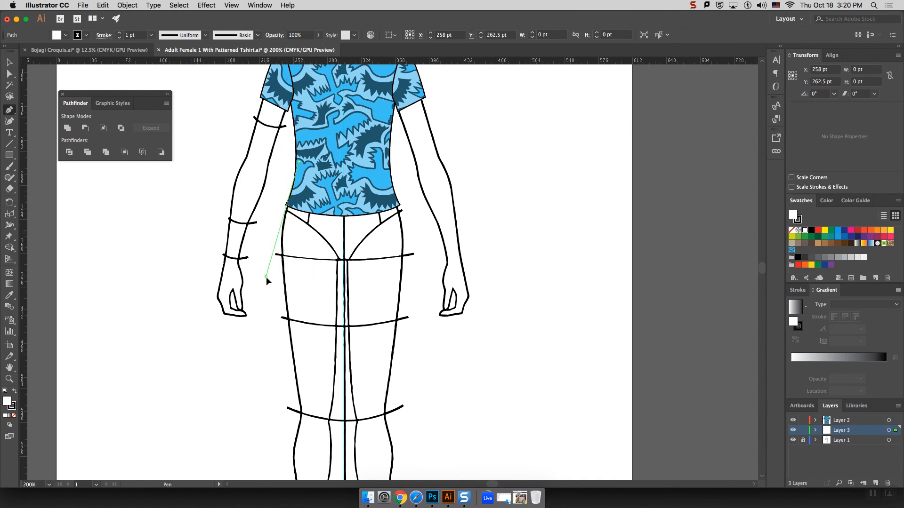
{"action": "left_click_drag", "start_coordinate": [266, 276], "coordinate": [266, 307]}
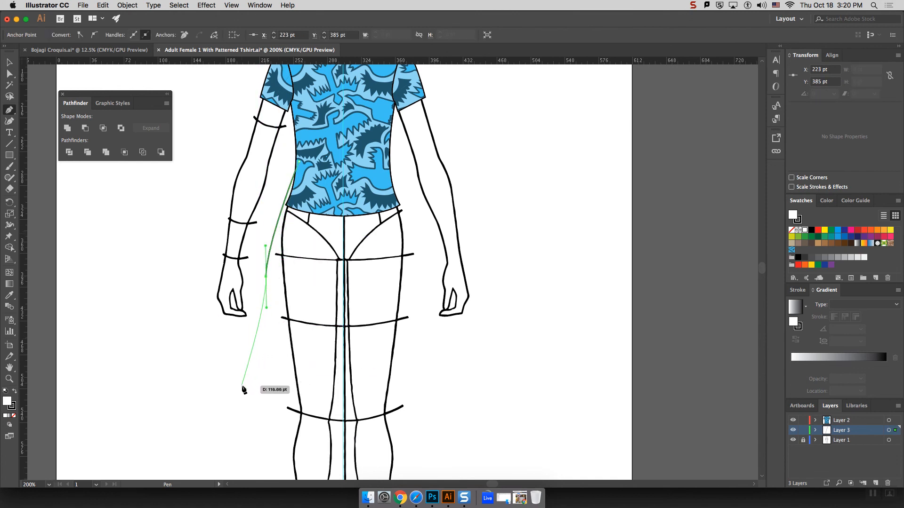
{"action": "left_click_drag", "start_coordinate": [254, 384], "coordinate": [317, 412]}
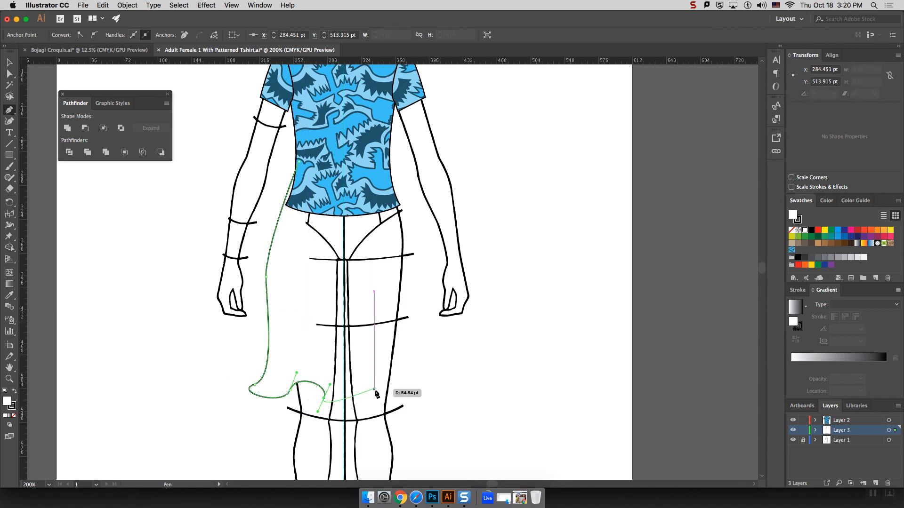
{"action": "left_click_drag", "start_coordinate": [374, 391], "coordinate": [401, 411]}
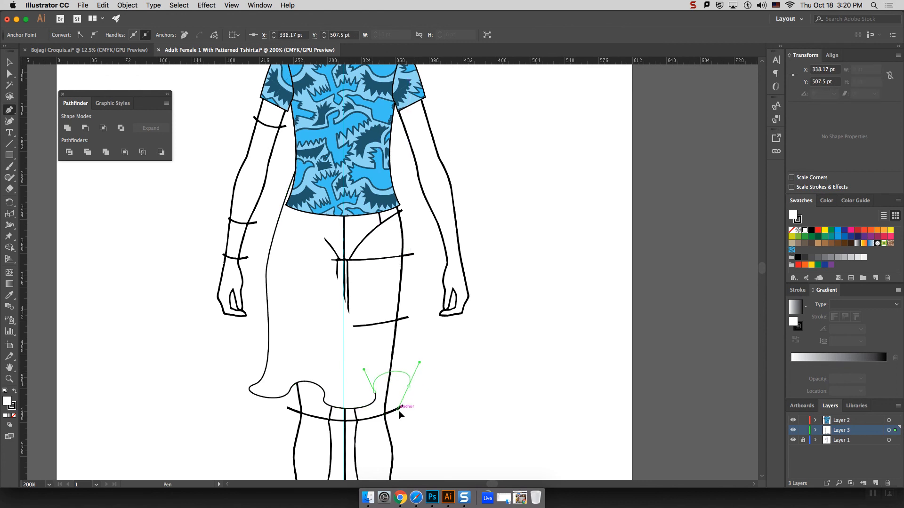
{"action": "left_click_drag", "start_coordinate": [448, 379], "coordinate": [439, 356]}
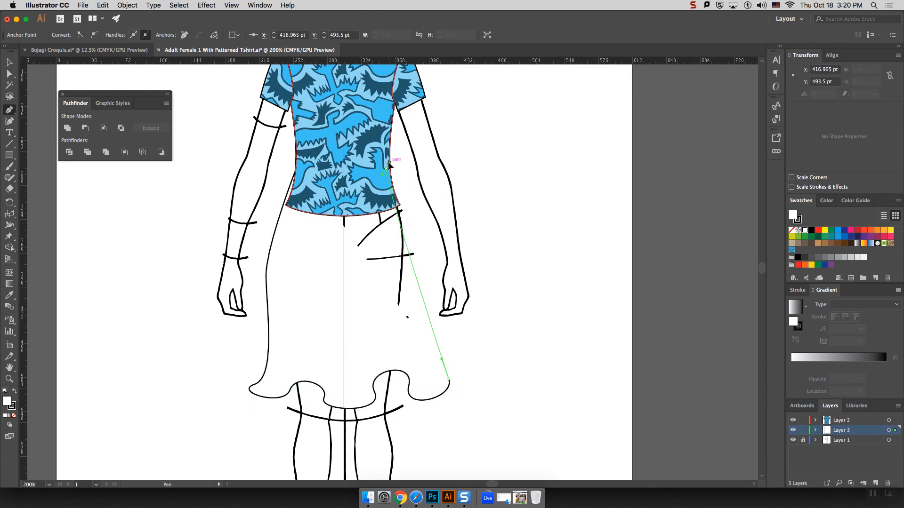
{"action": "left_click", "coordinate": [386, 168]}
{"action": "left_click", "coordinate": [298, 164]}
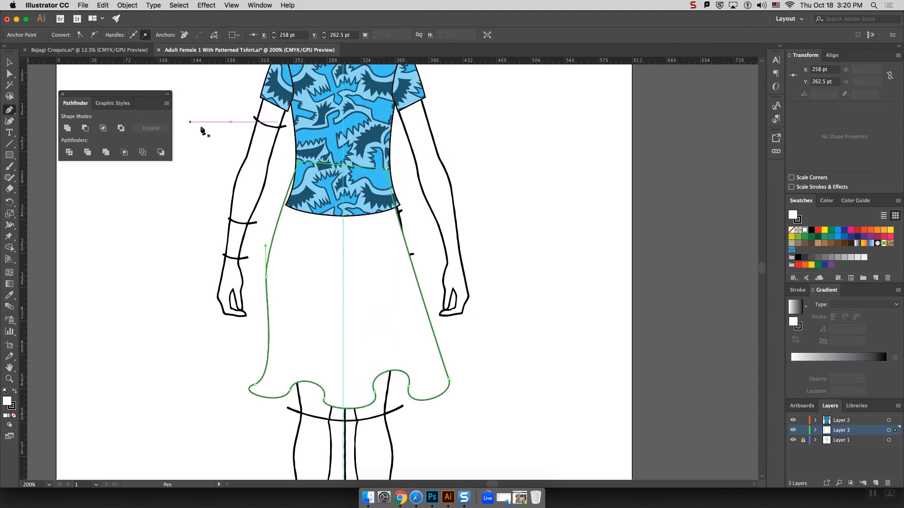
- Refine the skirt's left side, moving its hip anchor point inward to about X 230.5 pt, Y 383.5 pt
{"action": "left_click", "coordinate": [9, 73]}
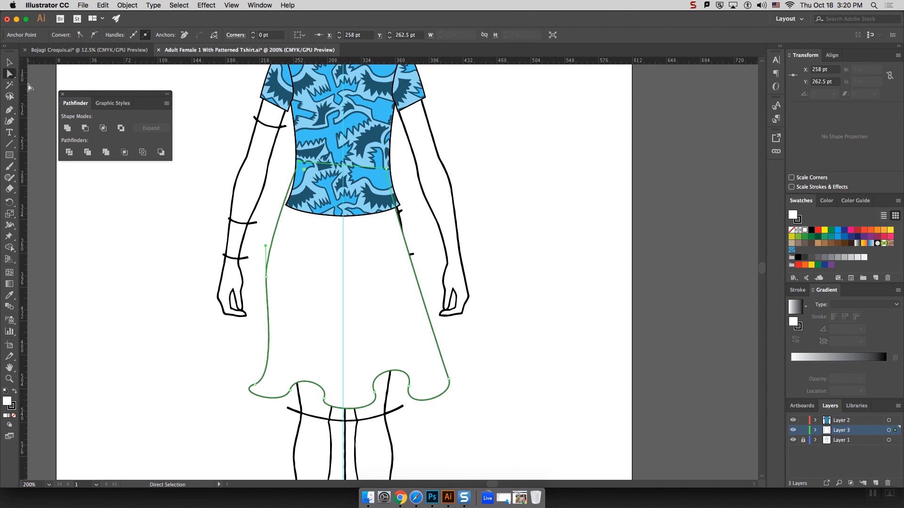
{"action": "left_click", "coordinate": [299, 164]}
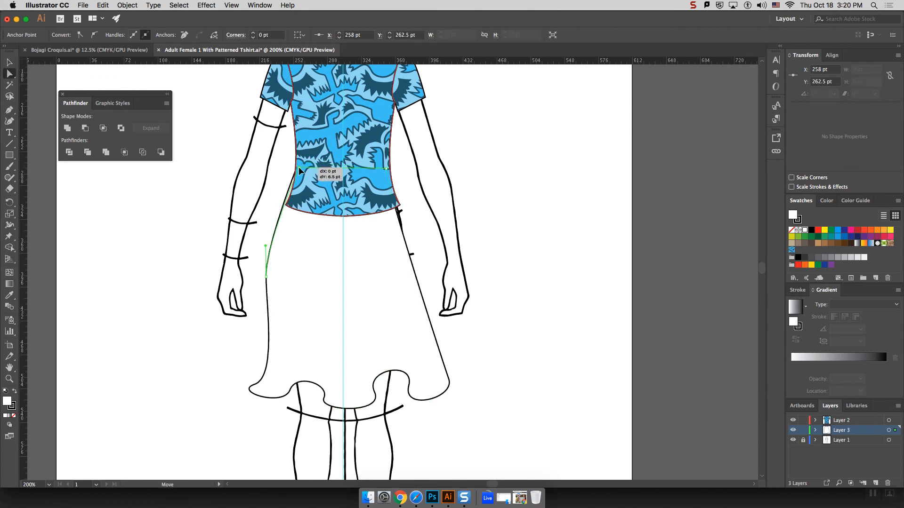
{"action": "left_click_drag", "start_coordinate": [266, 279], "coordinate": [272, 275]}
- Fill the skirt with the same blue pattern swatch used on the T-shirt and view the whole figure
{"action": "left_click", "coordinate": [792, 251]}
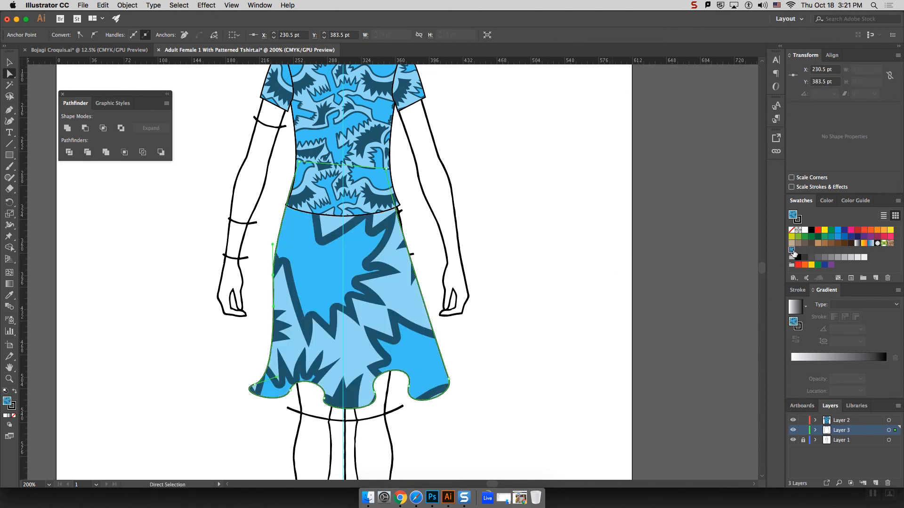
{"action": "key", "text": "super+minus"}
{"action": "key", "text": "super+minus"}
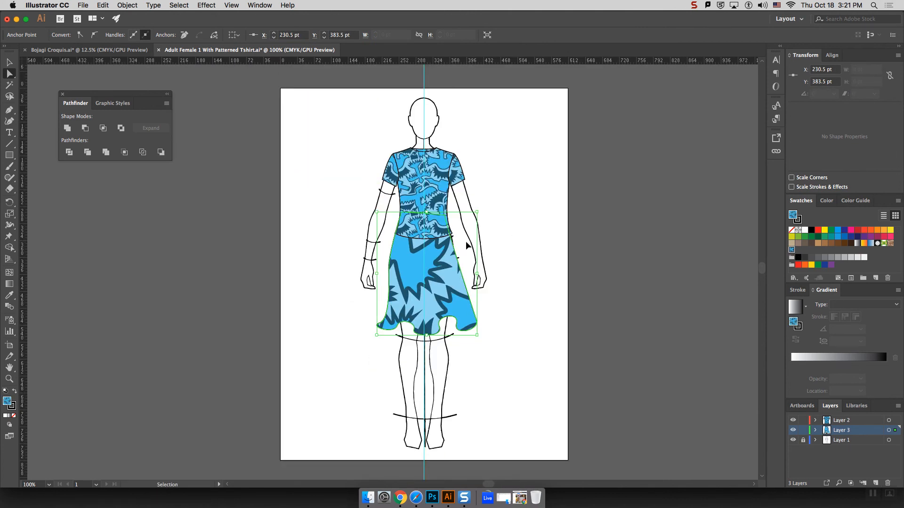
- Copy the small-scale pattern-filled rectangle on the small artboard of Bojagi Croquis.ai
{"action": "left_click", "coordinate": [99, 55]}
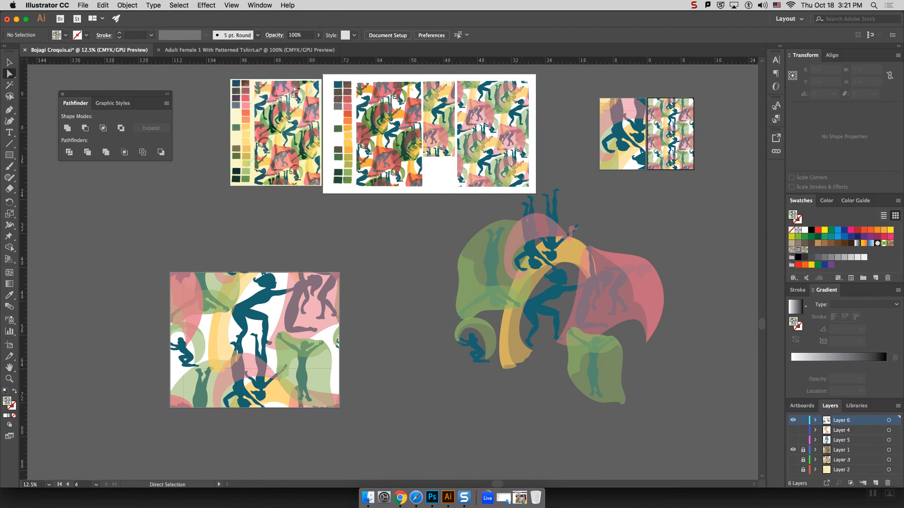
{"action": "left_click", "coordinate": [237, 53]}
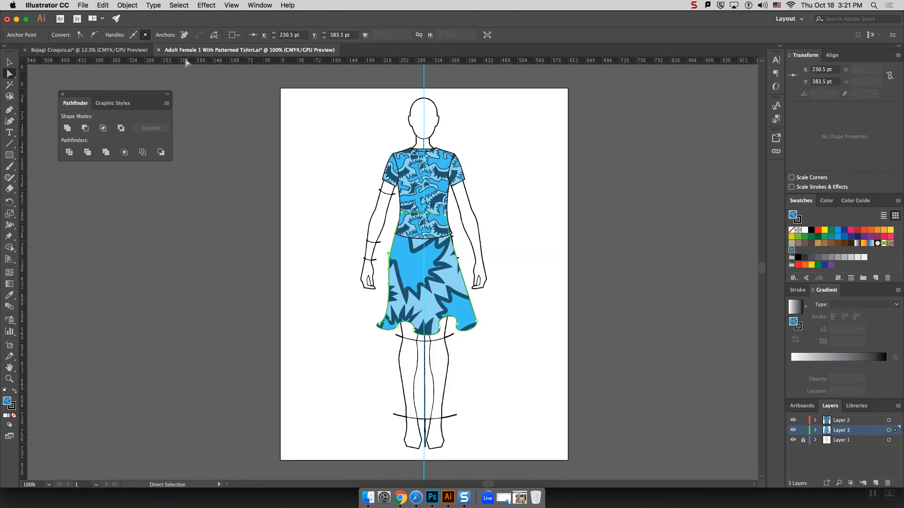
{"action": "left_click", "coordinate": [110, 52]}
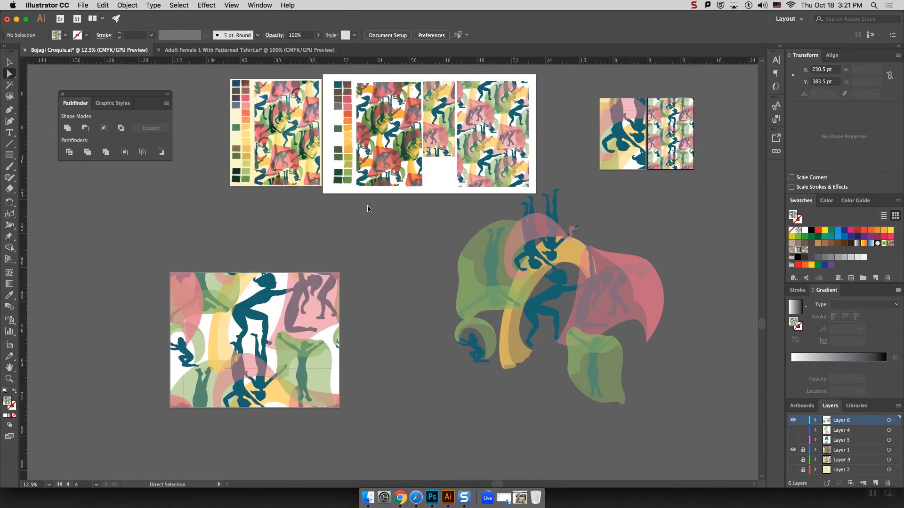
{"action": "left_click", "coordinate": [668, 134]}
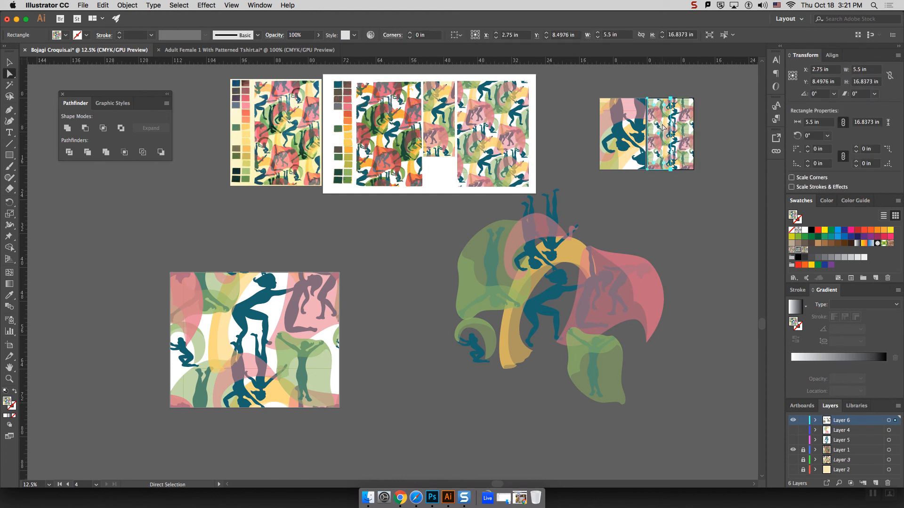
{"action": "key", "text": "super"}
- Paste the patterned rectangle into the Adult Female 1 document and move it beside the figure, to about X -38 pt, Y 419 pt
{"action": "left_click", "coordinate": [270, 54]}
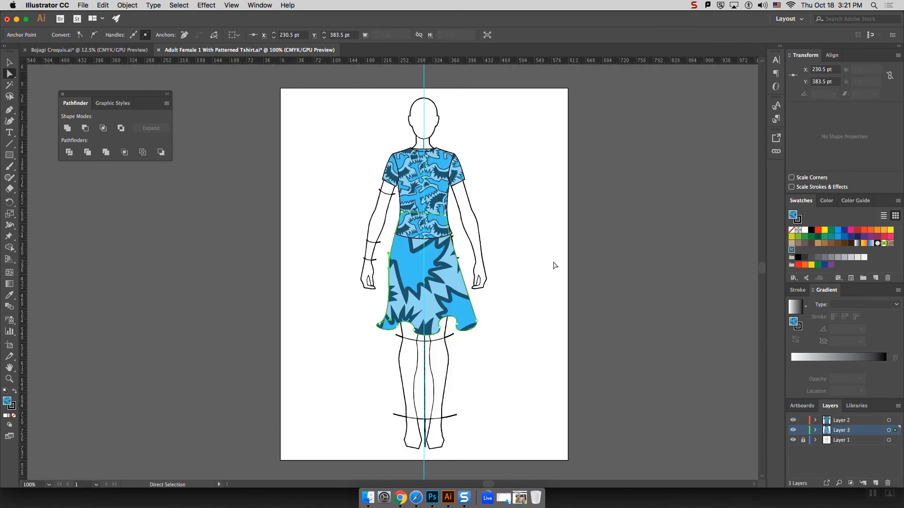
{"action": "key", "text": "super"}
{"action": "key", "text": "super+v"}
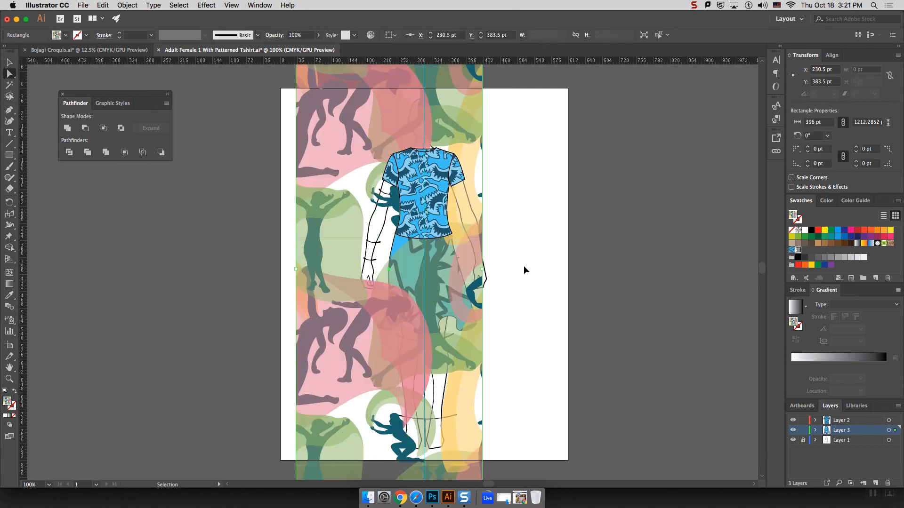
{"action": "left_click_drag", "start_coordinate": [426, 132], "coordinate": [299, 148]}
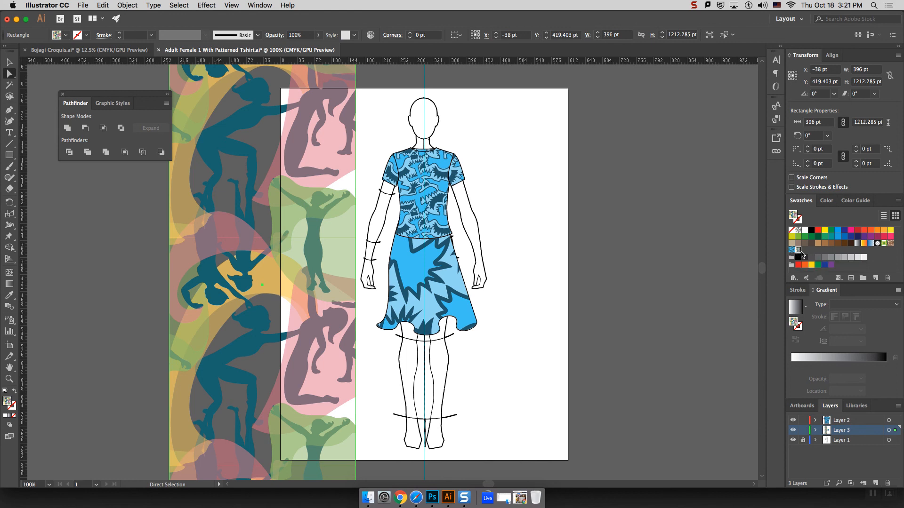
- Delete the pasted patterned rectangle and fill the skirt with the newly imported multicolour human-figure pattern swatch
{"action": "key", "text": "Delete"}
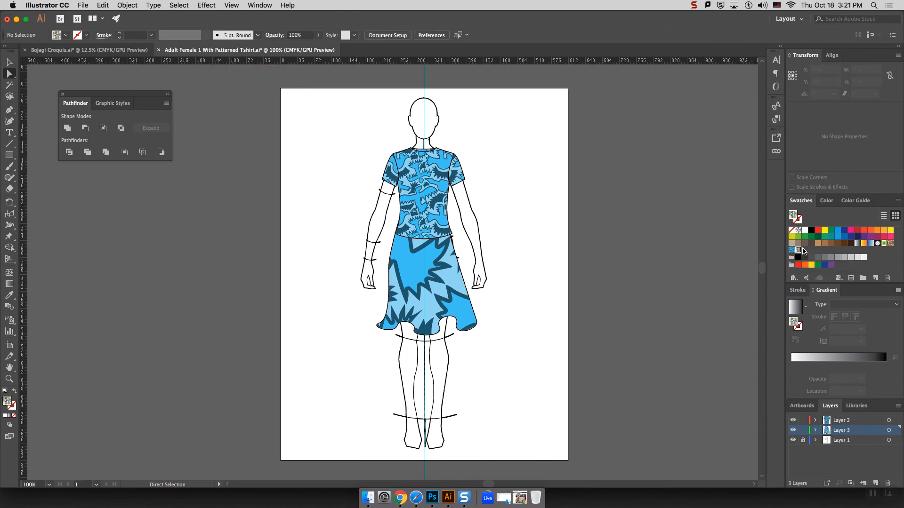
{"action": "left_click", "coordinate": [457, 272]}
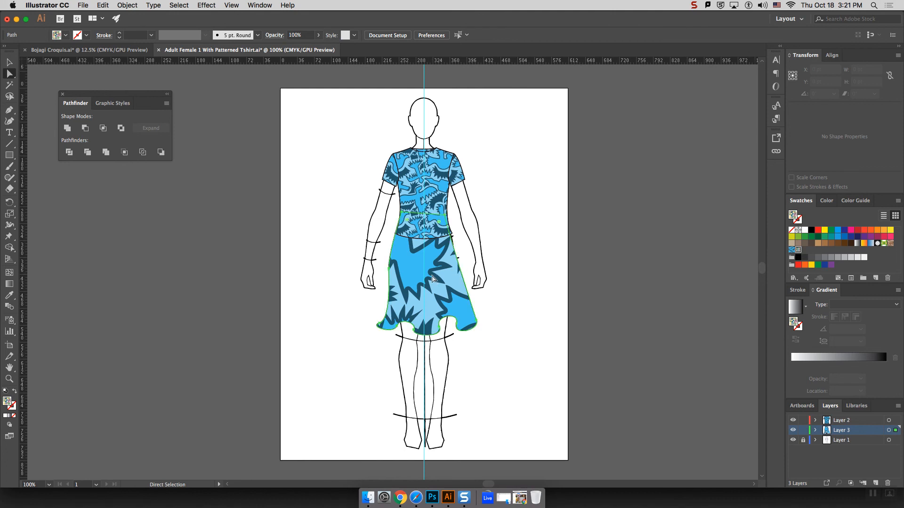
{"action": "left_click", "coordinate": [792, 251]}
- Open the Scale transformation for the skirt, set it to 20%, and make it transform only the pattern, not the object
{"action": "right_click", "coordinate": [431, 272]}
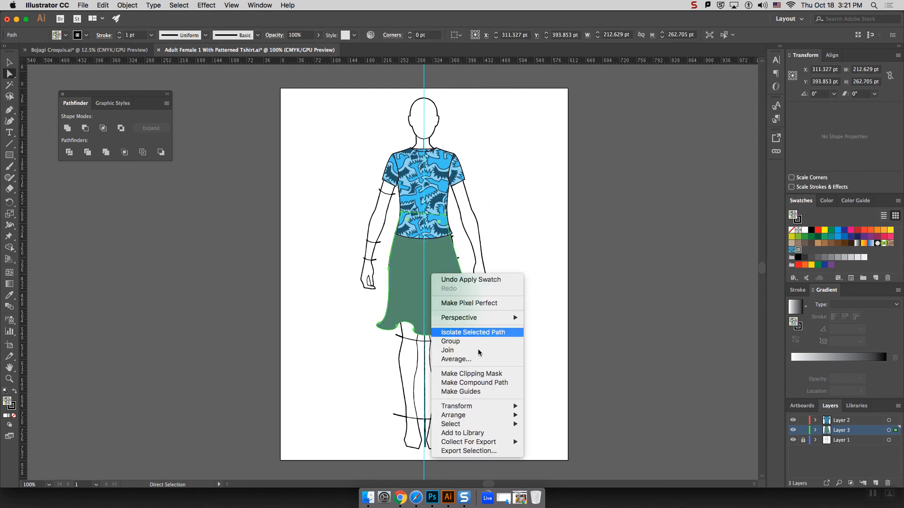
{"action": "mouse_move", "coordinate": [503, 407]}
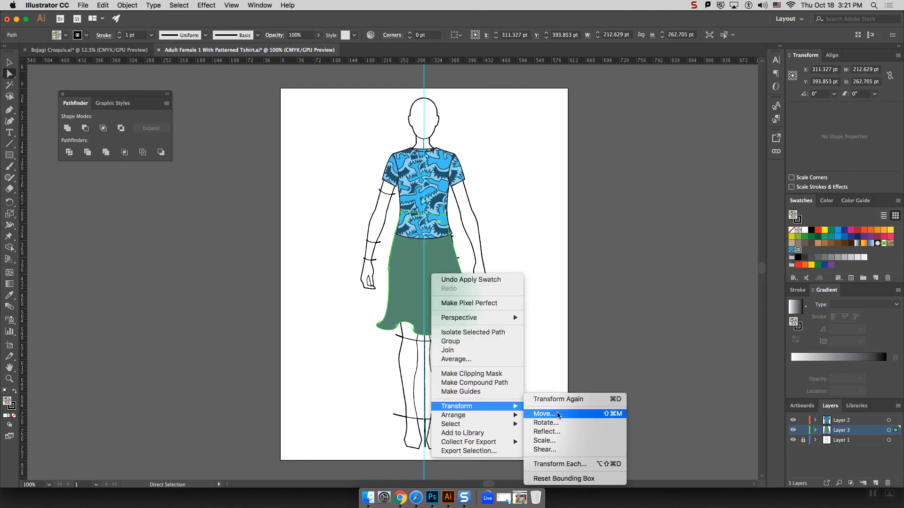
{"action": "left_click", "coordinate": [568, 441]}
{"action": "left_click", "coordinate": [714, 141]}
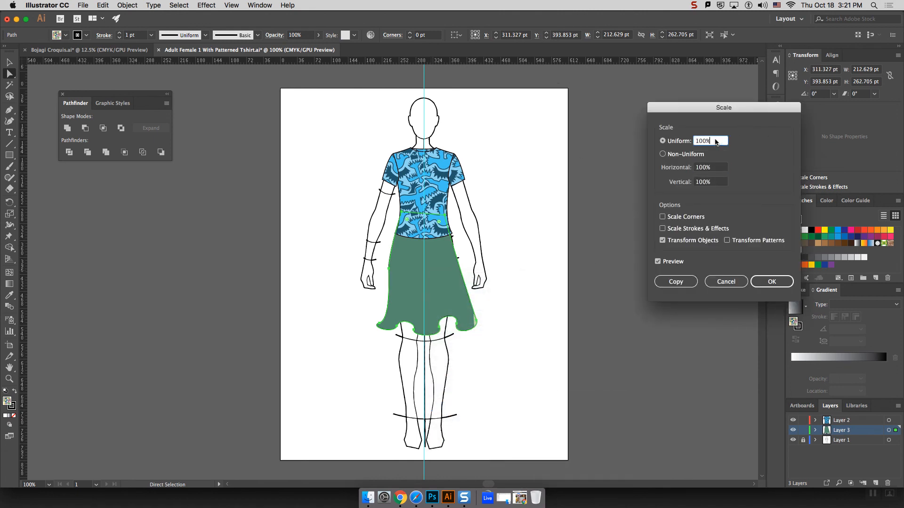
{"action": "type", "text": "7"}
{"action": "left_click", "coordinate": [717, 168]}
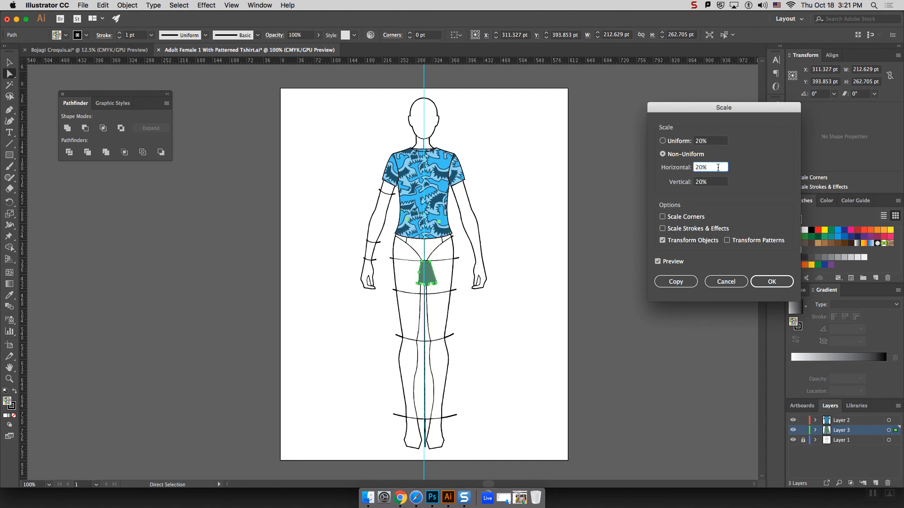
{"action": "left_click", "coordinate": [727, 240]}
{"action": "left_click", "coordinate": [705, 241]}
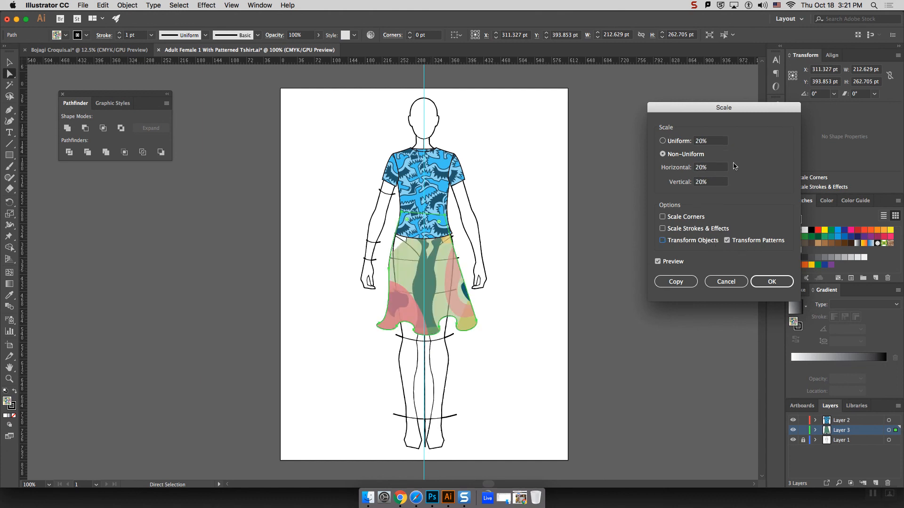
- Try reducing the skirt's uniform pattern scale to 5% and 3%
{"action": "left_click", "coordinate": [714, 141]}
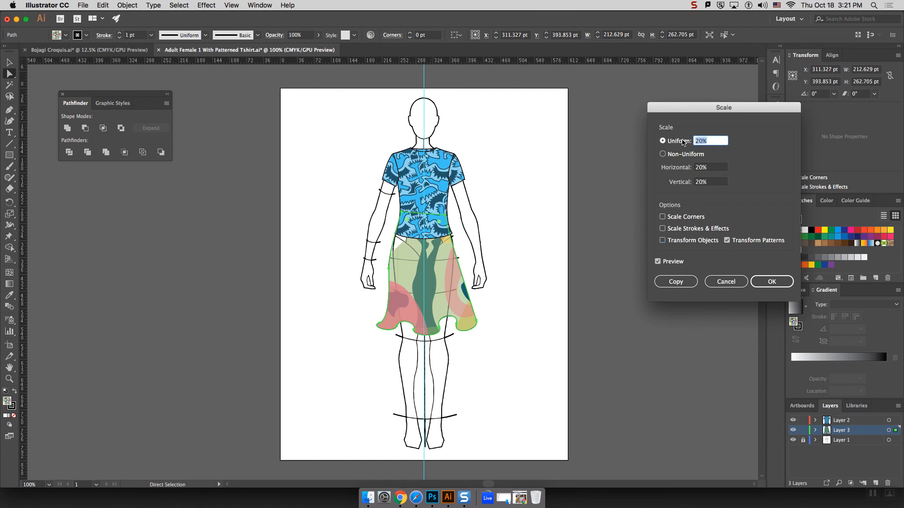
{"action": "type", "text": "5"}
{"action": "left_click", "coordinate": [711, 168]}
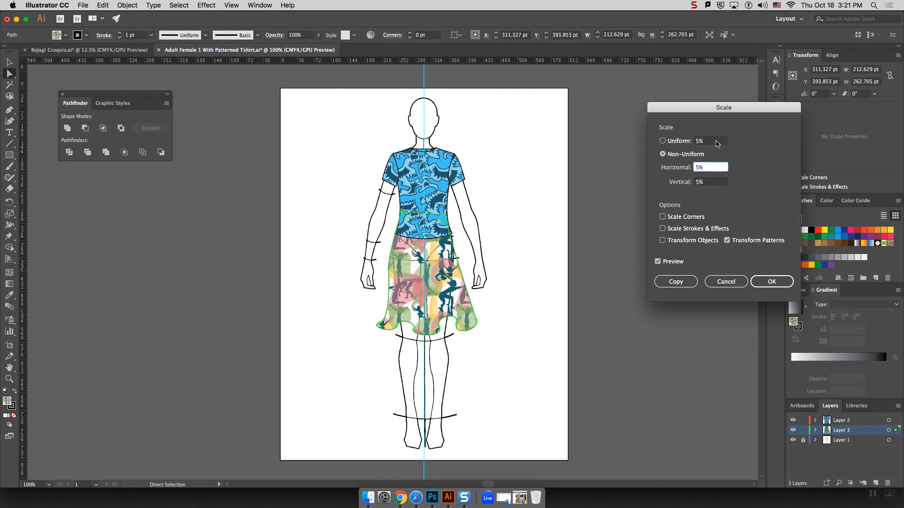
{"action": "left_click", "coordinate": [713, 141]}
{"action": "key", "text": "Down"}
{"action": "key", "text": "Down"}
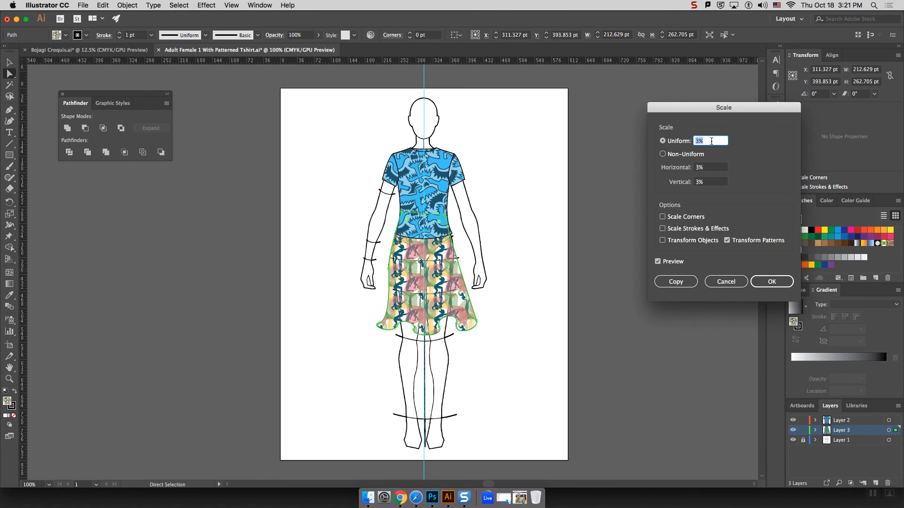
- Compare larger pattern scales on the skirt, settle on a uniform 10%, and apply the scaling
{"action": "key", "text": "Up"}
{"action": "key", "text": "Up"}
{"action": "key", "text": "Up"}
{"action": "key", "text": "Up"}
{"action": "key", "text": "Up"}
{"action": "key", "text": "Up"}
{"action": "key", "text": "Up"}
{"action": "key", "text": "Up"}
{"action": "key", "text": "Up"}
{"action": "key", "text": "Up"}
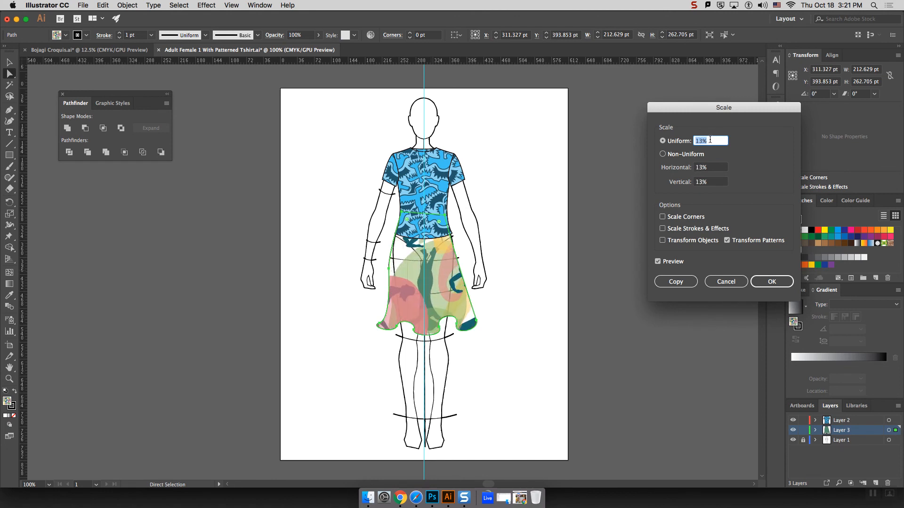
{"action": "key", "text": "Down"}
{"action": "key", "text": "Down"}
{"action": "key", "text": "Down"}
{"action": "key", "text": "Down"}
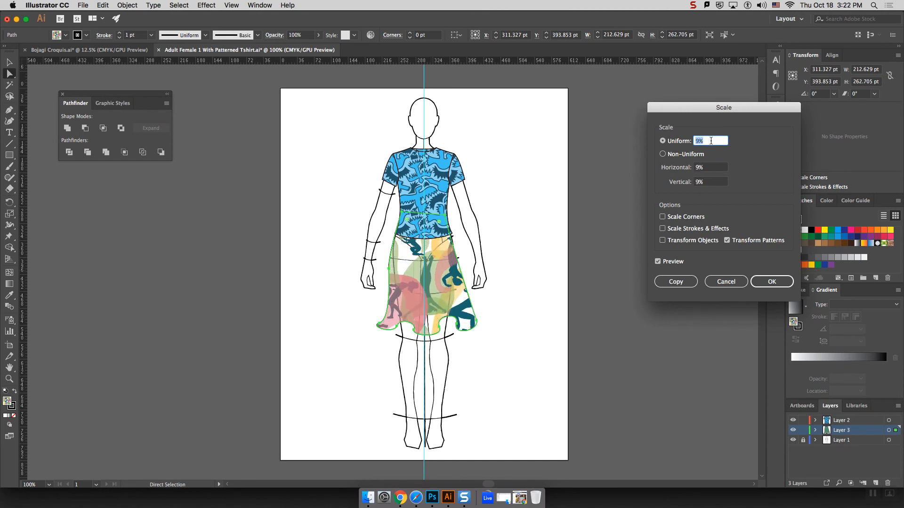
{"action": "key", "text": "Up"}
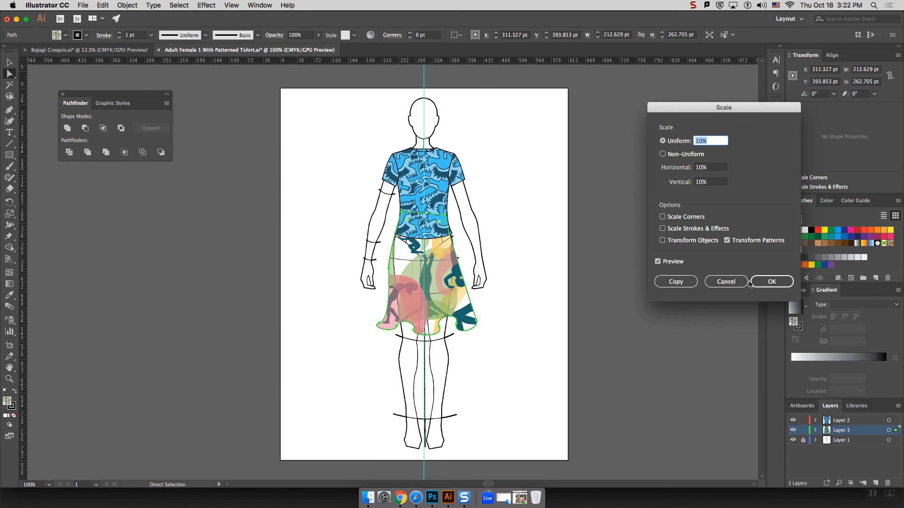
{"action": "left_click", "coordinate": [771, 282]}
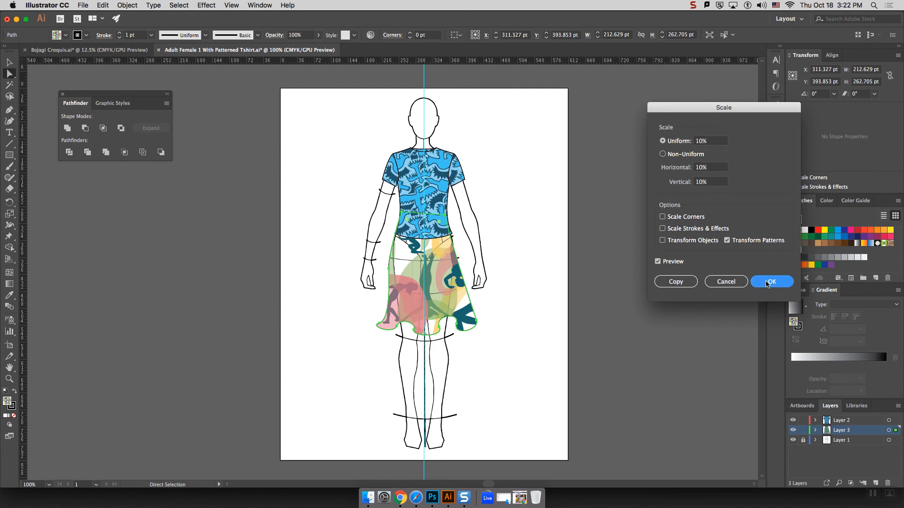
{"action": "key", "text": "v"}
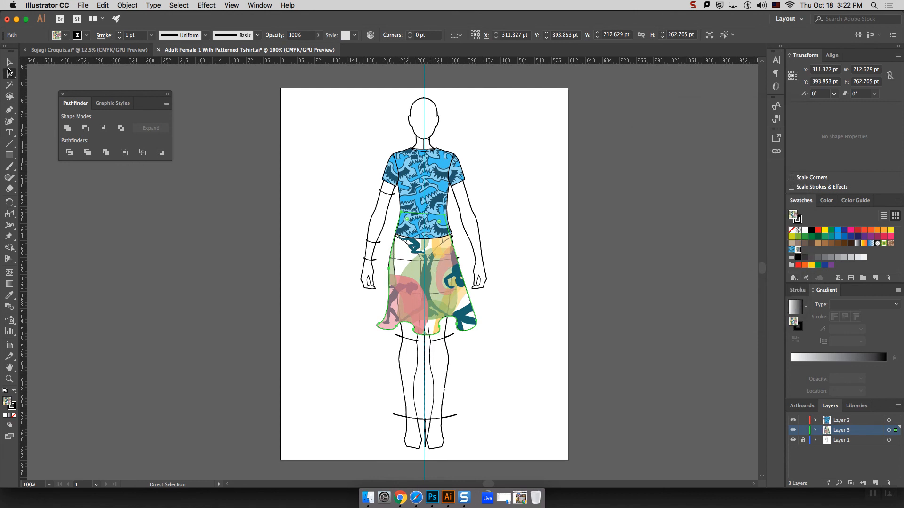
{"action": "left_click", "coordinate": [550, 286]}
{"action": "left_click", "coordinate": [459, 277]}
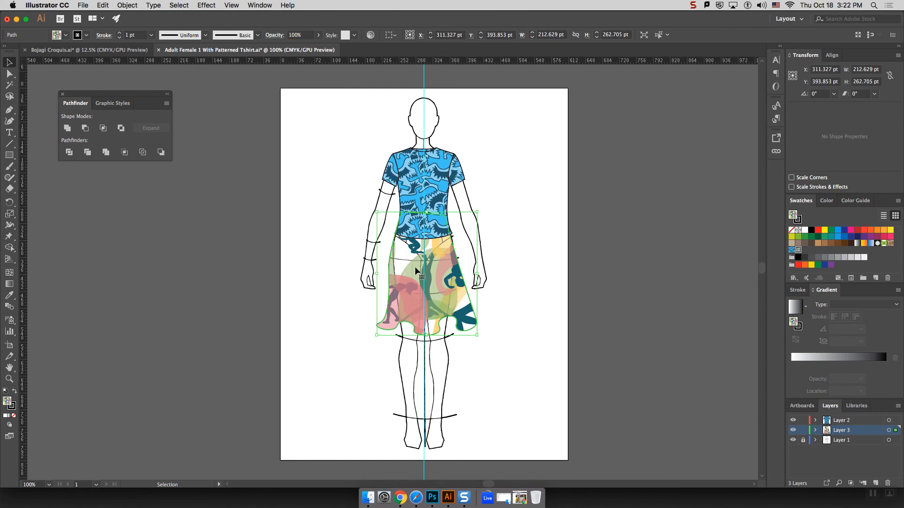
{"action": "right_click", "coordinate": [437, 284]}
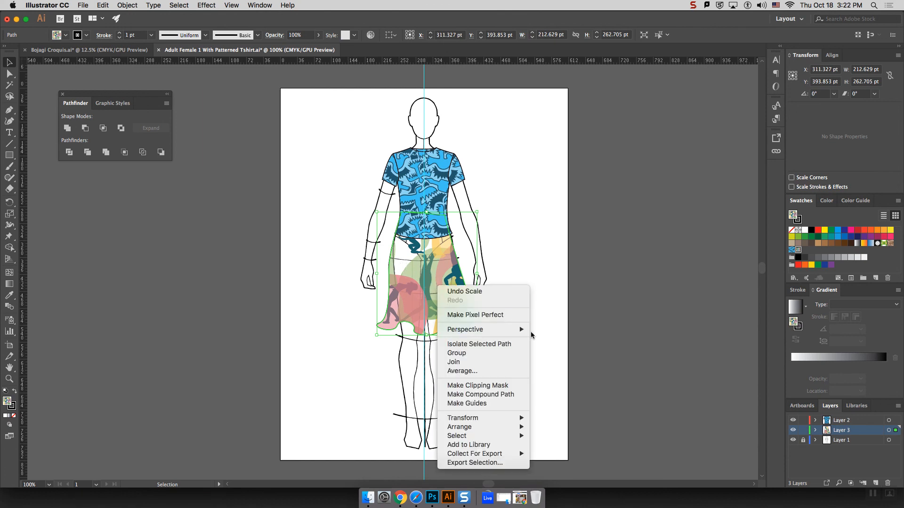
{"action": "mouse_move", "coordinate": [516, 418]}
{"action": "key", "text": "Escape"}
- Fill the T-shirt's body and both sleeves with the same multicolour human-figure pattern swatch
{"action": "left_click", "coordinate": [425, 193]}
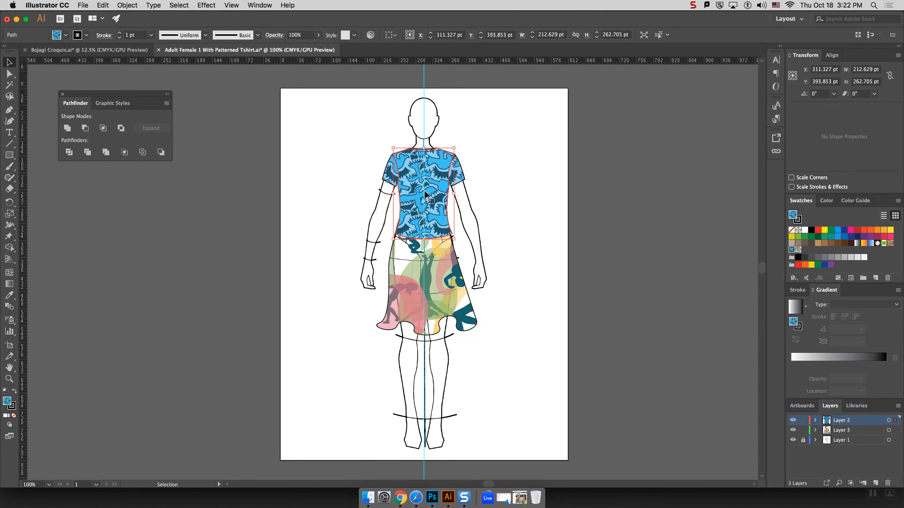
{"action": "left_click", "coordinate": [798, 251]}
{"action": "left_click", "coordinate": [458, 174]}
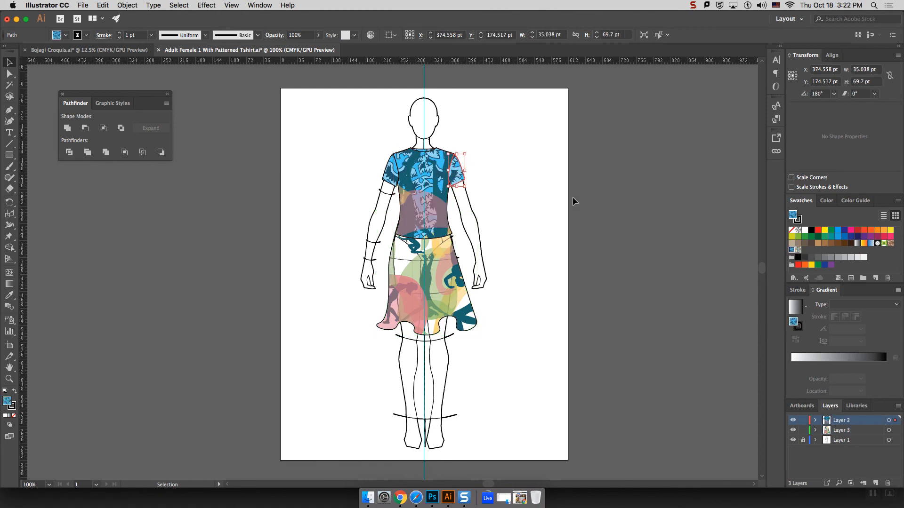
{"action": "left_click", "coordinate": [387, 166]}
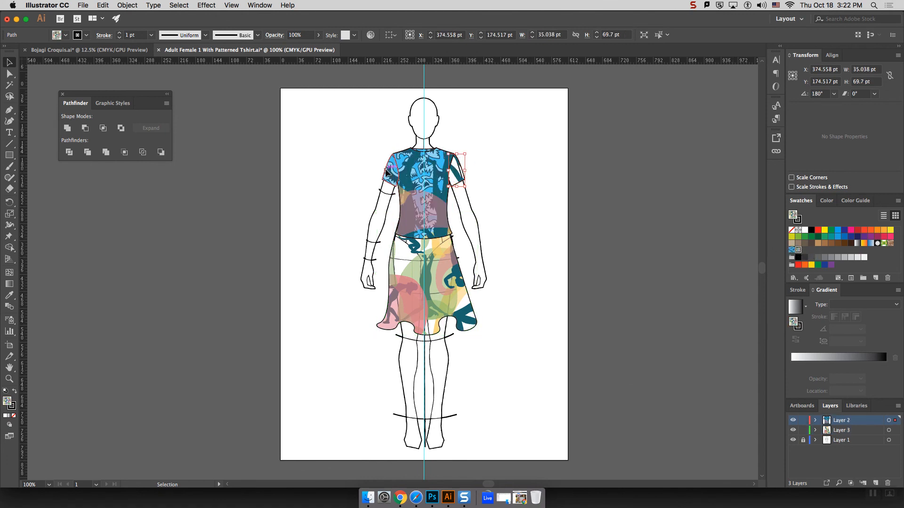
{"action": "left_click", "coordinate": [797, 250]}
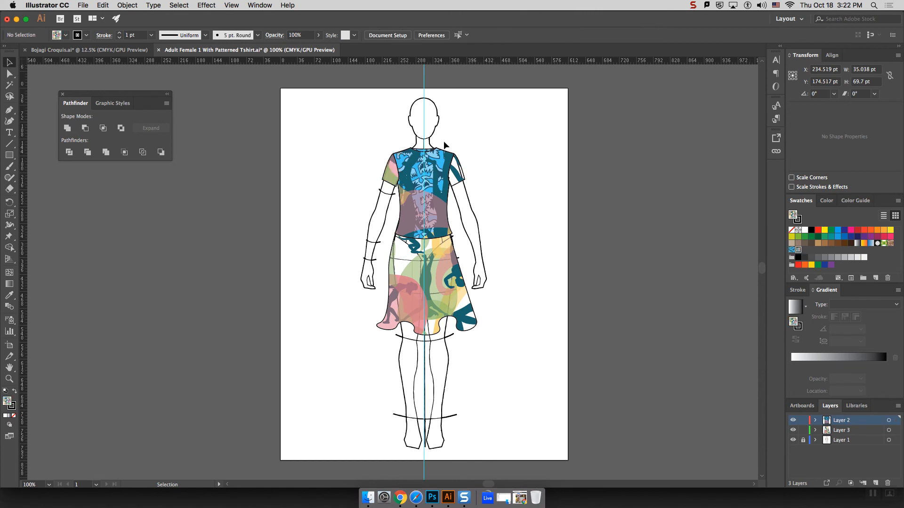
- Fill the blue-patterned T-shirt body shape lying beneath the new pattern with white
{"action": "left_click", "coordinate": [423, 152]}
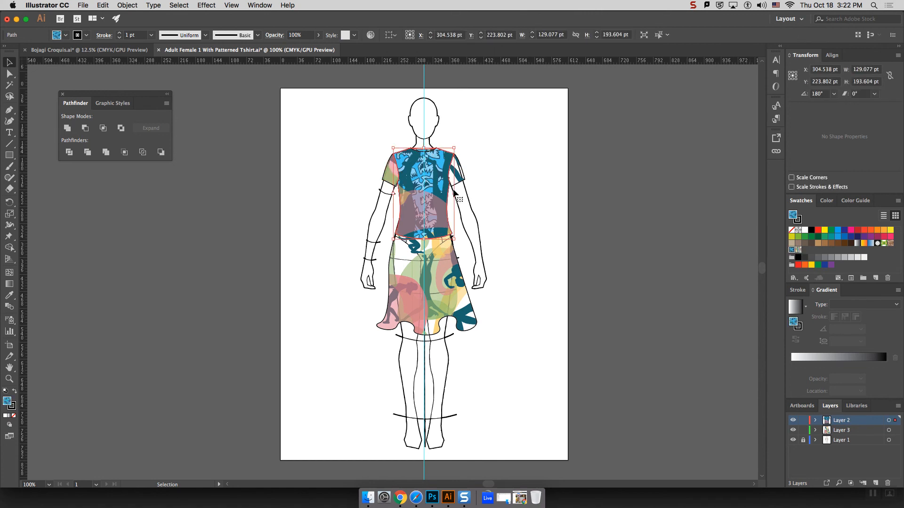
{"action": "left_click", "coordinate": [803, 231]}
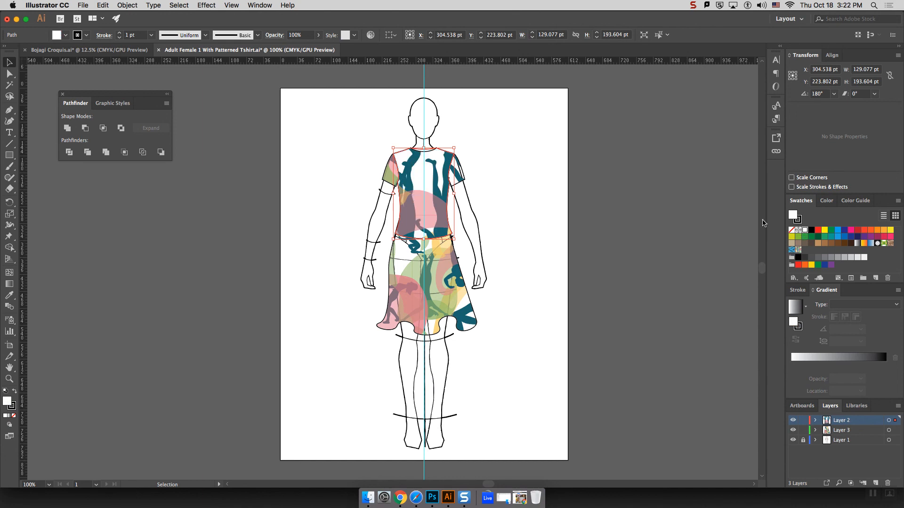
{"action": "left_click", "coordinate": [537, 195]}
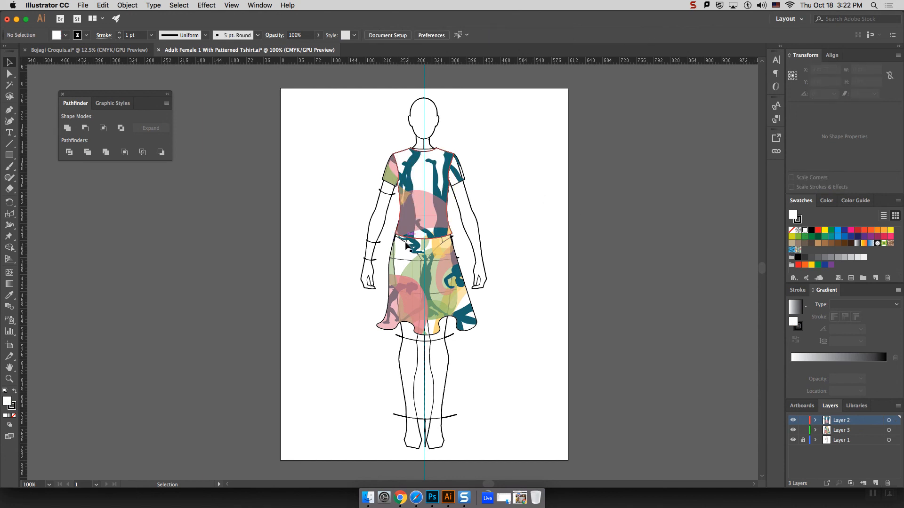
- Copy the skirt, paste the duplicate in place, and fill the duplicate with white
{"action": "left_click", "coordinate": [444, 285]}
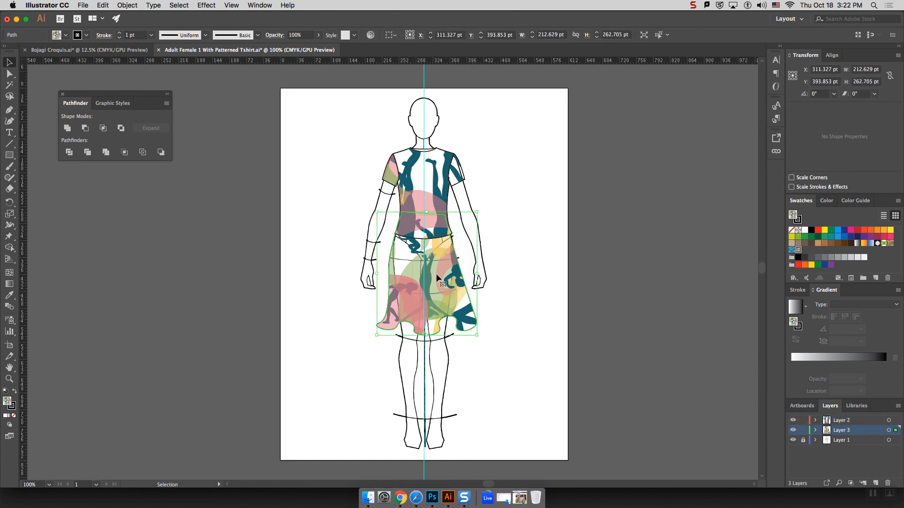
{"action": "left_click", "coordinate": [97, 5]}
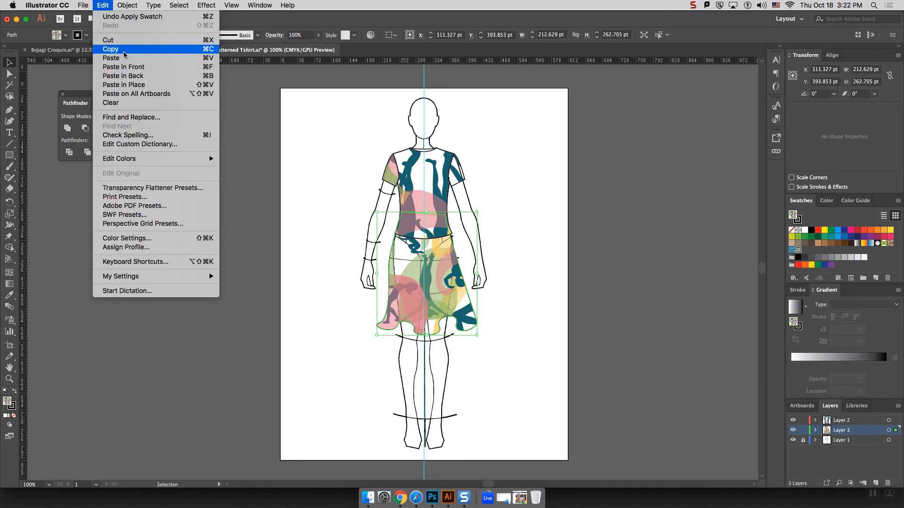
{"action": "left_click", "coordinate": [107, 5]}
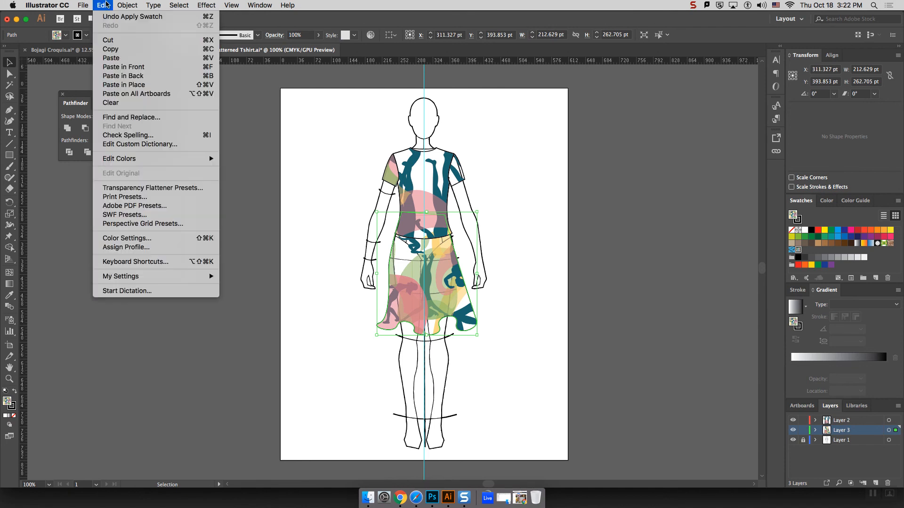
{"action": "left_click", "coordinate": [141, 85]}
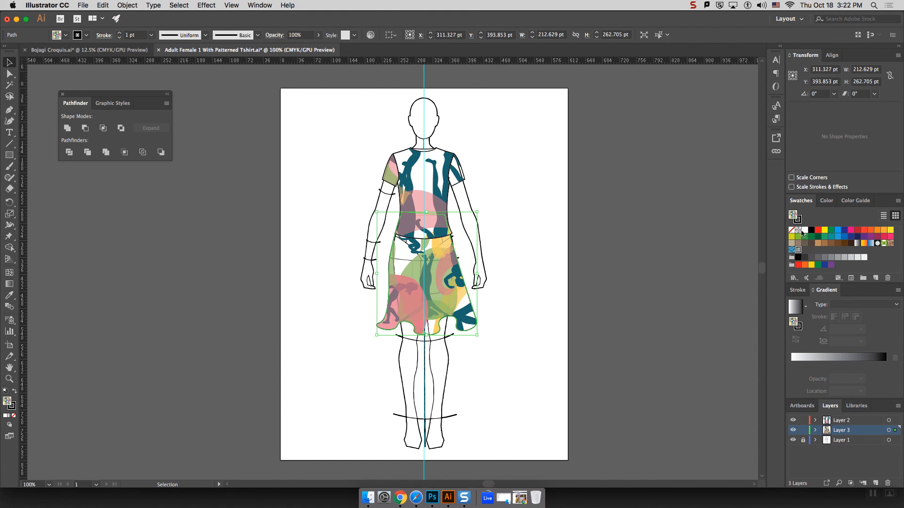
{"action": "left_click", "coordinate": [805, 230]}
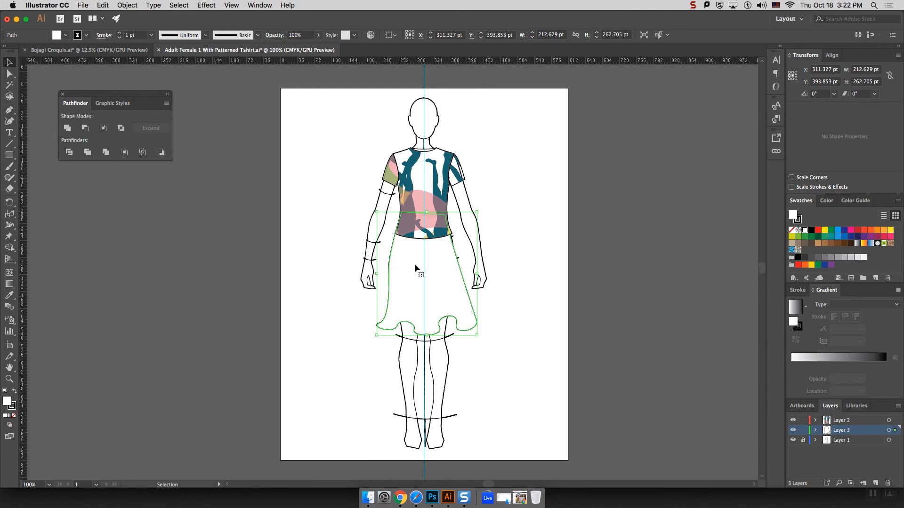
- Send the white skirt duplicate behind the patterned skirt at its original position and clear the selection
{"action": "left_click_drag", "start_coordinate": [415, 265], "coordinate": [446, 278]}
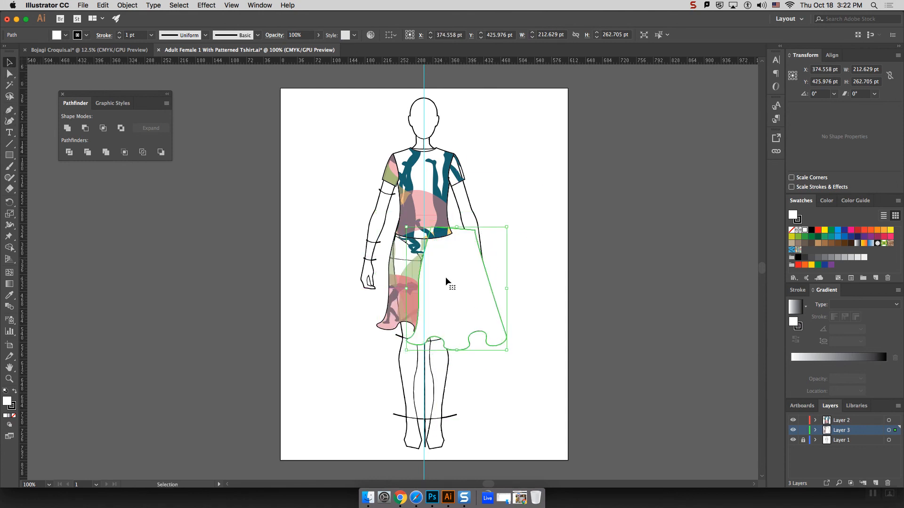
{"action": "key", "text": "super+z"}
{"action": "right_click", "coordinate": [452, 281]}
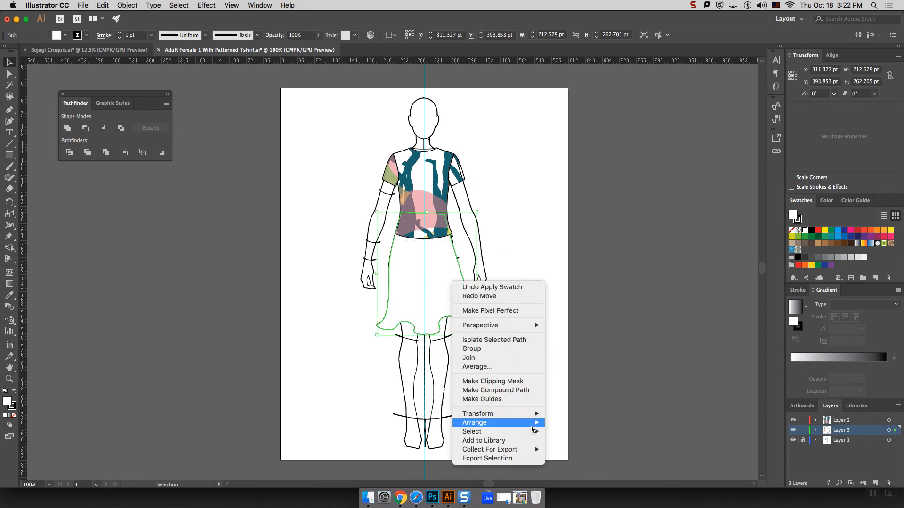
{"action": "mouse_move", "coordinate": [532, 429]}
{"action": "left_click", "coordinate": [575, 449]}
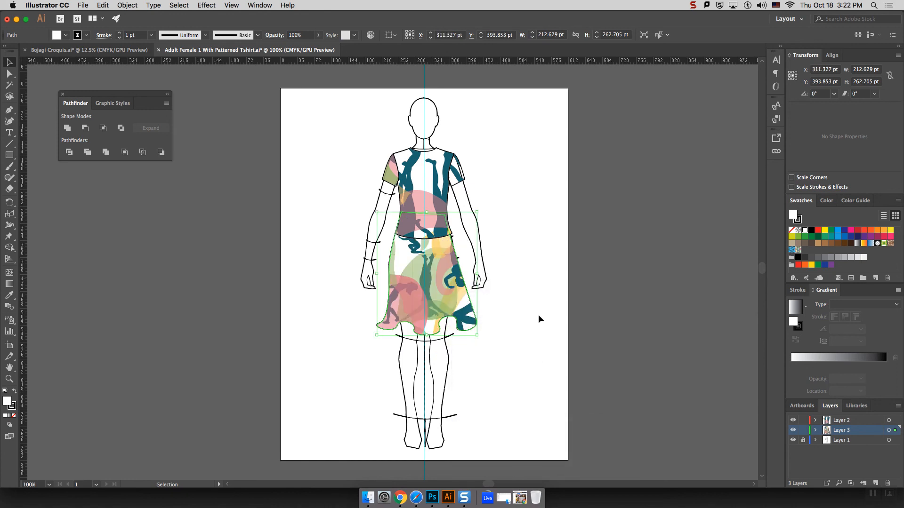
{"action": "left_click", "coordinate": [538, 311]}
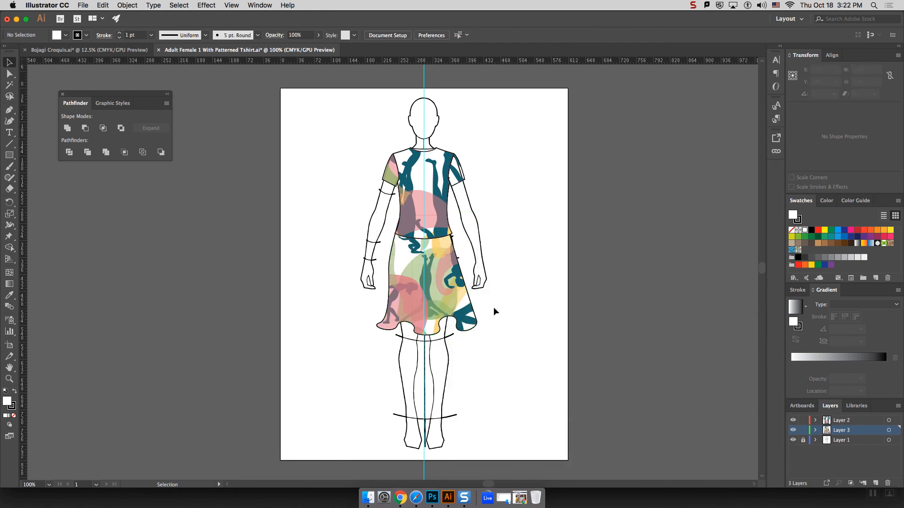
{"action": "left_click", "coordinate": [436, 275]}
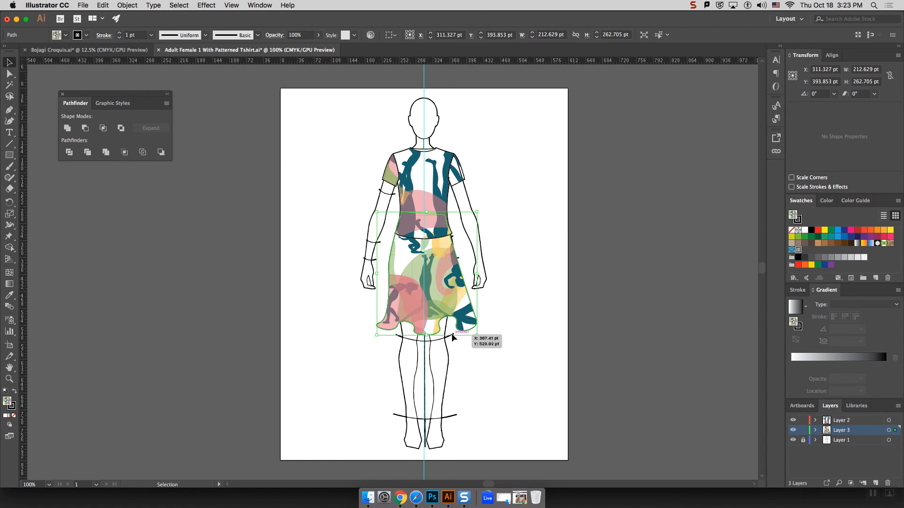
{"action": "left_click", "coordinate": [249, 313]}
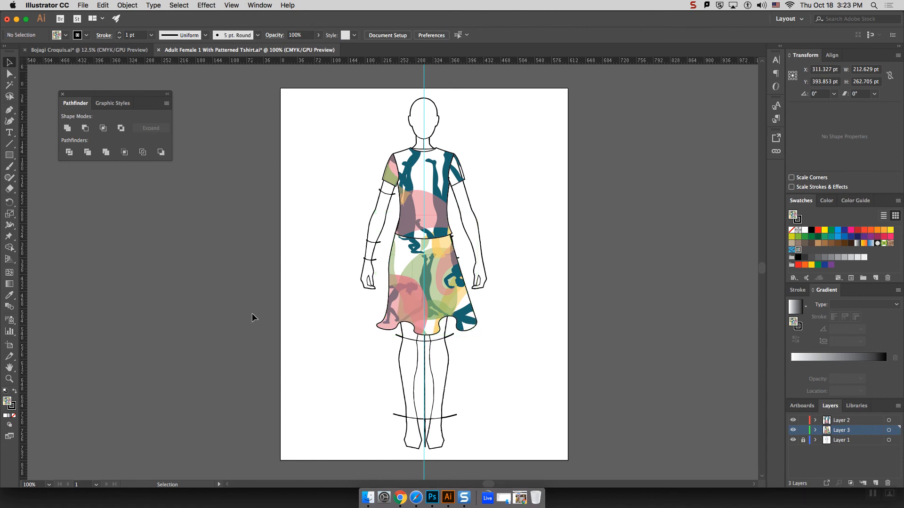
- Draw four fold lines rising from the wavy hem of the patterned skirt with the Line Segment tool and clear the selection
{"action": "left_click", "coordinate": [9, 144]}
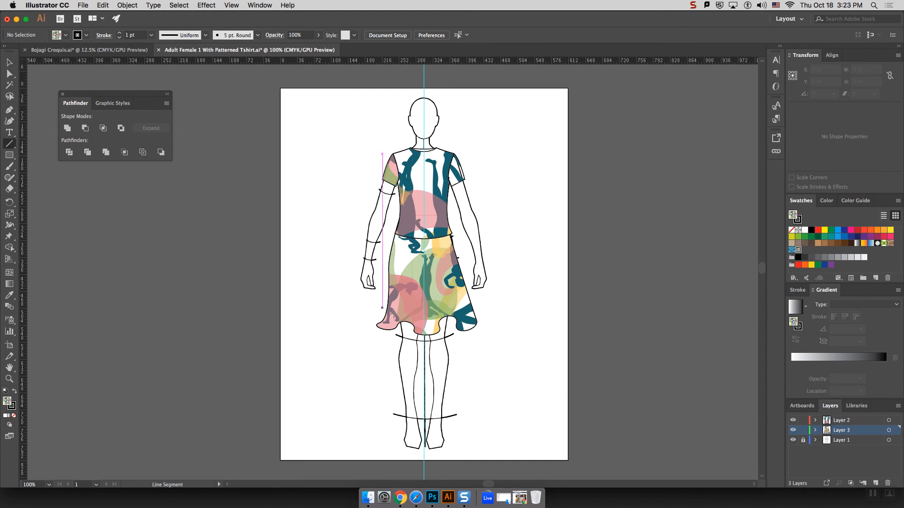
{"action": "left_click_drag", "start_coordinate": [397, 326], "coordinate": [408, 274]}
{"action": "left_click_drag", "start_coordinate": [413, 329], "coordinate": [417, 277]}
{"action": "left_click_drag", "start_coordinate": [439, 325], "coordinate": [429, 273]}
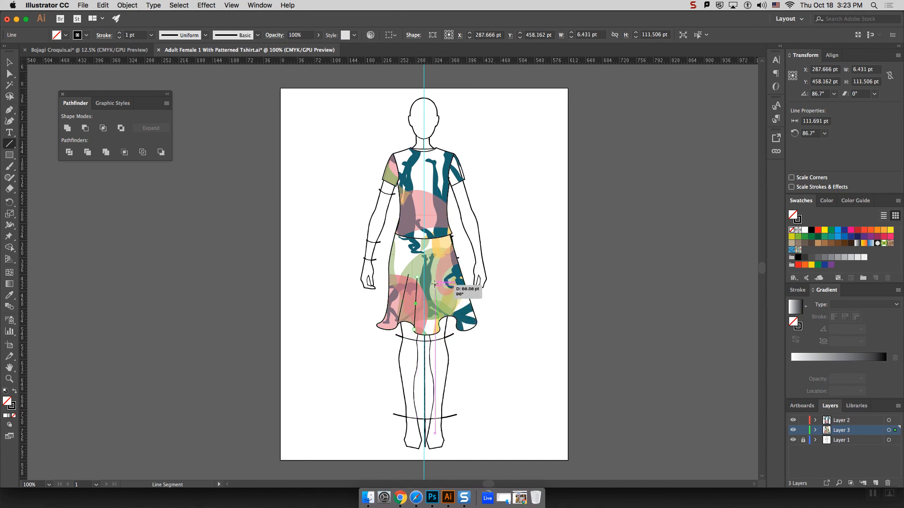
{"action": "left_click_drag", "start_coordinate": [457, 321], "coordinate": [443, 274]}
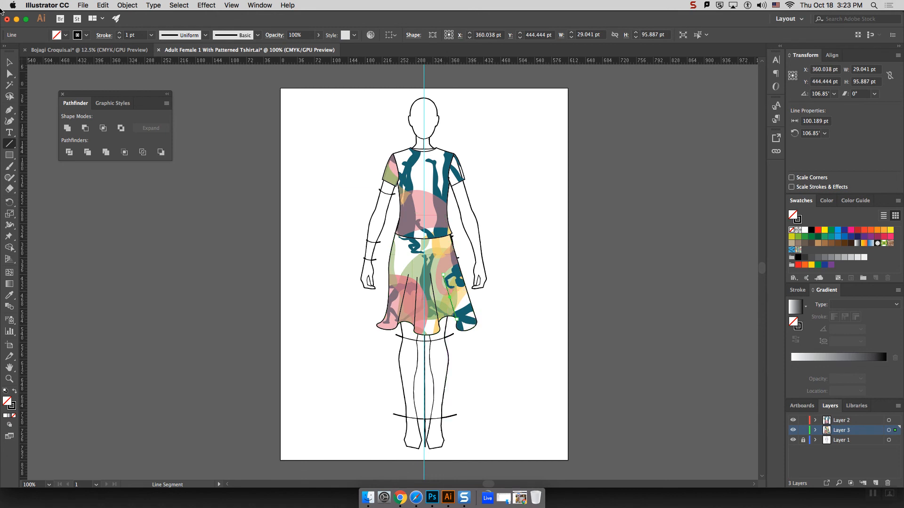
{"action": "left_click", "coordinate": [9, 62]}
{"action": "left_click", "coordinate": [518, 305]}
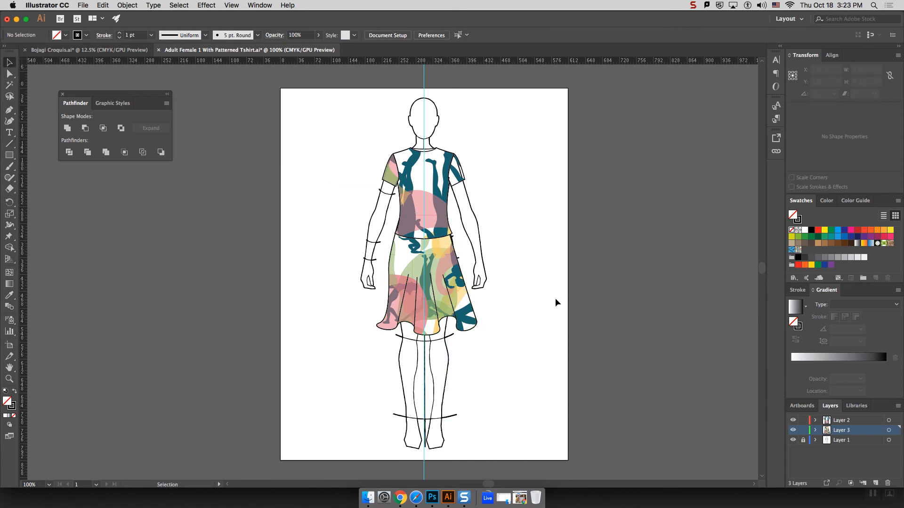
- Reshape the skirt's side edge by adjusting the direction handle of the anchor point at its right hem corner, and deselect it
{"action": "left_click", "coordinate": [9, 74]}
{"action": "left_click", "coordinate": [467, 288]}
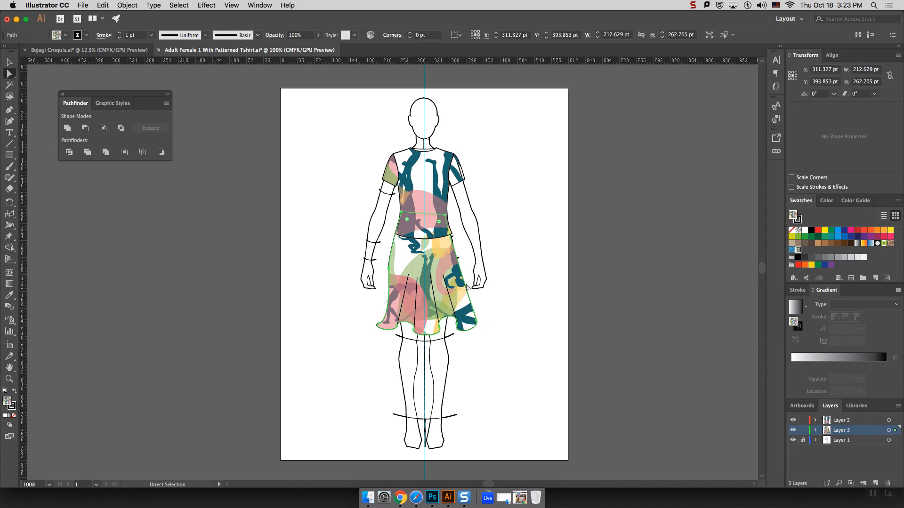
{"action": "left_click", "coordinate": [477, 324]}
{"action": "left_click_drag", "start_coordinate": [473, 311], "coordinate": [457, 290]}
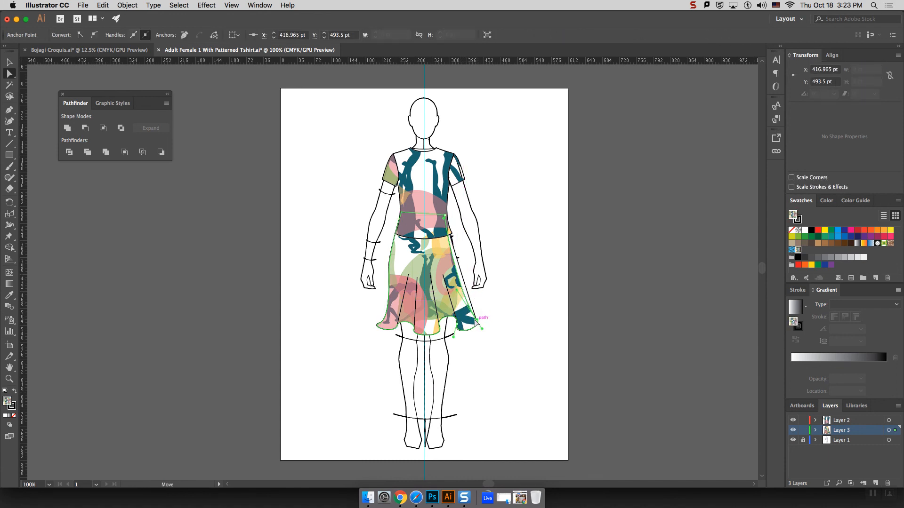
{"action": "left_click", "coordinate": [502, 333]}
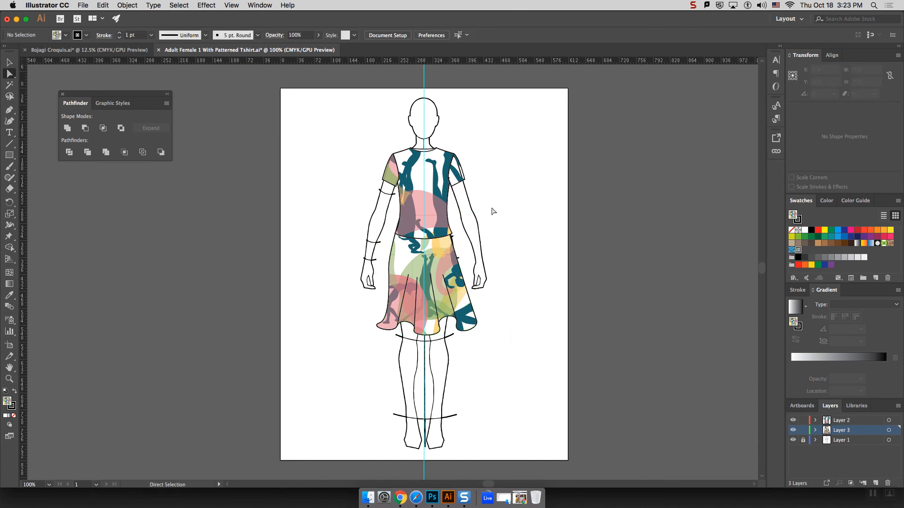
- In the Bojagi Croquis document, create a rectangle 40 in wide and 16.8373 in high in the empty area below the artwork
{"action": "left_click", "coordinate": [121, 50]}
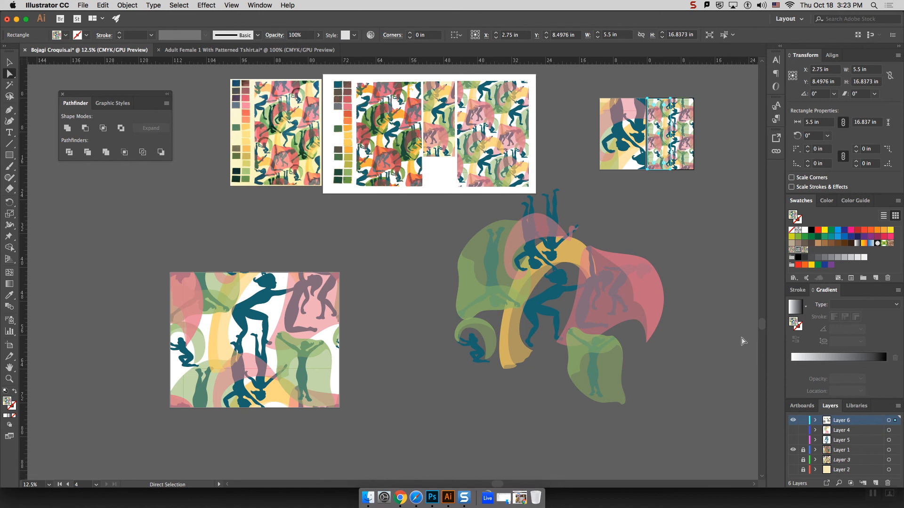
{"action": "left_click_drag", "start_coordinate": [762, 324], "coordinate": [762, 350]}
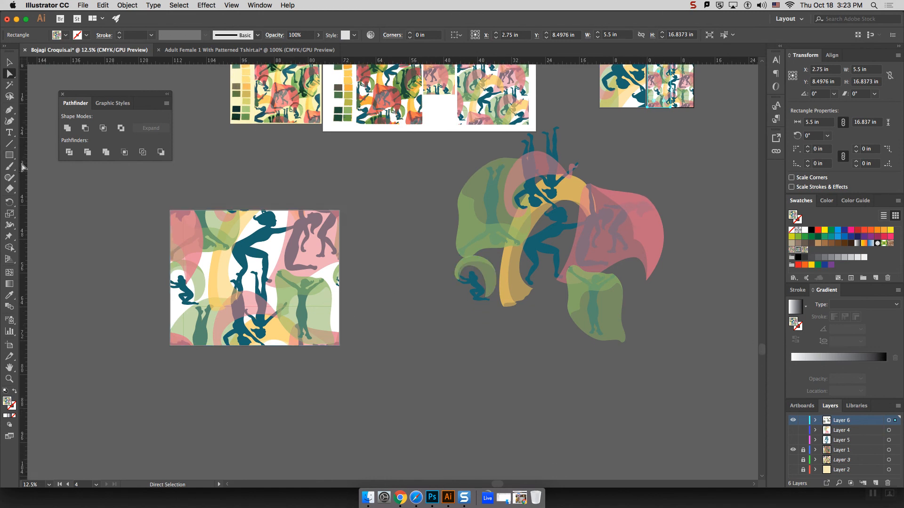
{"action": "left_click", "coordinate": [9, 155]}
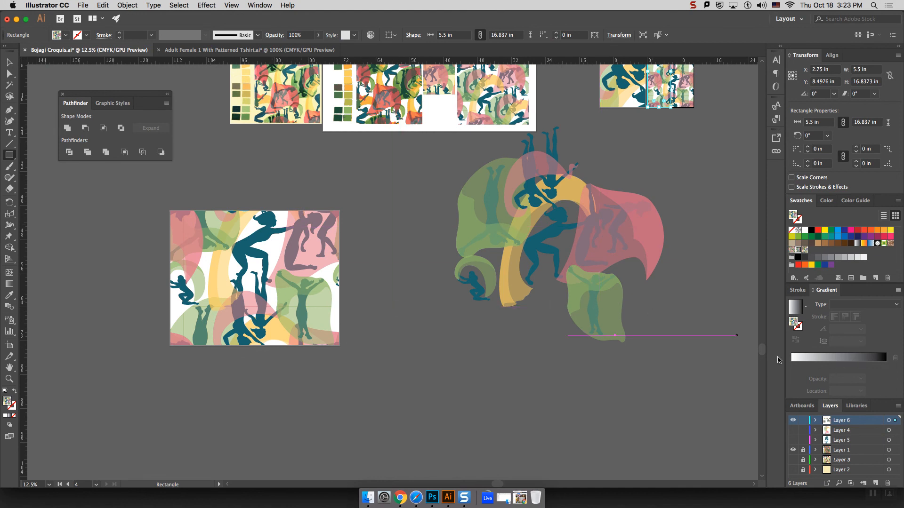
{"action": "left_click_drag", "start_coordinate": [762, 353], "coordinate": [756, 324]}
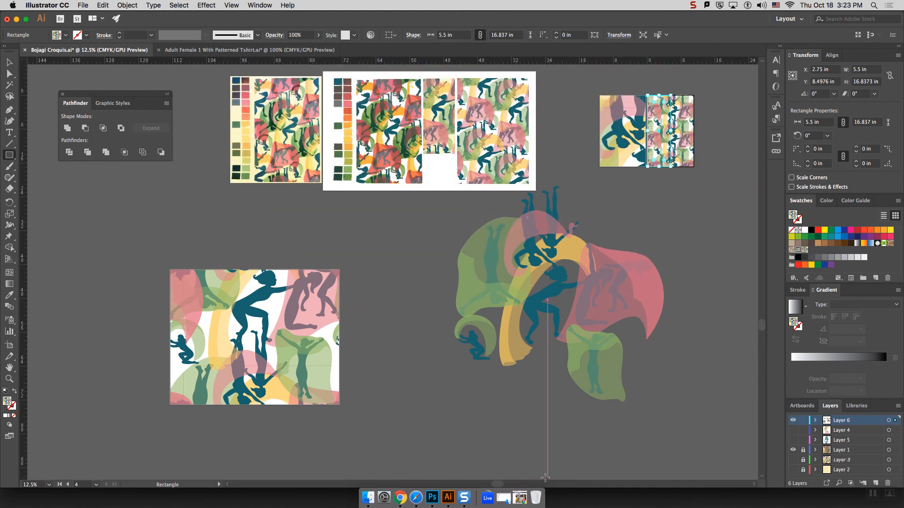
{"action": "mouse_move", "coordinate": [498, 486]}
{"action": "left_mouse_down"}
{"action": "mouse_move", "coordinate": [588, 486]}
{"action": "mouse_move", "coordinate": [484, 486]}
{"action": "left_mouse_up"}
{"action": "left_click_drag", "start_coordinate": [762, 325], "coordinate": [753, 380]}
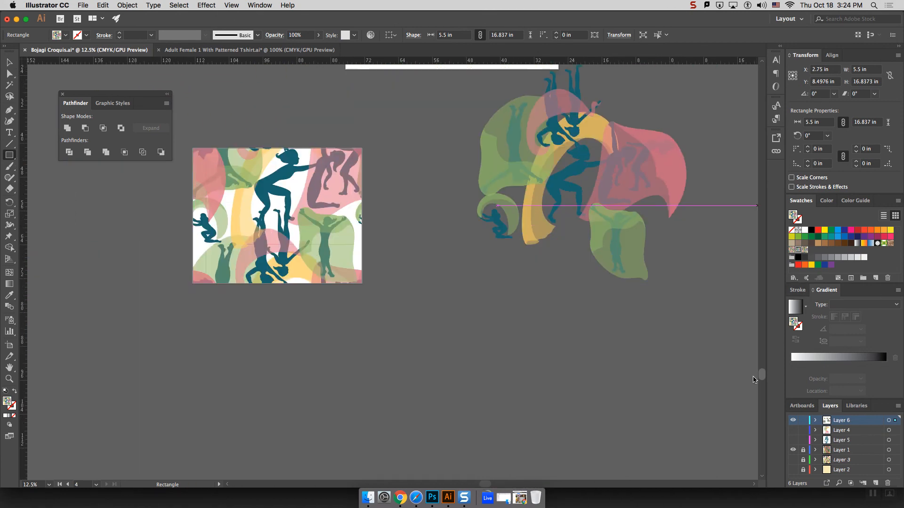
{"action": "left_click", "coordinate": [386, 340]}
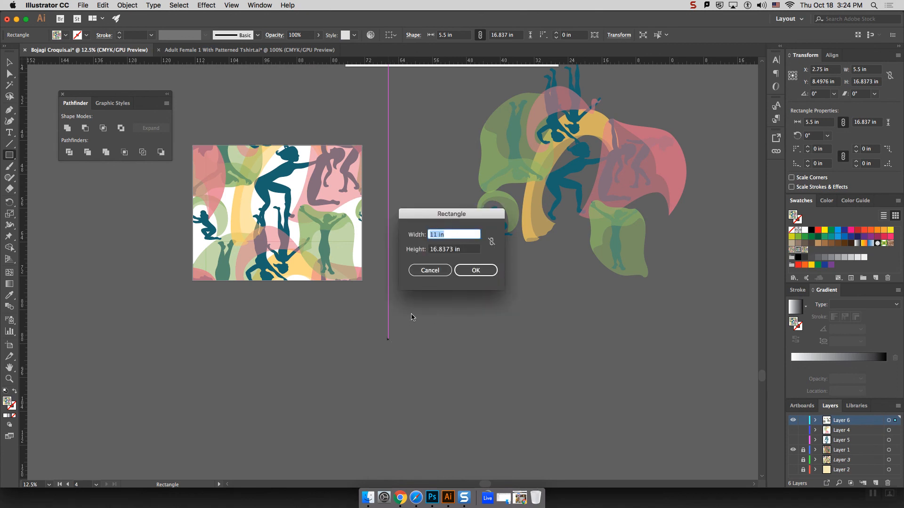
{"action": "type", "text": "40"}
{"action": "left_click", "coordinate": [475, 269]}
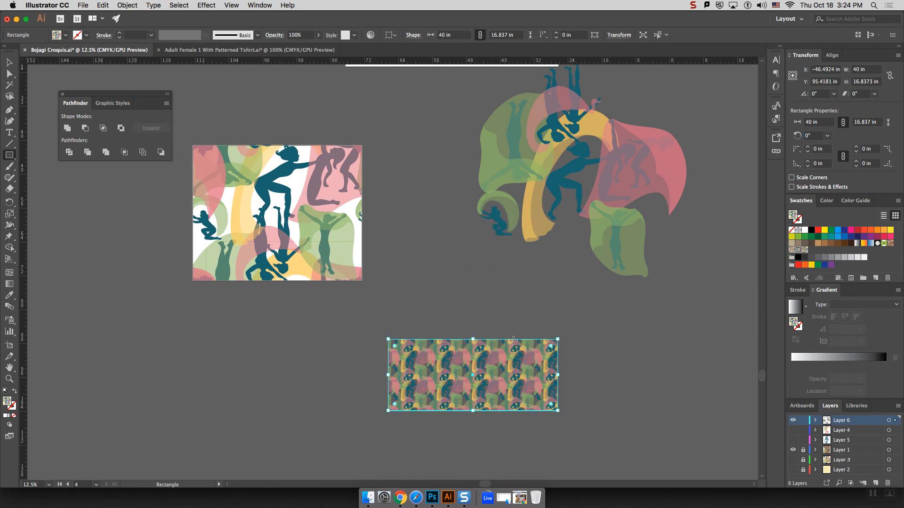
- Fill the new rectangle with white and stretch it upward to a height of about 26.95 in
{"action": "left_click", "coordinate": [805, 229]}
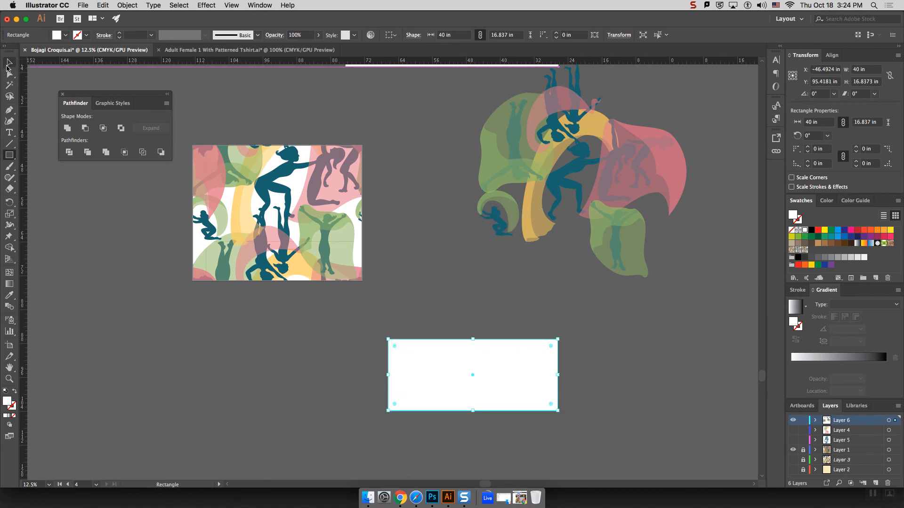
{"action": "left_click", "coordinate": [9, 73]}
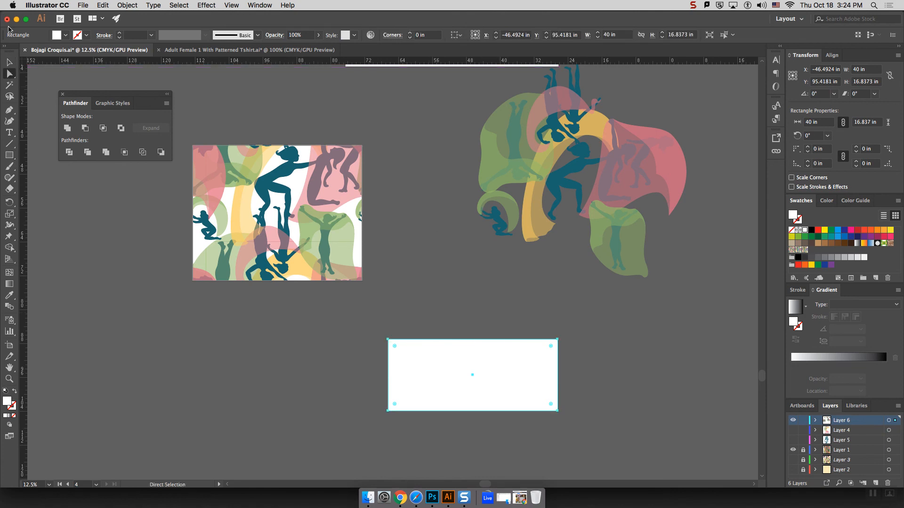
{"action": "key", "text": "v"}
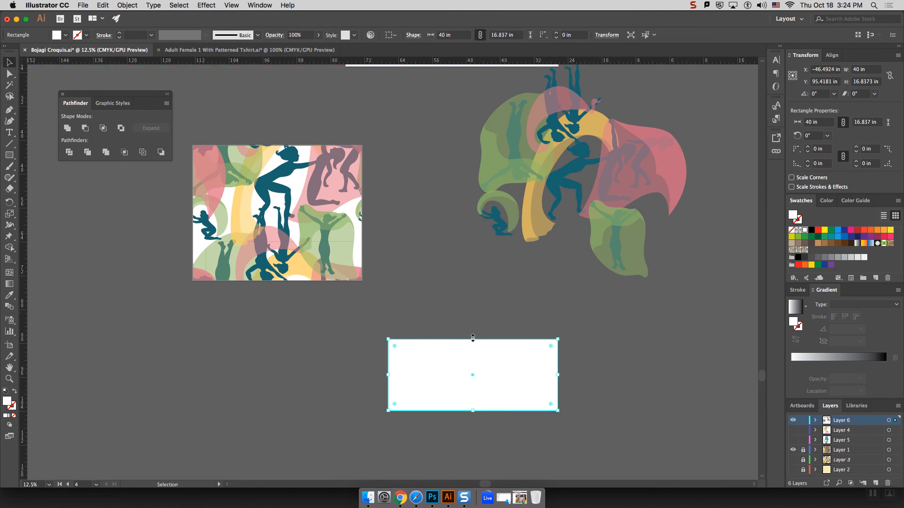
{"action": "left_click_drag", "start_coordinate": [469, 340], "coordinate": [471, 296]}
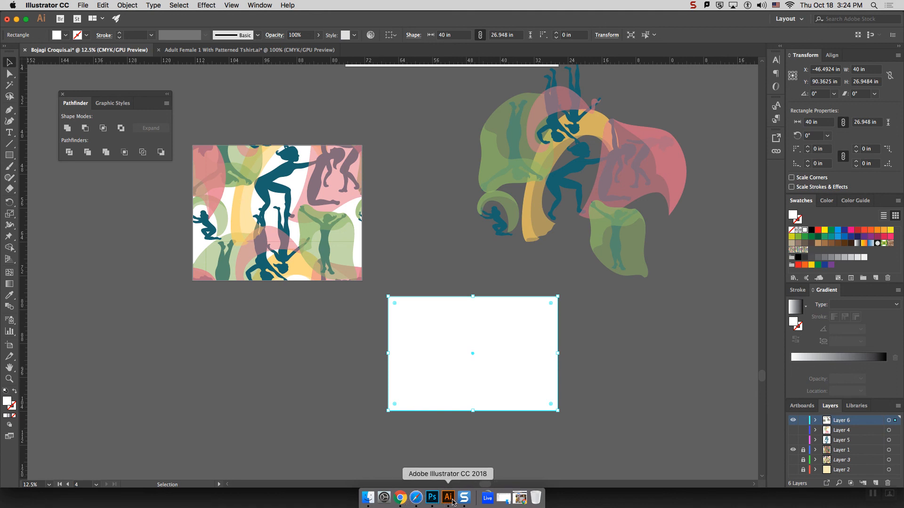
{"action": "left_click", "coordinate": [399, 498]}
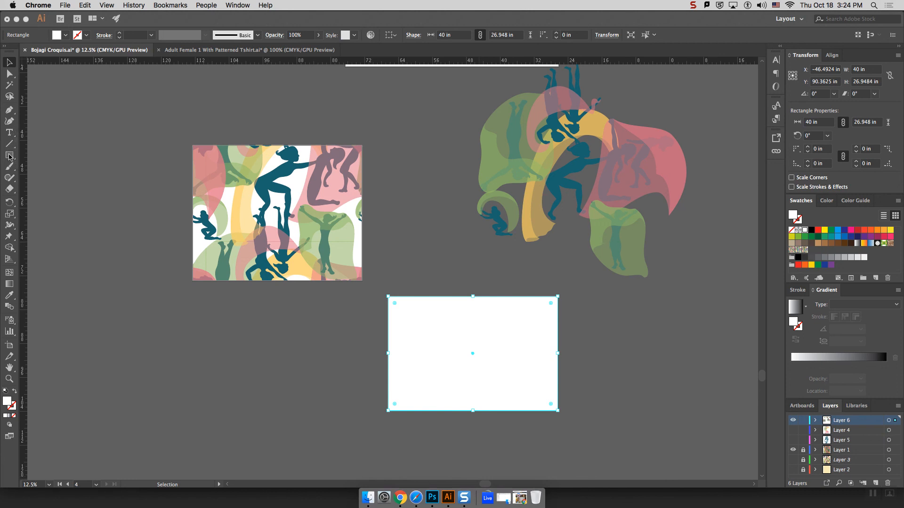
- Begin a T-shirt body outline on the white rectangle with the Pen tool, drawing the left shoulder and a symmetrical curved neckline
{"action": "left_click", "coordinate": [10, 110]}
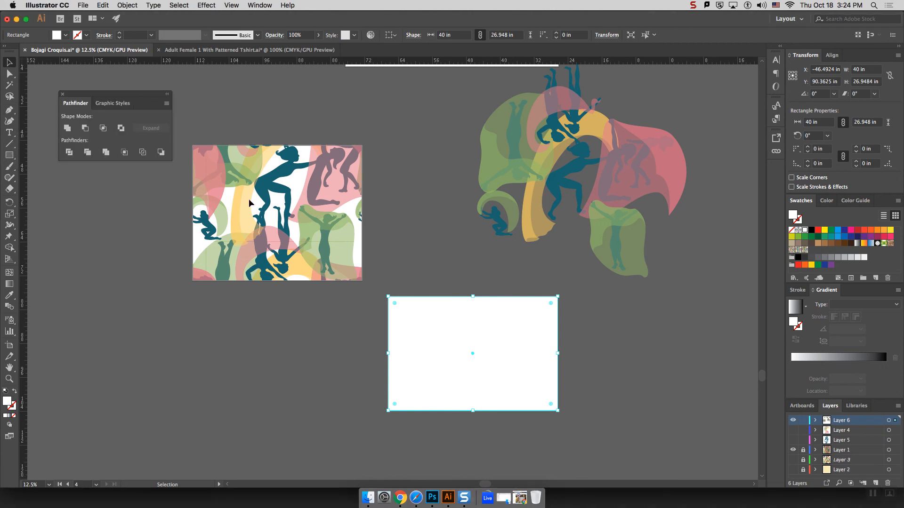
{"action": "left_click", "coordinate": [405, 326]}
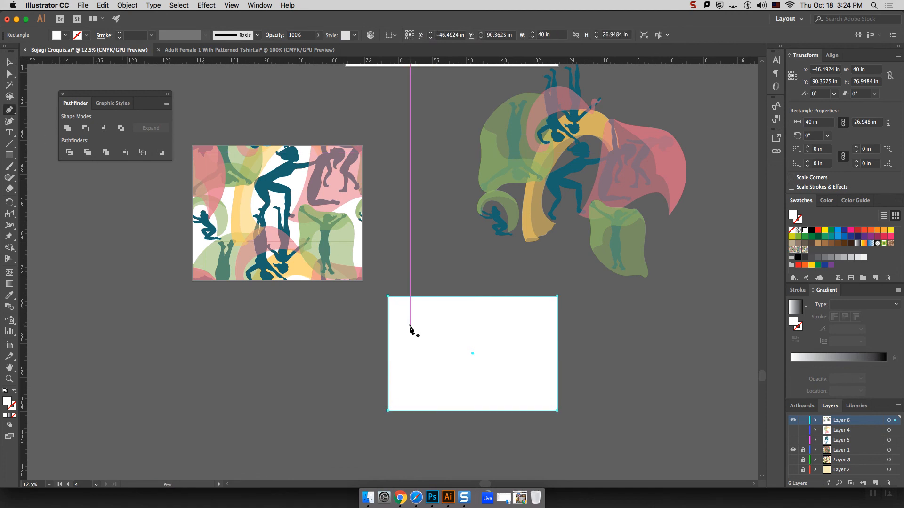
{"action": "left_click", "coordinate": [445, 305]}
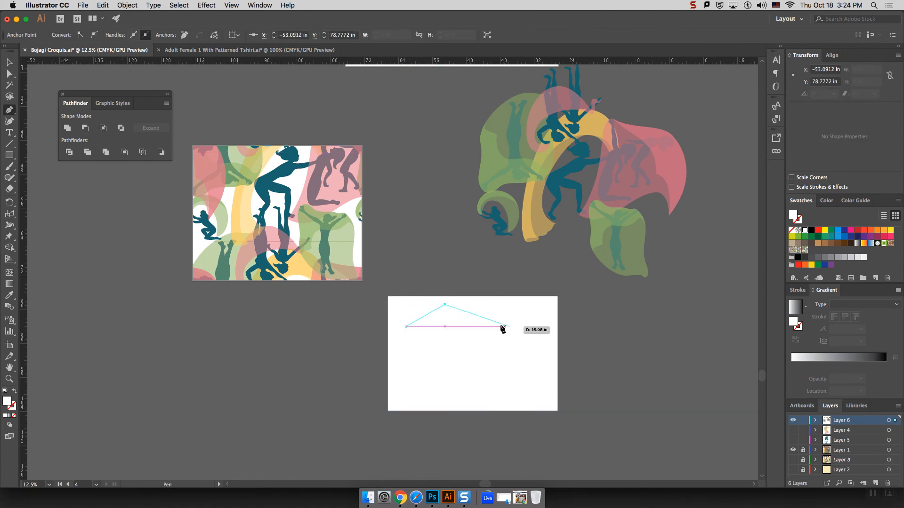
{"action": "left_click_drag", "start_coordinate": [498, 315], "coordinate": [528, 296]}
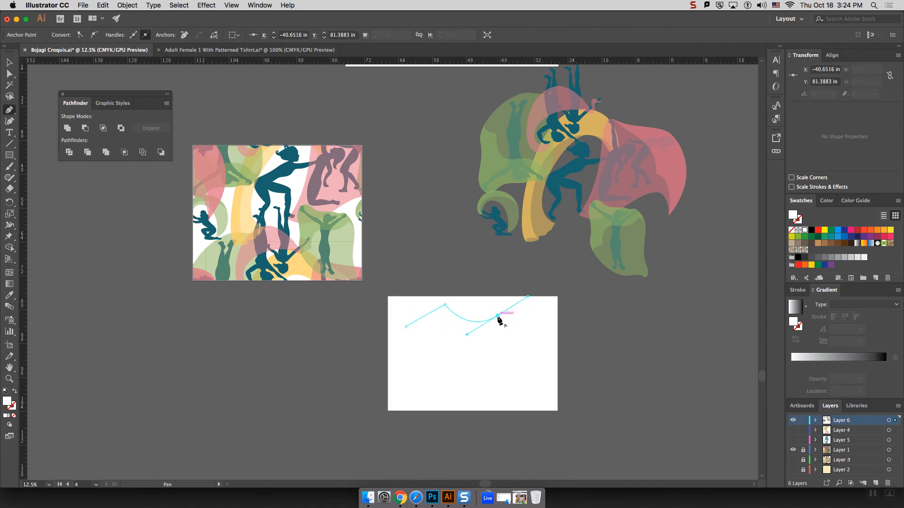
{"action": "key", "text": "super+z"}
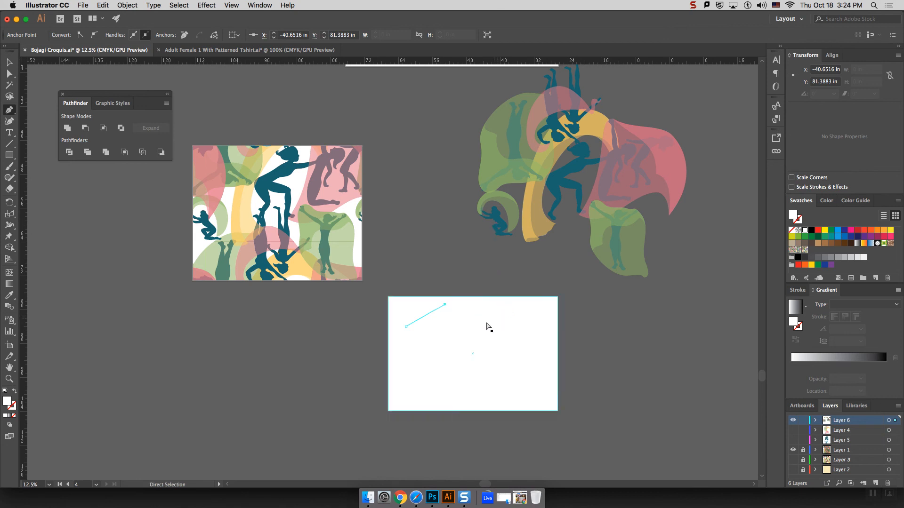
{"action": "left_click_drag", "start_coordinate": [472, 321], "coordinate": [492, 321]}
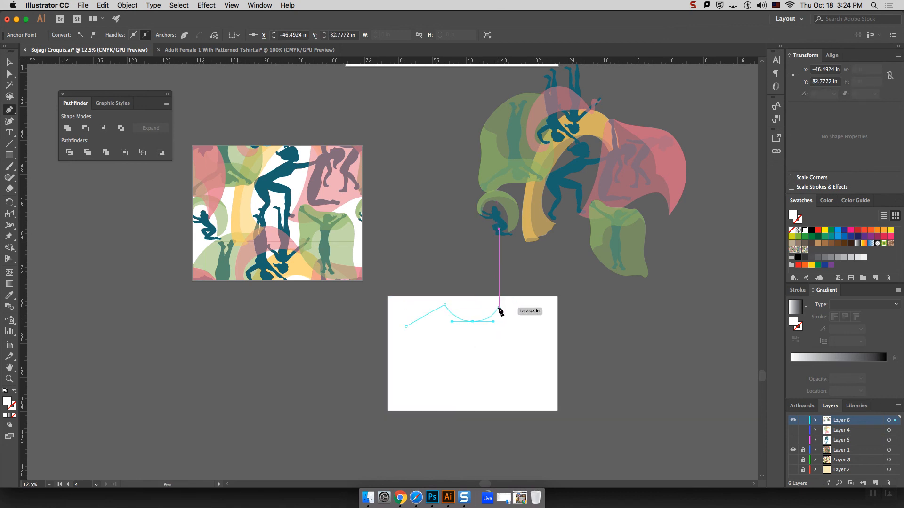
{"action": "left_click", "coordinate": [501, 304]}
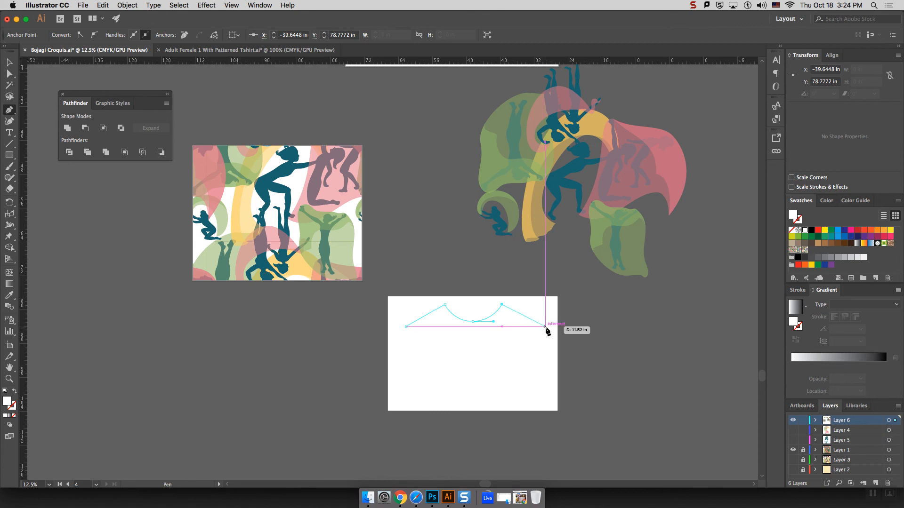
- Complete the T-shirt outline with the right shoulder, tapered sides and straight hem, close the path at its starting point, and deselect it
{"action": "left_click", "coordinate": [545, 322]}
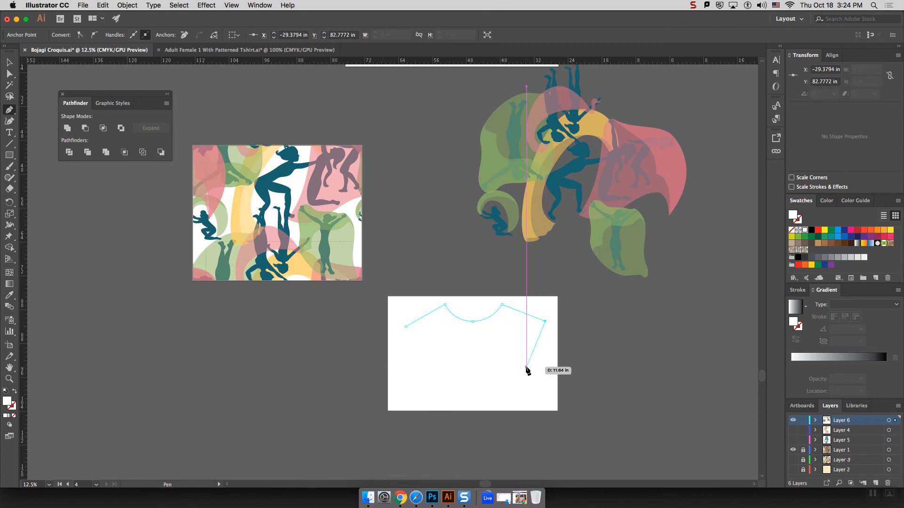
{"action": "left_click", "coordinate": [534, 406]}
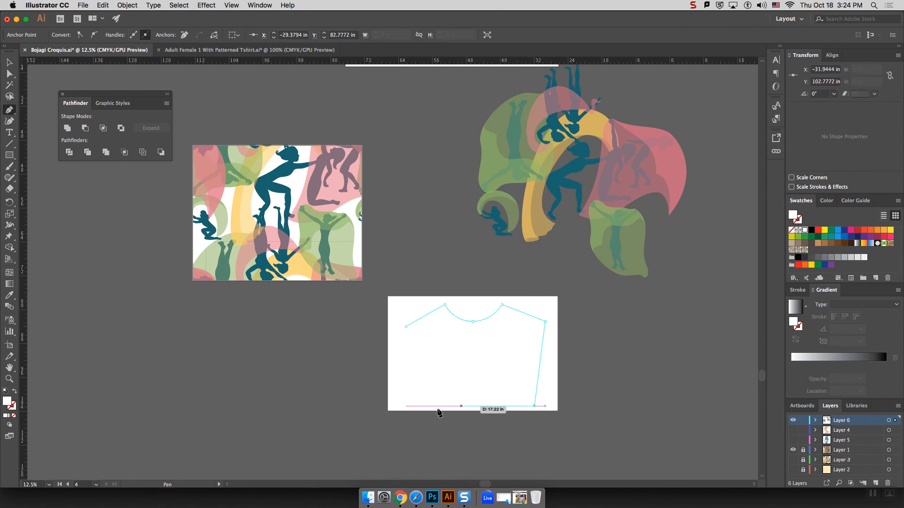
{"action": "left_click", "coordinate": [415, 406]}
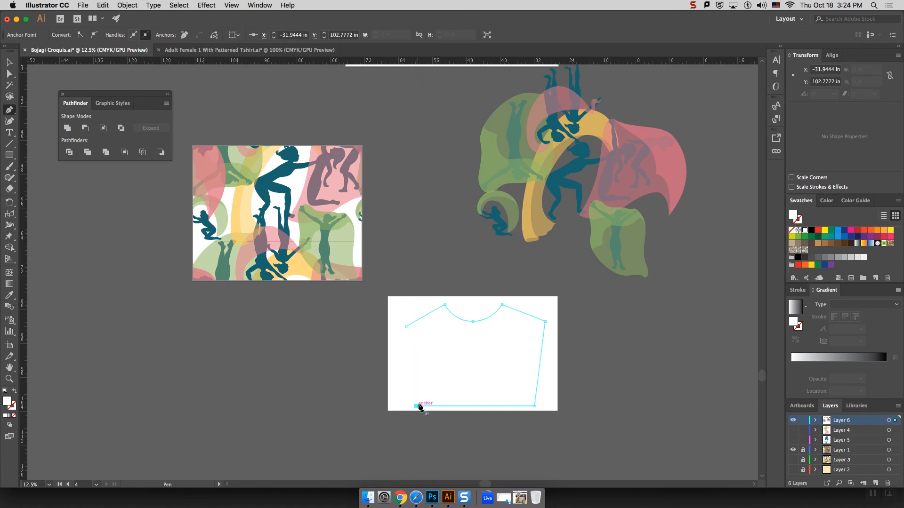
{"action": "left_click", "coordinate": [406, 326]}
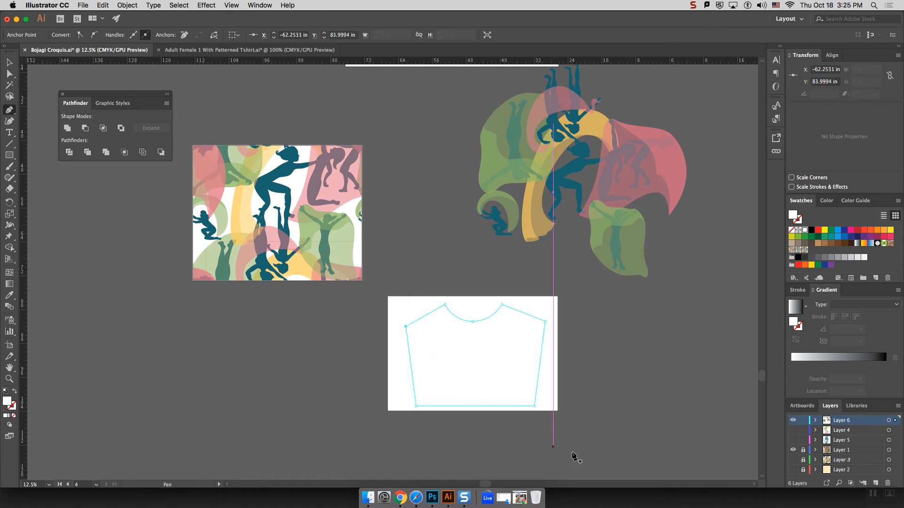
{"action": "key", "text": "v"}
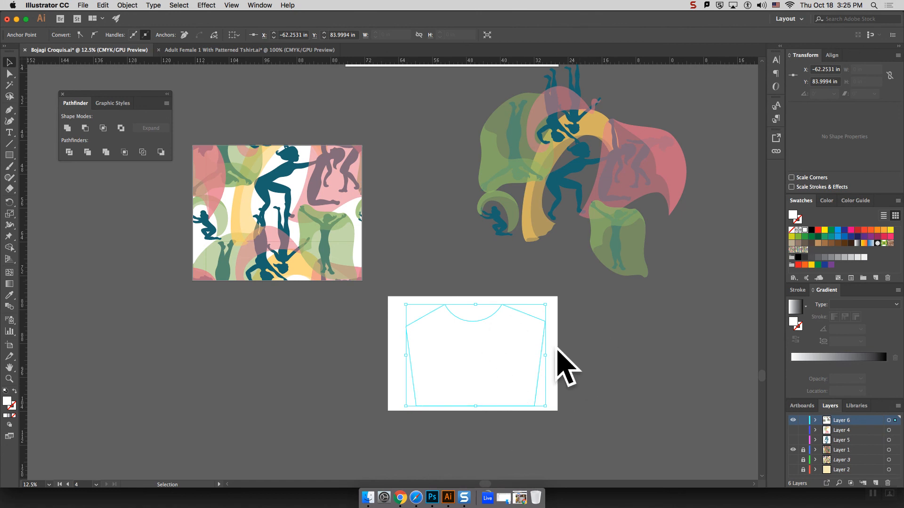
{"action": "left_click", "coordinate": [625, 371]}
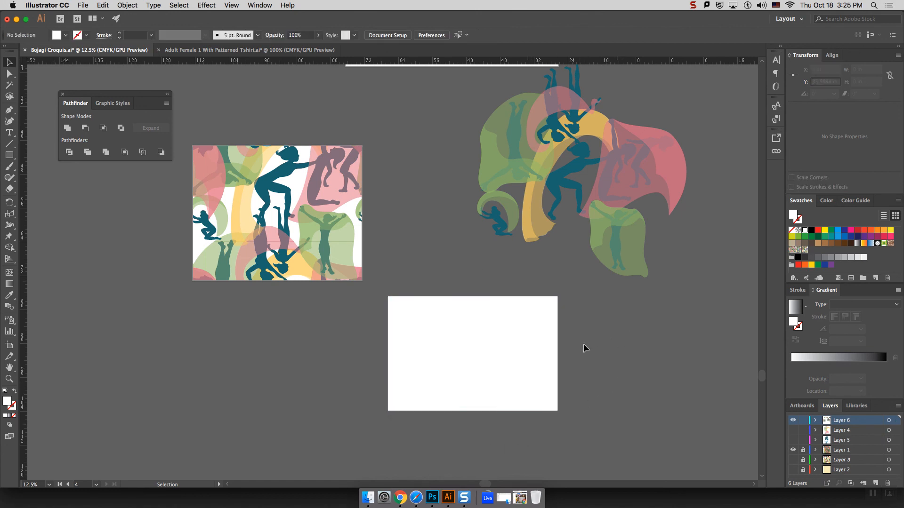
- Fill the T-shirt body shape with the green and purple figure pattern, and replace that fill with solid dark blue
{"action": "left_click", "coordinate": [535, 360]}
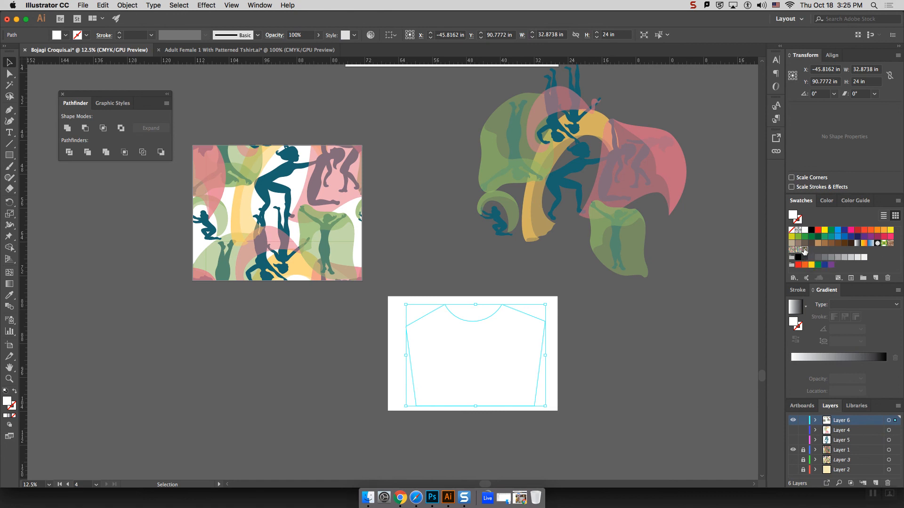
{"action": "left_click", "coordinate": [803, 251]}
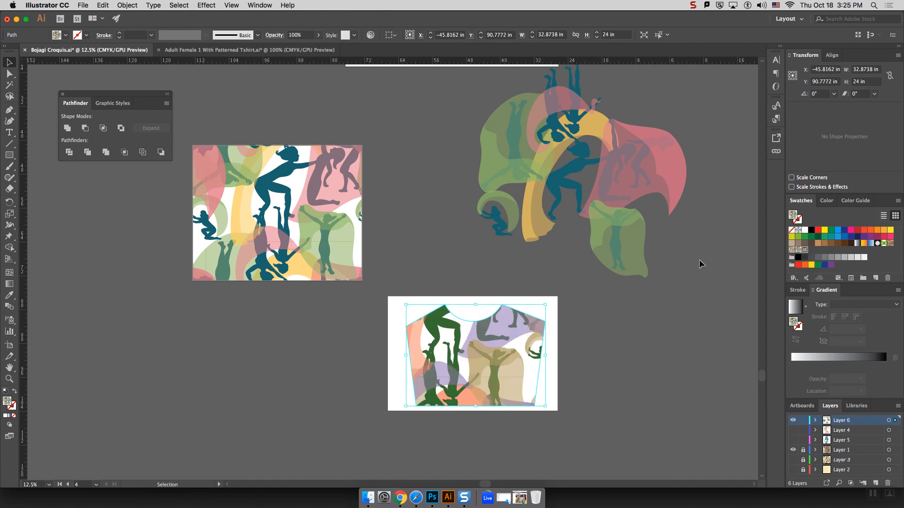
{"action": "left_click", "coordinate": [845, 230]}
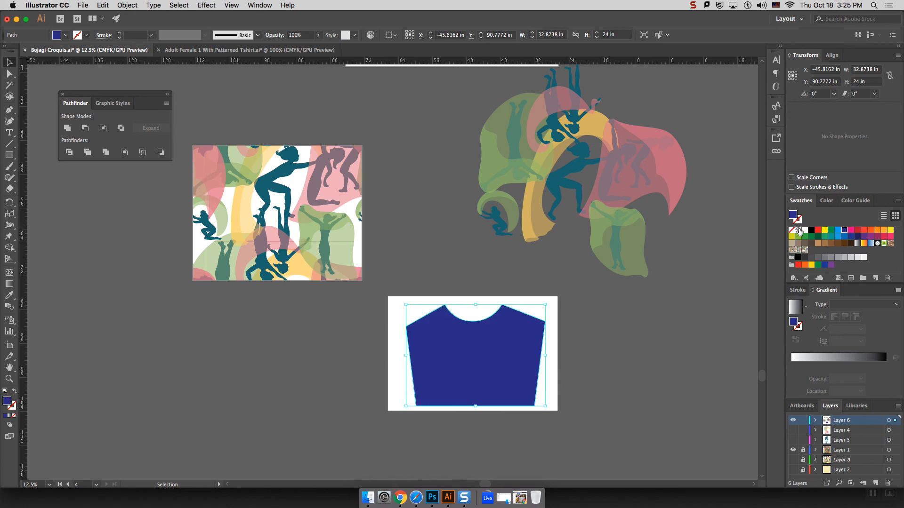
- Swap the T-shirt shape's solid blue fill for a blue outline with no fill, and deselect it
{"action": "left_click", "coordinate": [14, 392]}
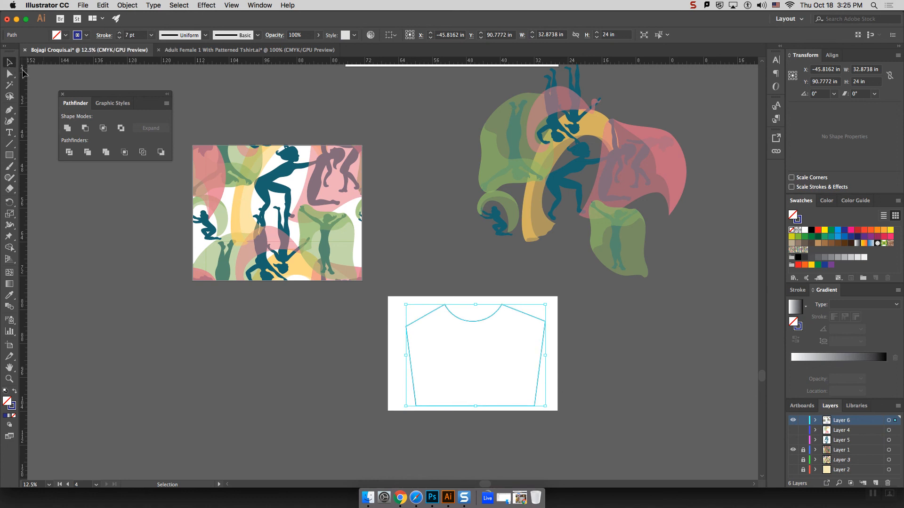
{"action": "left_click", "coordinate": [298, 303]}
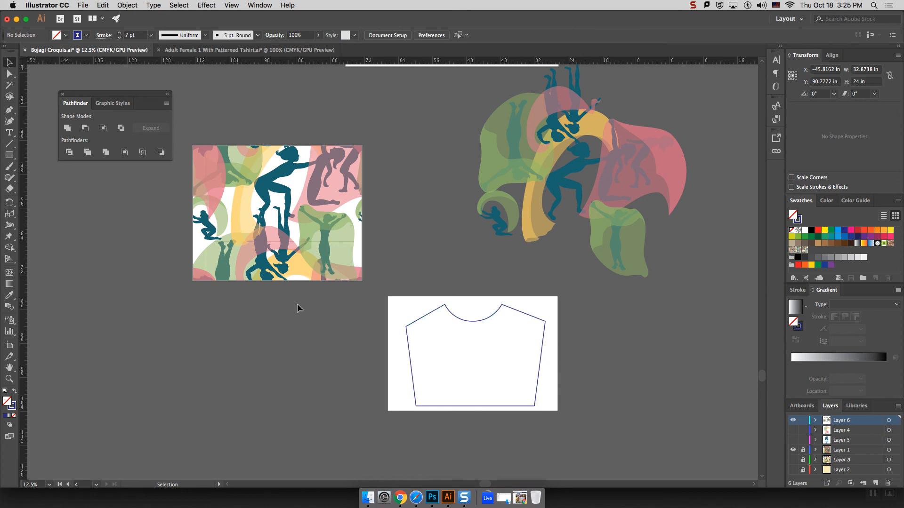
{"action": "left_click", "coordinate": [9, 110]}
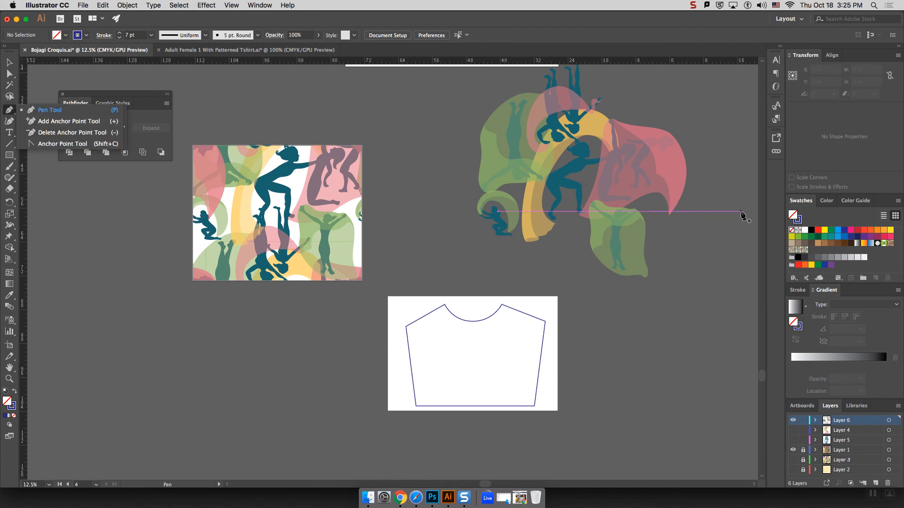
- Paint a thin blue freehand loop across the T-shirt's left shoulder line with the Paintbrush tool
{"action": "left_click", "coordinate": [13, 168]}
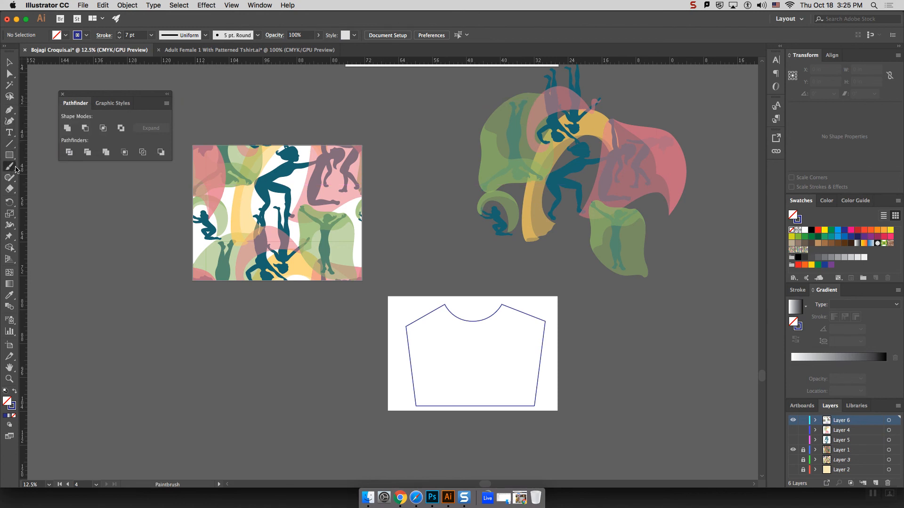
{"action": "left_click", "coordinate": [825, 231]}
{"action": "key", "text": "super+equal"}
{"action": "key", "text": "super+equal"}
{"action": "key", "text": "super+equal"}
{"action": "key", "text": "super+equal"}
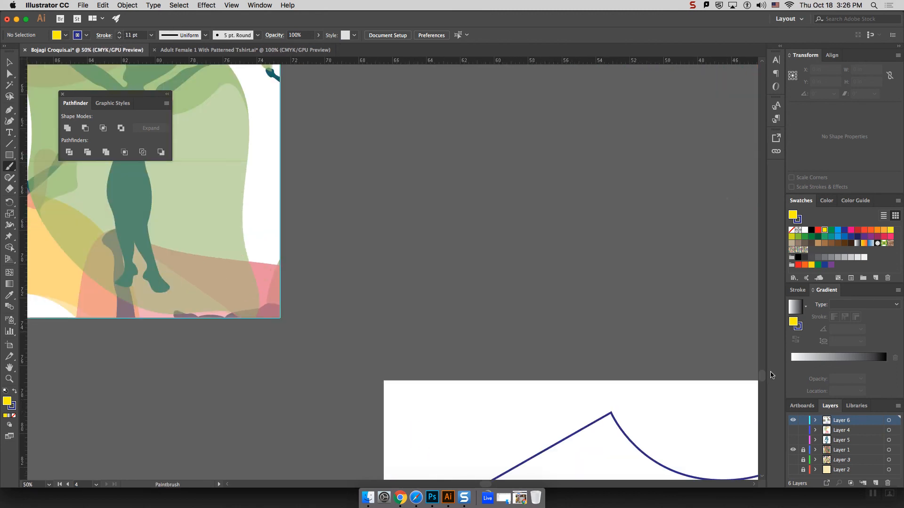
{"action": "scroll", "coordinate": [748, 329], "scroll_direction": "down", "scroll_amount": 5}
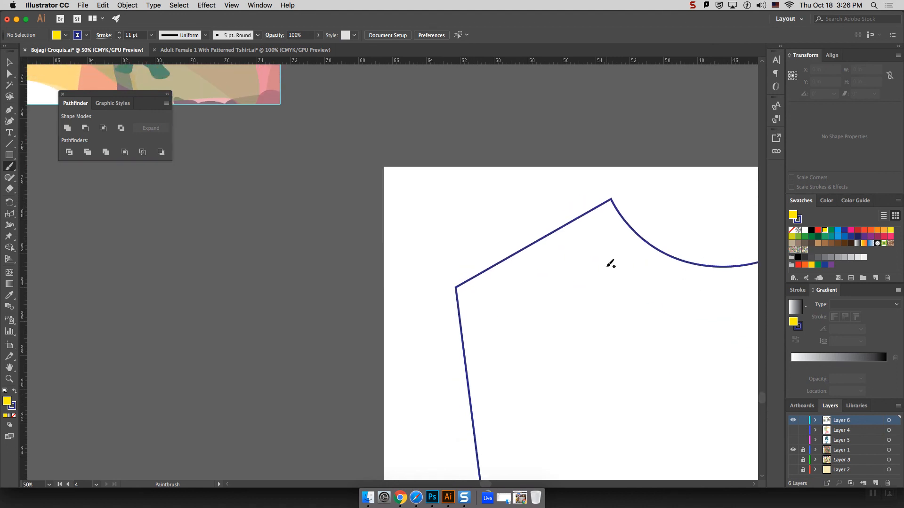
{"action": "mouse_move", "coordinate": [590, 212]}
{"action": "left_mouse_down"}
{"action": "mouse_move", "coordinate": [536, 259]}
{"action": "mouse_move", "coordinate": [579, 290]}
{"action": "mouse_move", "coordinate": [607, 249]}
{"action": "mouse_move", "coordinate": [601, 231]}
{"action": "left_mouse_up"}
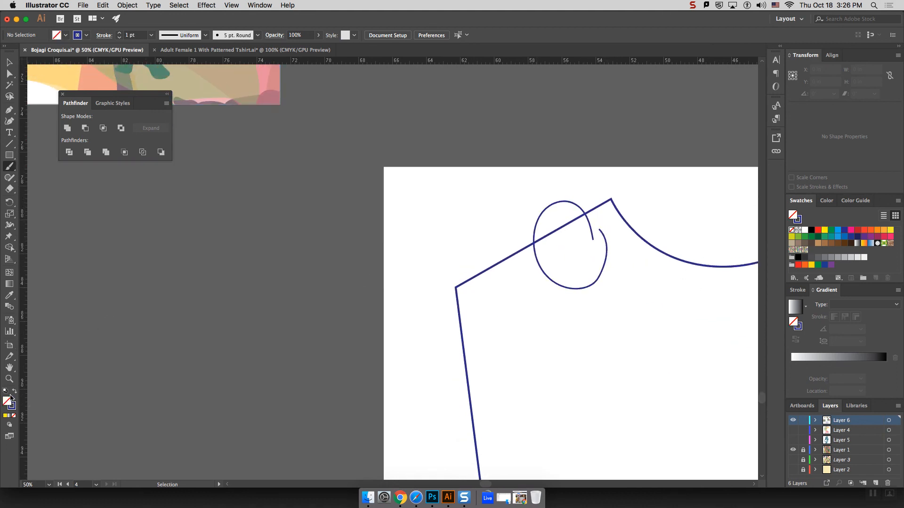
- Set the brush stroke to 16 pt in dark blue and paint a thick loop beside the neckline's left side
{"action": "left_click", "coordinate": [14, 393]}
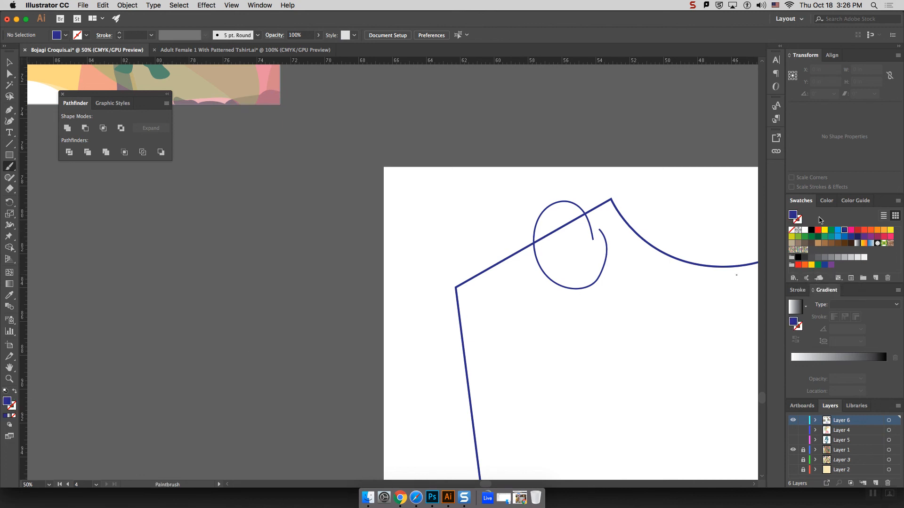
{"action": "left_click", "coordinate": [824, 231]}
{"action": "left_click", "coordinate": [120, 34]}
{"action": "left_click", "coordinate": [119, 34]}
{"action": "left_click", "coordinate": [119, 34]}
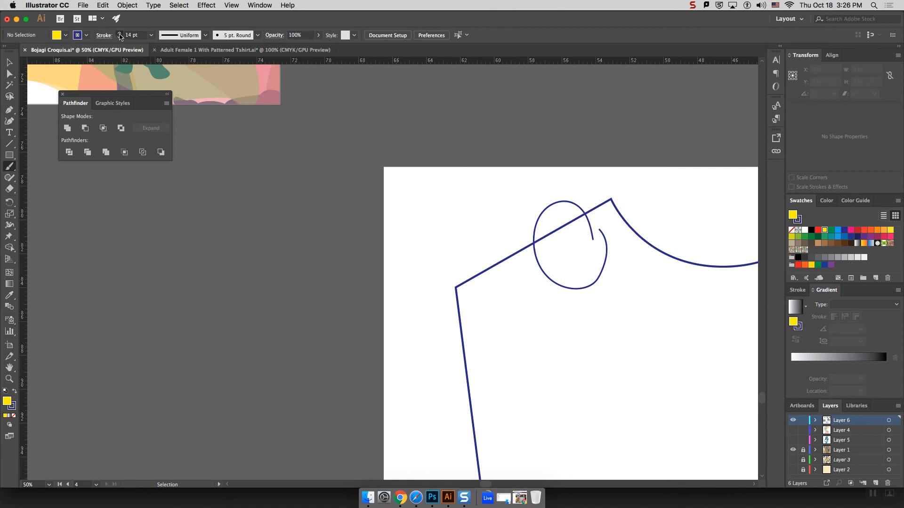
{"action": "left_click", "coordinate": [120, 34]}
{"action": "left_click", "coordinate": [120, 33]}
{"action": "mouse_move", "coordinate": [658, 297]}
{"action": "left_mouse_down"}
{"action": "mouse_move", "coordinate": [597, 259]}
{"action": "mouse_move", "coordinate": [626, 354]}
{"action": "mouse_move", "coordinate": [657, 295]}
{"action": "left_mouse_up"}
- Paint a chain of overlapping thick blue loops below the neckline, continuing up over the right shoulder
{"action": "key", "text": "super+minus"}
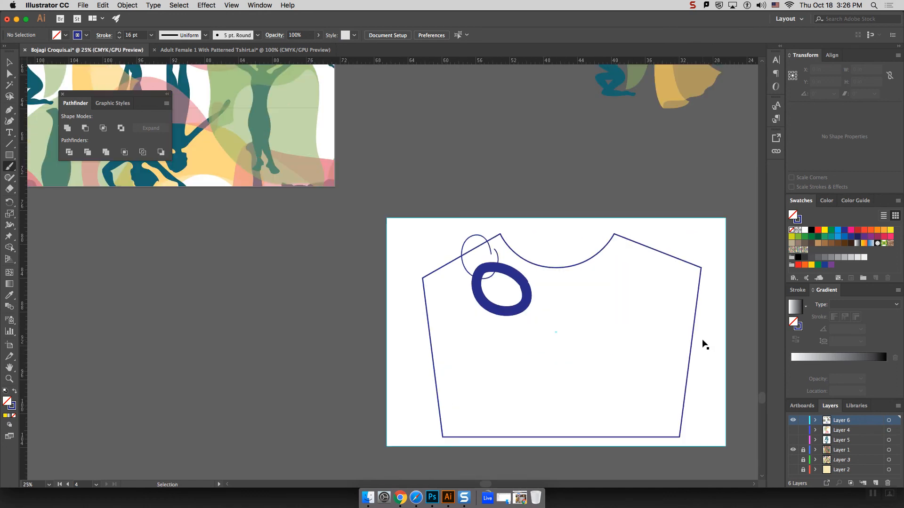
{"action": "mouse_move", "coordinate": [563, 300]}
{"action": "left_mouse_down"}
{"action": "mouse_move", "coordinate": [504, 288]}
{"action": "mouse_move", "coordinate": [505, 330]}
{"action": "mouse_move", "coordinate": [565, 327]}
{"action": "mouse_move", "coordinate": [564, 290]}
{"action": "mouse_move", "coordinate": [579, 293]}
{"action": "mouse_move", "coordinate": [537, 328]}
{"action": "mouse_move", "coordinate": [580, 345]}
{"action": "mouse_move", "coordinate": [604, 291]}
{"action": "left_mouse_up"}
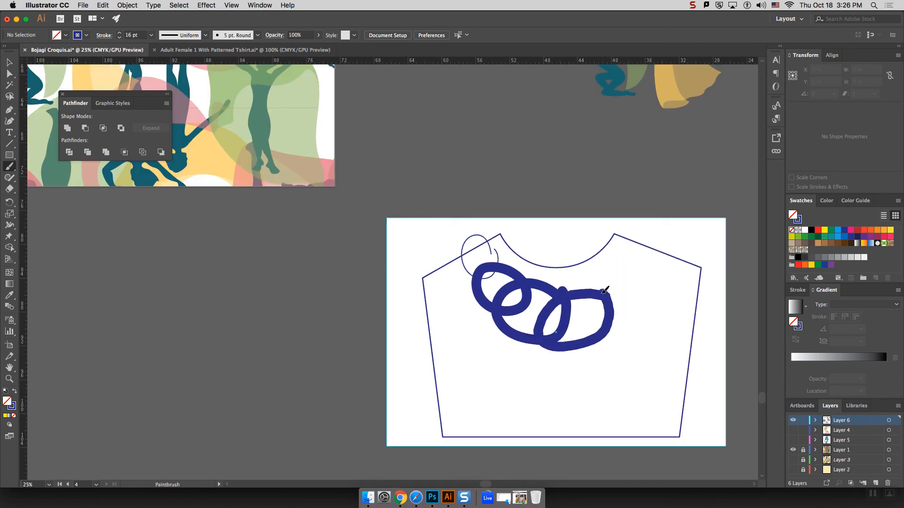
{"action": "mouse_move", "coordinate": [627, 259]}
{"action": "left_mouse_down"}
{"action": "mouse_move", "coordinate": [586, 311]}
{"action": "mouse_move", "coordinate": [628, 259]}
{"action": "mouse_move", "coordinate": [626, 276]}
{"action": "mouse_move", "coordinate": [667, 240]}
{"action": "mouse_move", "coordinate": [701, 229]}
{"action": "mouse_move", "coordinate": [682, 209]}
{"action": "left_mouse_up"}
{"action": "left_click", "coordinate": [670, 224]}
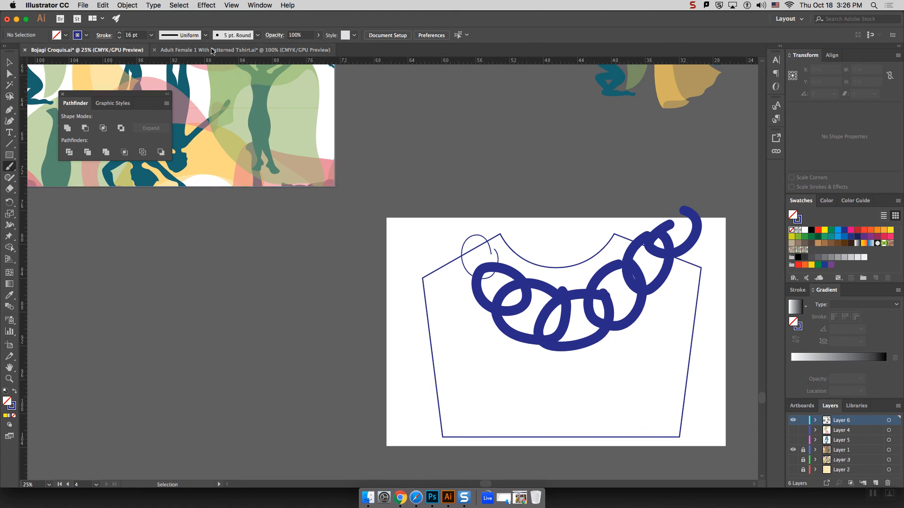
- Examine the patterned trousers illustration in Photoshop and the Adult Female 1 With Patterned Tshirt document in Illustrator, and return to the Bojagi Croquis document
{"action": "left_click", "coordinate": [433, 499]}
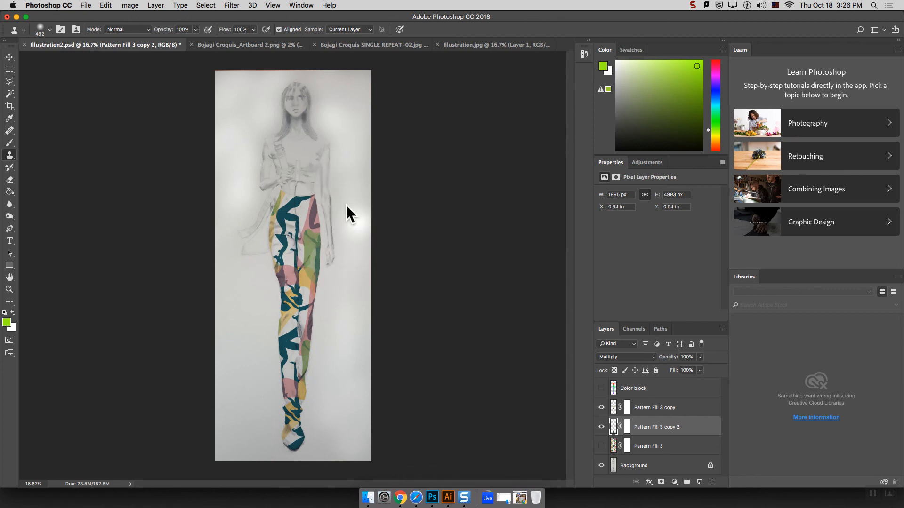
{"action": "left_click", "coordinate": [448, 497]}
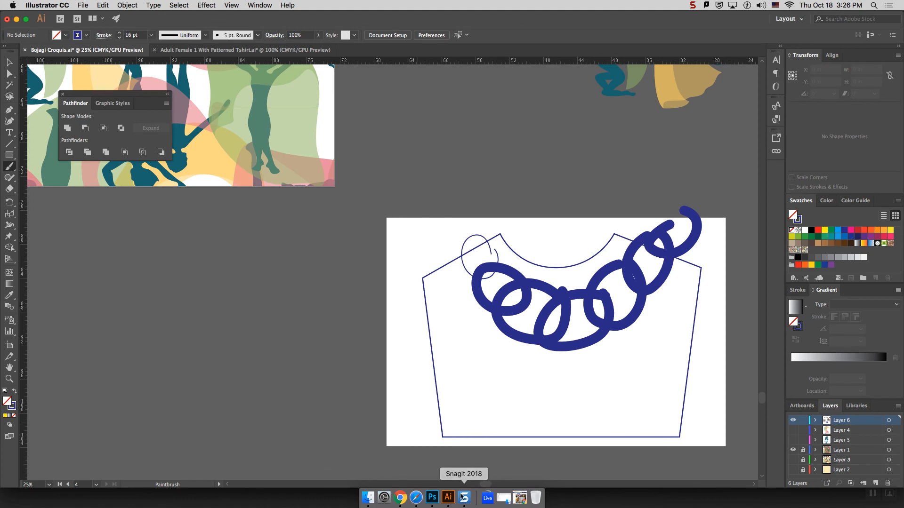
{"action": "left_click", "coordinate": [230, 49]}
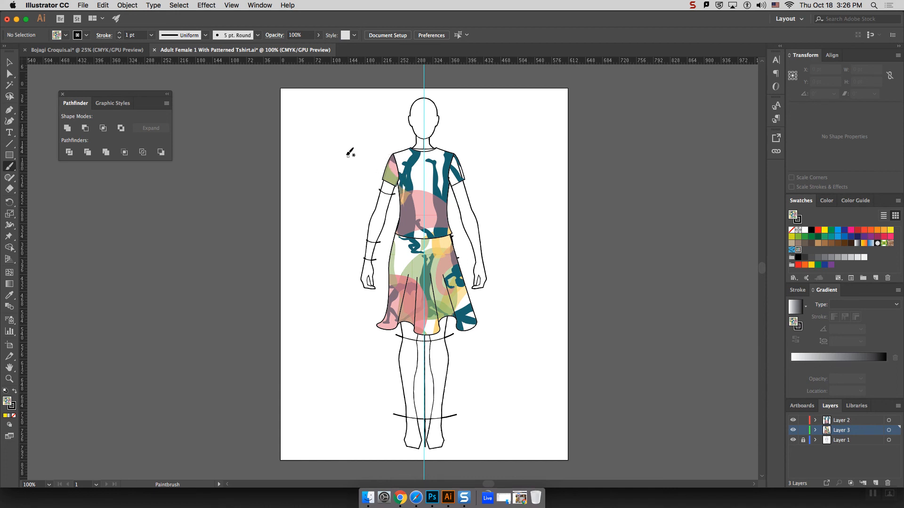
{"action": "left_click", "coordinate": [102, 50]}
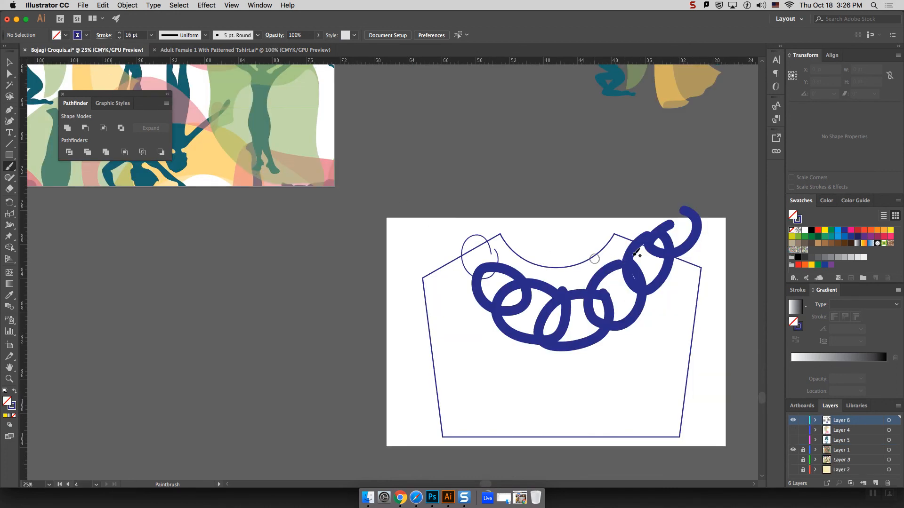
- Paint another thick blue loop over the left shoulder and a filled-in blue cluster near the shirt's lower left
{"action": "mouse_move", "coordinate": [472, 239]}
{"action": "left_mouse_down"}
{"action": "mouse_move", "coordinate": [468, 274]}
{"action": "mouse_move", "coordinate": [499, 284]}
{"action": "mouse_move", "coordinate": [493, 244]}
{"action": "mouse_move", "coordinate": [465, 232]}
{"action": "left_mouse_up"}
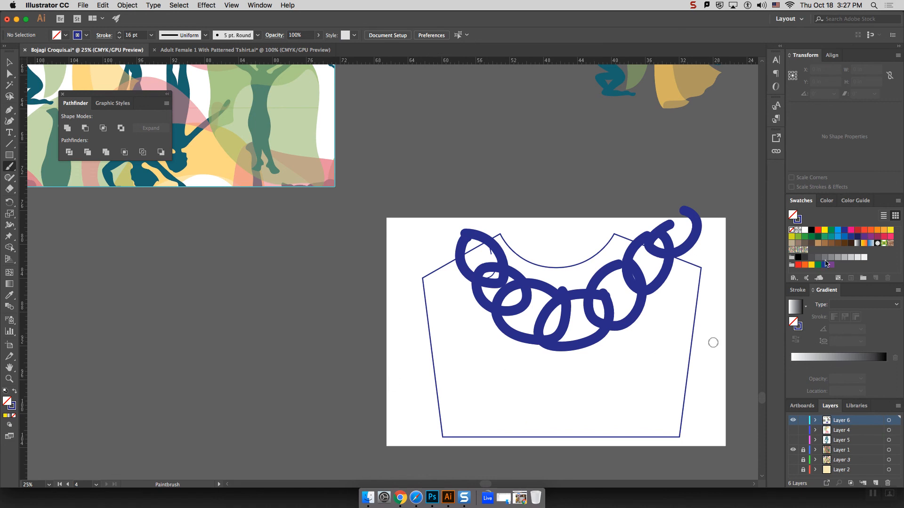
{"action": "left_click", "coordinate": [825, 231]}
{"action": "left_click", "coordinate": [470, 370]}
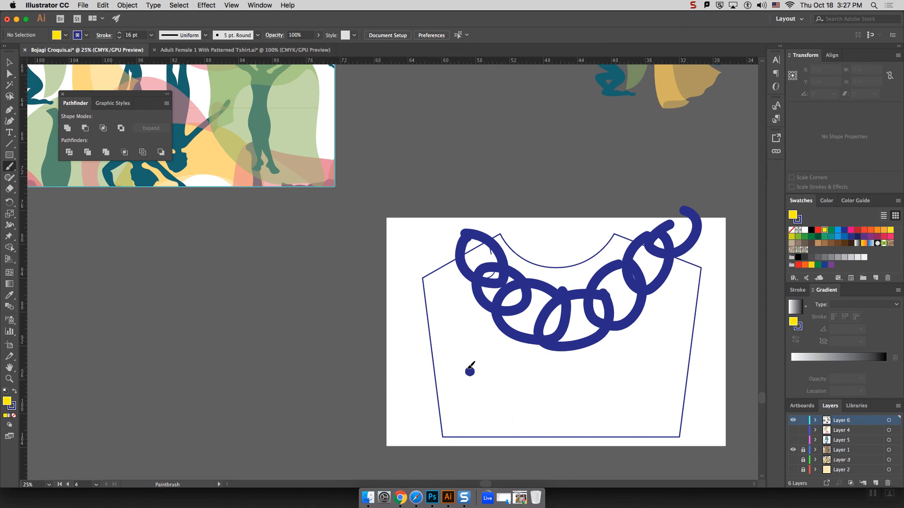
{"action": "mouse_move", "coordinate": [469, 367]}
{"action": "left_mouse_down"}
{"action": "mouse_move", "coordinate": [474, 390]}
{"action": "mouse_move", "coordinate": [463, 392]}
{"action": "mouse_move", "coordinate": [471, 398]}
{"action": "mouse_move", "coordinate": [467, 388]}
{"action": "mouse_move", "coordinate": [486, 386]}
{"action": "mouse_move", "coordinate": [487, 373]}
{"action": "mouse_move", "coordinate": [487, 400]}
{"action": "left_mouse_up"}
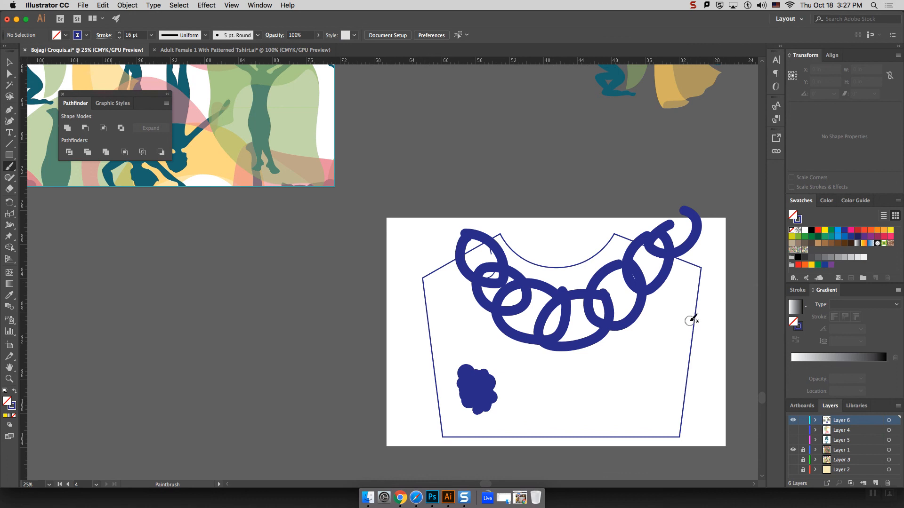
- Change the brush stroke color to yellow and paint a small cluster of loops on the shirt's lower right
{"action": "left_click", "coordinate": [797, 220]}
{"action": "left_click", "coordinate": [824, 231]}
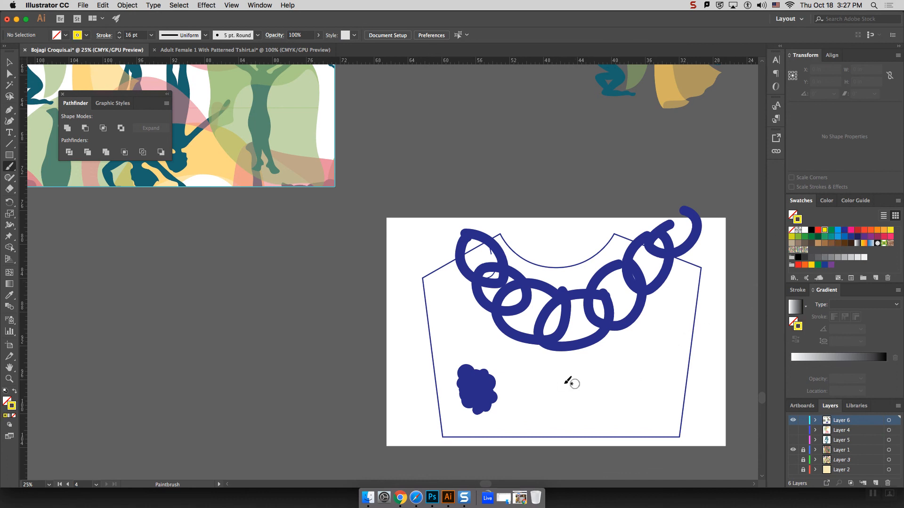
{"action": "mouse_move", "coordinate": [600, 371]}
{"action": "left_mouse_down"}
{"action": "mouse_move", "coordinate": [631, 375]}
{"action": "mouse_move", "coordinate": [609, 374]}
{"action": "mouse_move", "coordinate": [598, 397]}
{"action": "mouse_move", "coordinate": [607, 377]}
{"action": "mouse_move", "coordinate": [578, 360]}
{"action": "mouse_move", "coordinate": [592, 371]}
{"action": "left_mouse_up"}
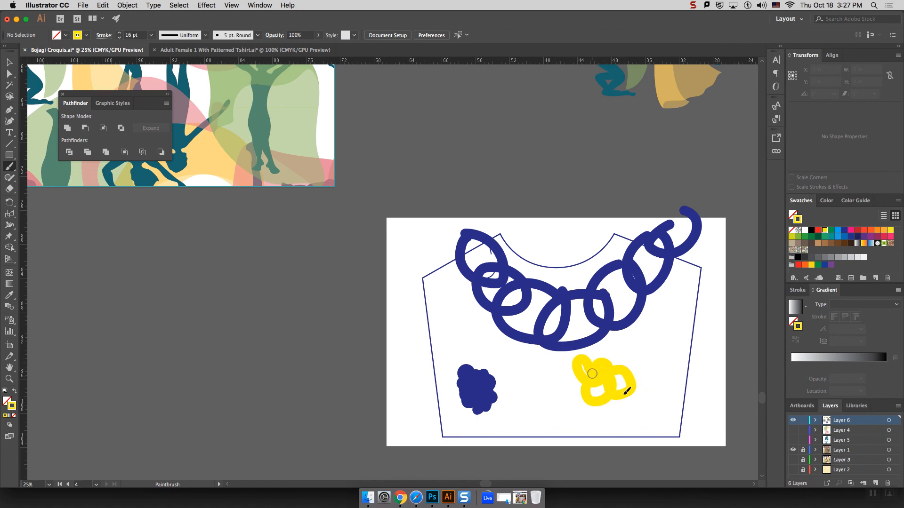
- Paint yellow loops over the blue chain, from the right shoulder around the neckline to the left shoulder
{"action": "mouse_move", "coordinate": [612, 265]}
{"action": "left_mouse_down"}
{"action": "mouse_move", "coordinate": [596, 302]}
{"action": "mouse_move", "coordinate": [632, 322]}
{"action": "mouse_move", "coordinate": [633, 271]}
{"action": "mouse_move", "coordinate": [611, 273]}
{"action": "left_mouse_up"}
{"action": "mouse_move", "coordinate": [656, 238]}
{"action": "left_mouse_down"}
{"action": "mouse_move", "coordinate": [626, 254]}
{"action": "mouse_move", "coordinate": [646, 279]}
{"action": "mouse_move", "coordinate": [664, 243]}
{"action": "mouse_move", "coordinate": [655, 240]}
{"action": "mouse_move", "coordinate": [670, 247]}
{"action": "mouse_move", "coordinate": [694, 226]}
{"action": "mouse_move", "coordinate": [664, 226]}
{"action": "left_mouse_up"}
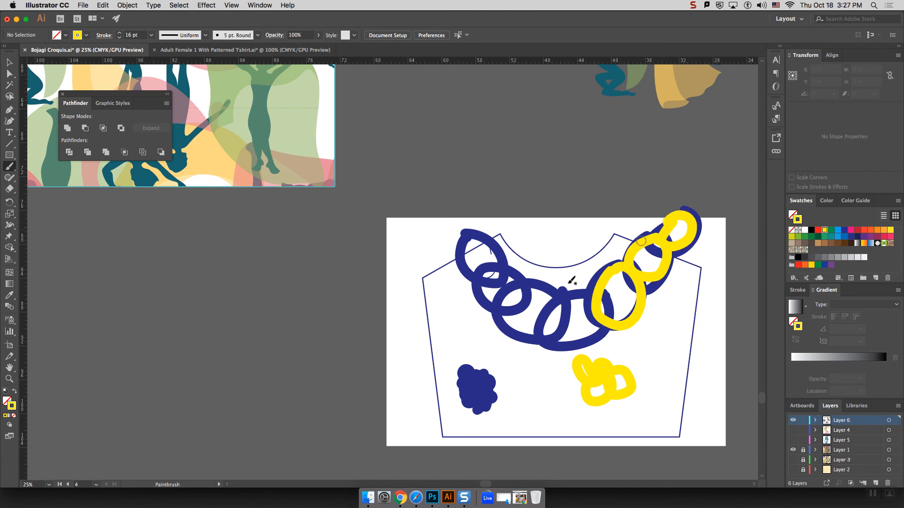
{"action": "mouse_move", "coordinate": [577, 299]}
{"action": "left_mouse_down"}
{"action": "mouse_move", "coordinate": [566, 337]}
{"action": "mouse_move", "coordinate": [575, 295]}
{"action": "mouse_move", "coordinate": [516, 332]}
{"action": "mouse_move", "coordinate": [533, 286]}
{"action": "mouse_move", "coordinate": [485, 273]}
{"action": "mouse_move", "coordinate": [513, 306]}
{"action": "mouse_move", "coordinate": [501, 266]}
{"action": "mouse_move", "coordinate": [513, 267]}
{"action": "left_mouse_up"}
{"action": "mouse_move", "coordinate": [480, 234]}
{"action": "left_mouse_down"}
{"action": "mouse_move", "coordinate": [467, 234]}
{"action": "mouse_move", "coordinate": [497, 266]}
{"action": "mouse_move", "coordinate": [465, 230]}
{"action": "left_mouse_up"}
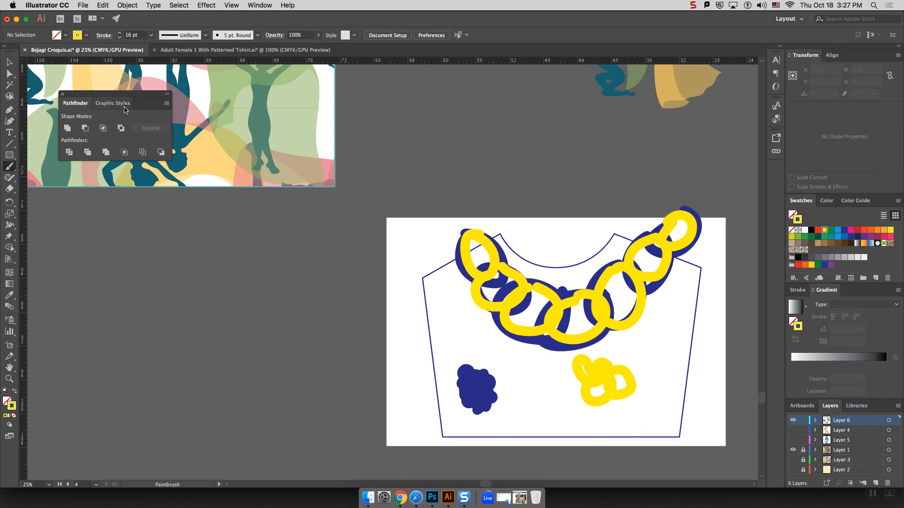
- Delete the T-shirt outline, keeping the painted chain and clusters on the white rectangle
{"action": "key", "text": "v"}
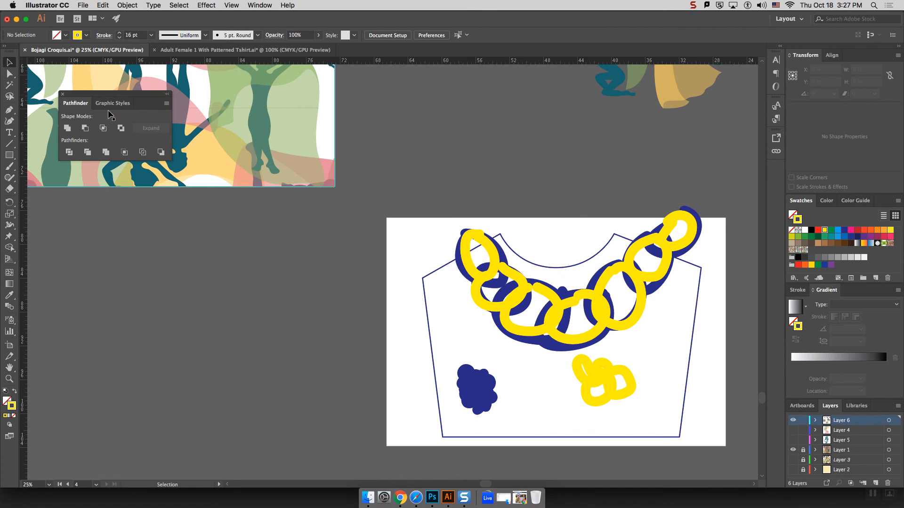
{"action": "left_click", "coordinate": [537, 266]}
{"action": "key", "text": "Delete"}
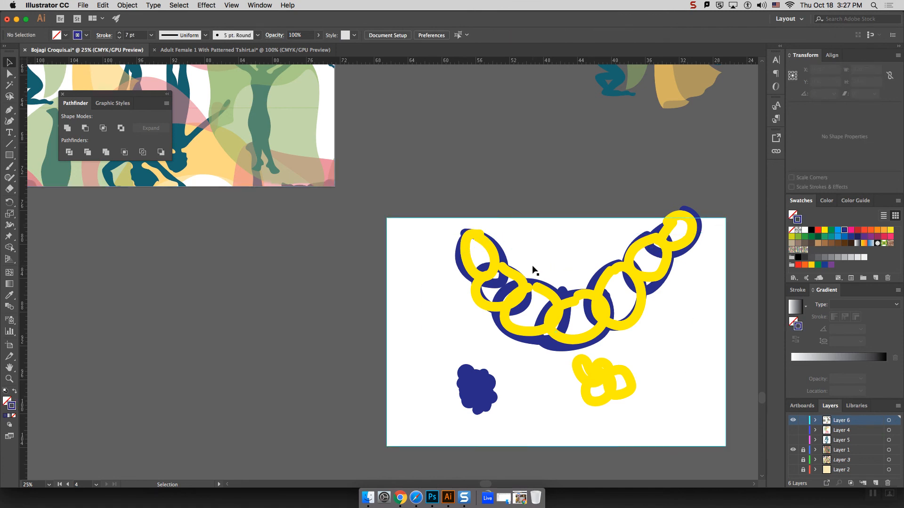
- Save the painted artwork together with its white rectangle as a new pattern swatch, and deselect everything
{"action": "left_click_drag", "start_coordinate": [375, 207], "coordinate": [737, 464]}
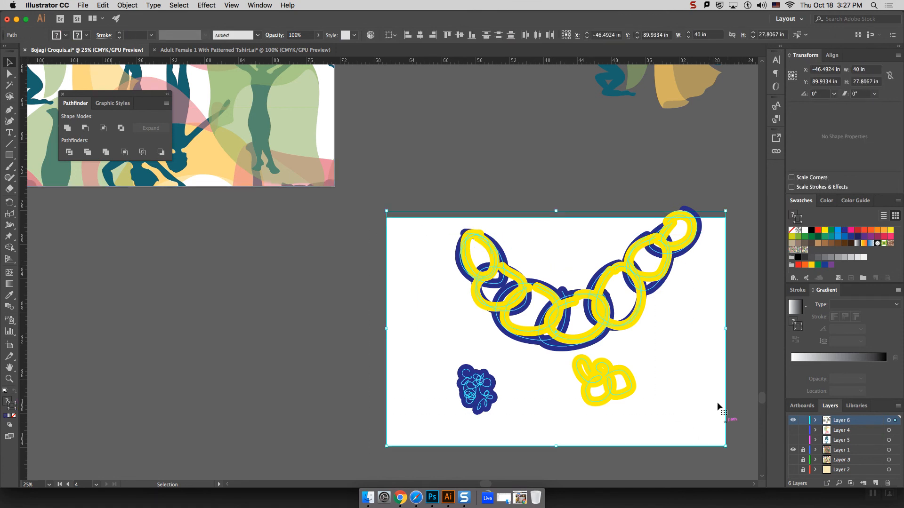
{"action": "left_click", "coordinate": [749, 196]}
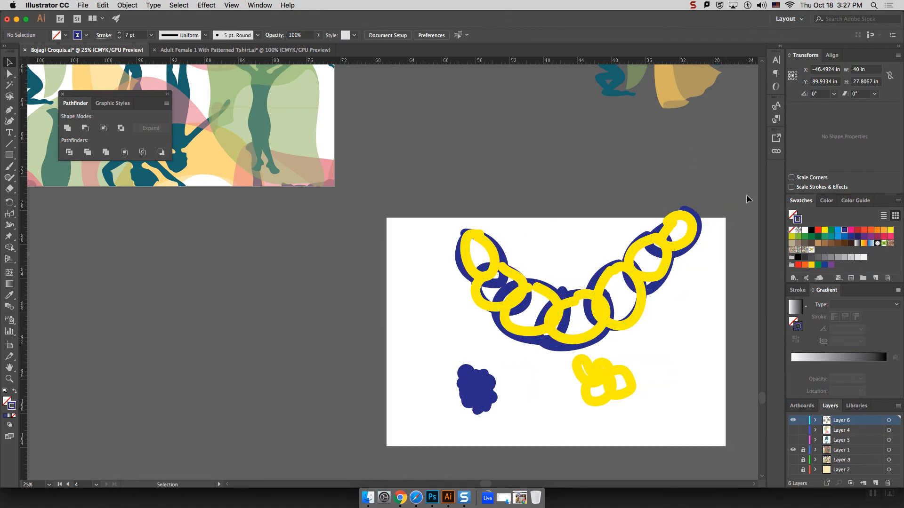
- Open the new chain pattern swatch for editing, examine its 3 x 3 grid repeat, and leave pattern editing without saving
{"action": "double_click", "coordinate": [811, 248]}
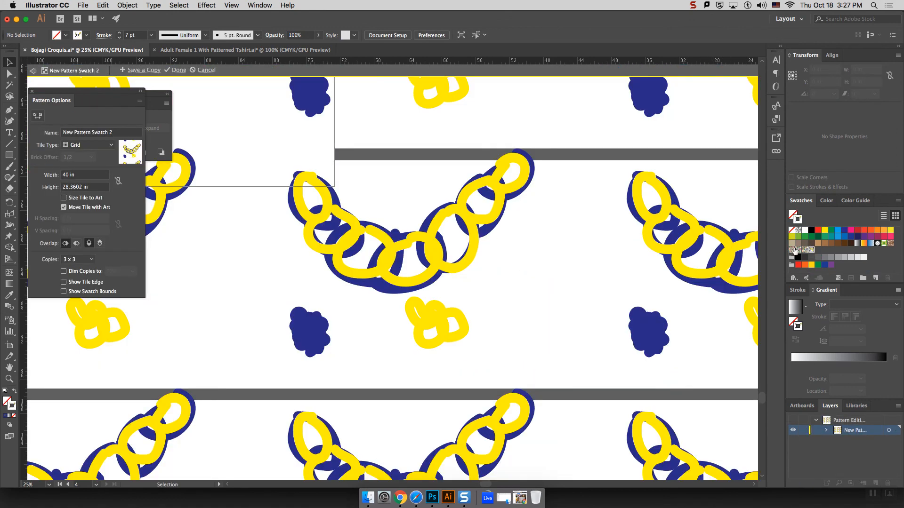
{"action": "key", "text": "super+minus"}
{"action": "key", "text": "super+minus"}
{"action": "key", "text": "super+minus"}
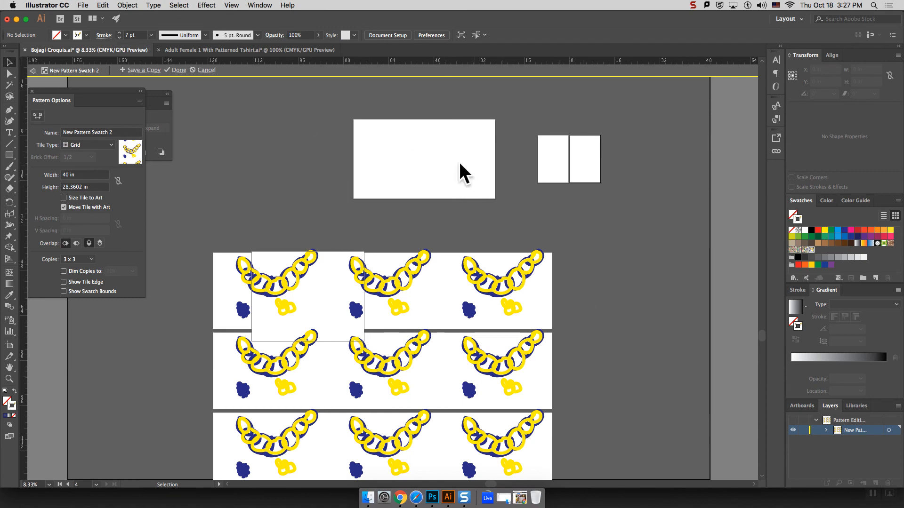
{"action": "left_click", "coordinate": [205, 70]}
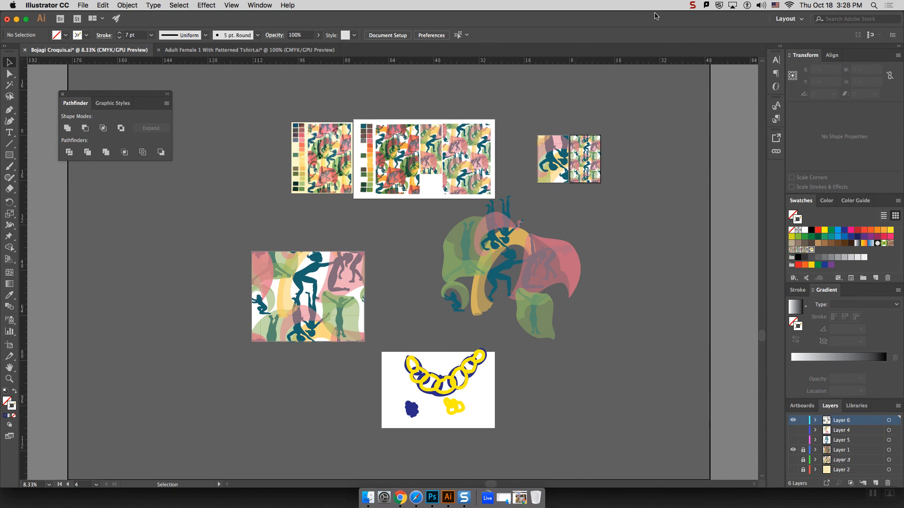
{"action": "left_click", "coordinate": [695, 6]}
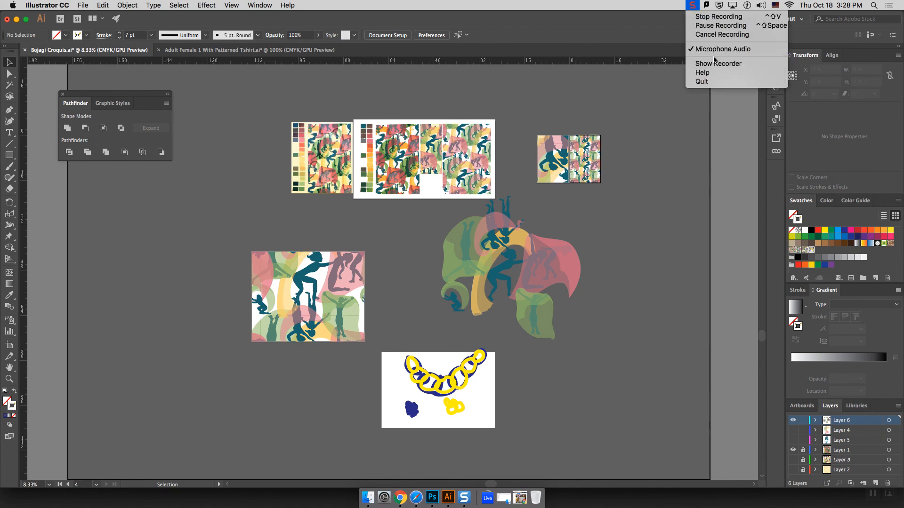